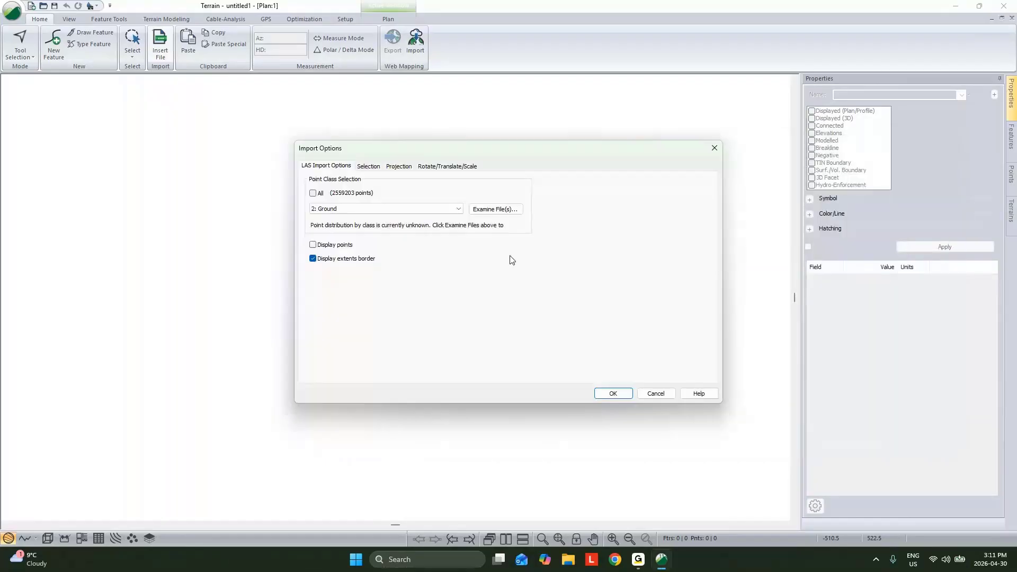
- Set the current projection to Universal Transverse Mercator, North American Datum 1983, Zone 20N (66 W to 60 W), and import the LAS ground points
click(399, 166)
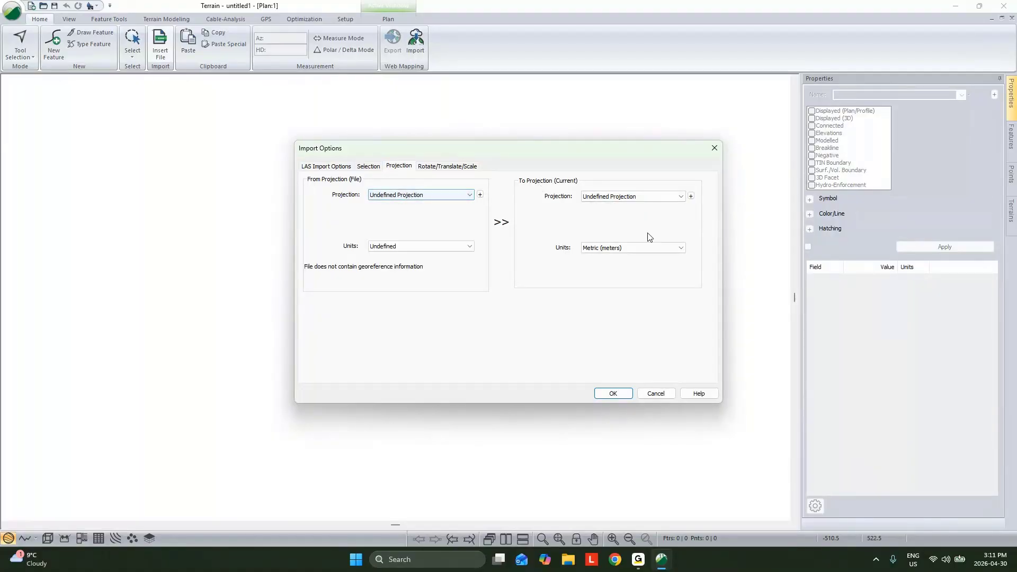
click(644, 198)
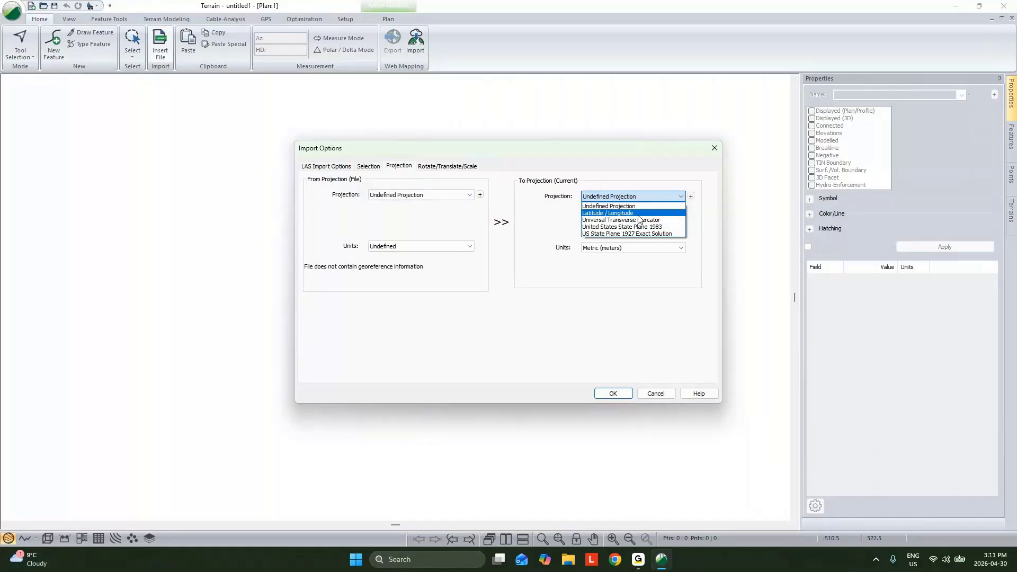
click(639, 219)
click(619, 230)
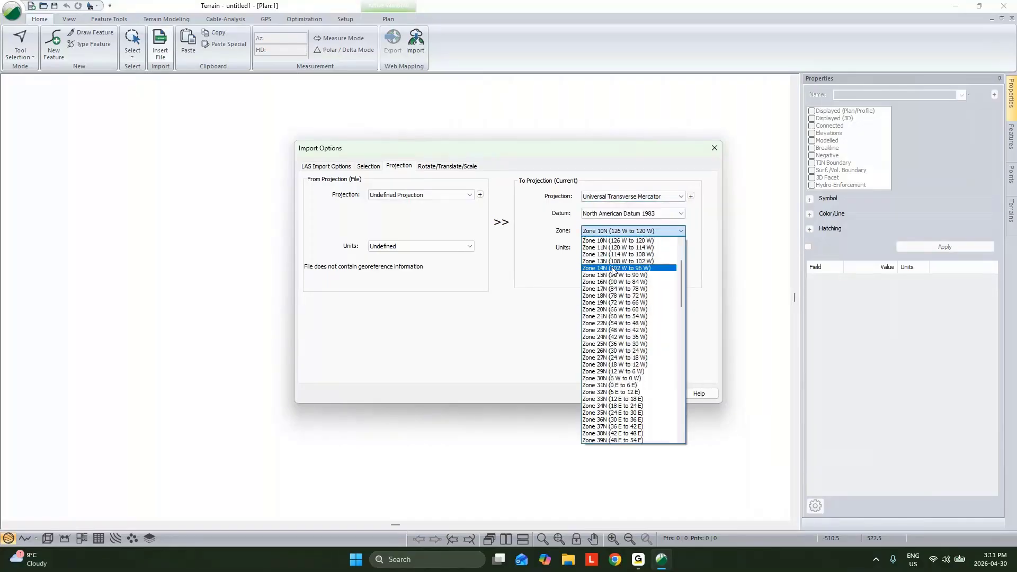
click(619, 310)
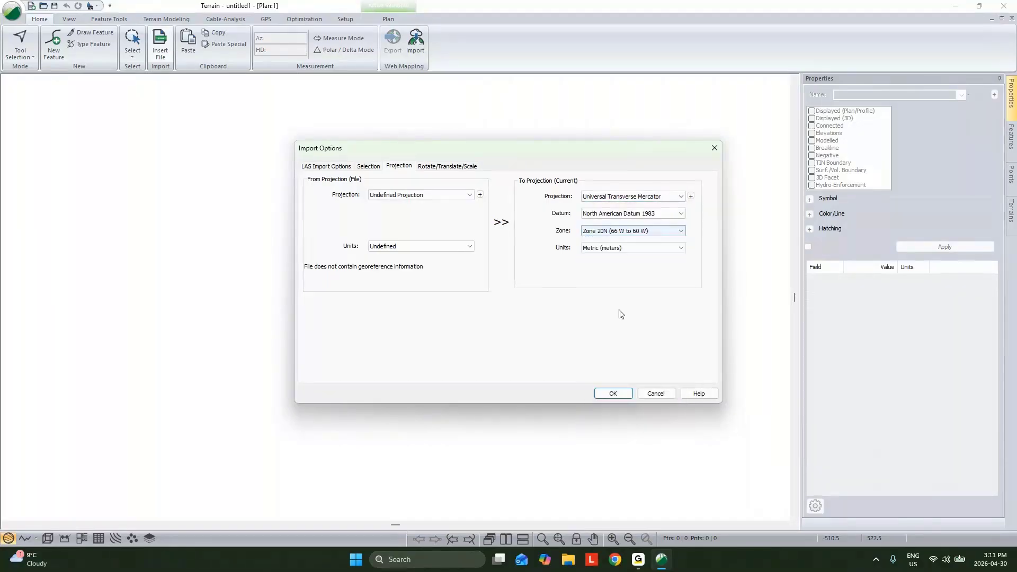
key(Return)
click(544, 308)
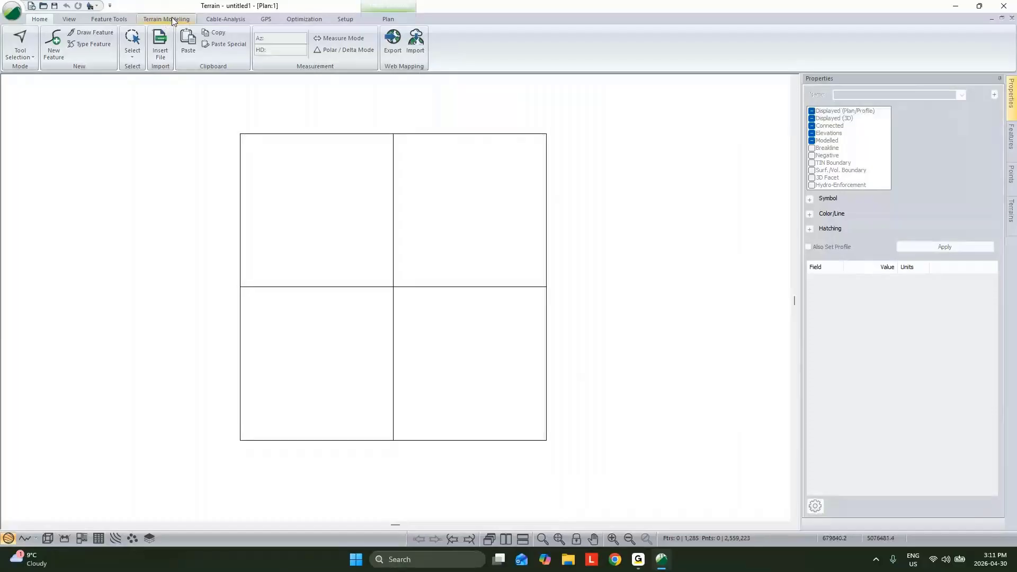
- Generate the terrain triangles with major contours at interval 50 and minor contours at interval 10, and inspect the surface in 3D
click(178, 20)
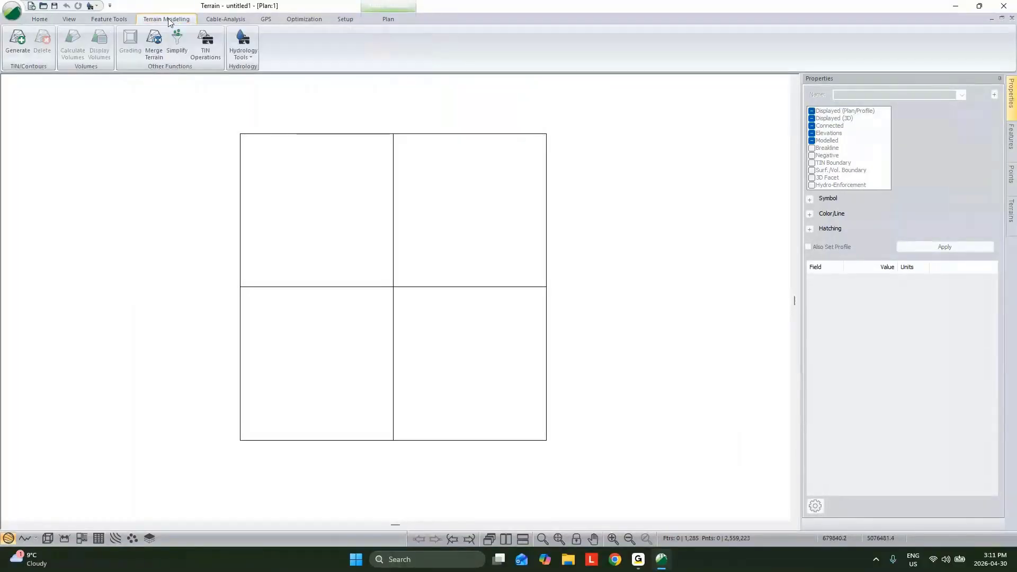
click(14, 46)
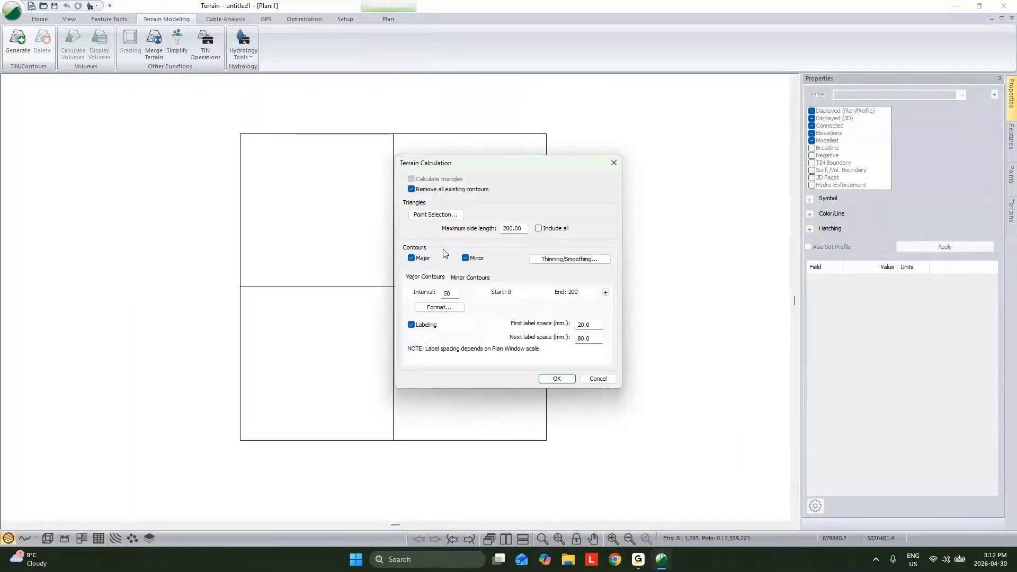
click(480, 281)
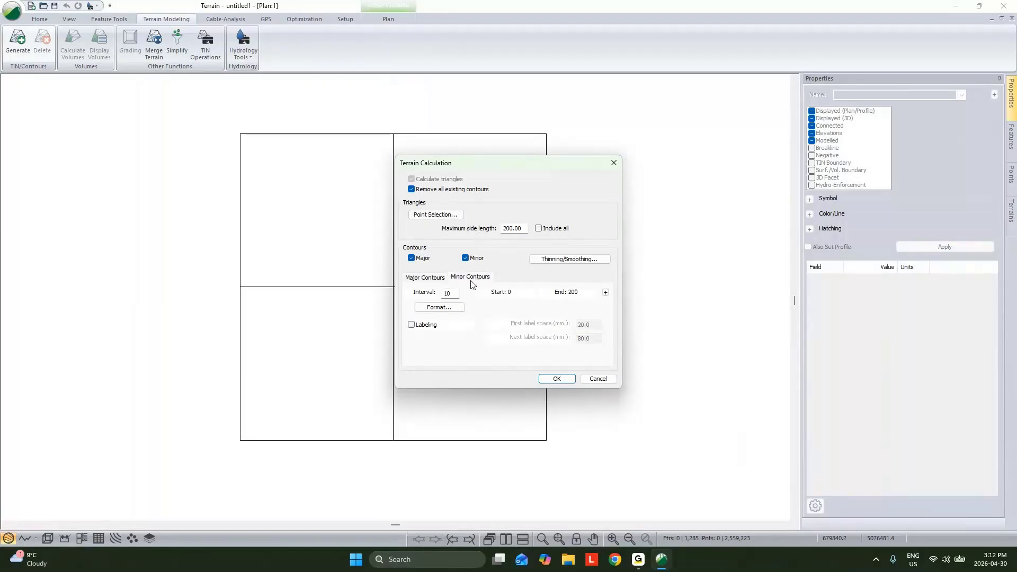
click(556, 379)
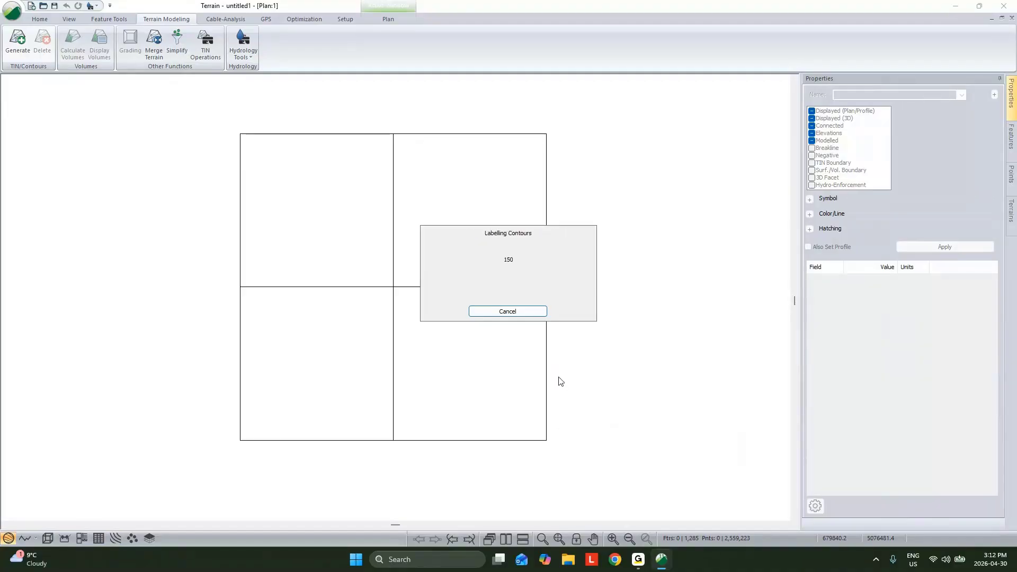
click(45, 542)
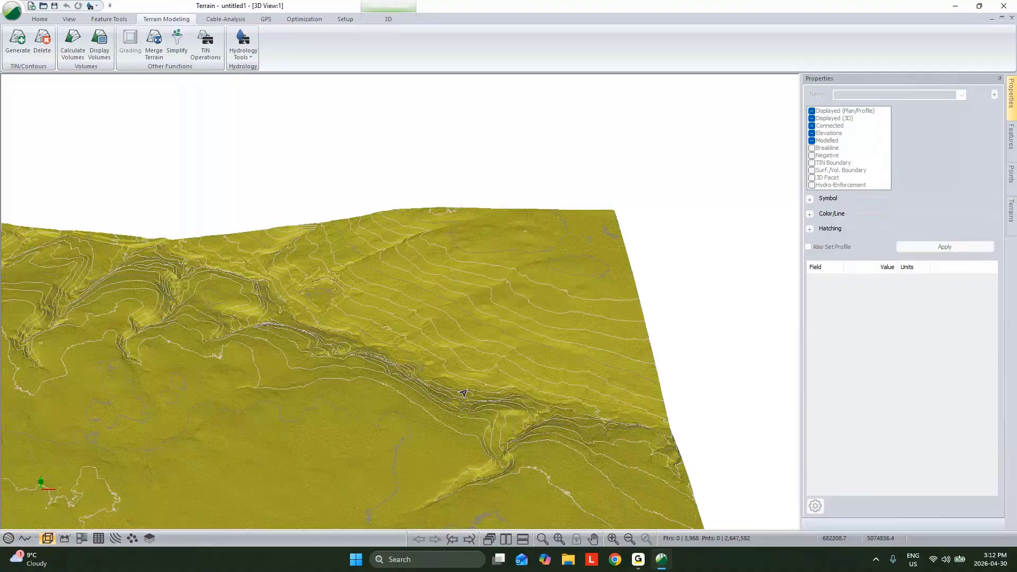
middle_drag(464, 393, 374, 341)
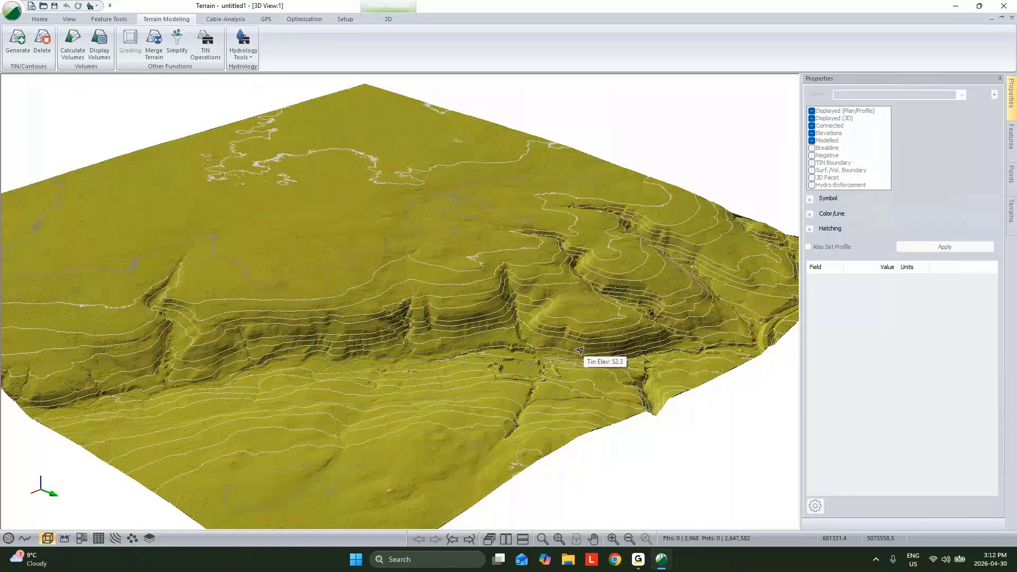
- Arrange the window with the 3D terrain so that it fills the left half of the screen
key(super+Right)
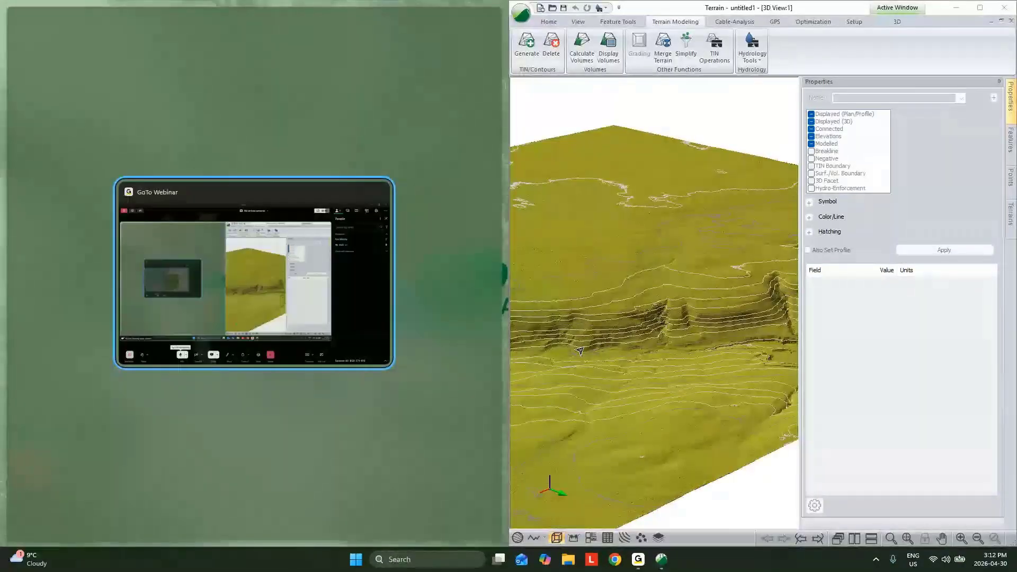
key(super)
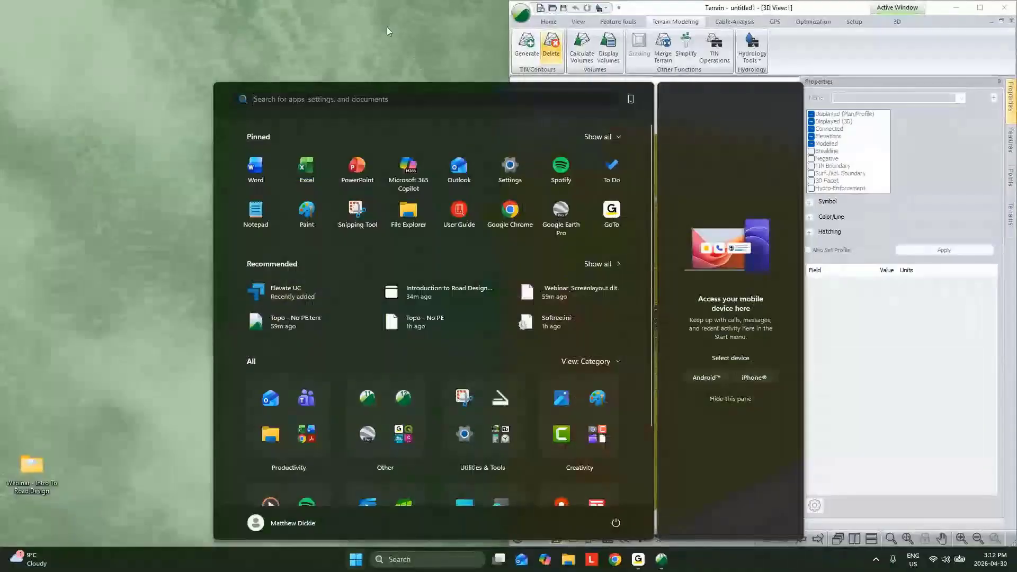
click(364, 31)
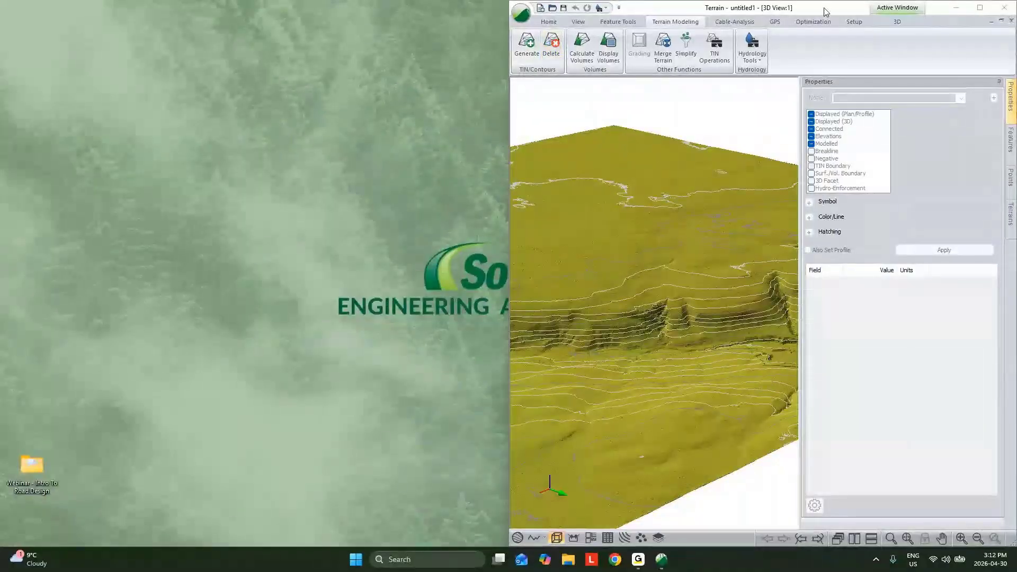
drag(826, 7, 103, 33)
drag(168, 154, 514, 546)
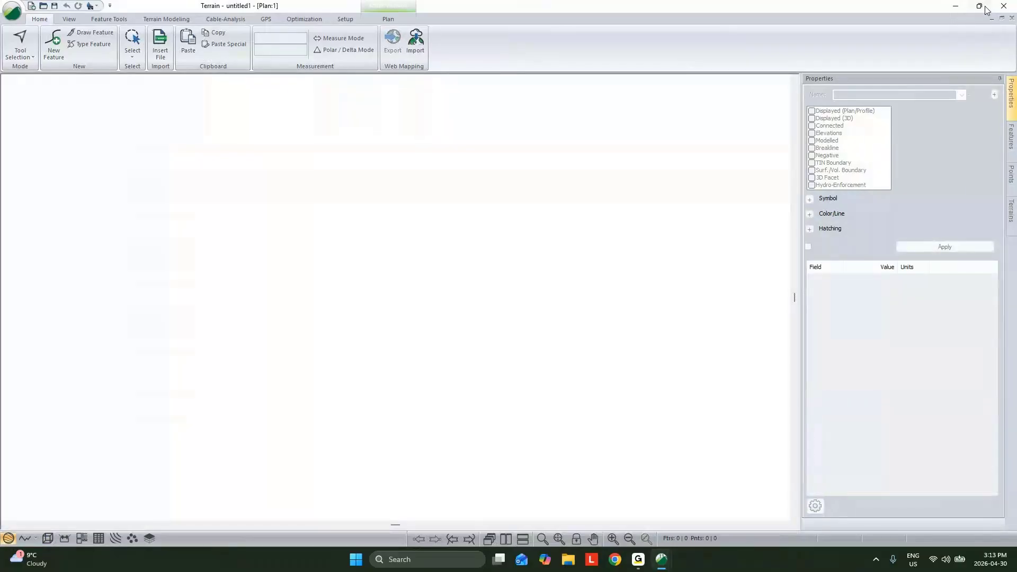
- Restore the second, empty Terrain window and fit it into the free half of the screen beside the 3D terrain
click(979, 6)
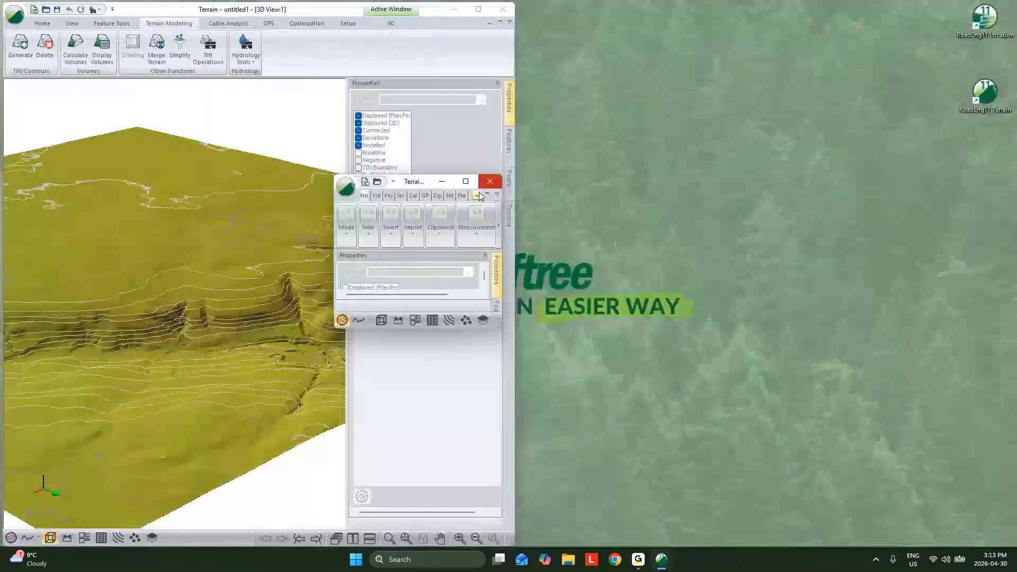
click(442, 181)
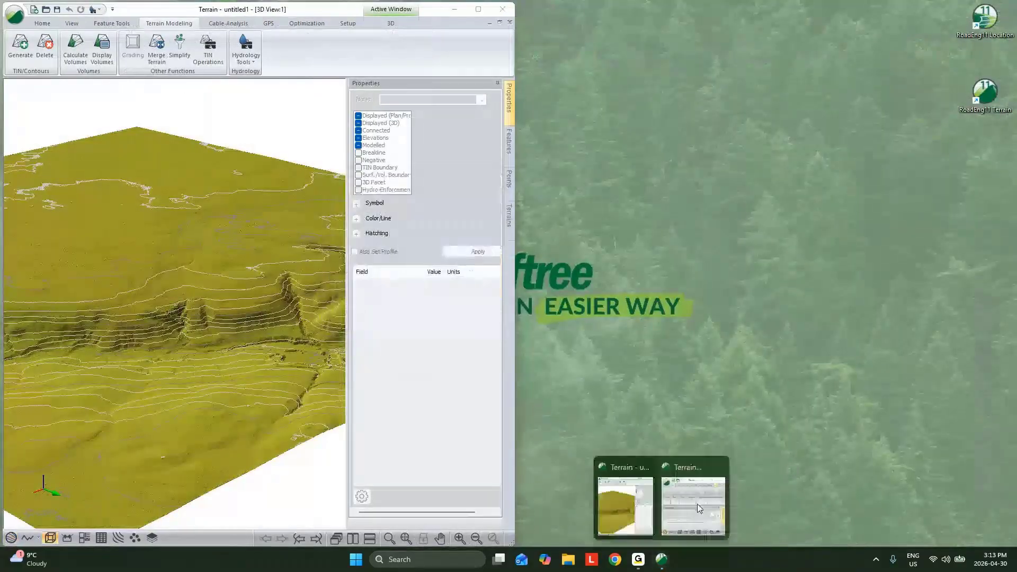
click(692, 479)
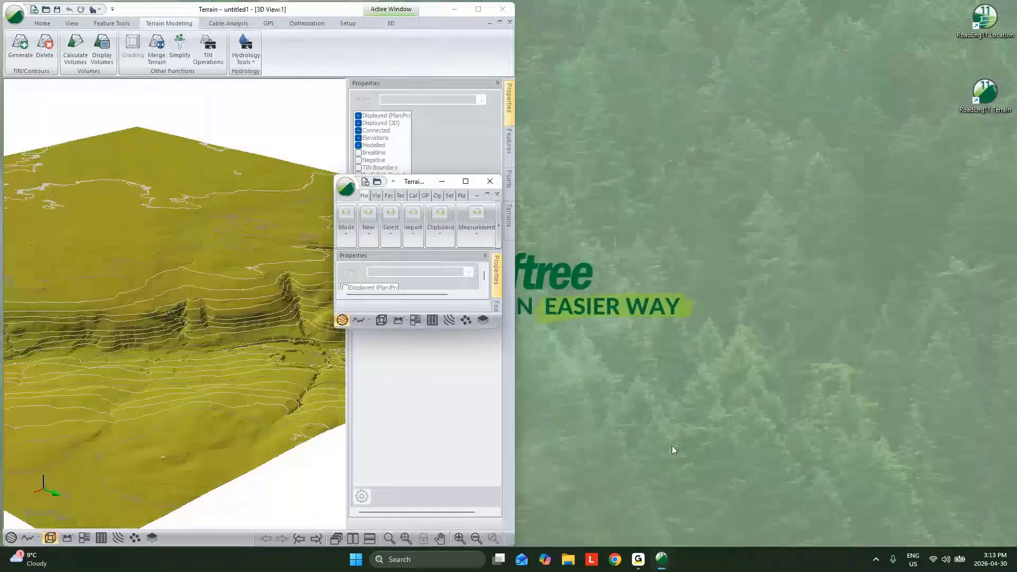
drag(426, 182, 603, 10)
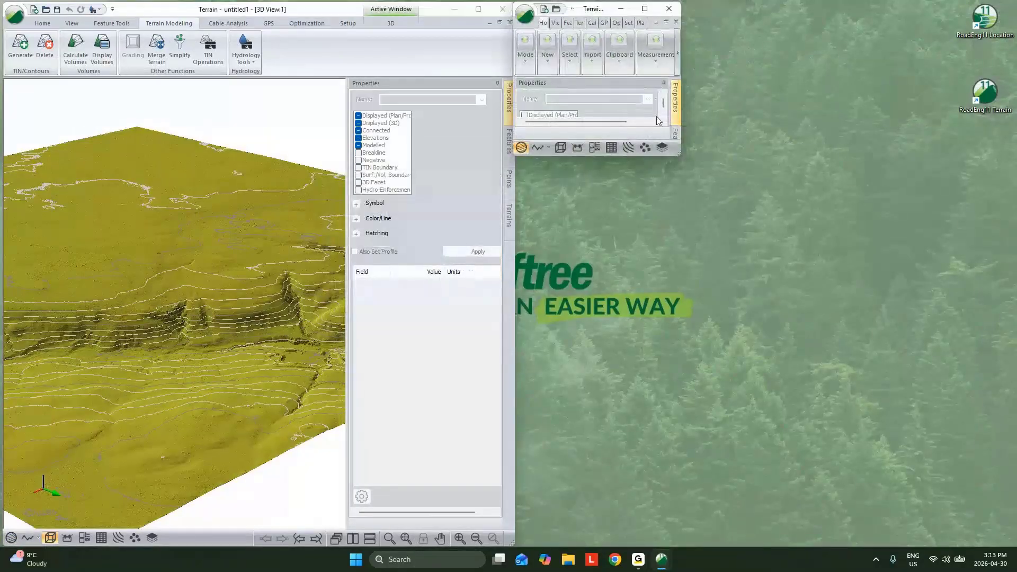
drag(680, 154, 1014, 549)
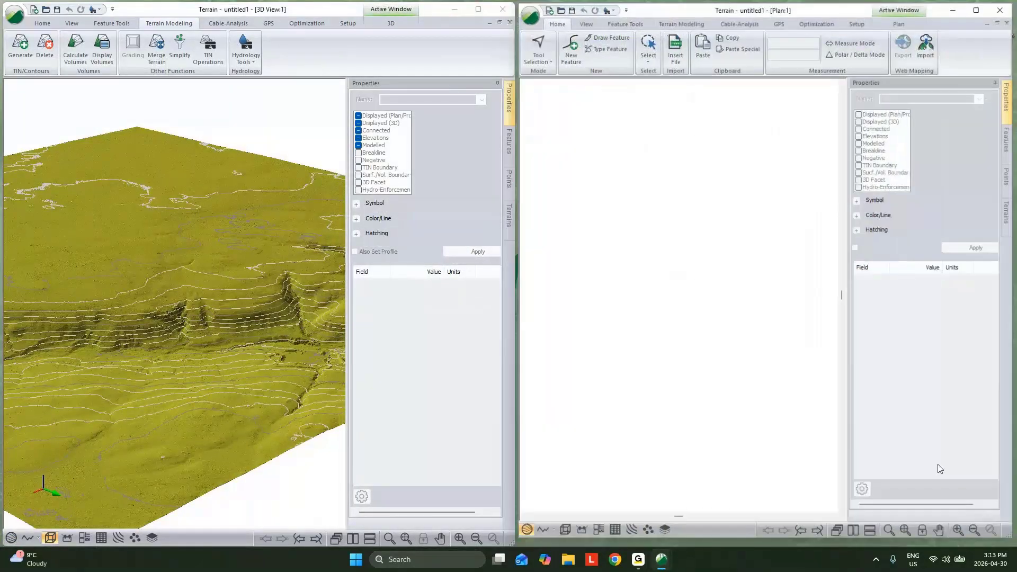
- Insert the survey file Conventional_Webinar.csv into the empty plan
click(671, 59)
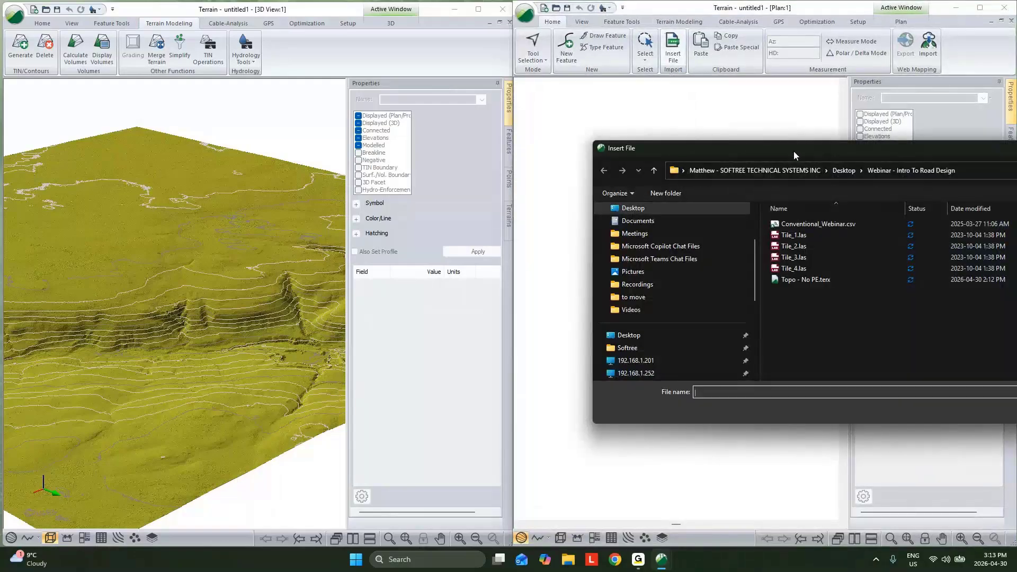
drag(793, 151, 554, 133)
click(575, 207)
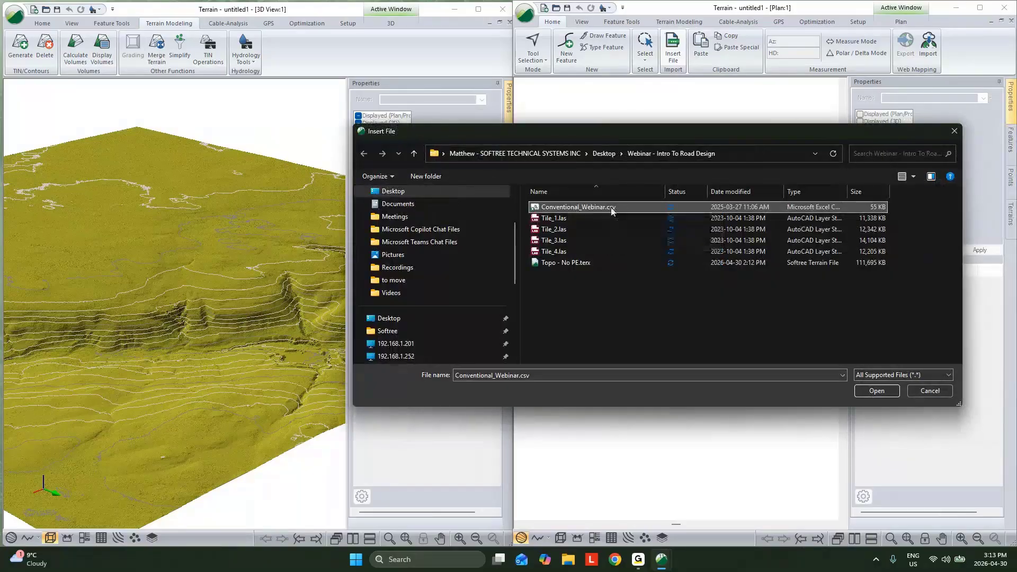
click(876, 391)
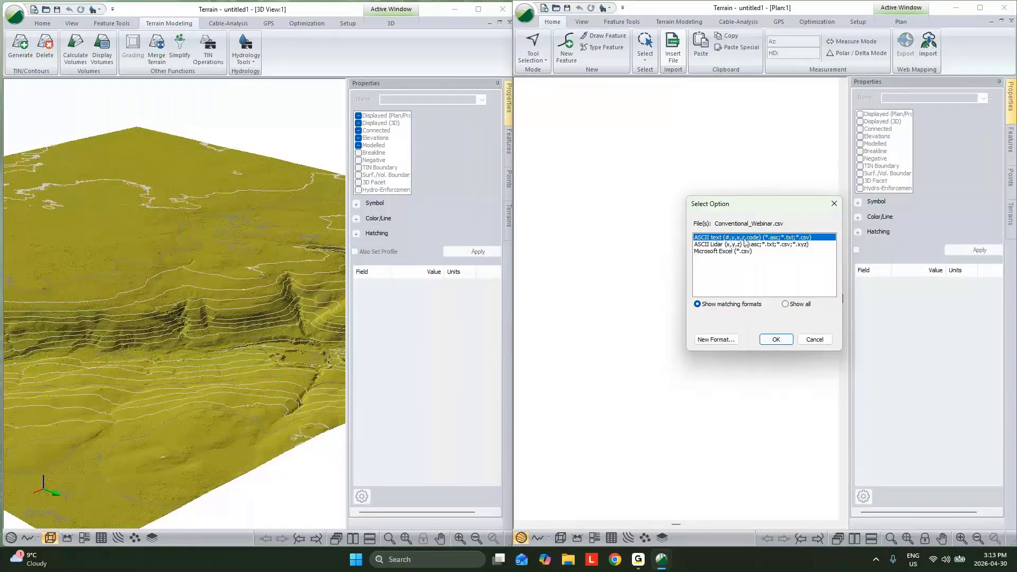
- Merge the format file Conventional.iop into the import options and use the Conventional_Webinar format for the CSV file
click(727, 335)
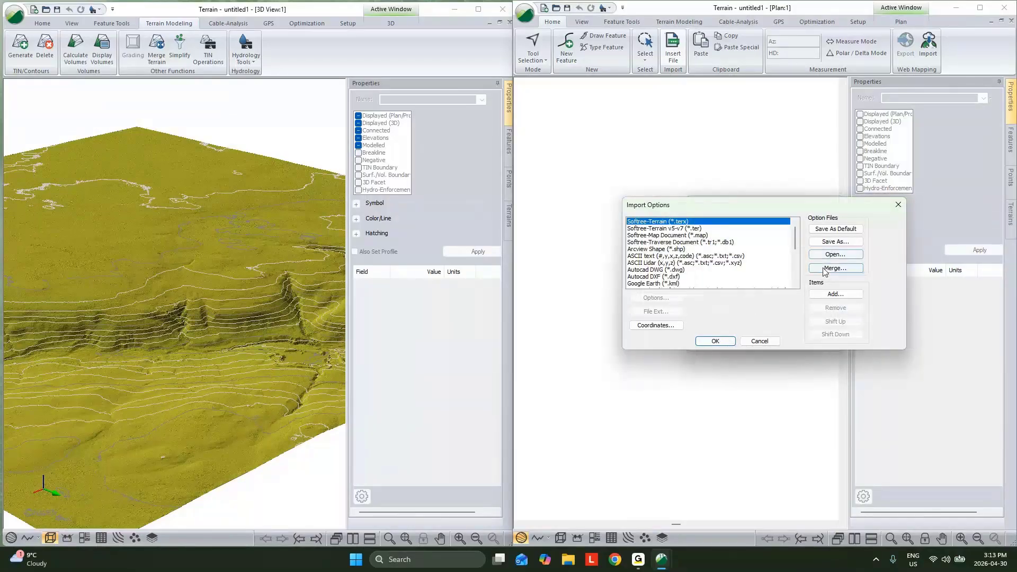
click(824, 268)
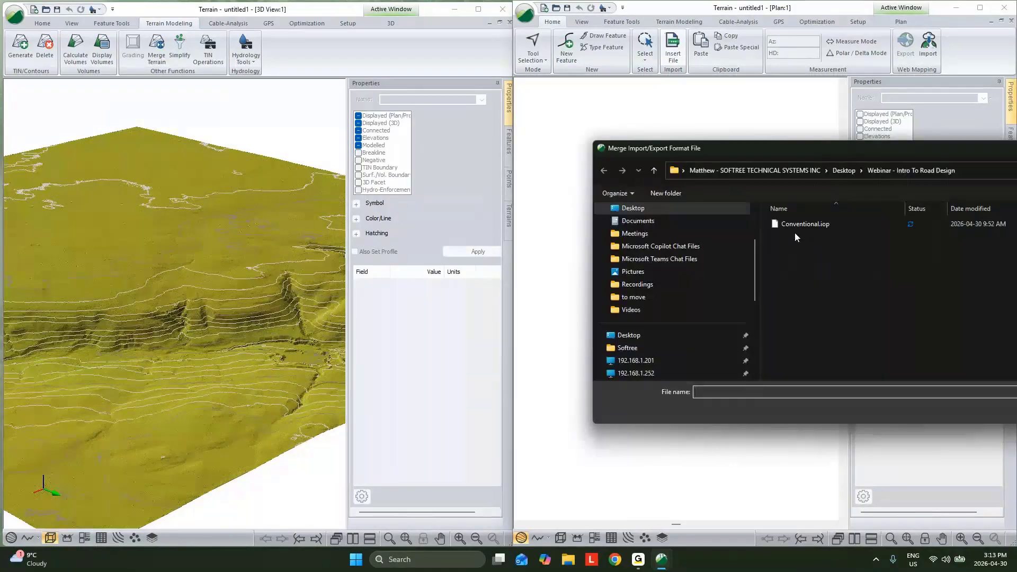
click(797, 226)
drag(1009, 151, 818, 151)
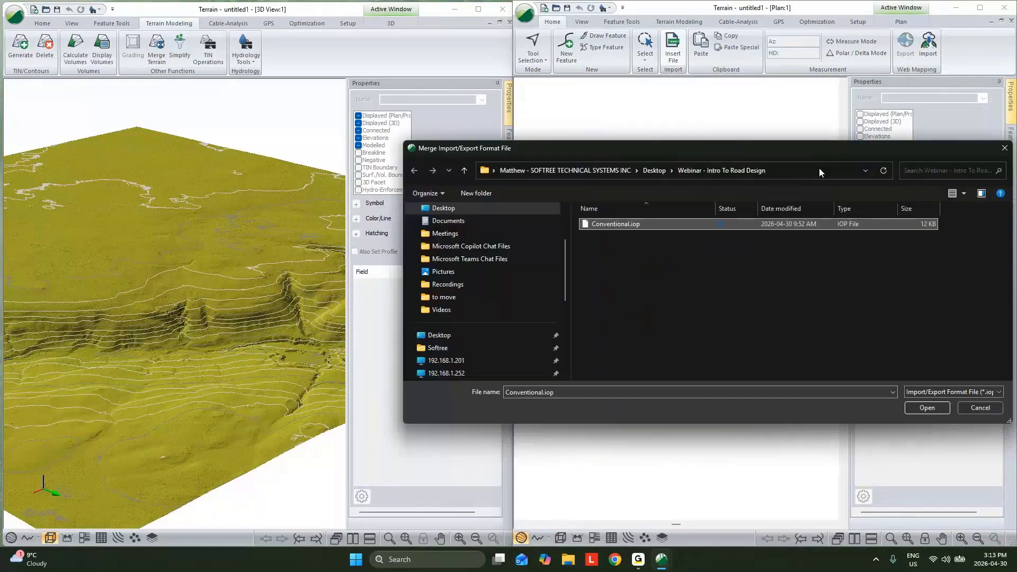
click(927, 408)
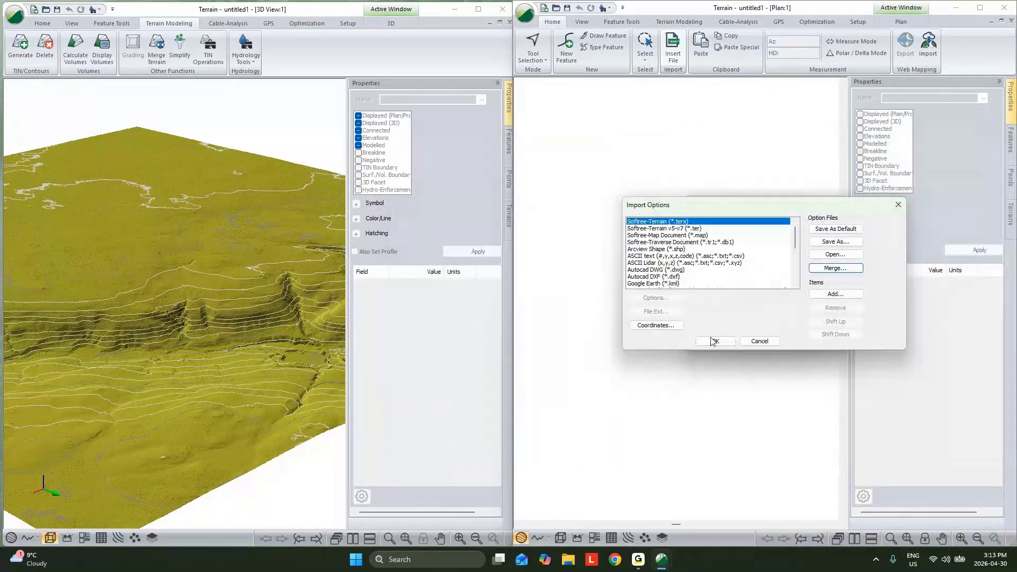
click(714, 340)
click(775, 334)
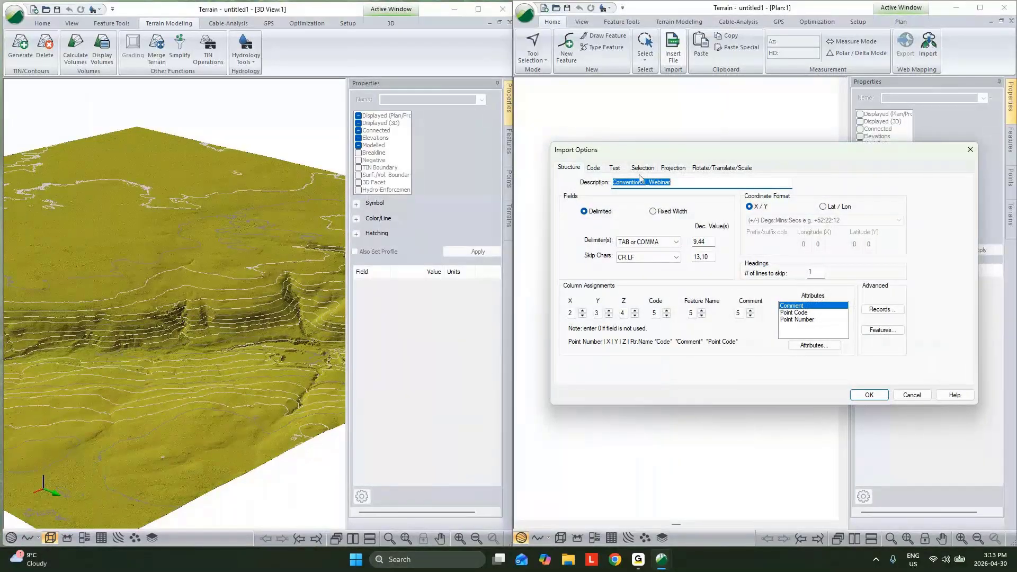
- Review the CL, EG and G code properties, import the survey data into the plan, and deselect the imported features
click(594, 168)
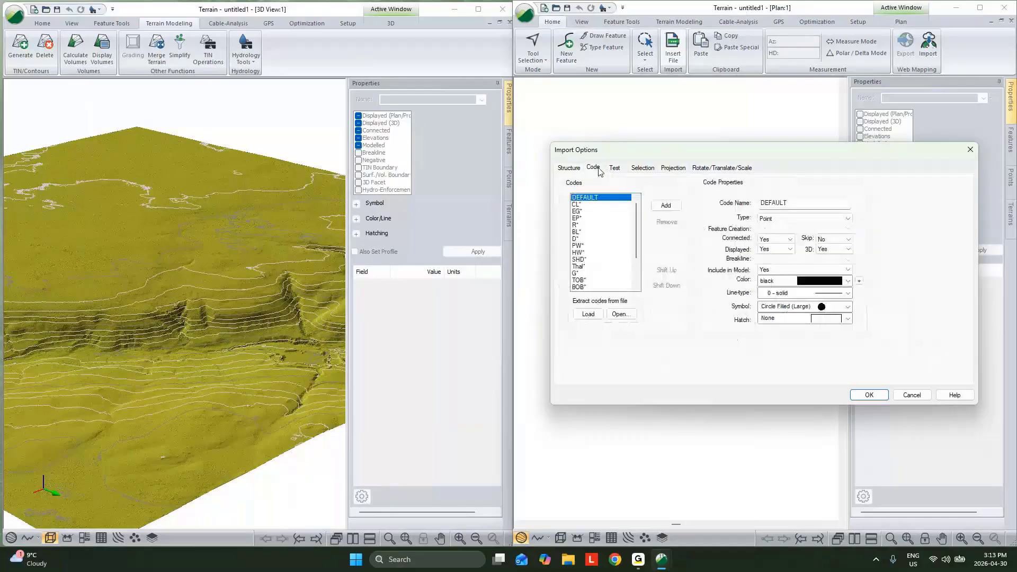
click(580, 205)
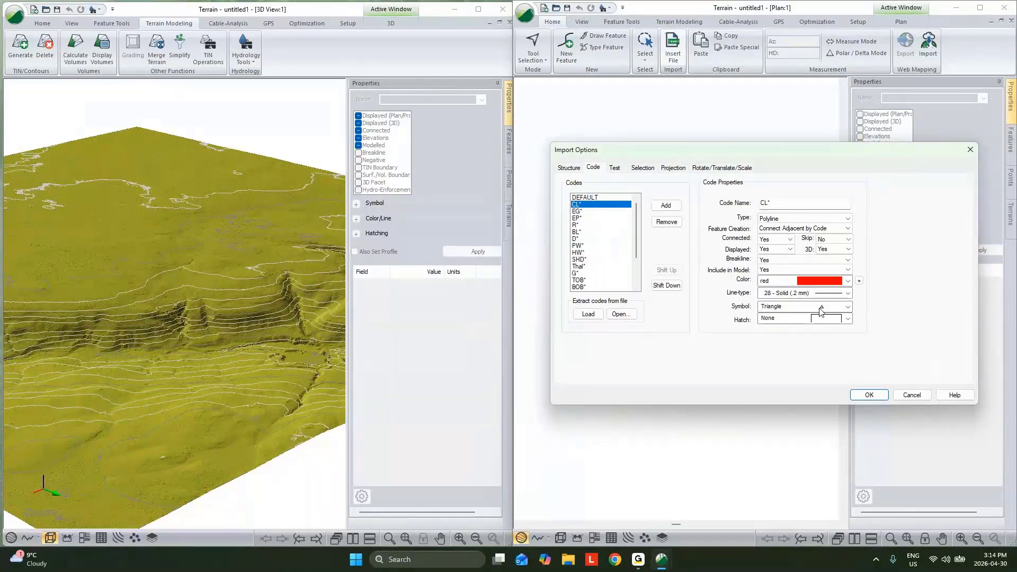
key(Down)
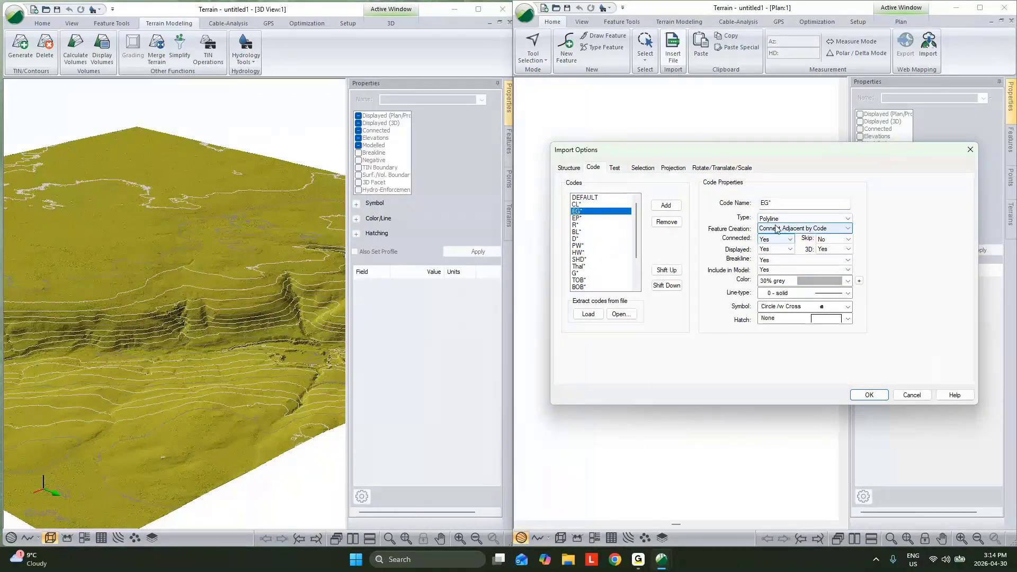
key(g)
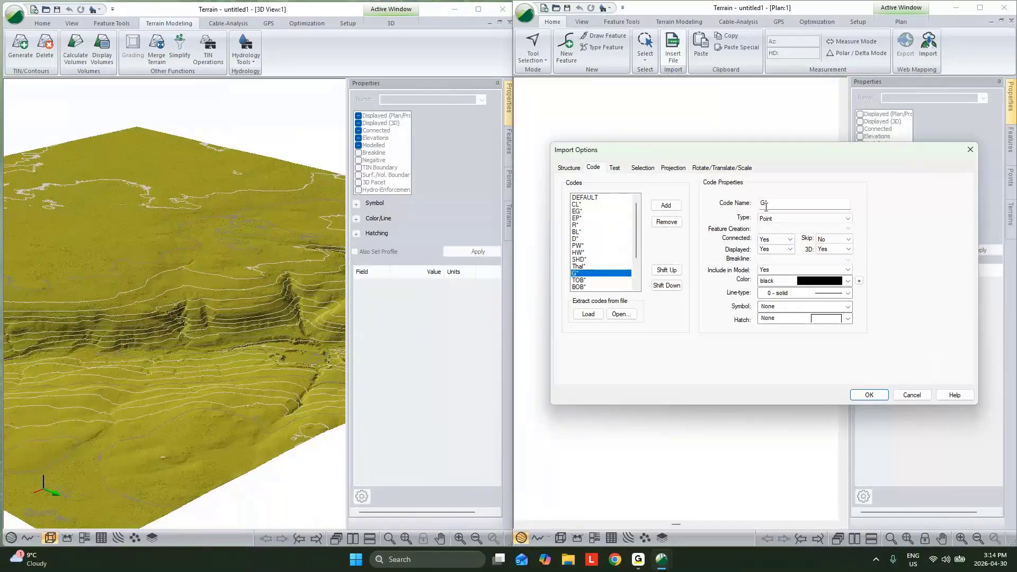
click(882, 399)
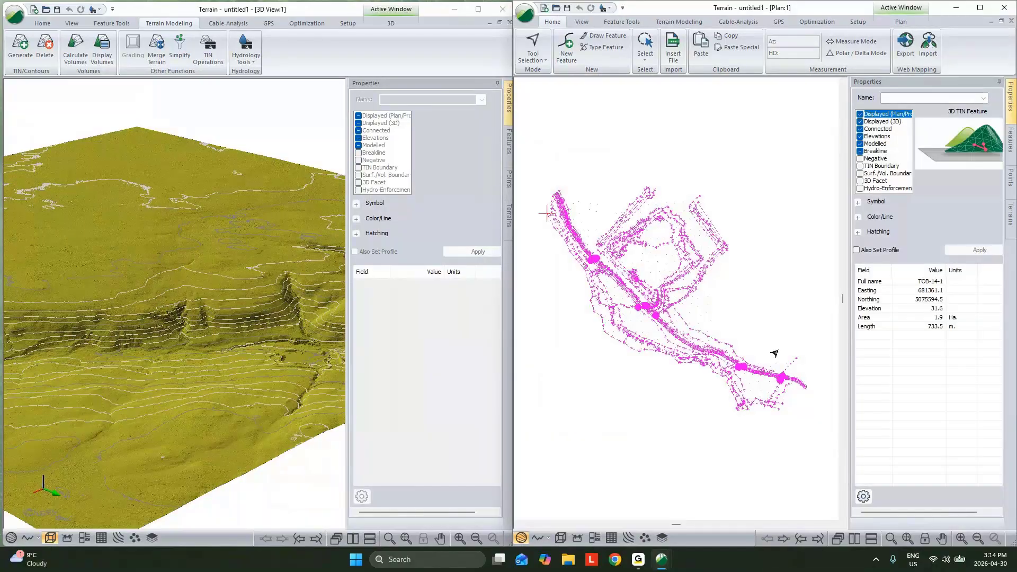
click(717, 295)
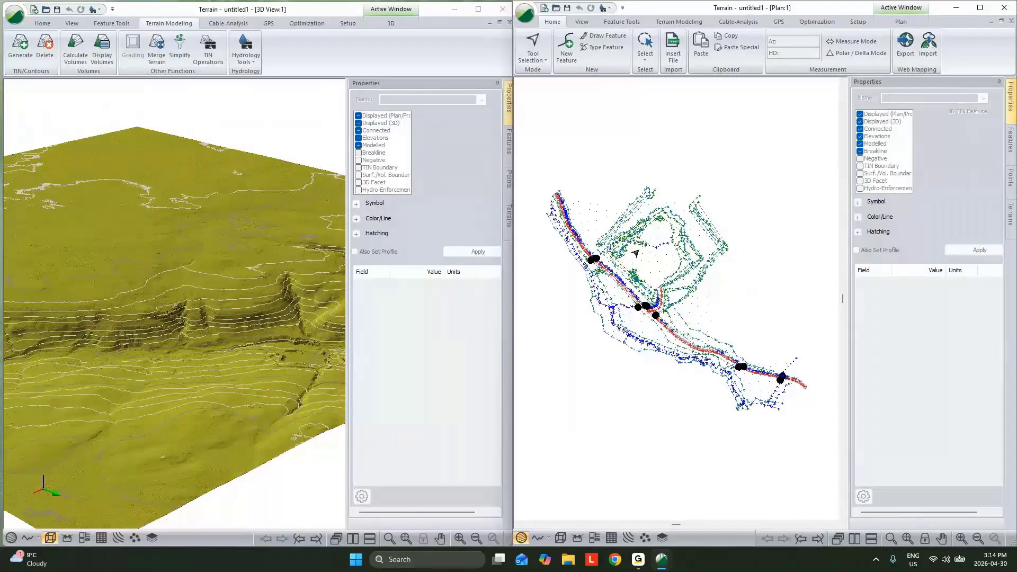
scroll(649, 286, up, 3)
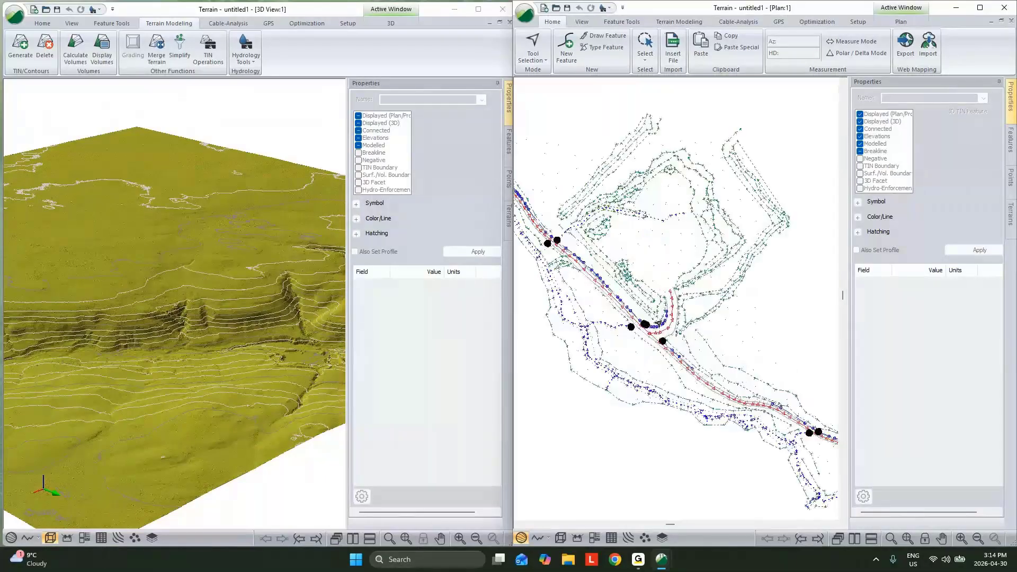
- Generate the survey data's terrain model with major and minor contours, using a maximum triangle side length of 50
scroll(658, 322, down, 1)
click(668, 22)
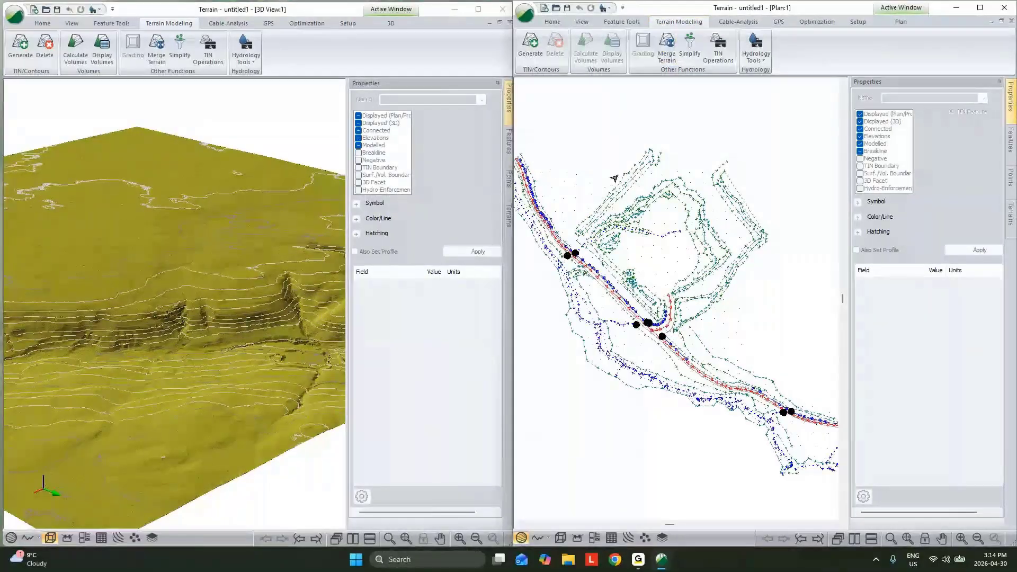
click(538, 49)
click(782, 230)
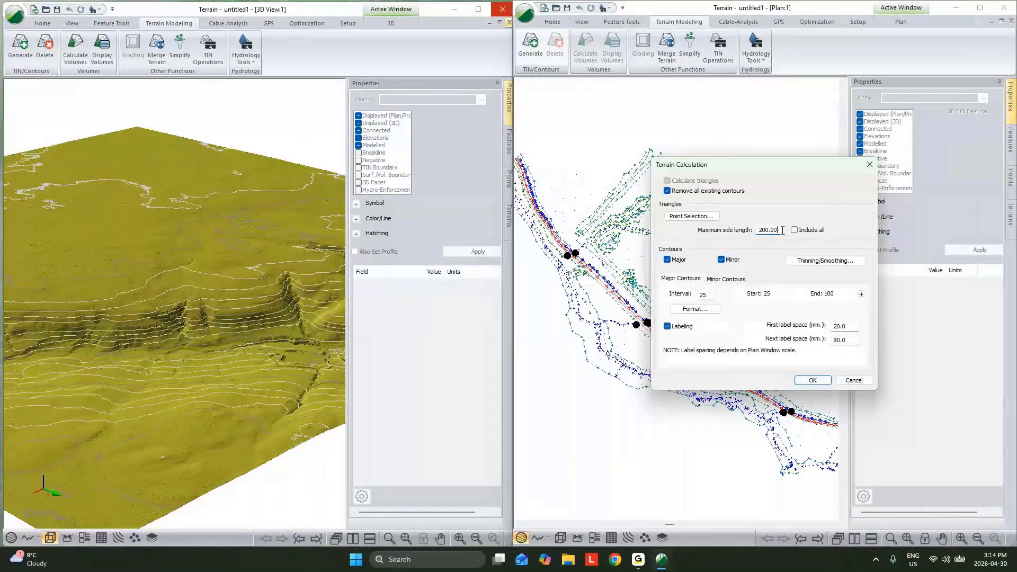
drag(781, 230, 721, 234)
text(50)
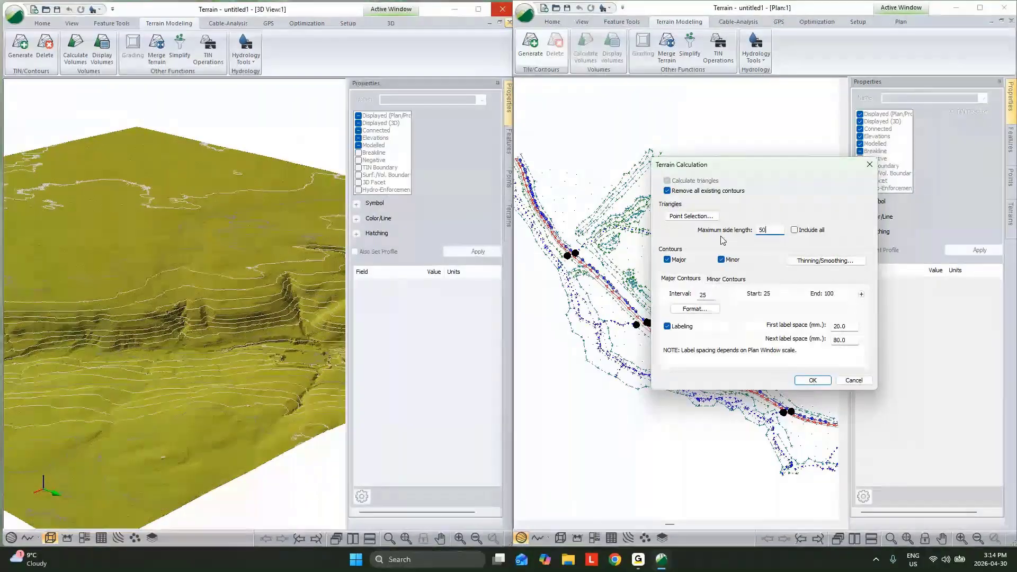
click(813, 381)
click(808, 309)
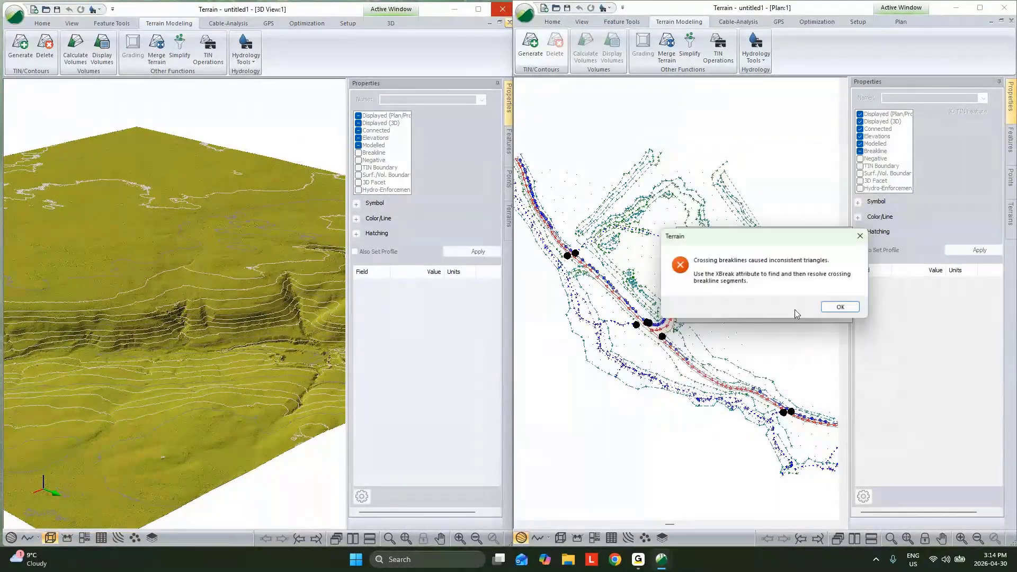
click(838, 312)
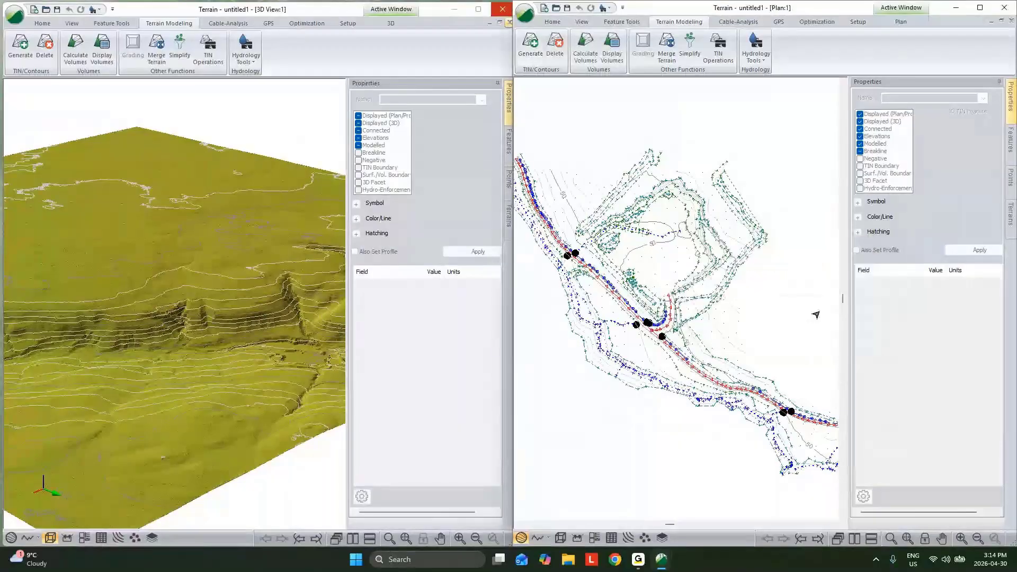
- Display the survey terrain in 3D and bring the whole surface into view
click(560, 539)
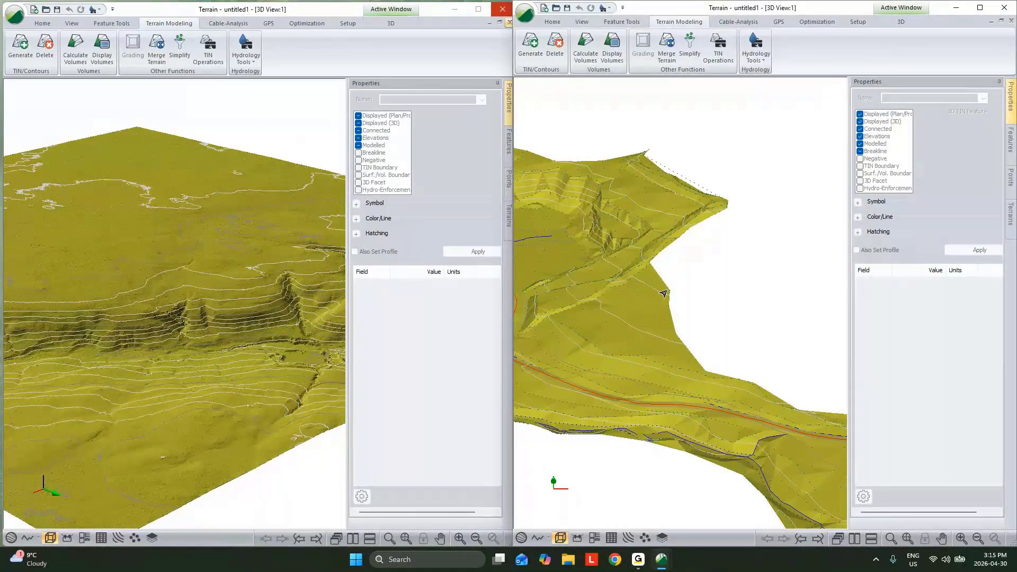
scroll(664, 296, down, 1)
middle_drag(680, 301, 660, 308)
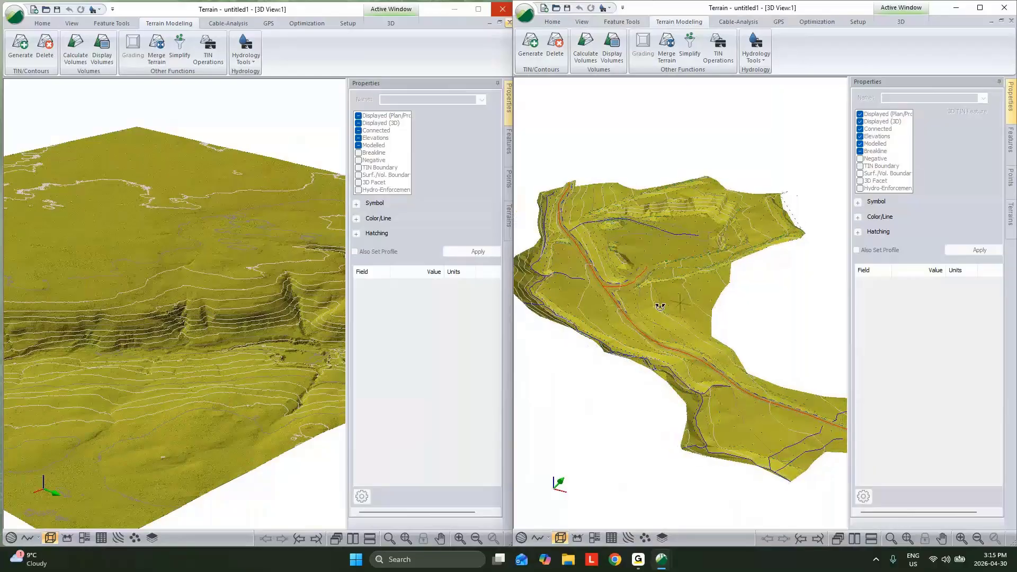
mouse_move(656, 311)
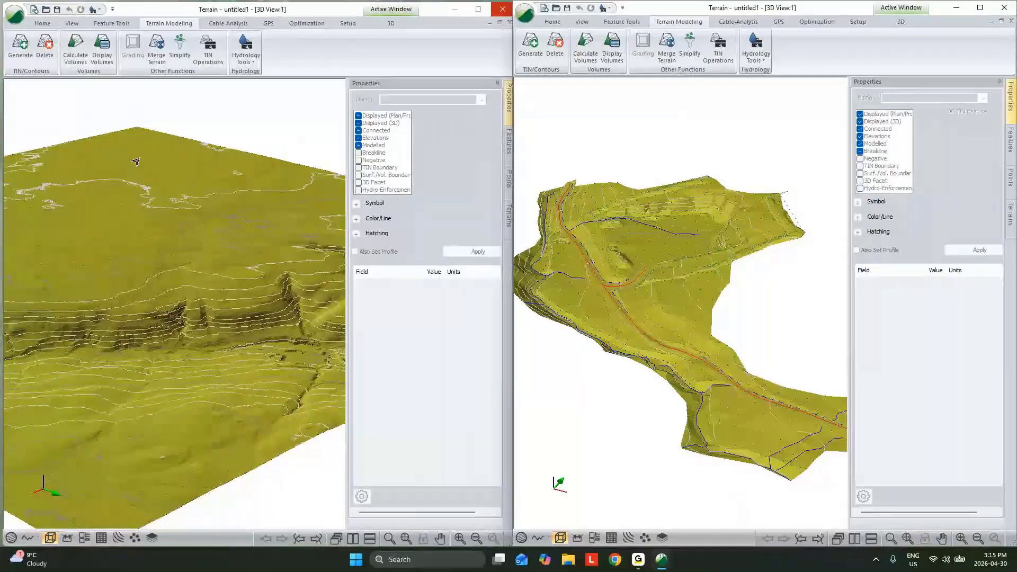
- Delete the contours from the LiDAR terrain while keeping its terrain model
drag(179, 250, 185, 264)
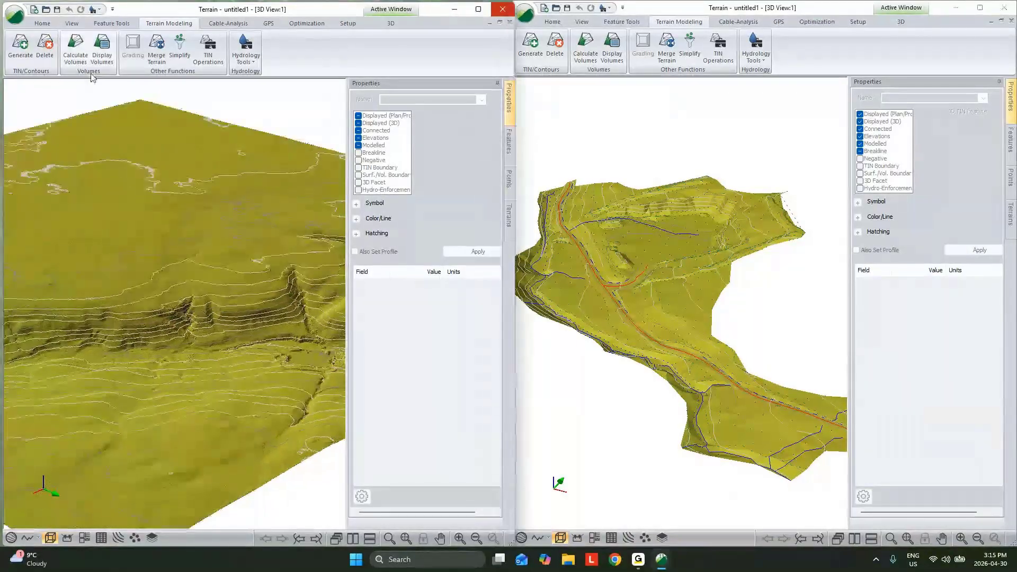
click(45, 48)
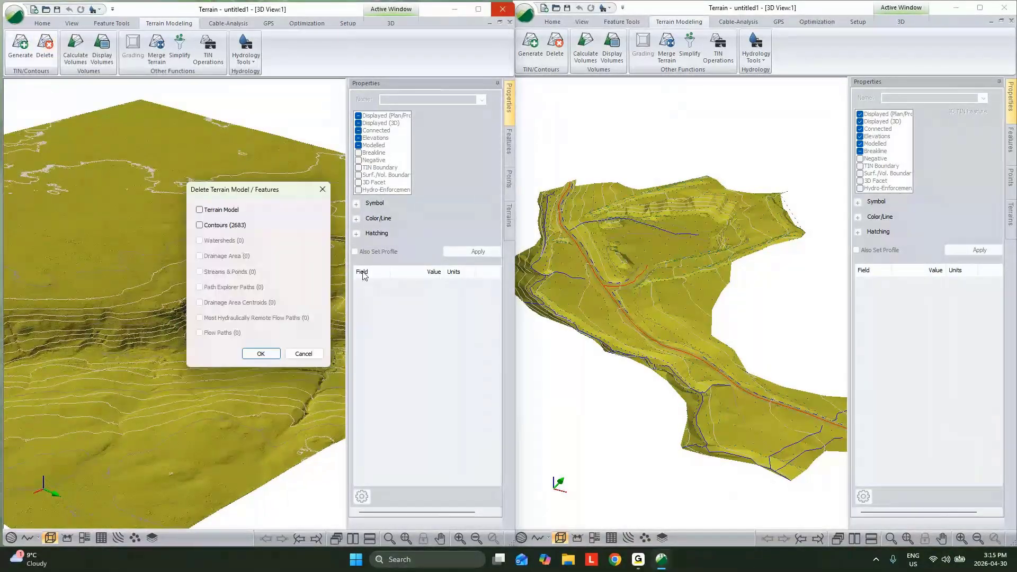
click(200, 225)
click(265, 352)
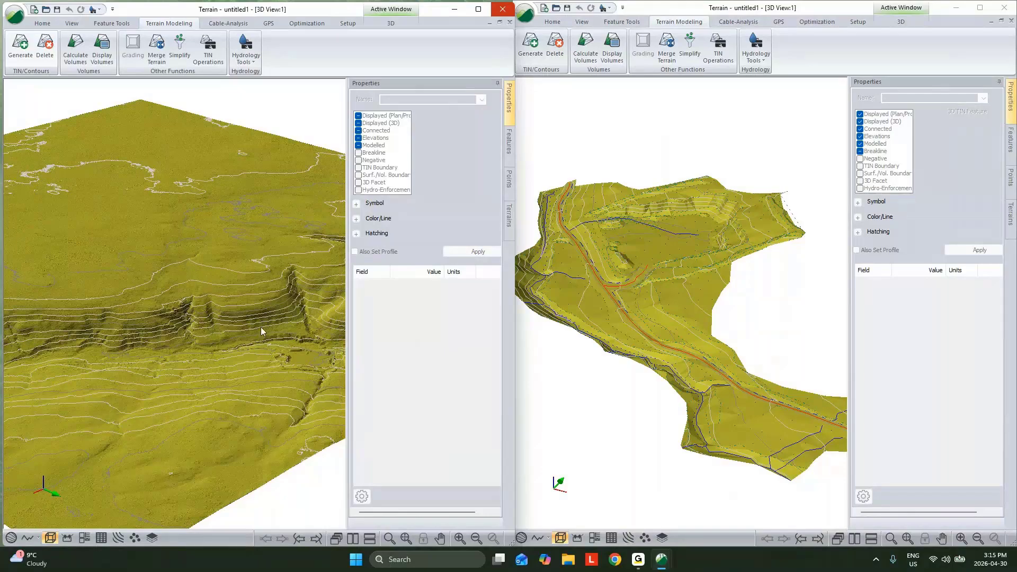
- Regenerate the LiDAR terrain's triangles and its major and minor contours with the existing calculation settings
drag(260, 326, 66, 242)
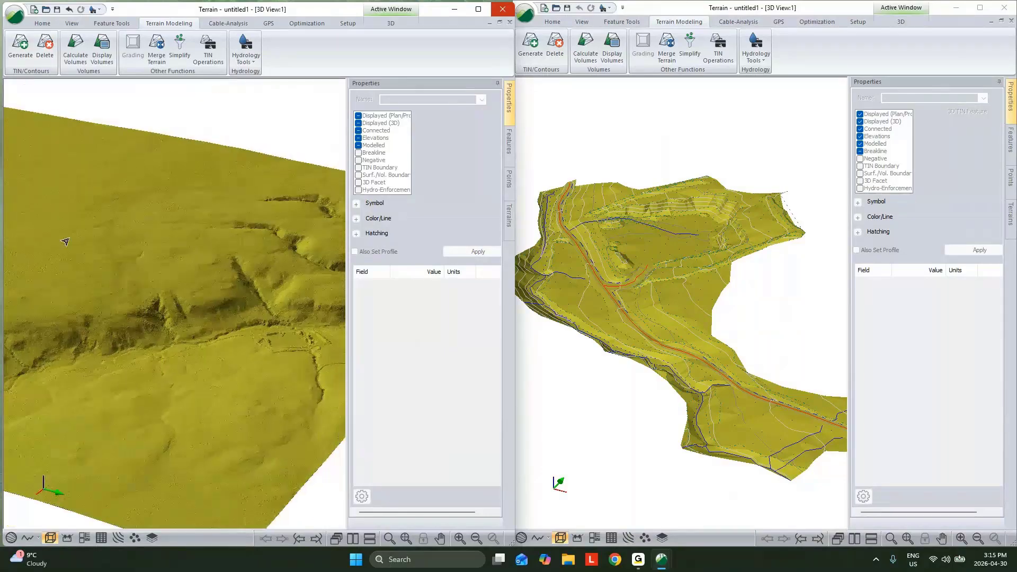
click(20, 53)
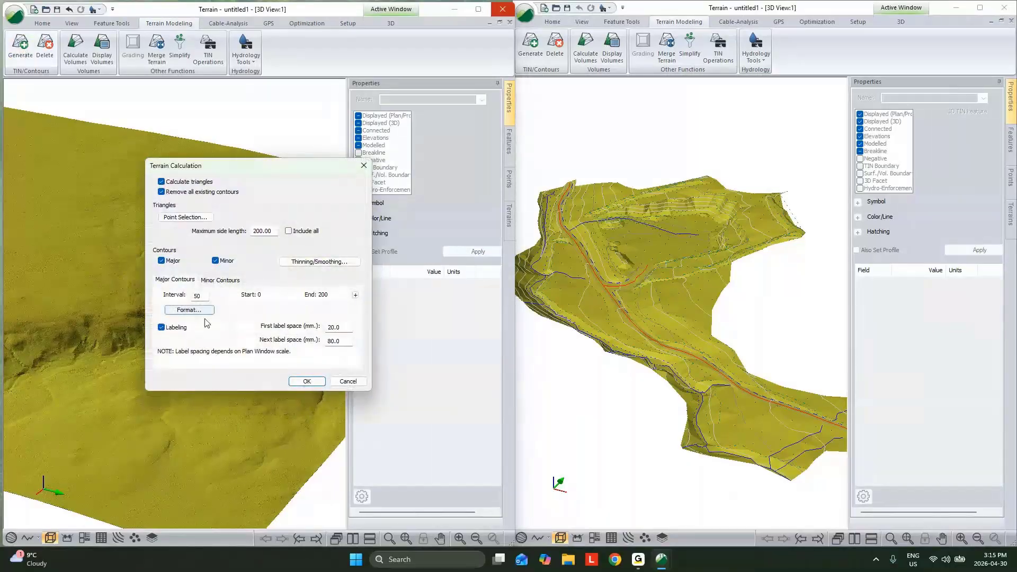
click(307, 381)
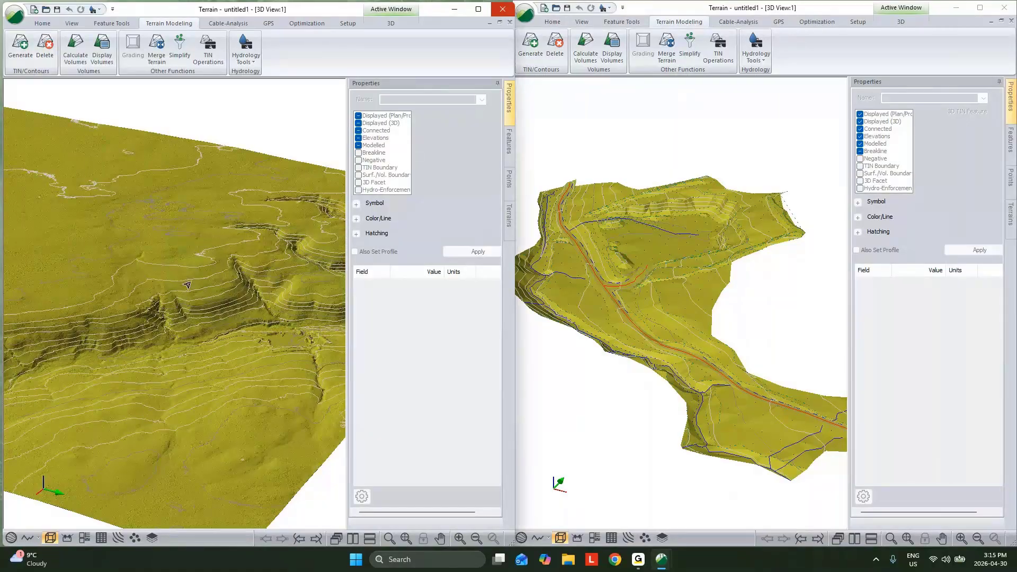
- Examine the contours and surface detail of the LiDAR terrain from close up and from a distance
middle_drag(258, 275, 159, 310)
scroll(159, 310, up, 6)
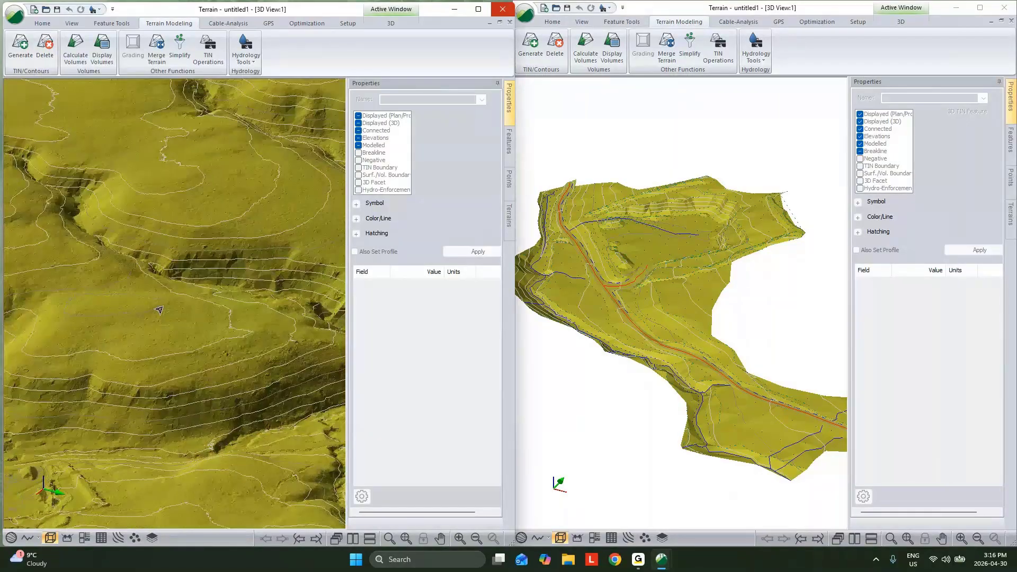
scroll(159, 310, up, 5)
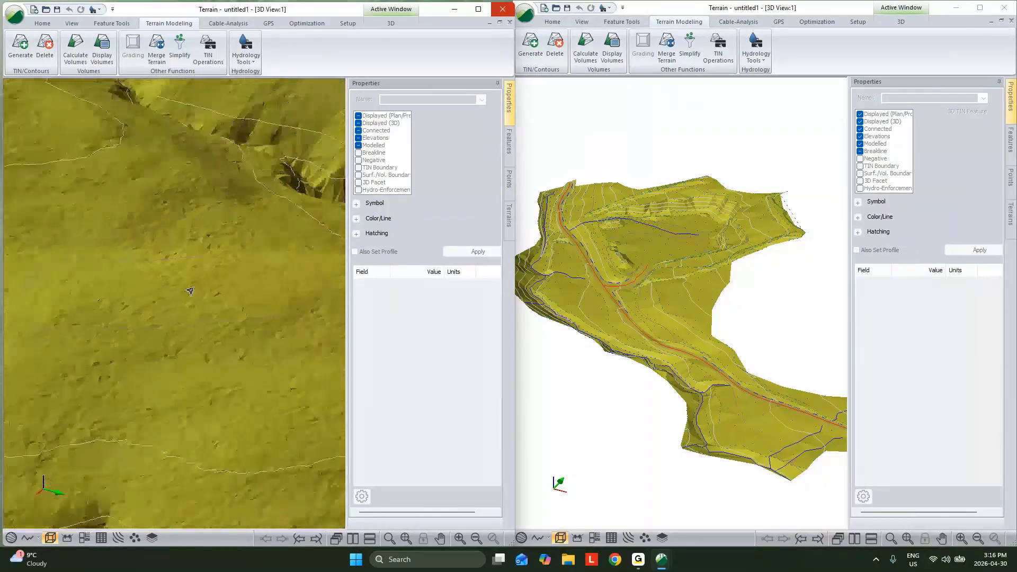
scroll(189, 291, down, 6)
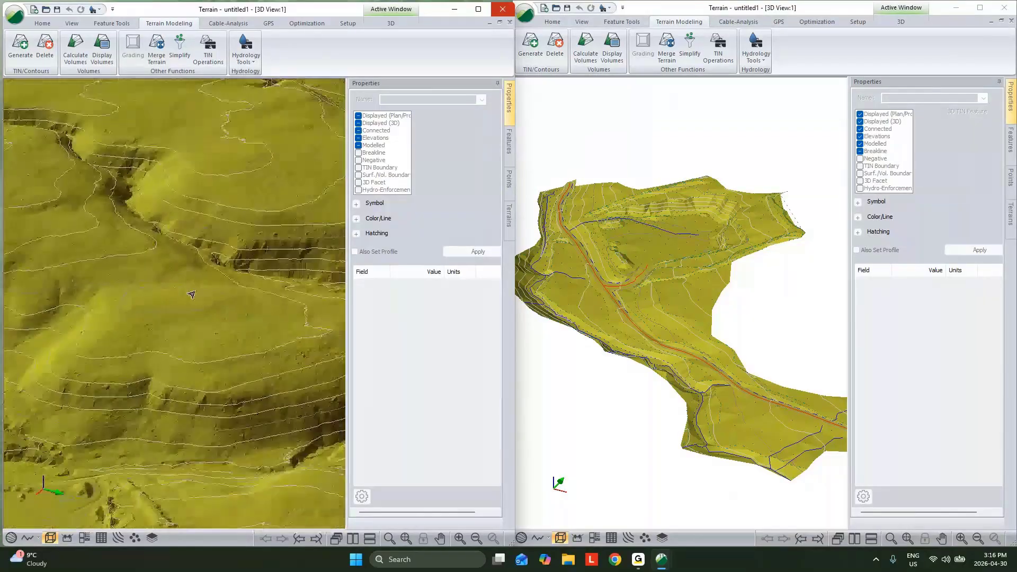
scroll(192, 294, down, 4)
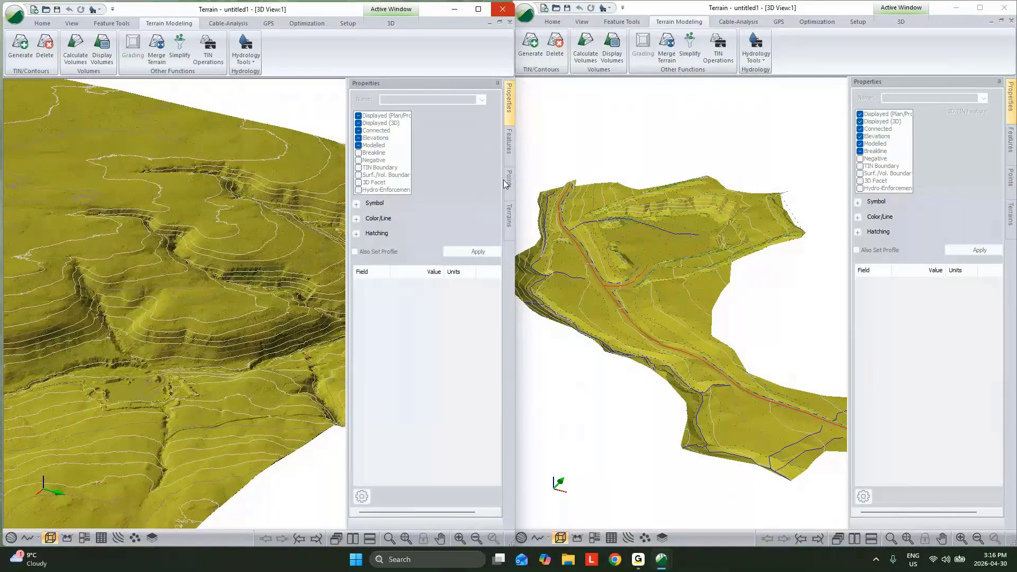
scroll(632, 220, down, 2)
middle_drag(205, 269, 217, 225)
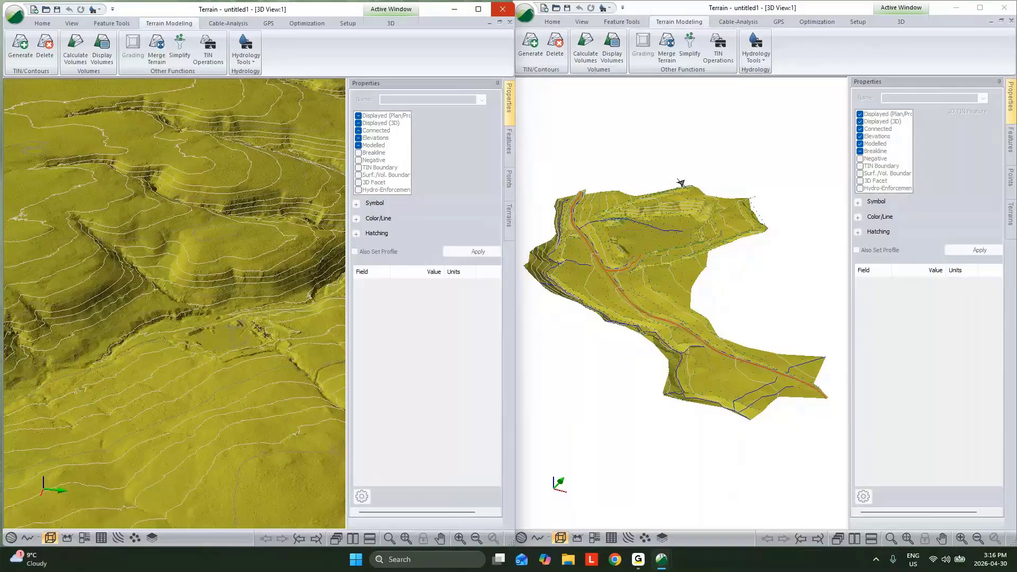
- Save the conventional survey terrain as Conv in the Webinar - Intro To Road Design folder
click(681, 183)
scroll(648, 63, up, 3)
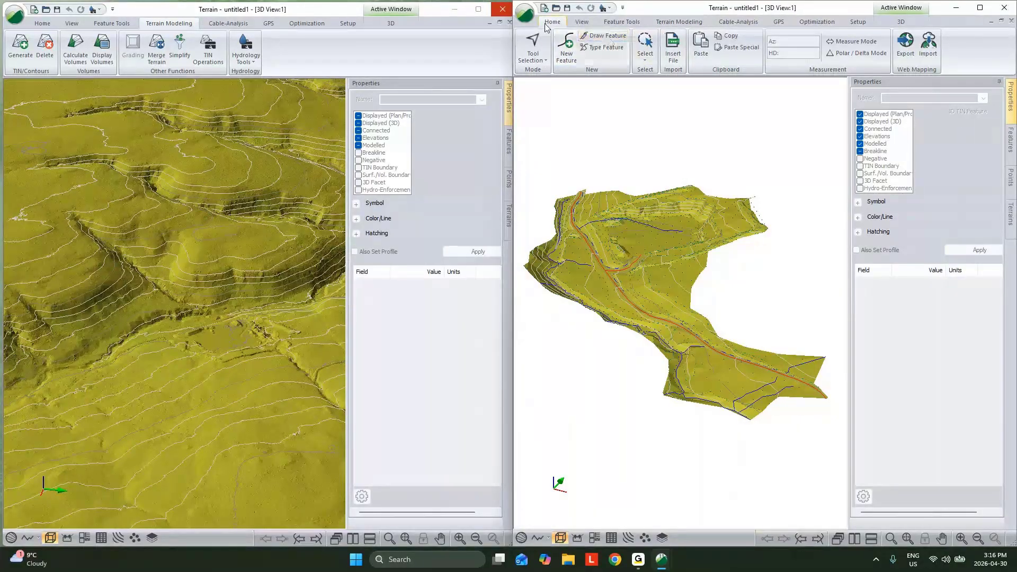
click(526, 14)
click(553, 132)
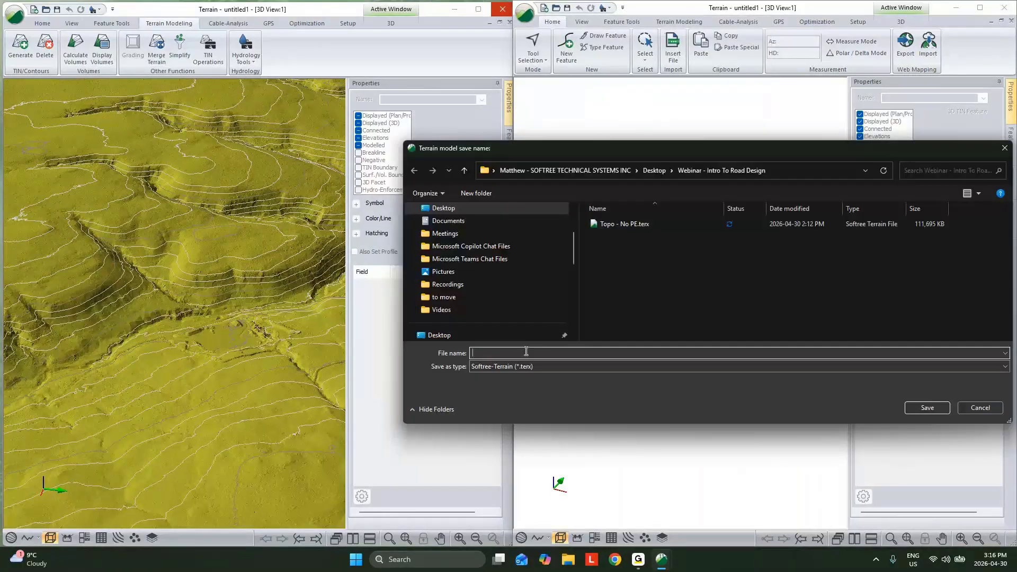
text(Conv)
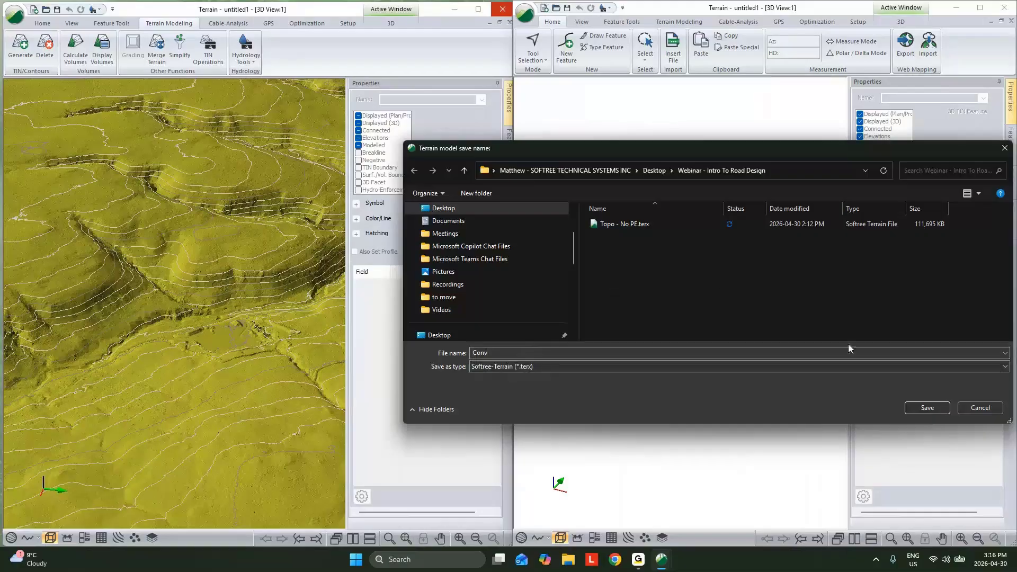
click(926, 407)
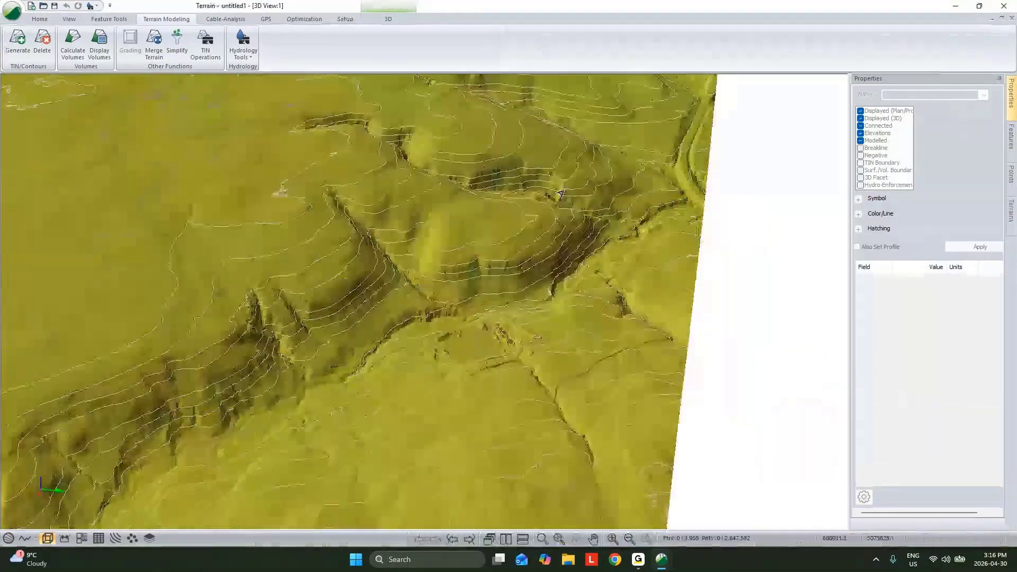
- Examine the existing road and the flat excavated area beside it on the LiDAR surface in 3D
scroll(562, 194, down, 3)
drag(561, 194, 611, 292)
middle_drag(474, 309, 488, 318)
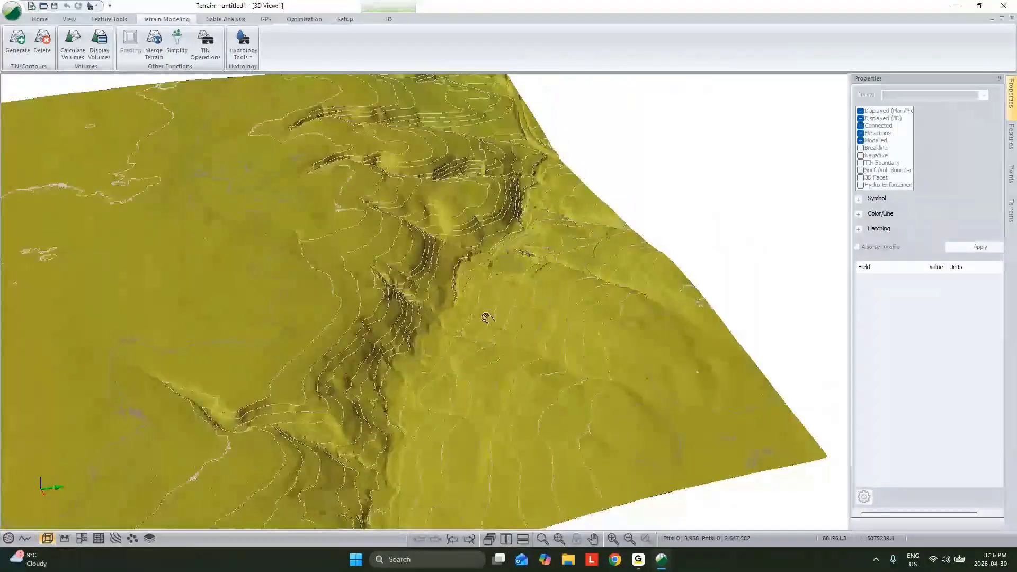
scroll(486, 317, up, 5)
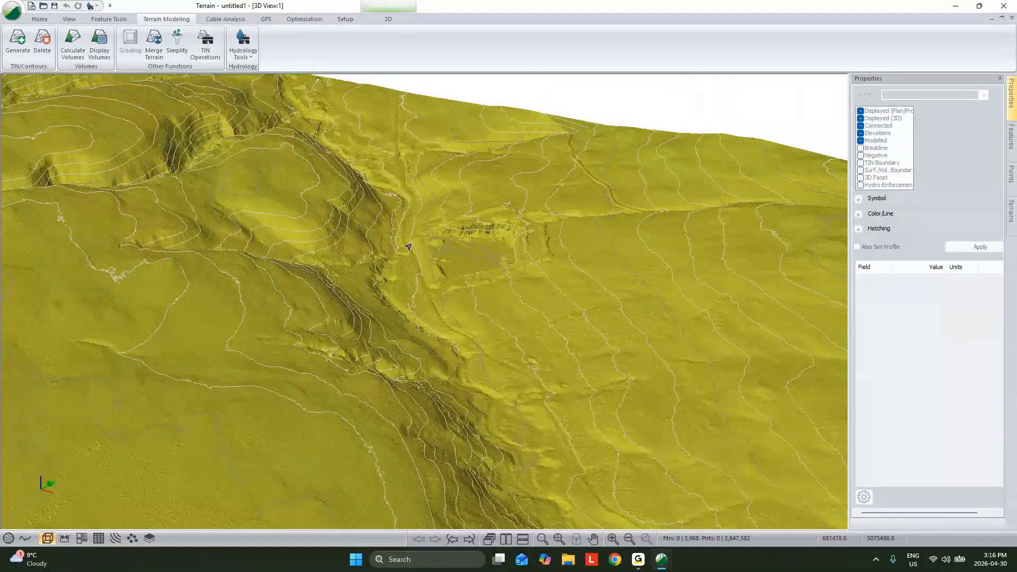
scroll(409, 256, up, 2)
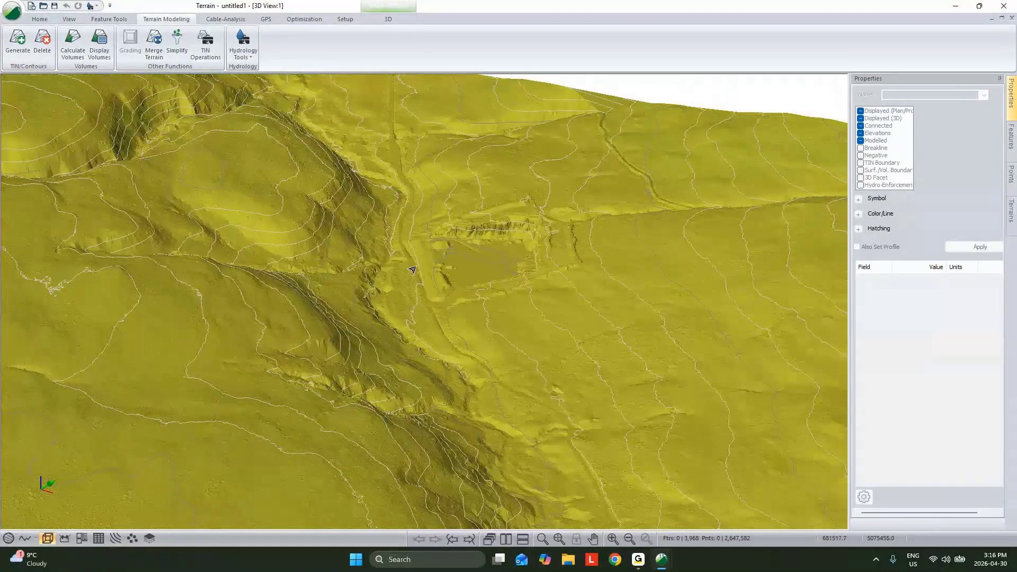
scroll(436, 295, up, 2)
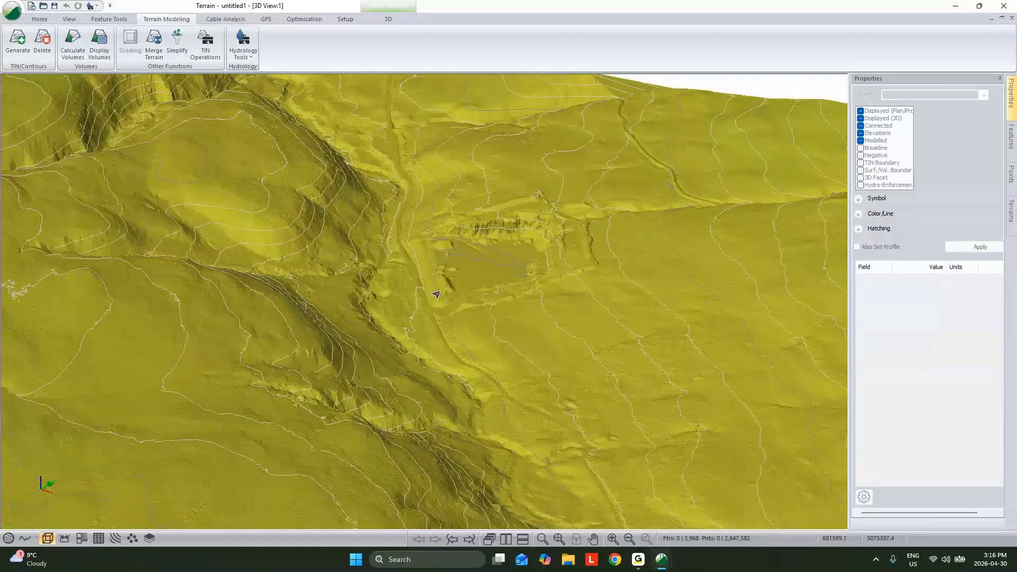
scroll(445, 314, up, 2)
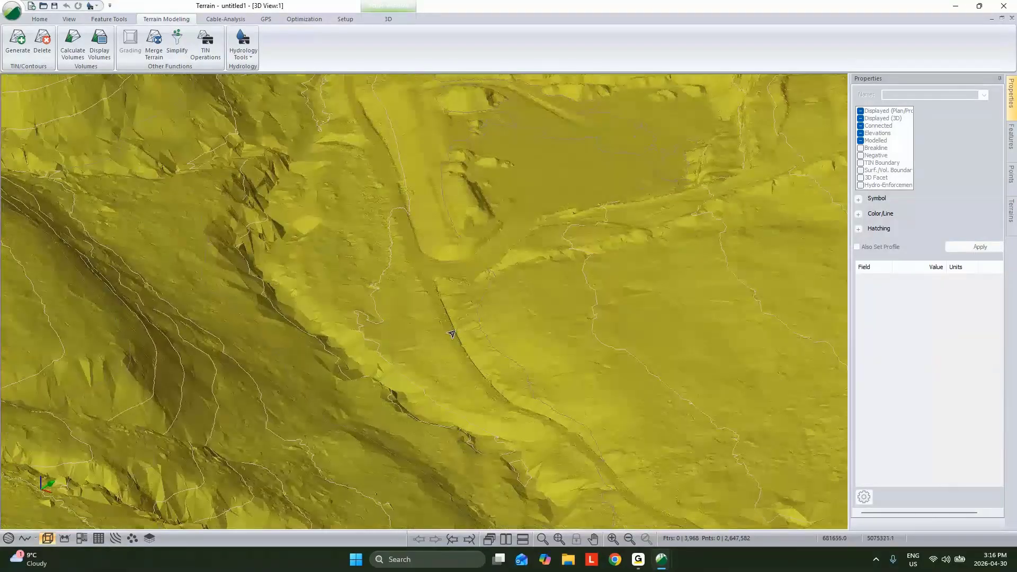
scroll(475, 363, up, 2)
scroll(456, 338, down, 5)
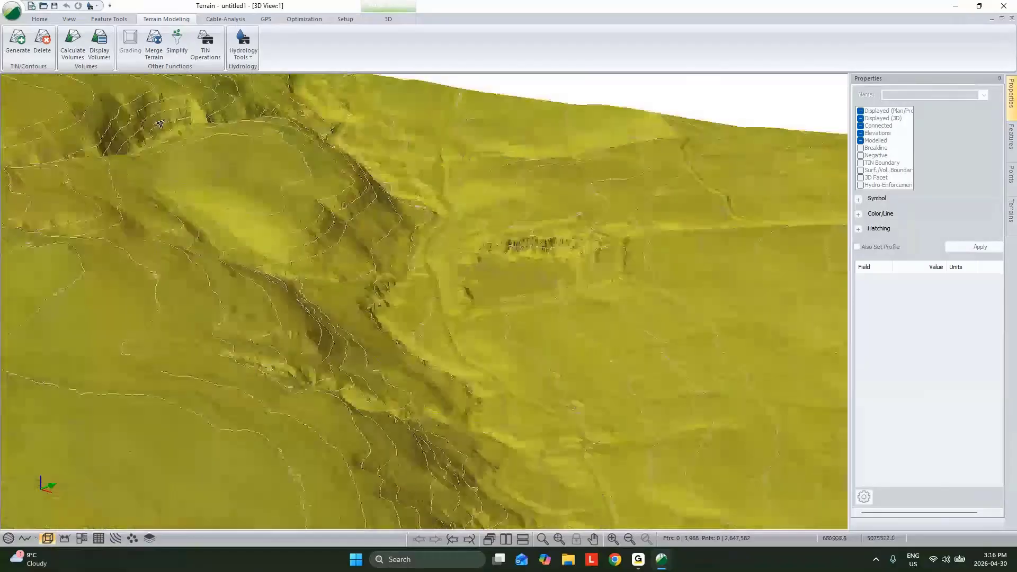
- Choose Conv.terx as the source terrain for a surface merge into the LiDAR terrain
click(177, 48)
click(610, 280)
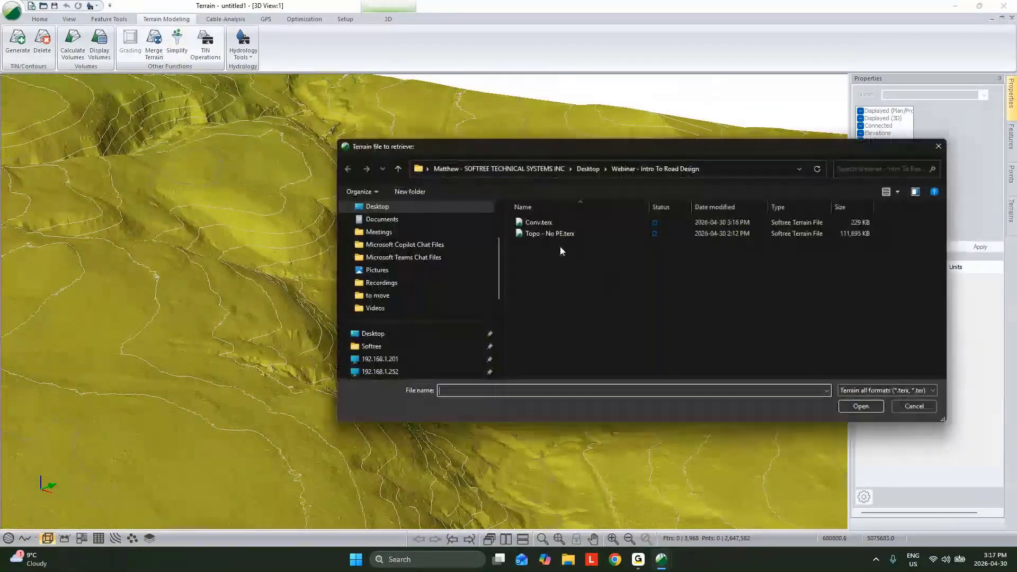
click(542, 223)
click(859, 405)
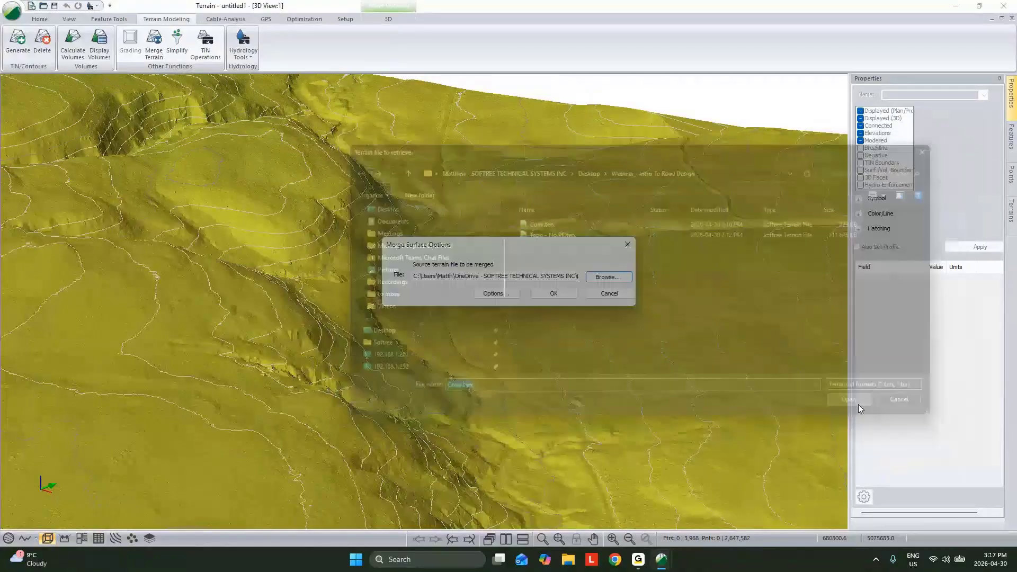
- Exclude the inside and outside stitching breaklines, and merge the Conv terrain into the LiDAR surface
click(496, 294)
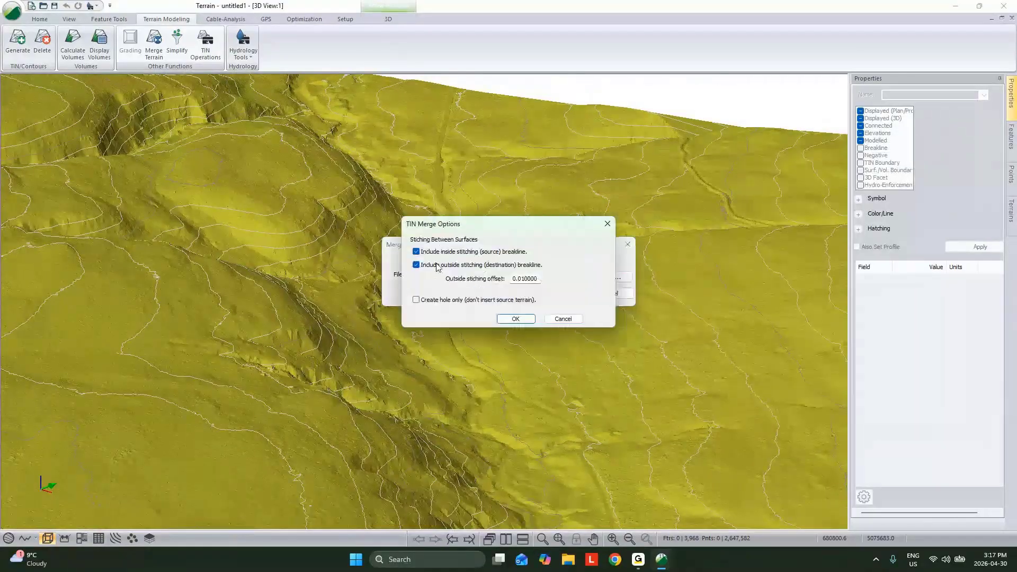
click(416, 251)
click(415, 265)
click(506, 318)
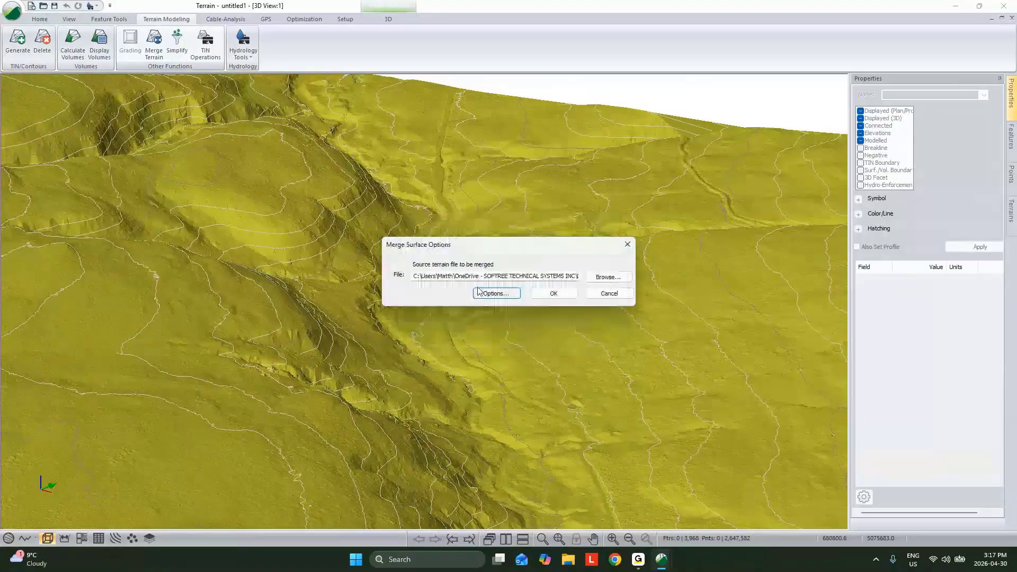
click(480, 291)
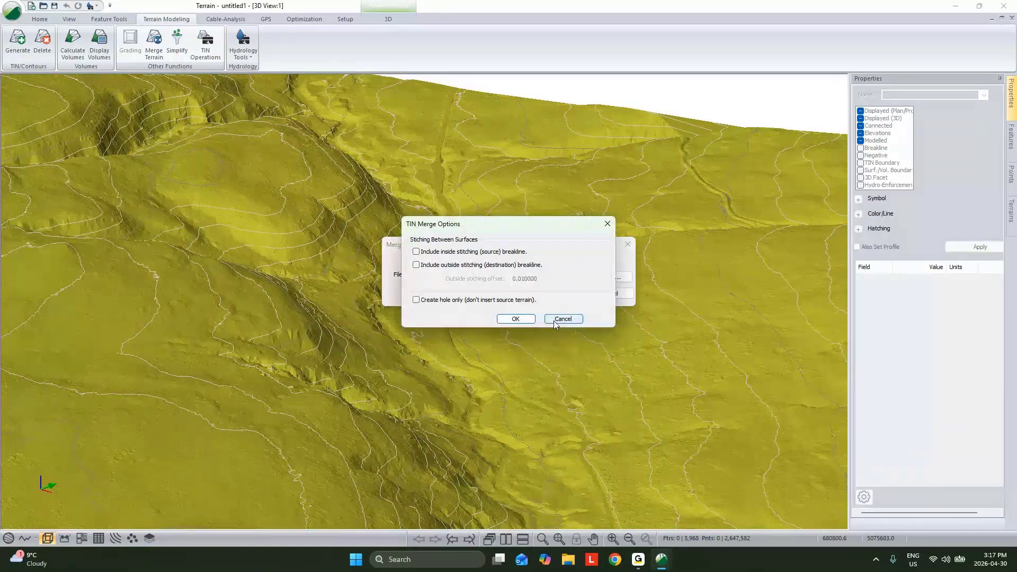
click(518, 318)
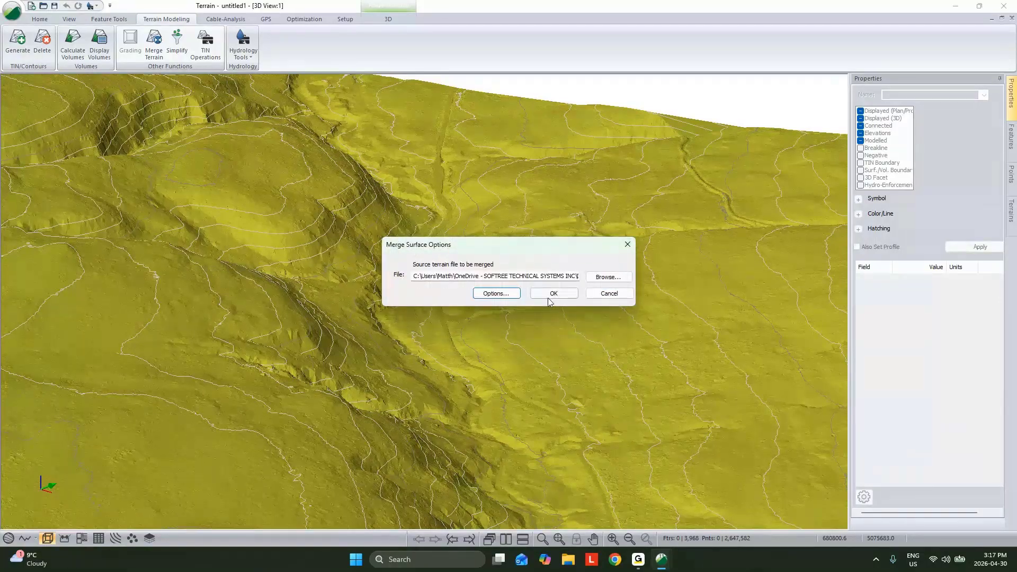
click(552, 294)
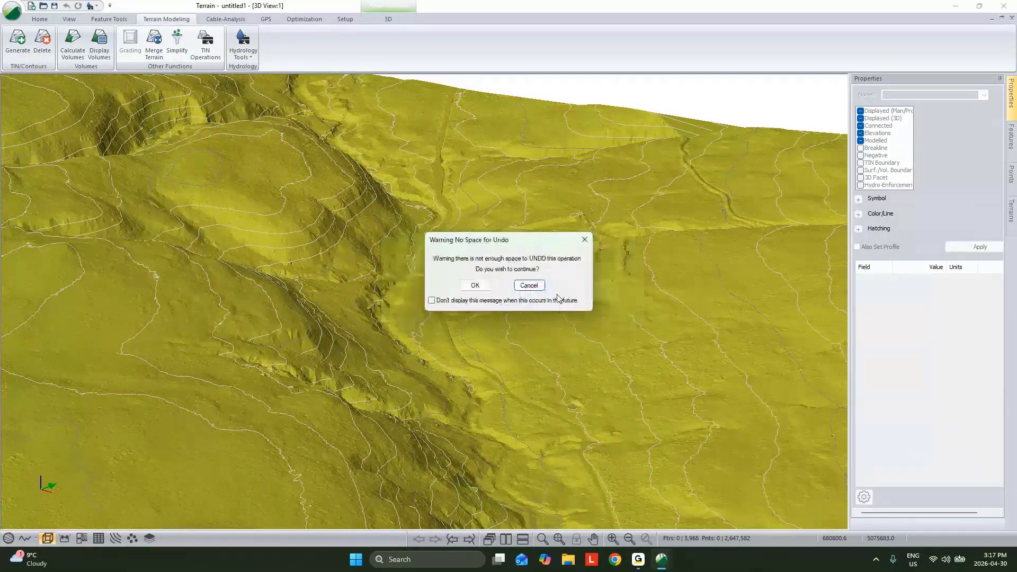
click(477, 286)
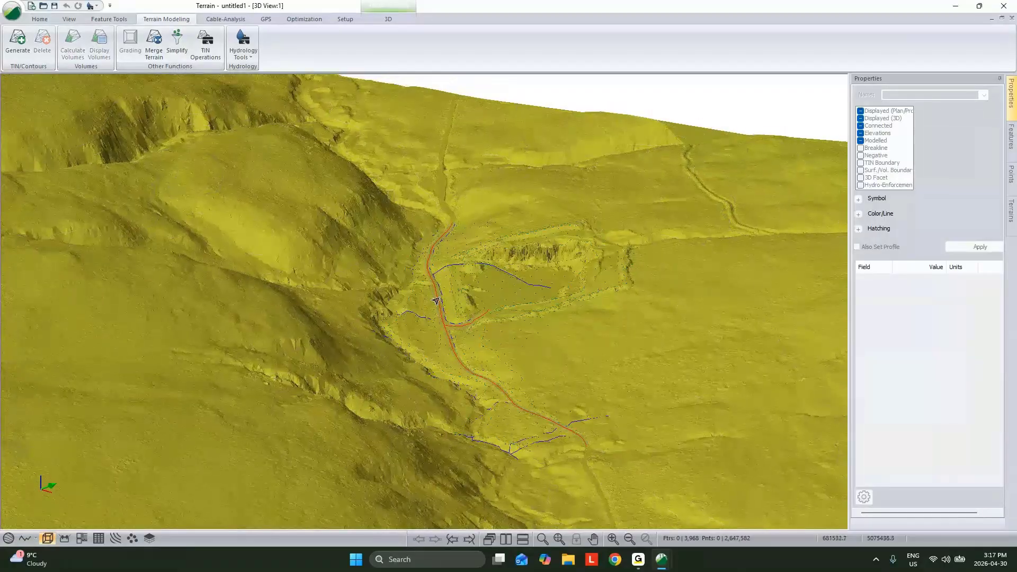
- Regenerate the merged terrain's triangles and contours with existing contours removed, a 200 maximum side length and a major contour interval of 50
click(18, 41)
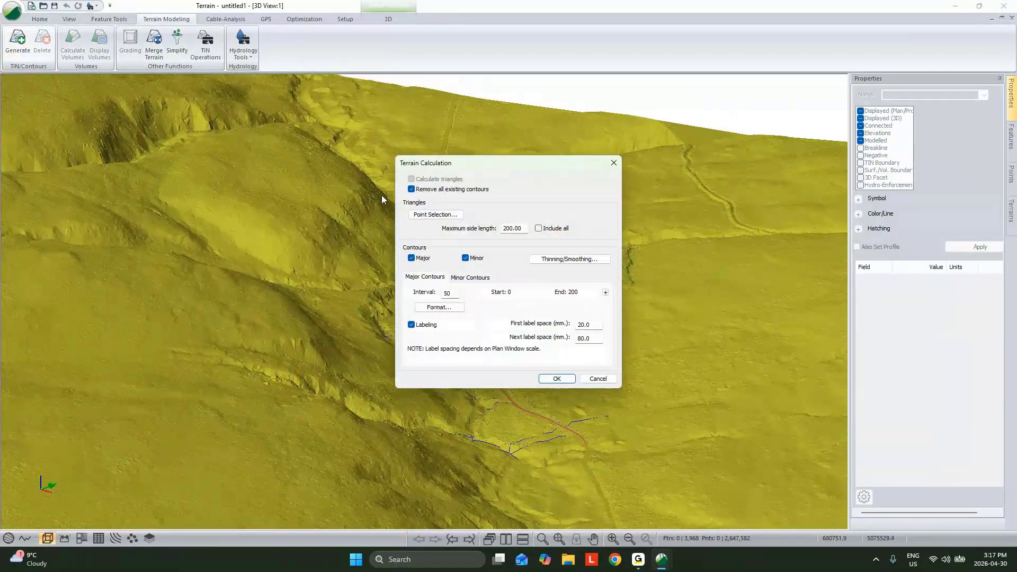
click(557, 379)
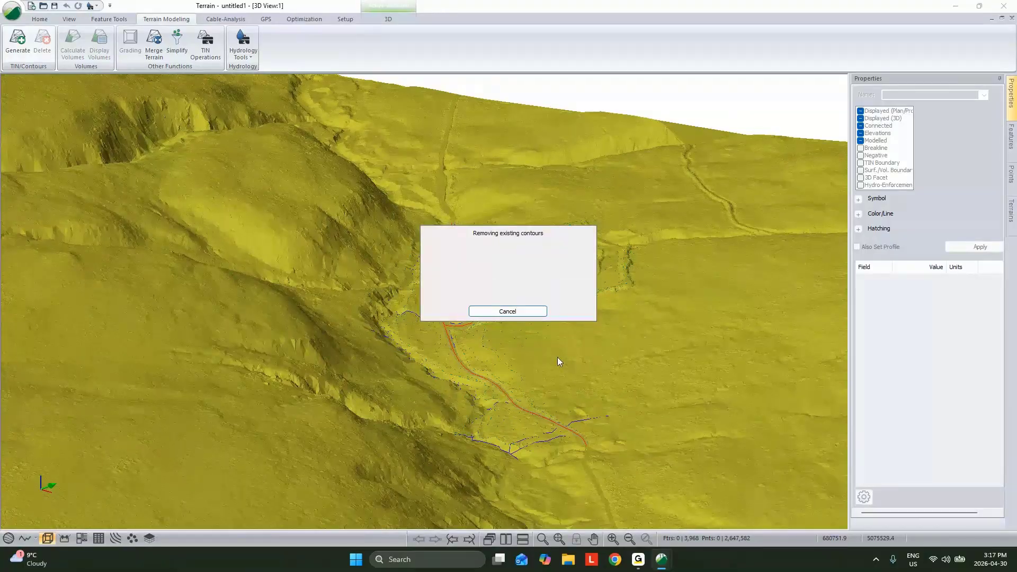
click(543, 308)
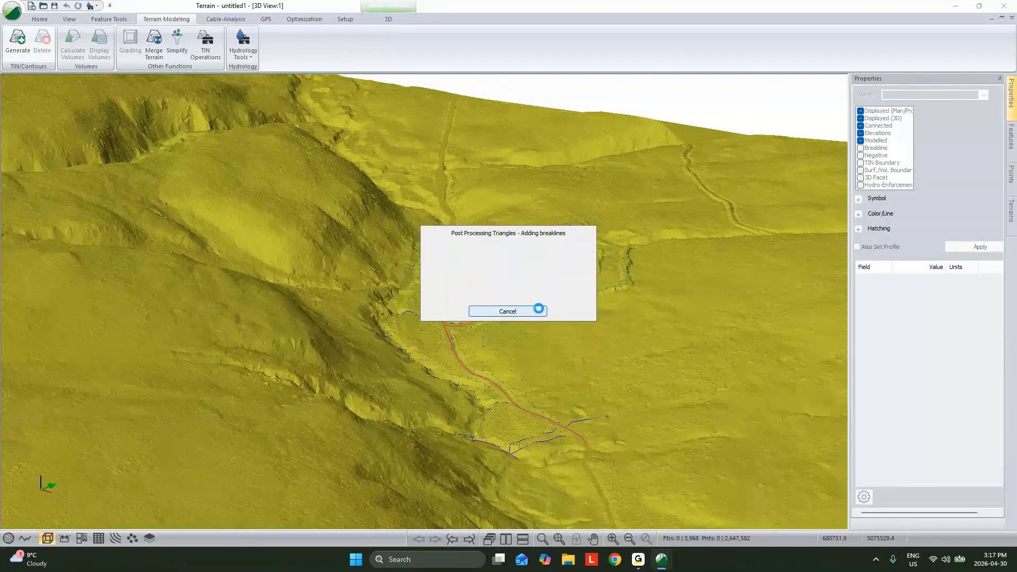
click(571, 306)
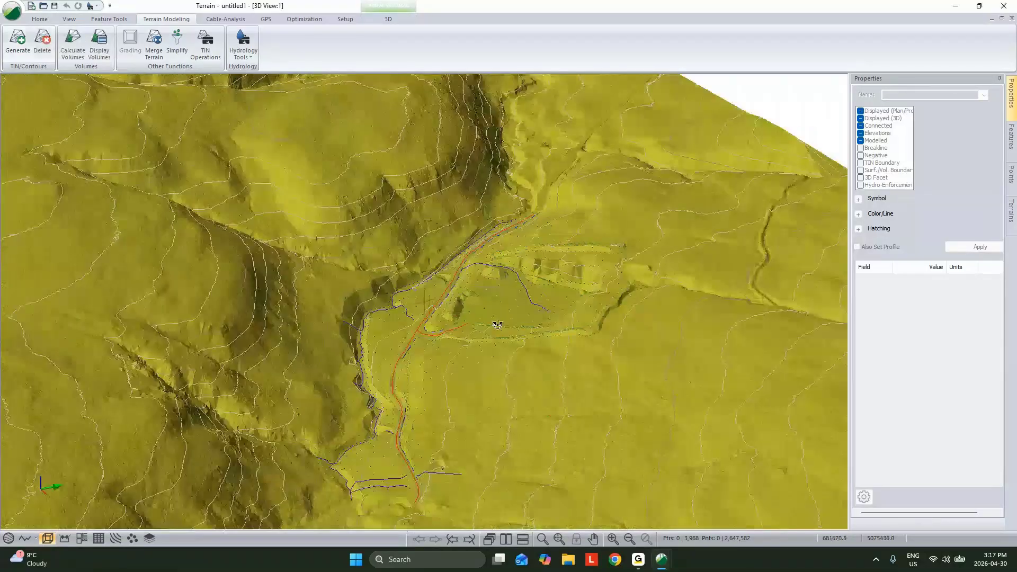
- Examine the merged surface around the surveyed road and excavated area, and the surrounding slopes and plateau, from several 3D viewpoints
mouse_move(498, 324)
mouse_down()
mouse_move(460, 306)
mouse_move(487, 319)
mouse_up()
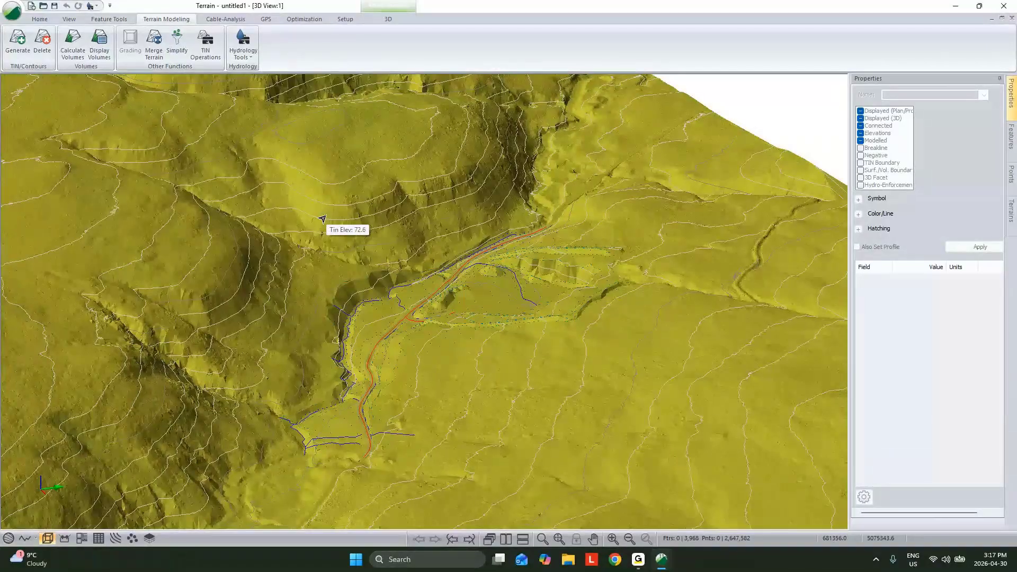
middle_drag(493, 247, 533, 249)
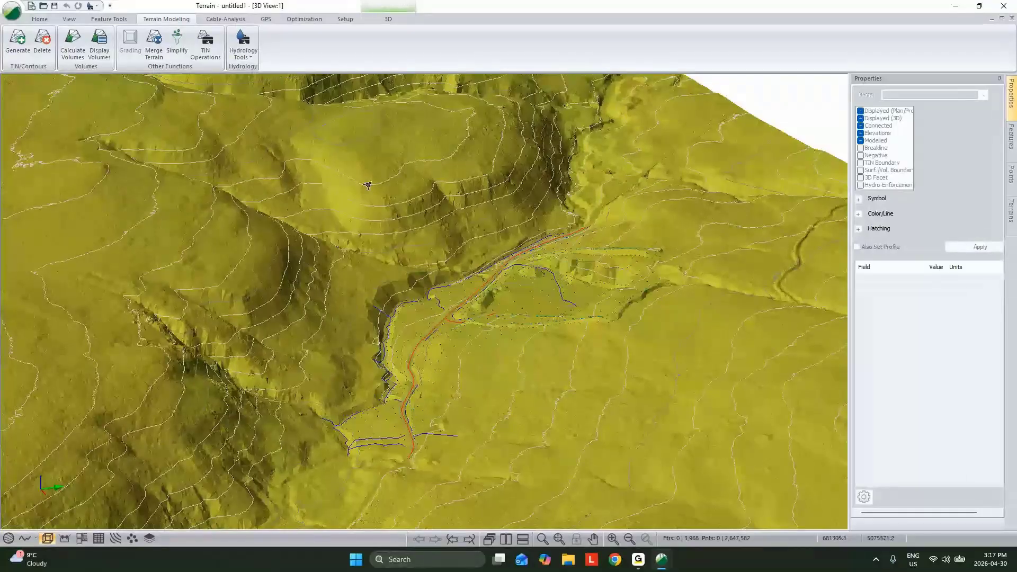
drag(365, 184, 222, 262)
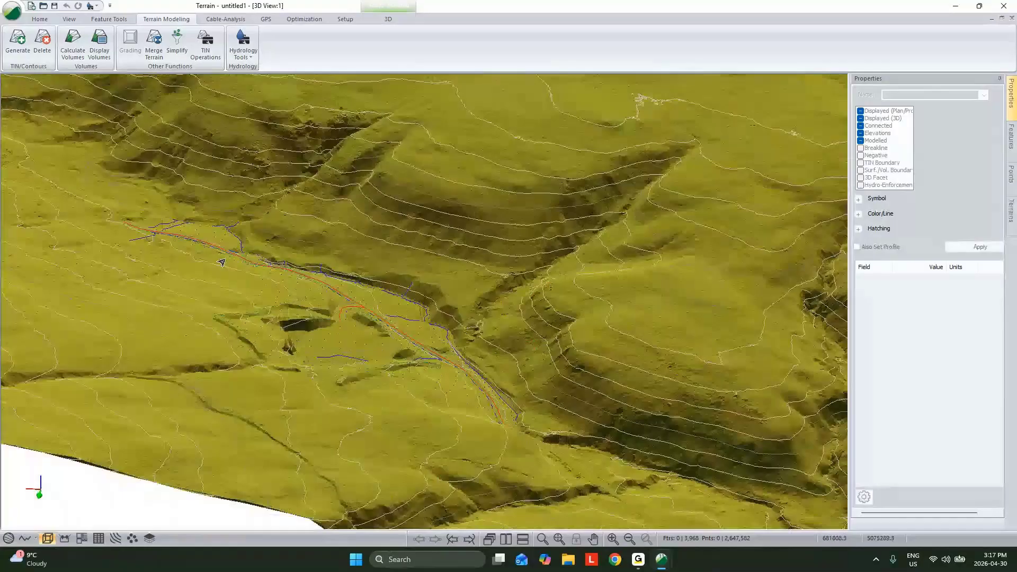
scroll(222, 262, down, 3)
middle_drag(356, 274, 358, 284)
mouse_move(358, 284)
mouse_down()
mouse_move(456, 277)
mouse_move(350, 283)
mouse_up()
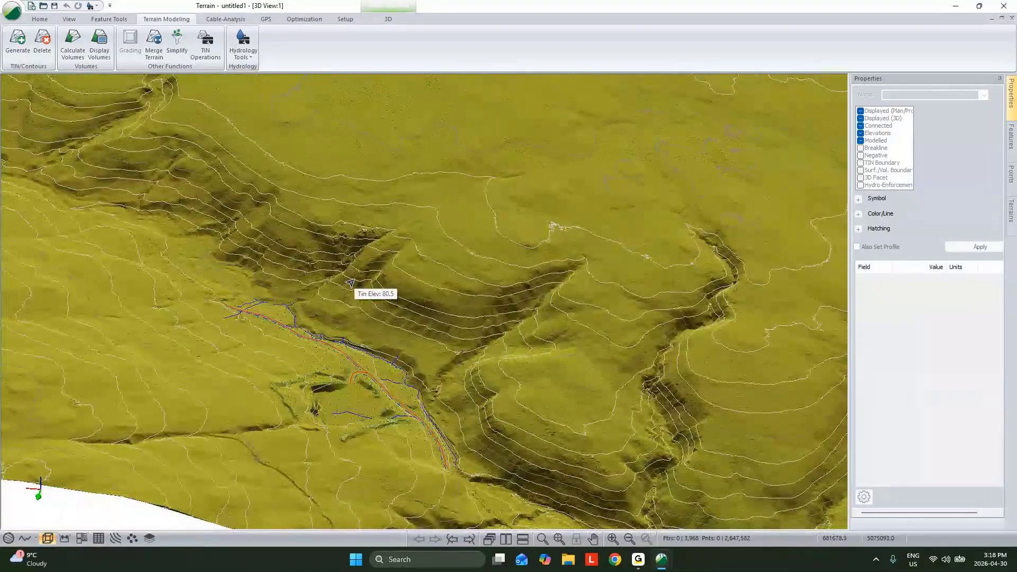
scroll(442, 271, down, 1)
middle_drag(443, 270, 513, 289)
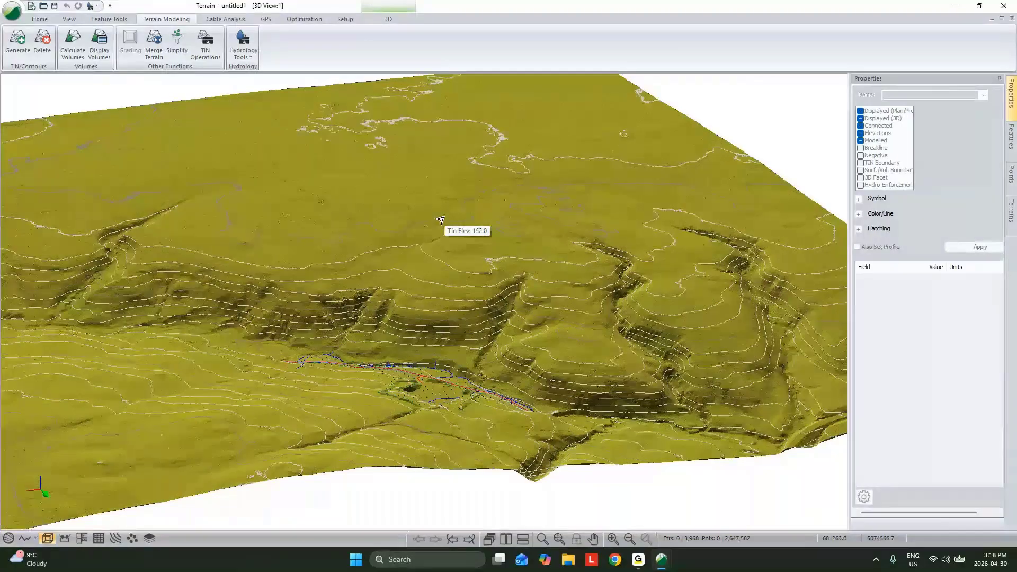
middle_drag(440, 220, 283, 331)
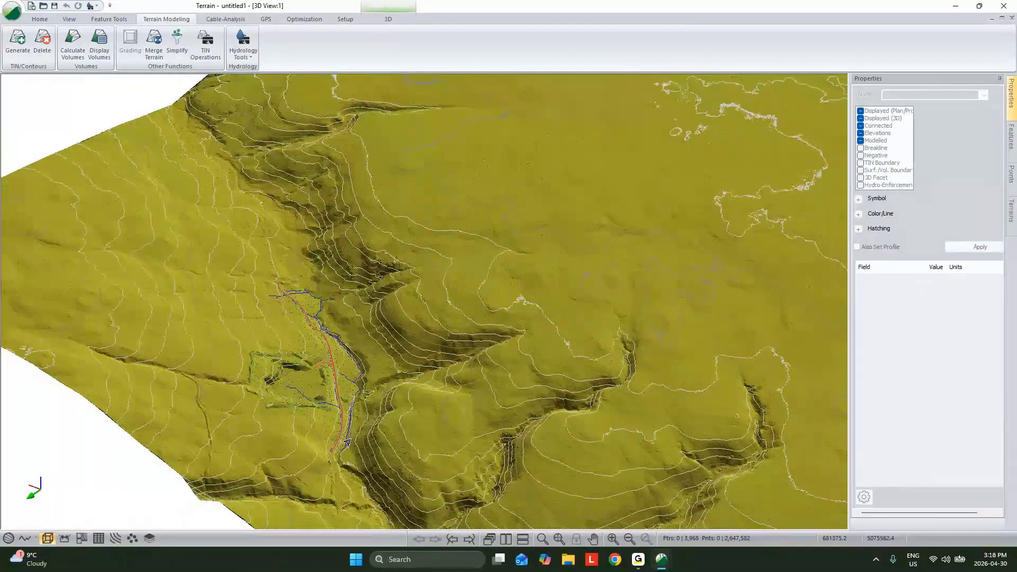
middle_drag(347, 443, 555, 215)
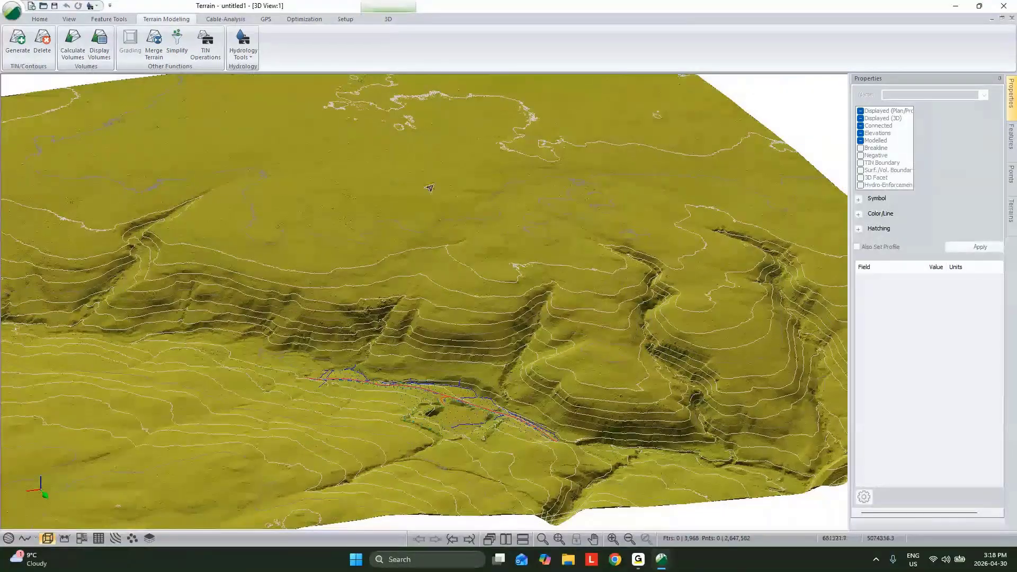
- Generate stream and pond features on the current TIN with 1.00 m cells, 5.0 m depression fill depth, 50.0 sq. m minimum pond area and 7500.0 sq. m stream drainage area
click(246, 58)
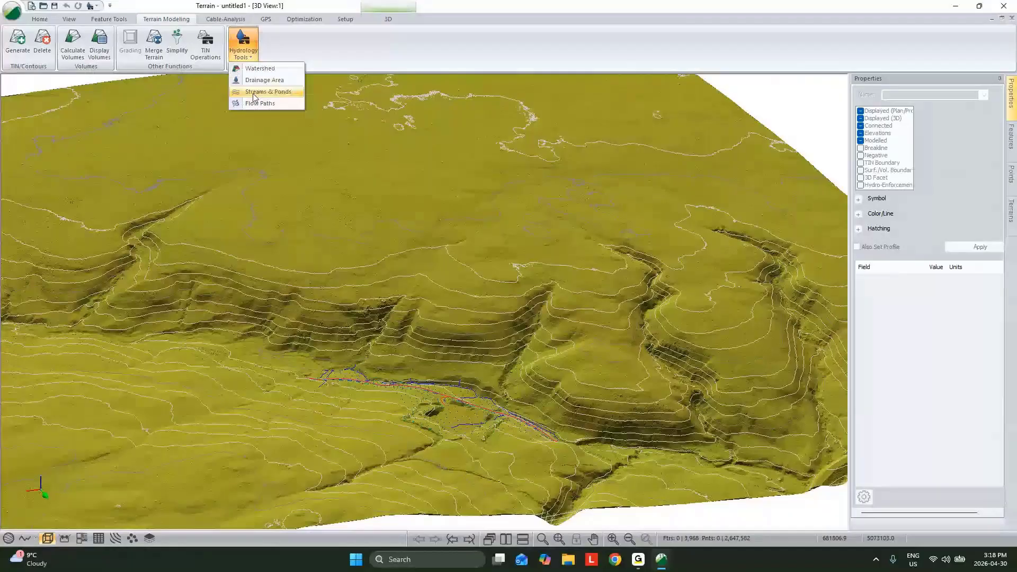
click(255, 93)
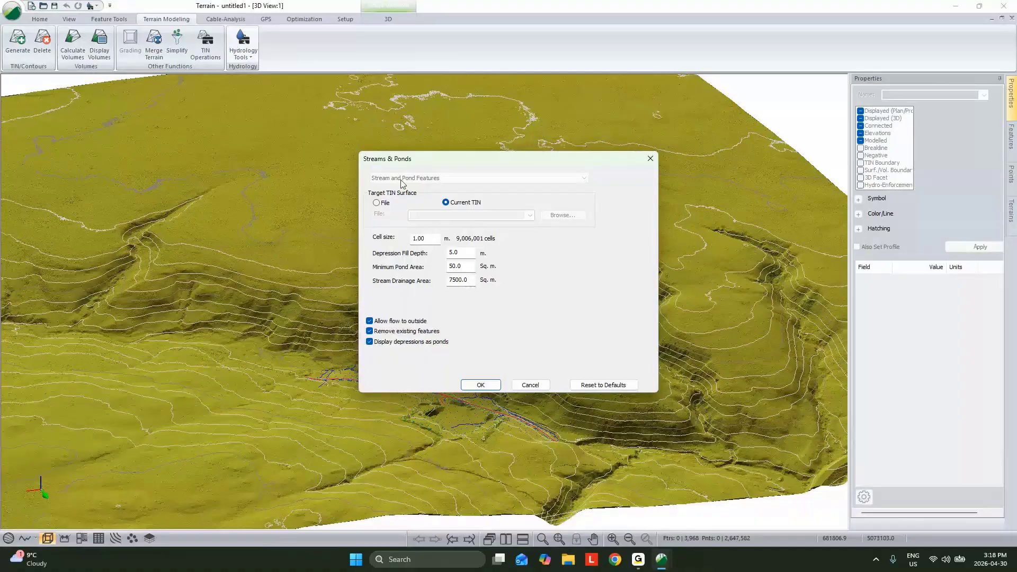
click(481, 385)
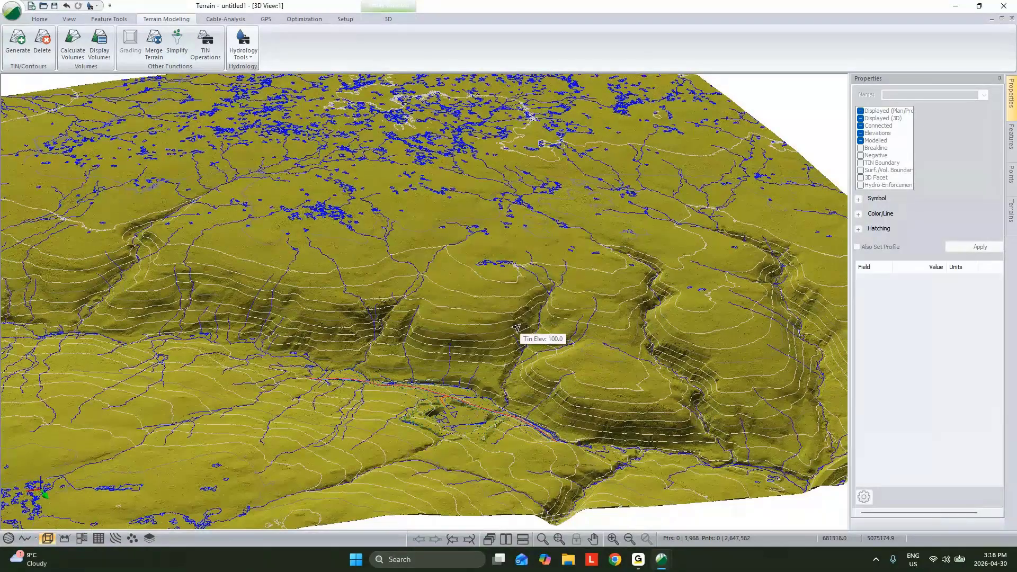
- Start a new feature named A to B for point-by-point placement in the 3D view near the existing road
drag(516, 328, 528, 324)
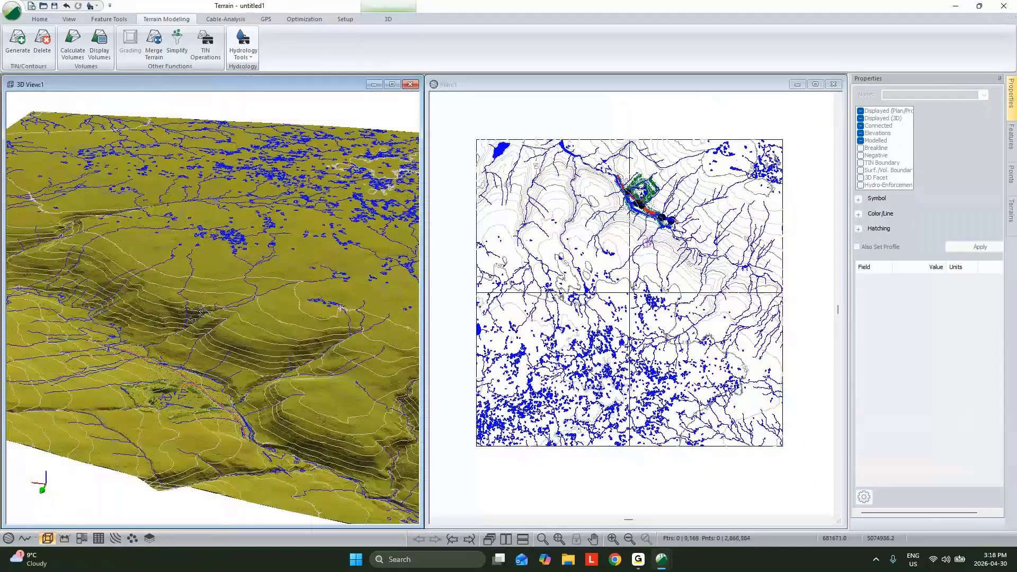
drag(202, 313, 204, 352)
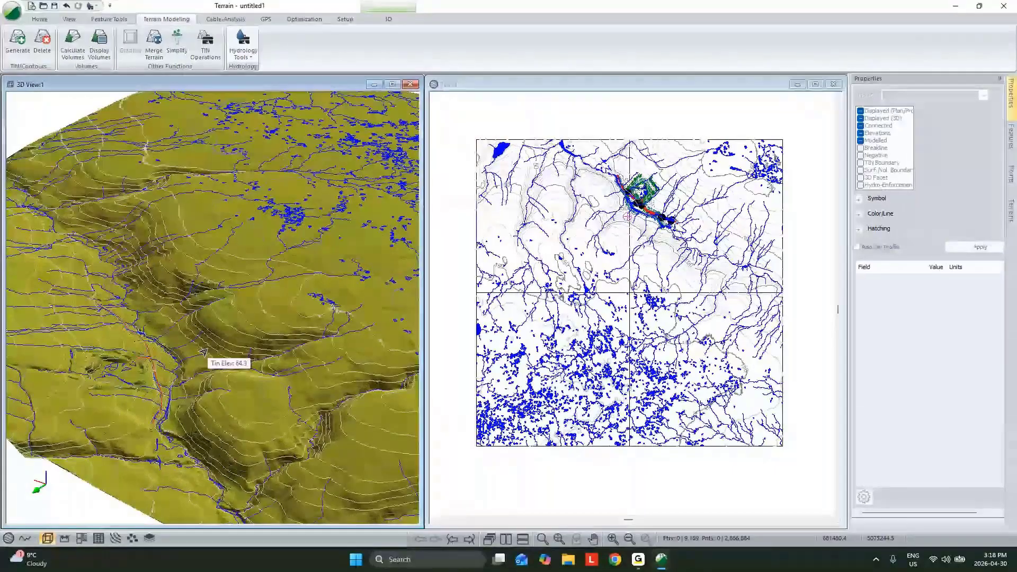
drag(204, 352, 134, 348)
scroll(133, 348, up, 2)
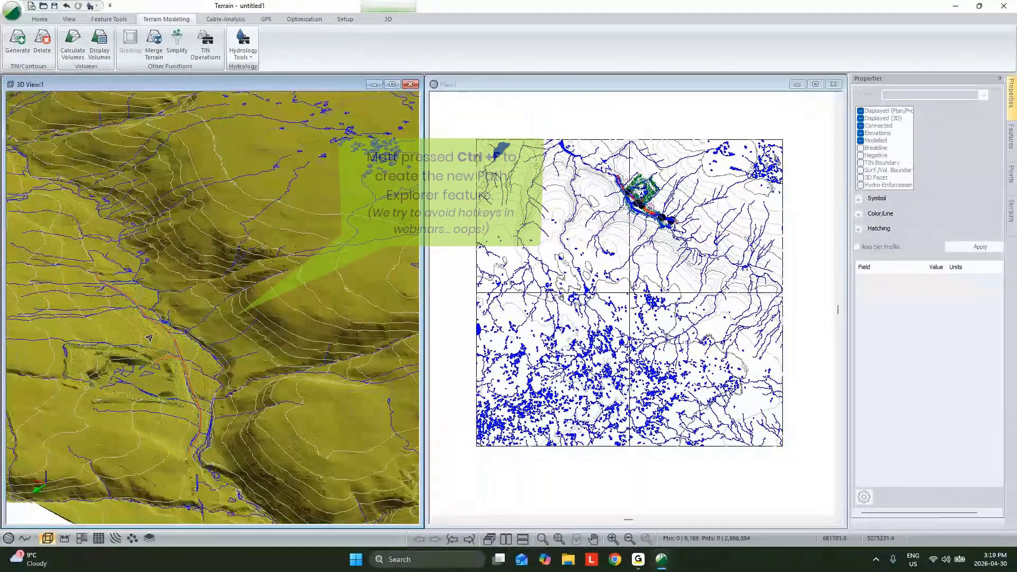
scroll(154, 337, up, 4)
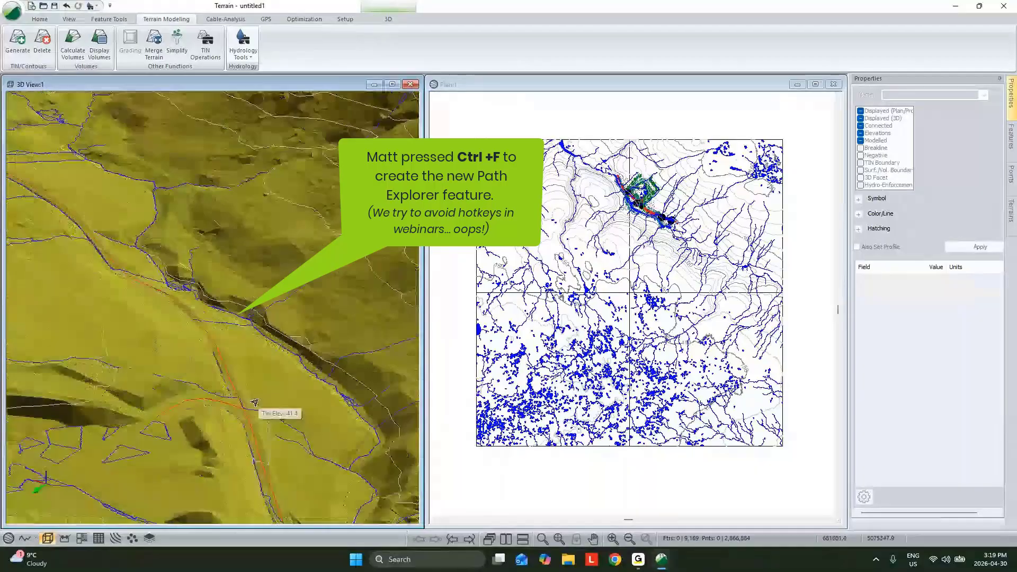
key(ctrl+f)
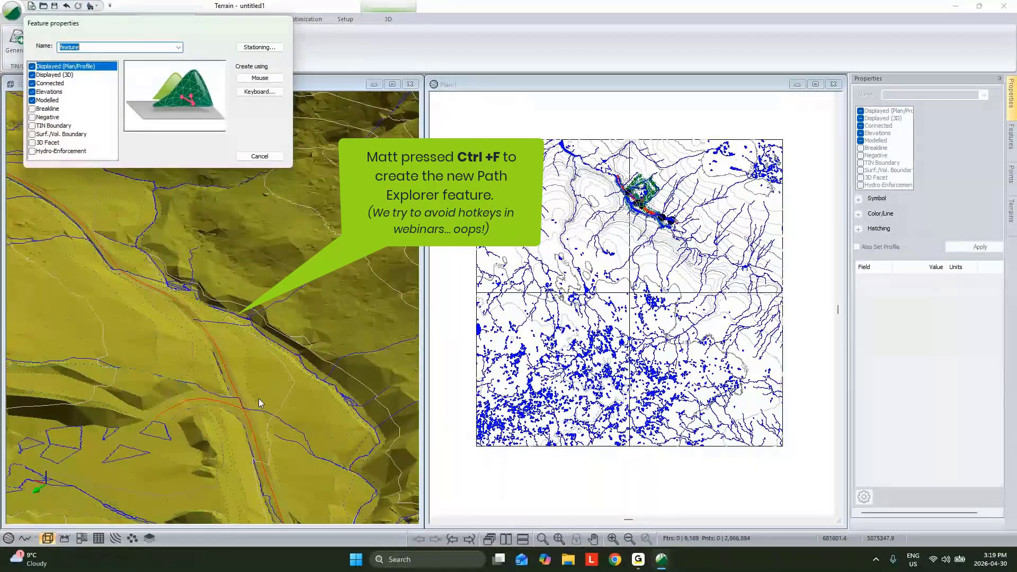
text(A to B)
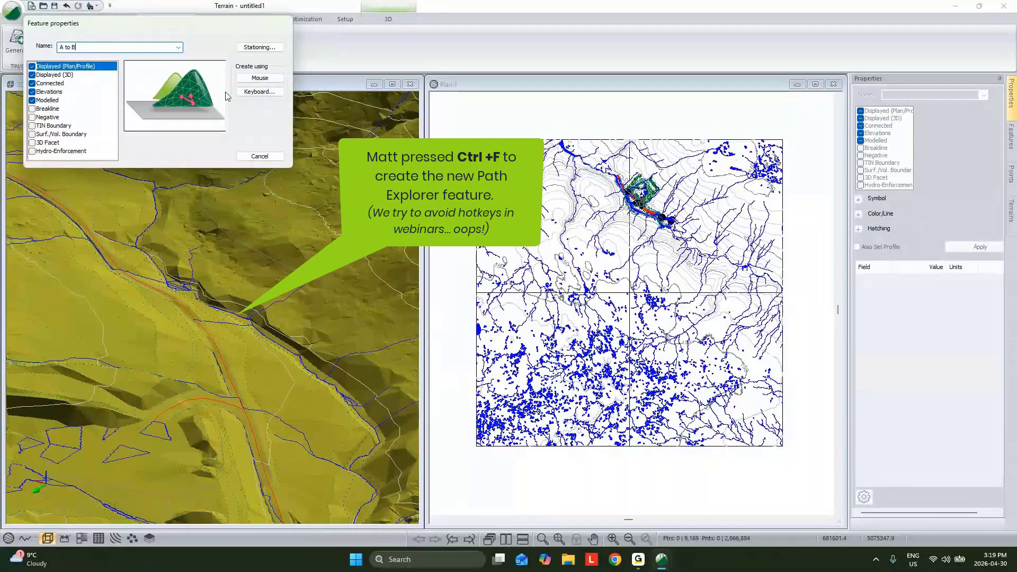
click(260, 78)
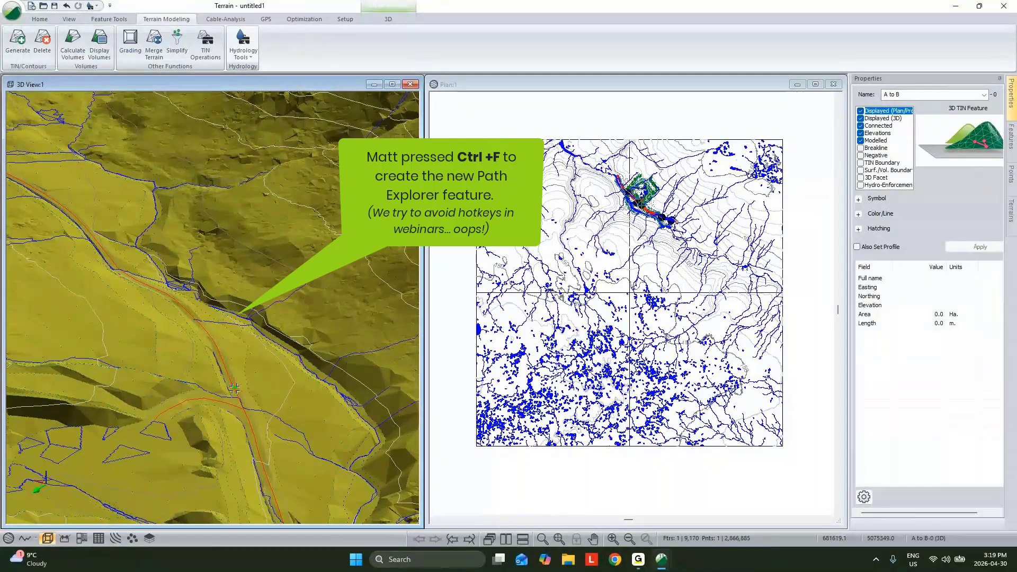
- Draw the A to B feature as a straight line about 638 m long from the existing road up to the plateau, and return to selection mode
click(235, 389)
scroll(235, 388, down, 5)
scroll(304, 271, up, 2)
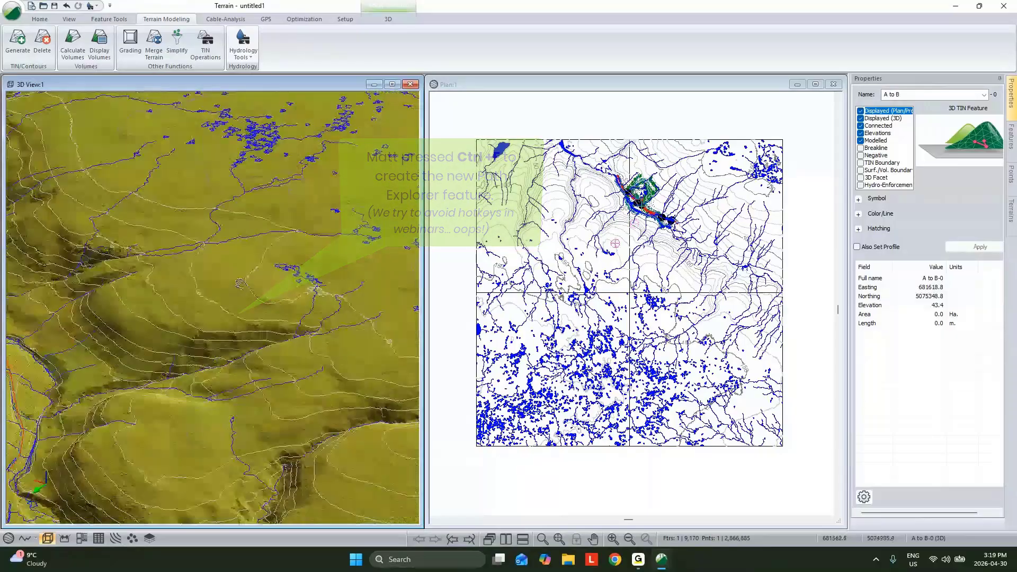
click(341, 265)
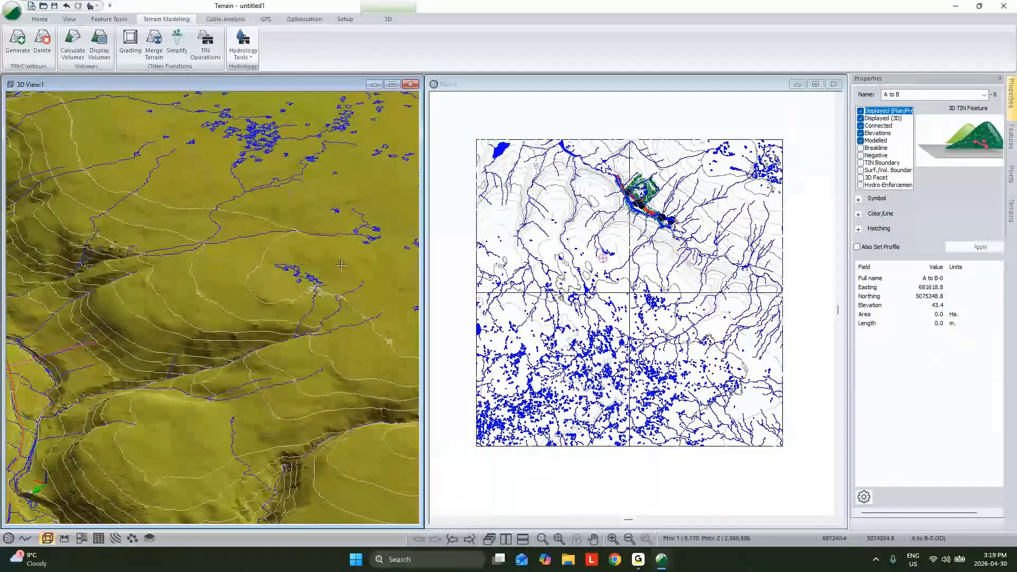
right_click(297, 240)
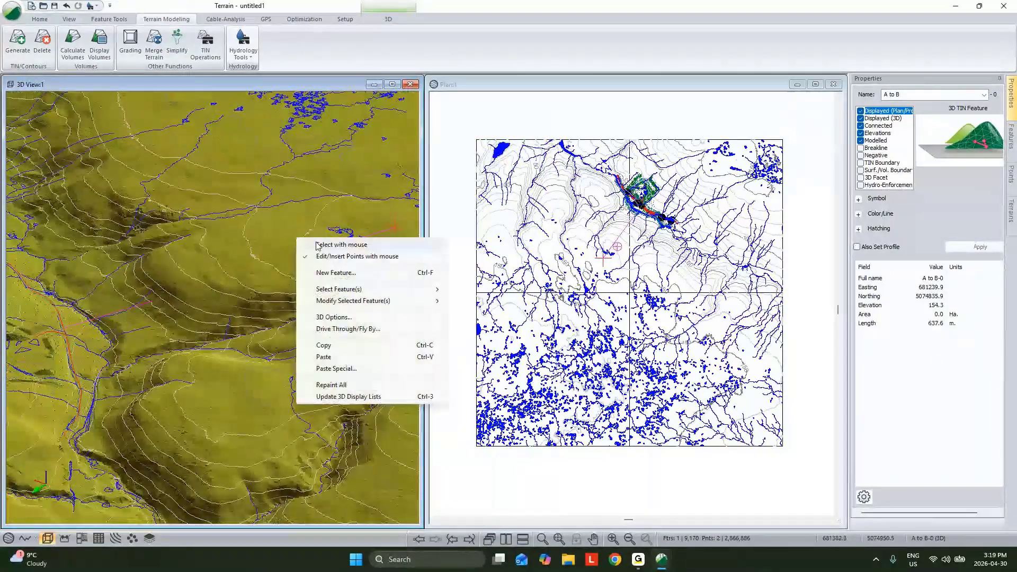
click(334, 245)
- Maximize the 3D view and drape the A to B line over the terrain surface by turning off its Elevations property
drag(227, 304, 384, 291)
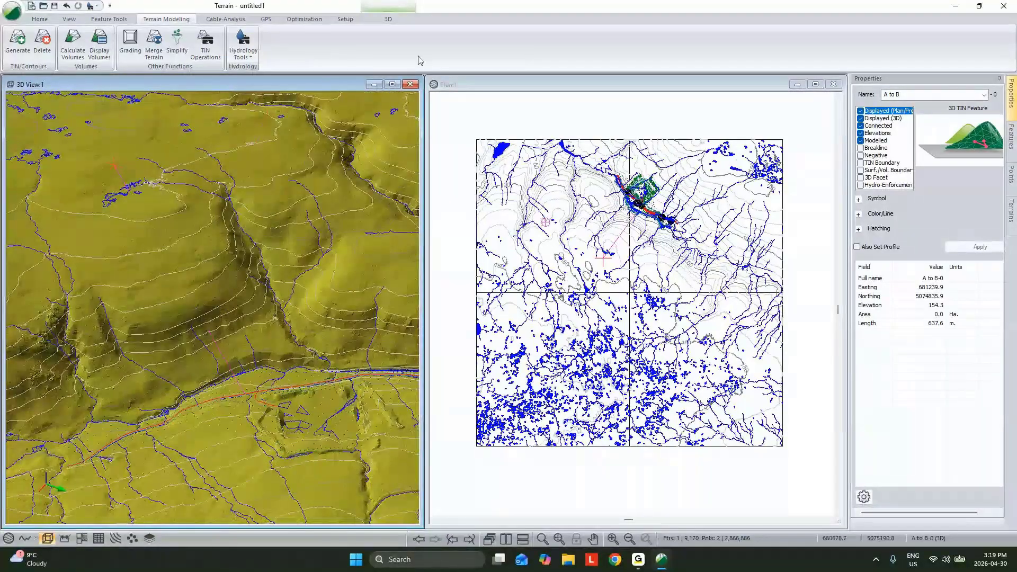
click(392, 85)
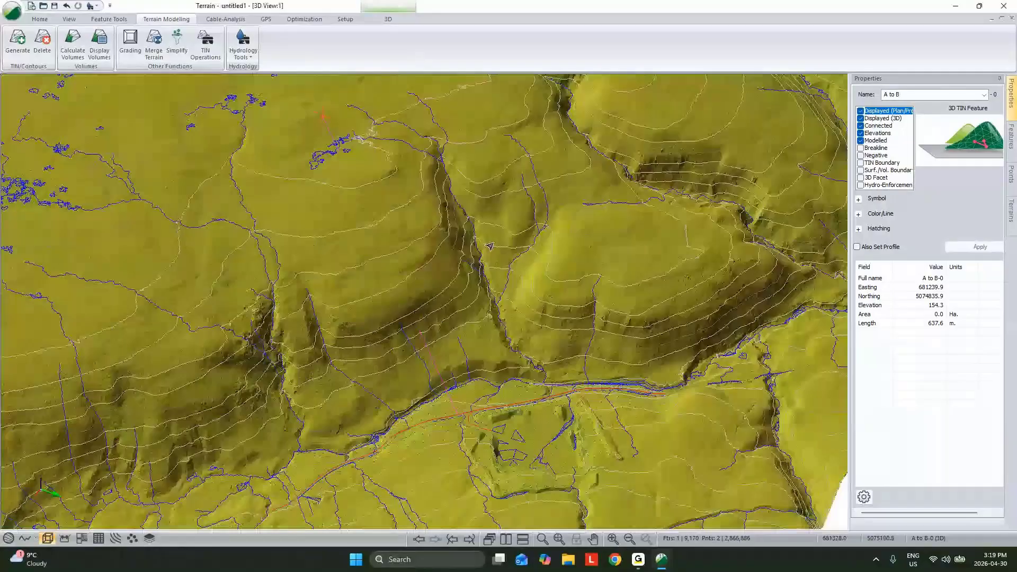
click(860, 133)
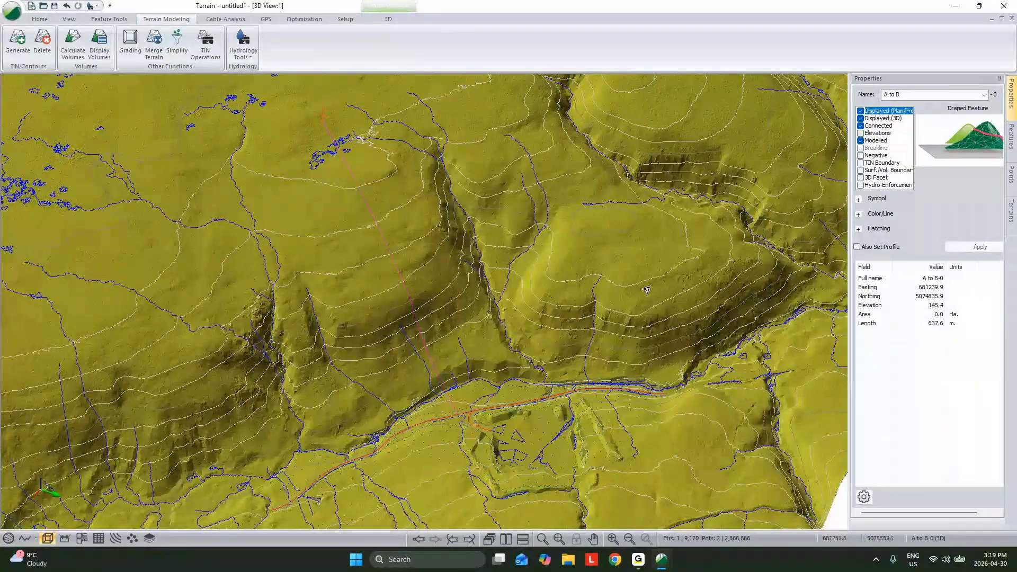
middle_drag(547, 306, 379, 279)
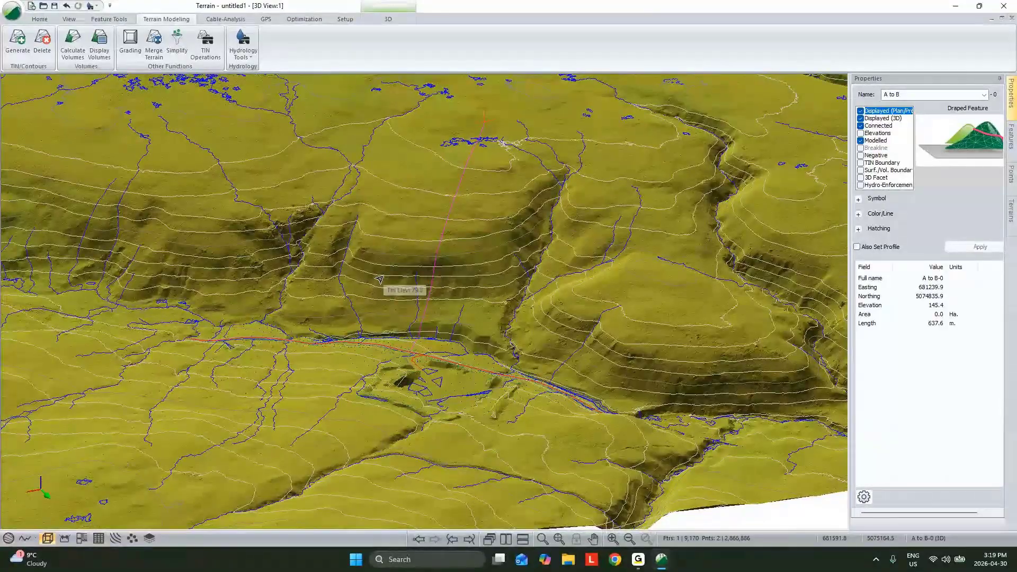
scroll(379, 280, up, 3)
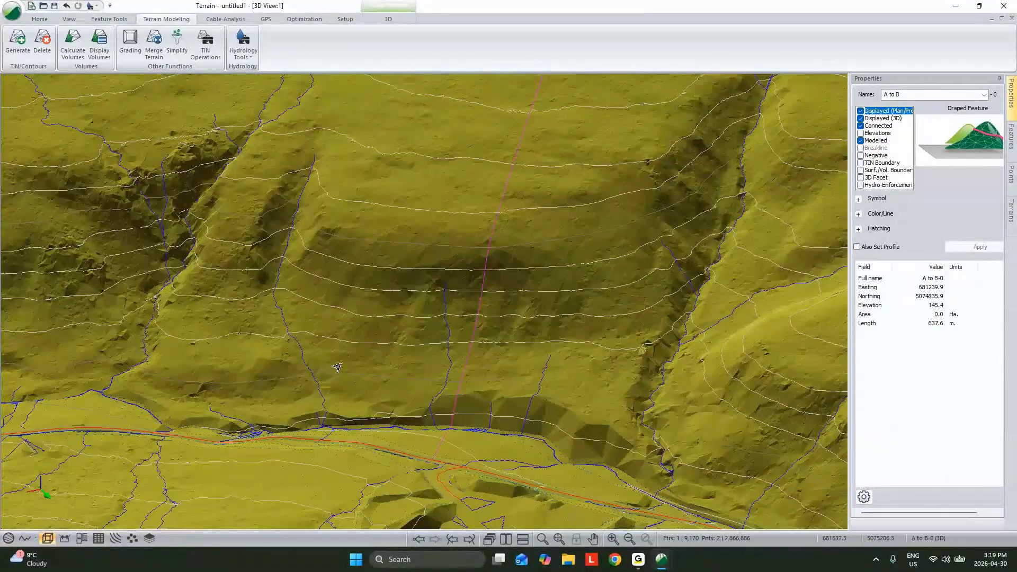
- Inspect the draped A to B line across the slope in 3D and restore the side-by-side 3D and plan views
drag(337, 367, 261, 362)
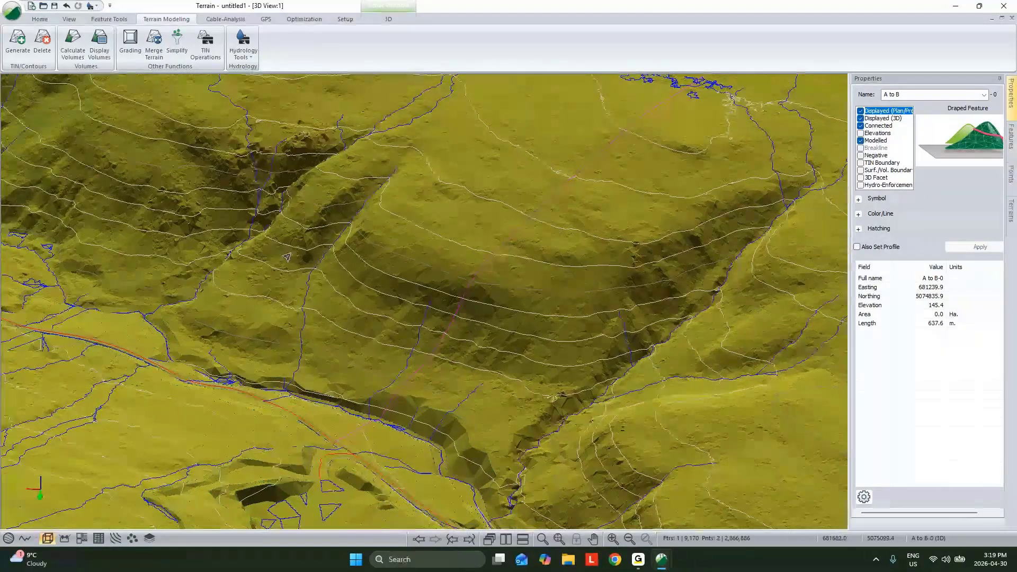
drag(287, 258, 541, 153)
mouse_move(532, 127)
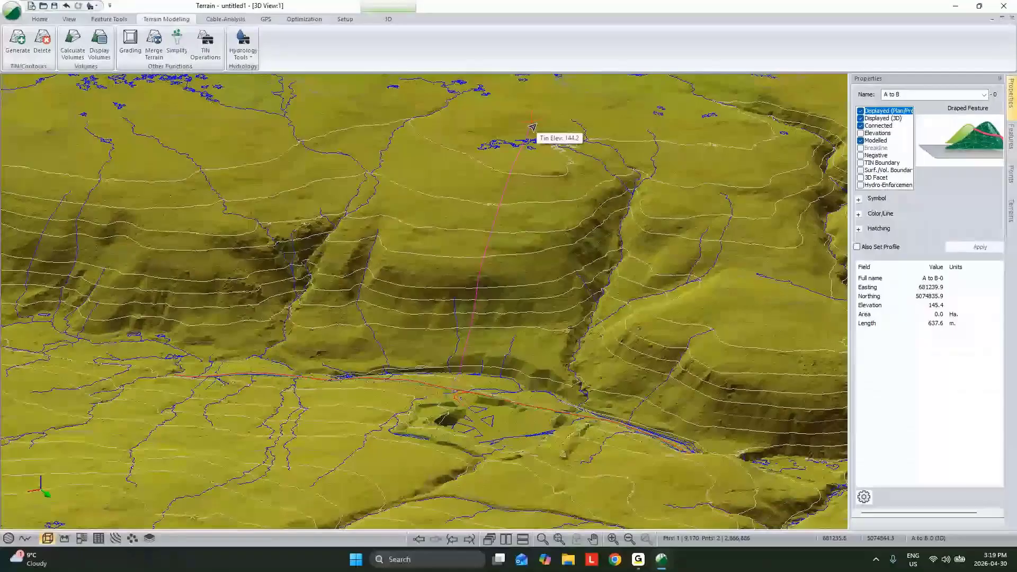
middle_drag(533, 127, 419, 158)
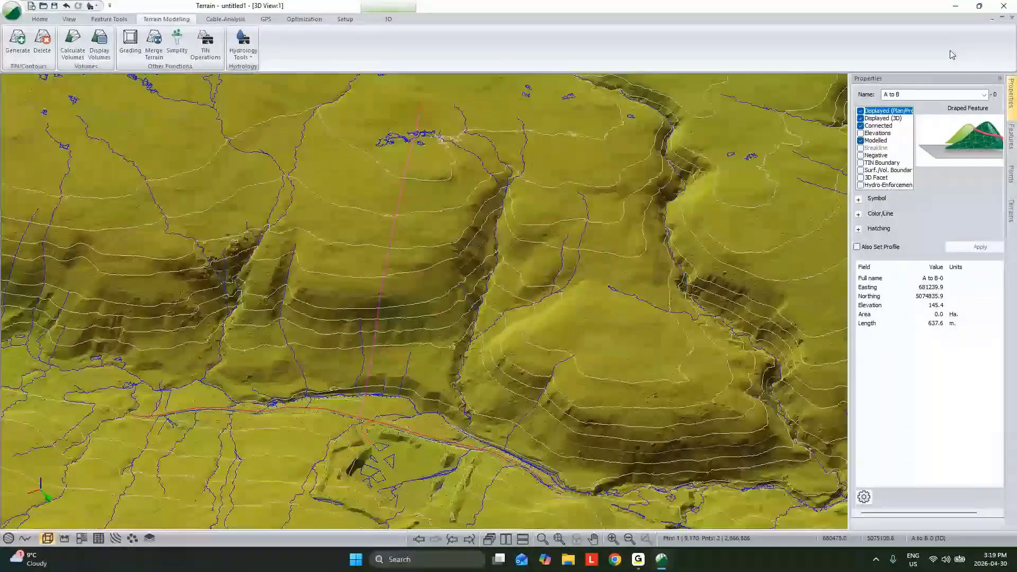
click(1001, 18)
middle_drag(631, 222, 610, 238)
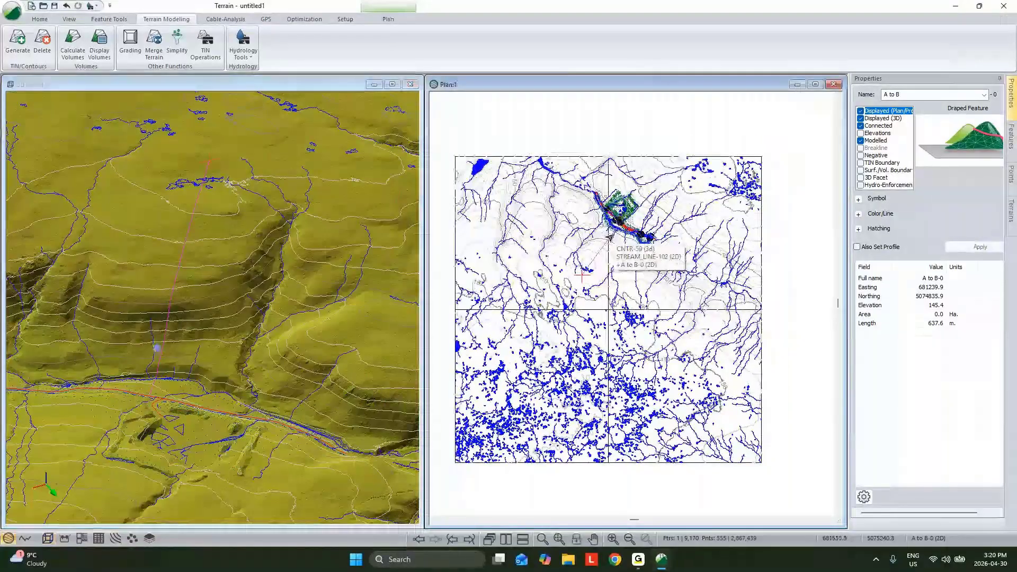
scroll(610, 238, up, 1)
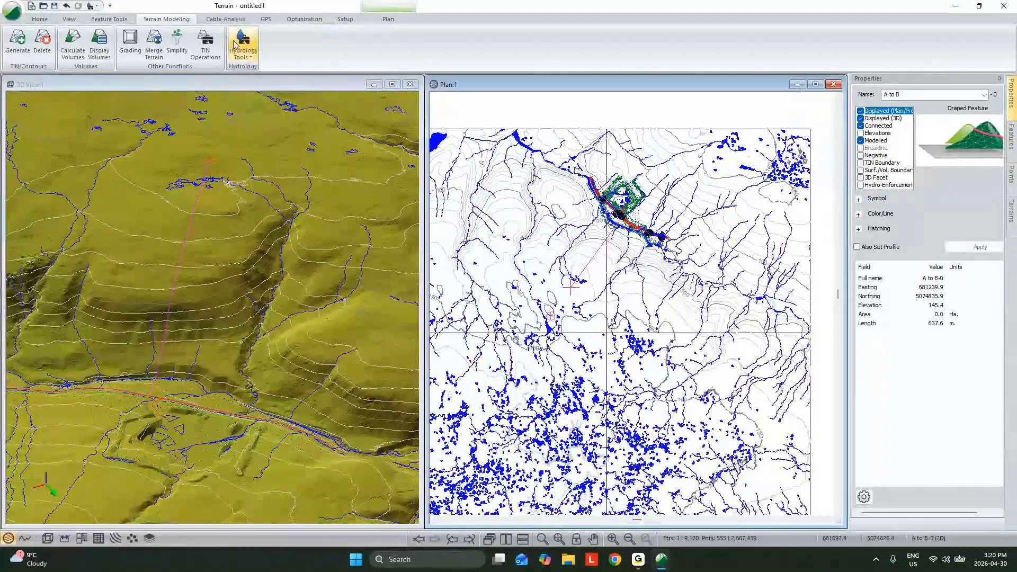
- Open Path Explorer AI for the A to B feature on the current TIN and set the maximum grade to 18%
click(300, 21)
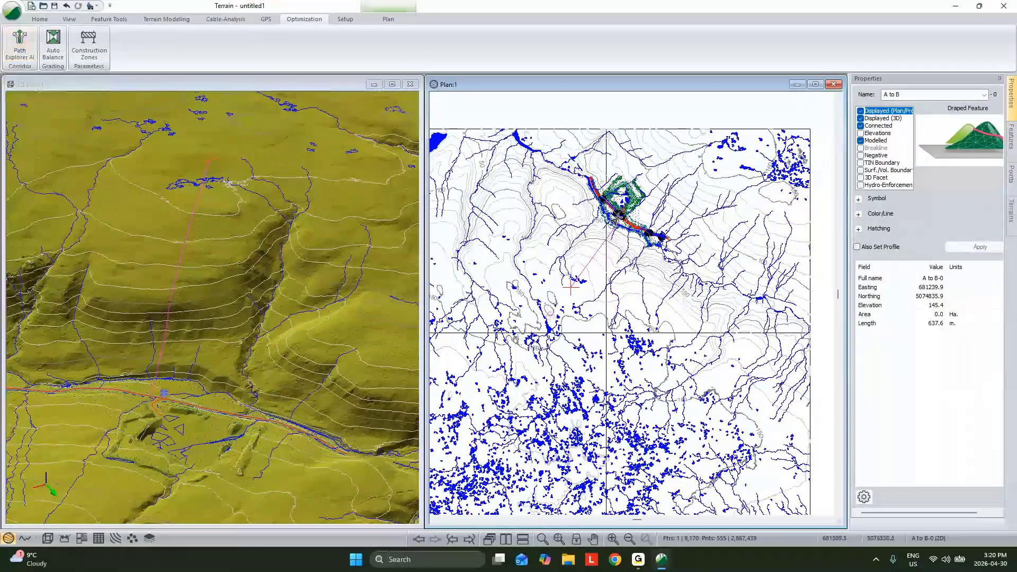
click(19, 53)
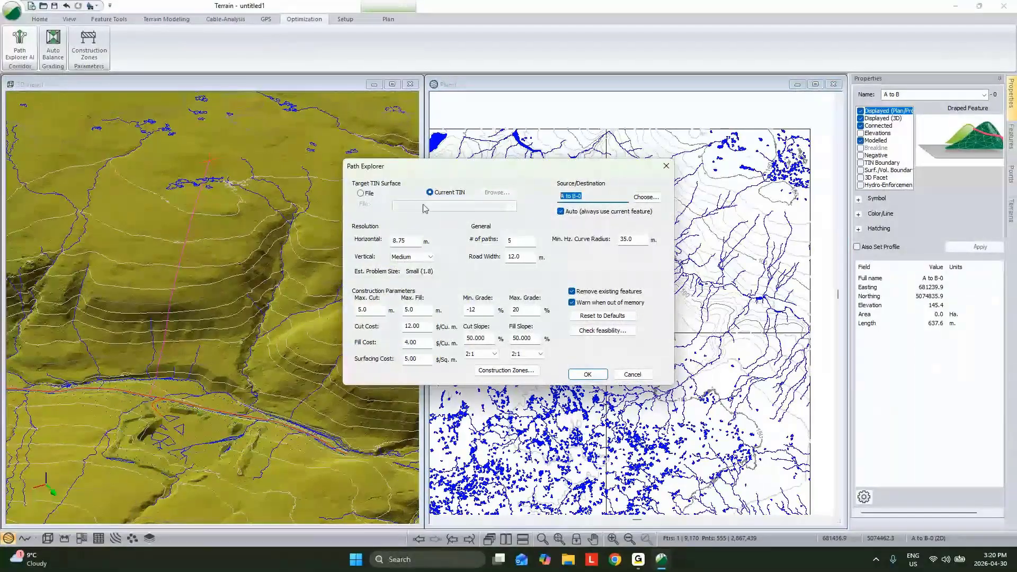
double_click(514, 310)
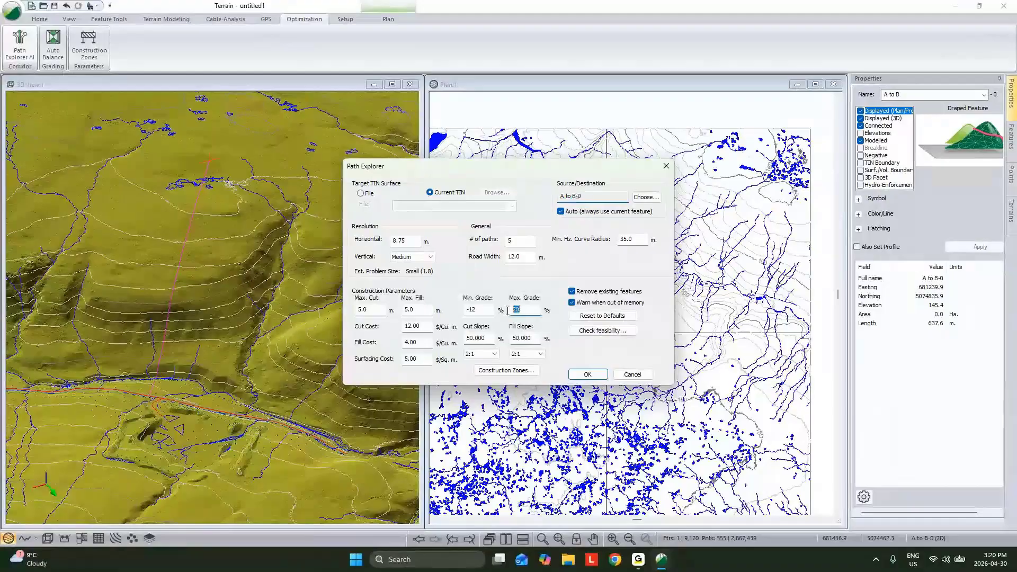
text(18)
key(Tab)
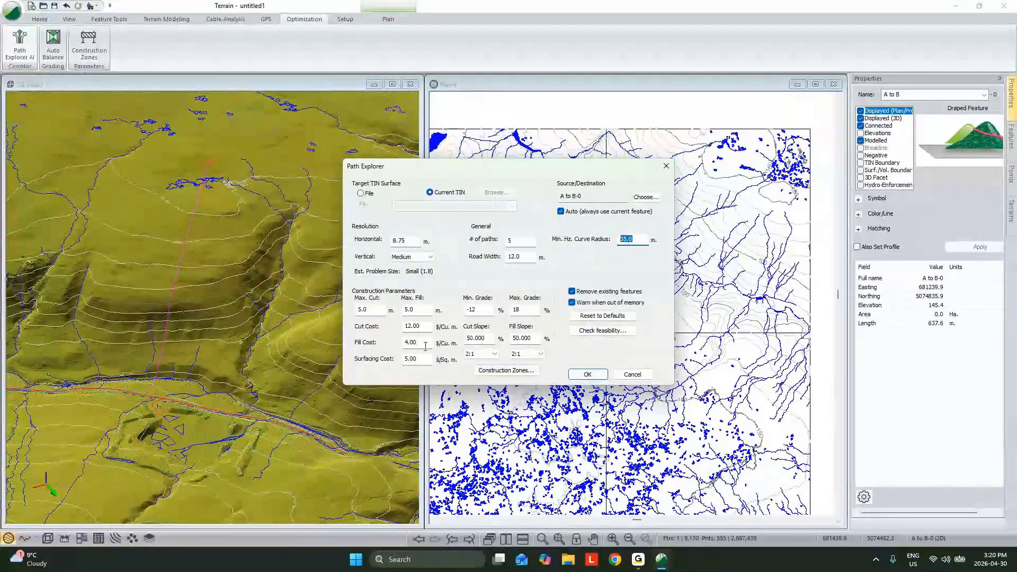
- Create a Polylines construction zone set containing all features of the predefined Streams Rivers Creeks layer
click(495, 370)
click(370, 260)
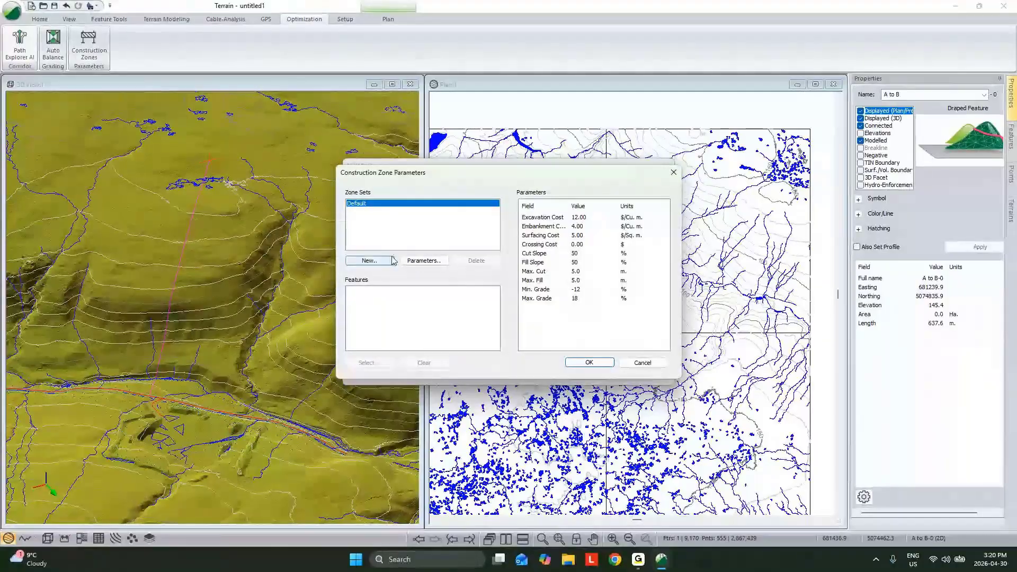
click(504, 242)
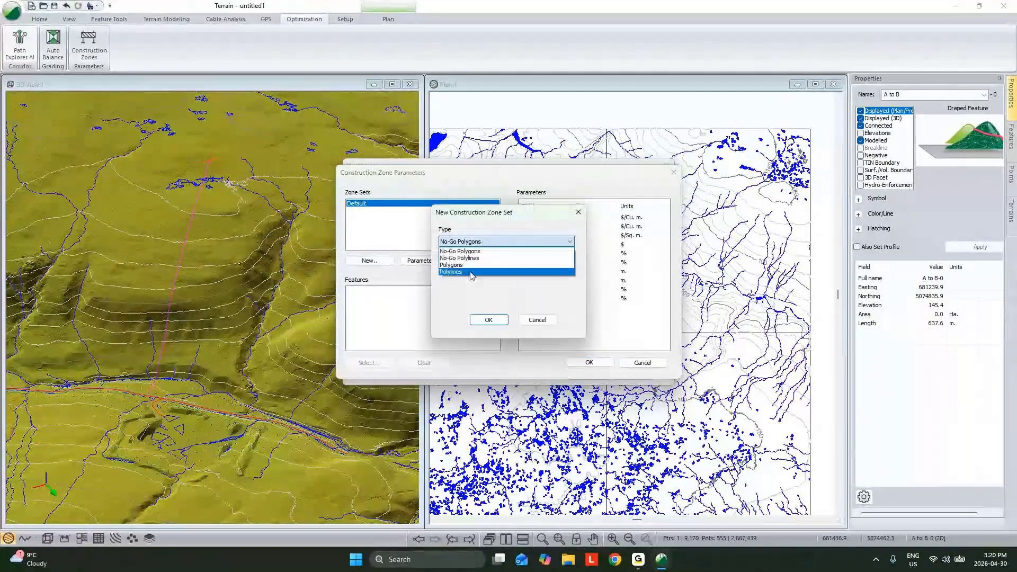
click(461, 276)
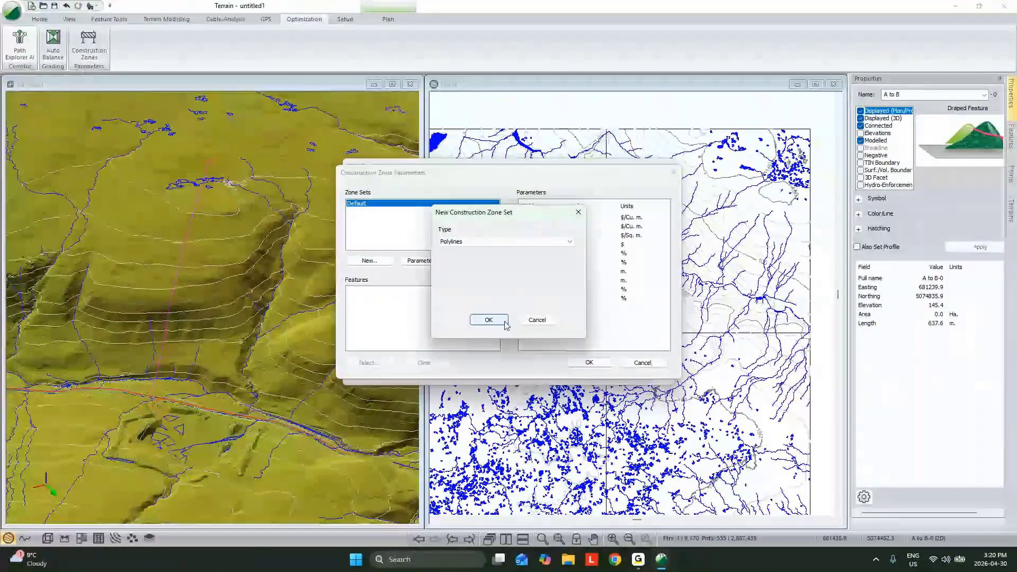
click(488, 320)
click(581, 279)
click(662, 265)
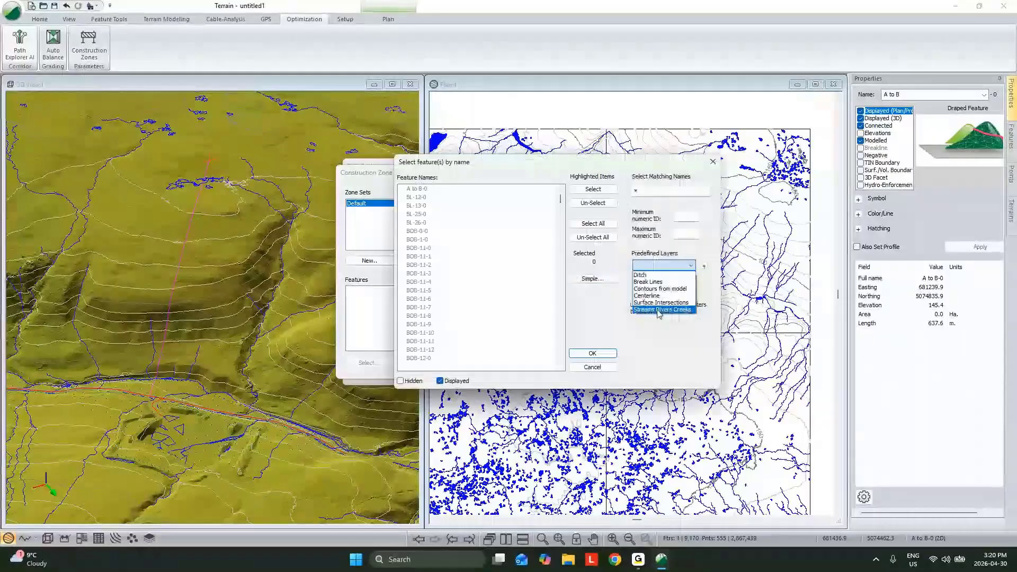
click(665, 309)
click(663, 280)
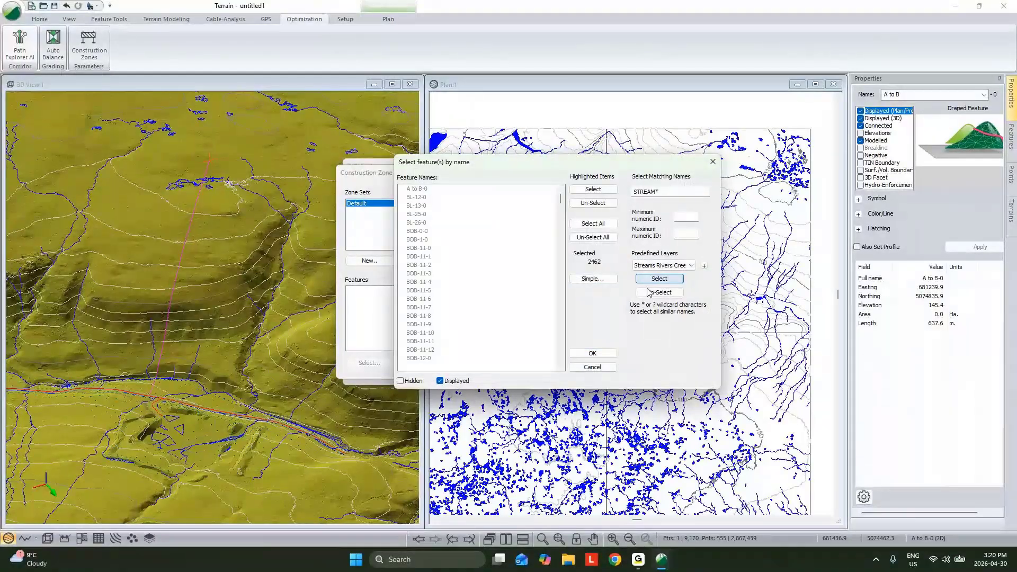
click(592, 353)
- Set the stream zone set's crossing cost to $3000 and accept the construction zone parameters
text(3000)
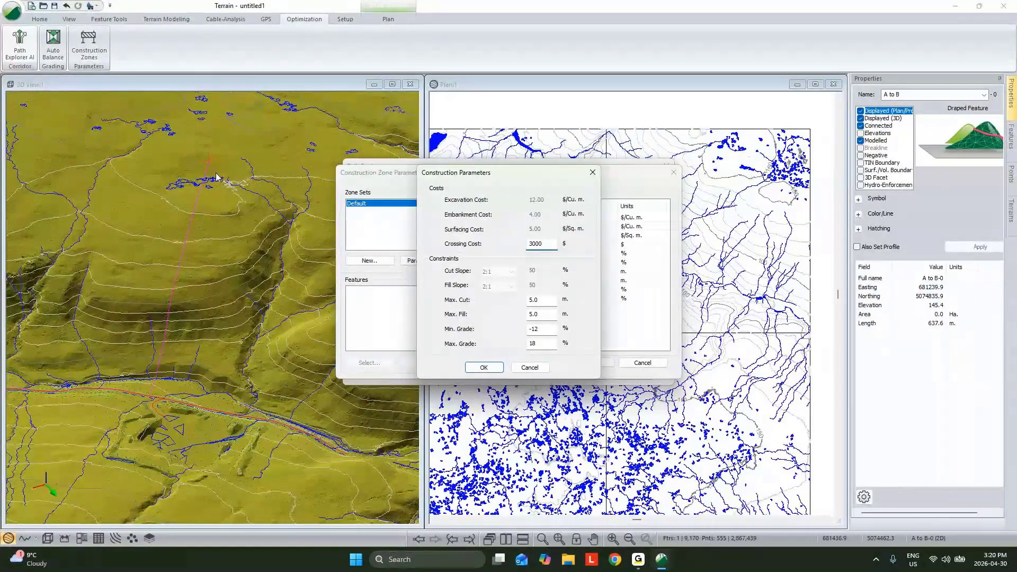
key(Return)
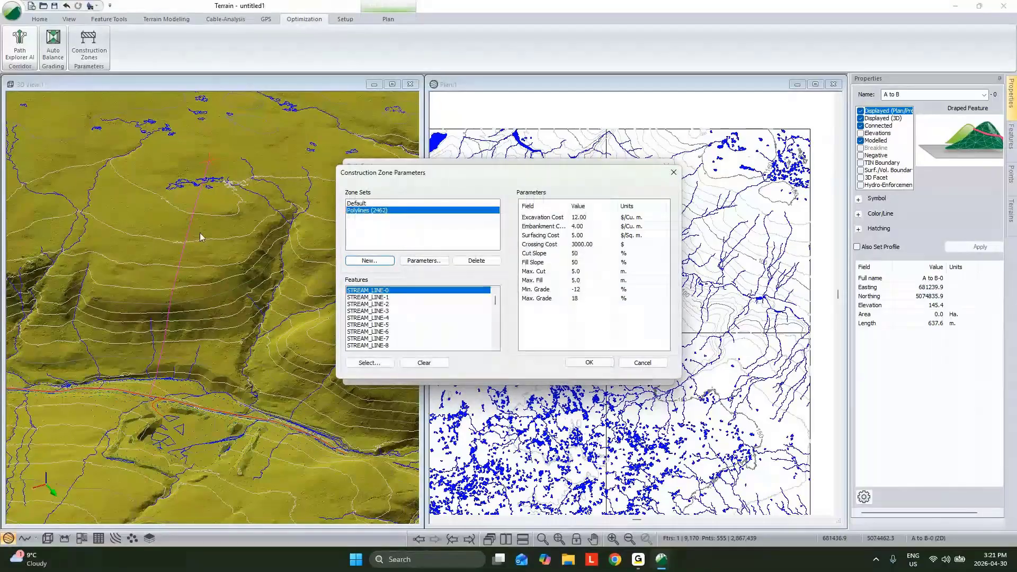
click(586, 363)
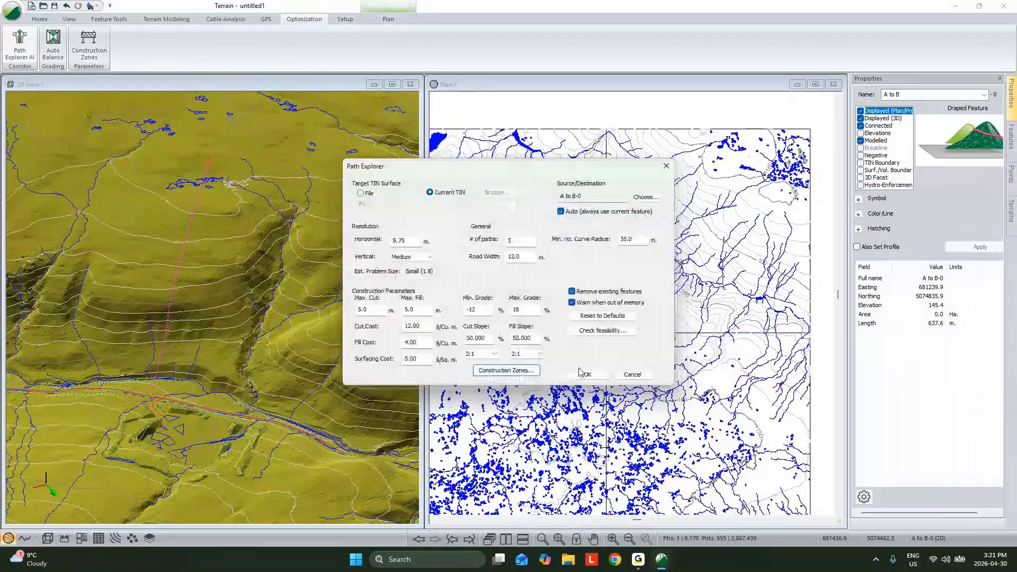
click(586, 375)
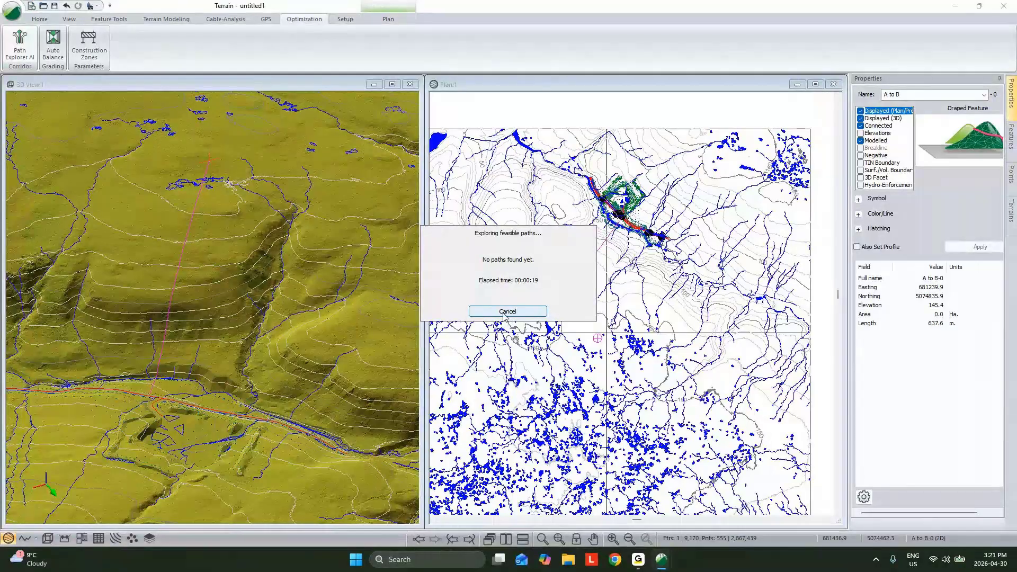
click(507, 311)
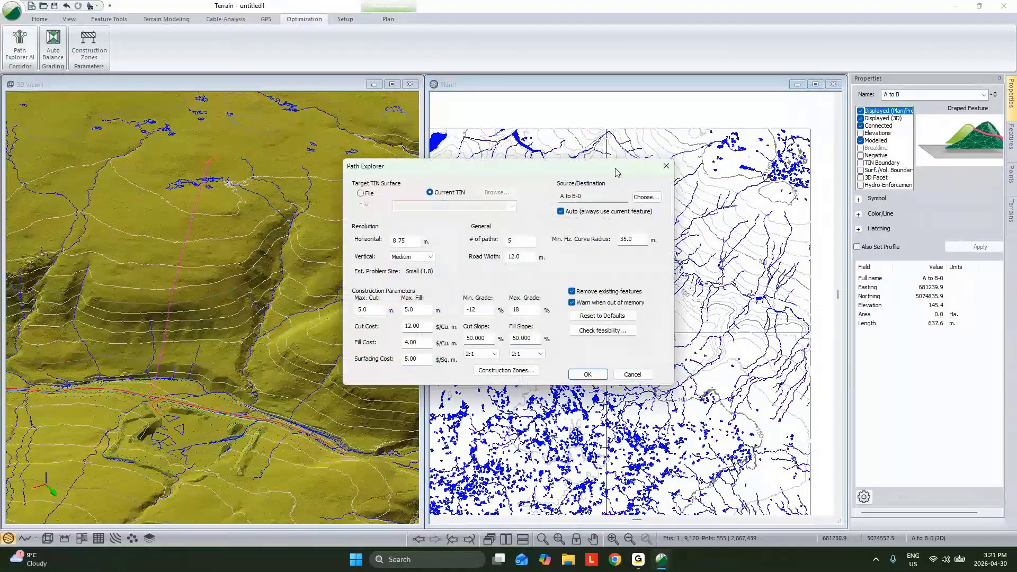
drag(623, 173, 471, 159)
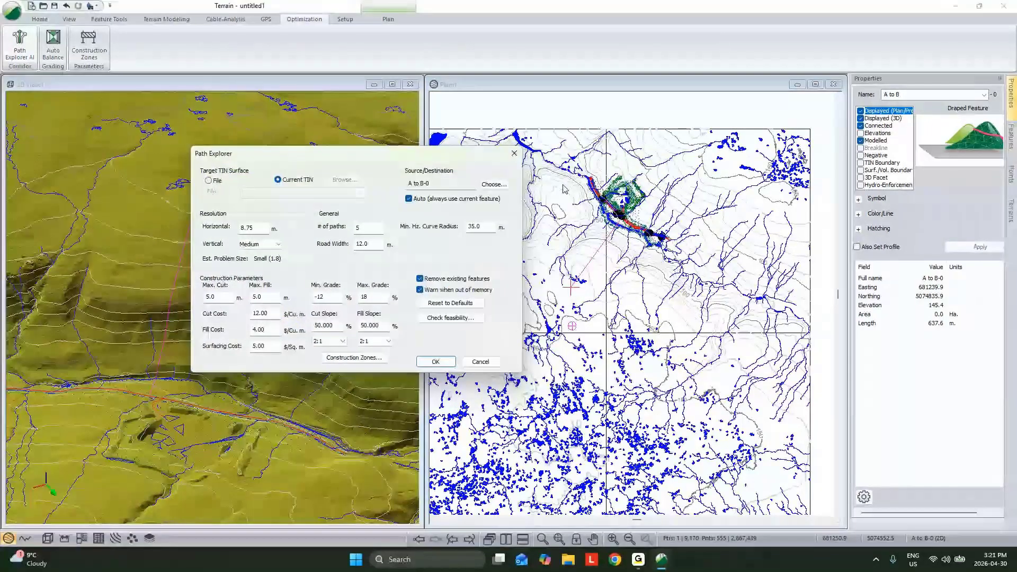
key(Escape)
- Restrict the allowable approach directions at the A to B source to south-east only in the Path Explorer settings
scroll(625, 218, up, 4)
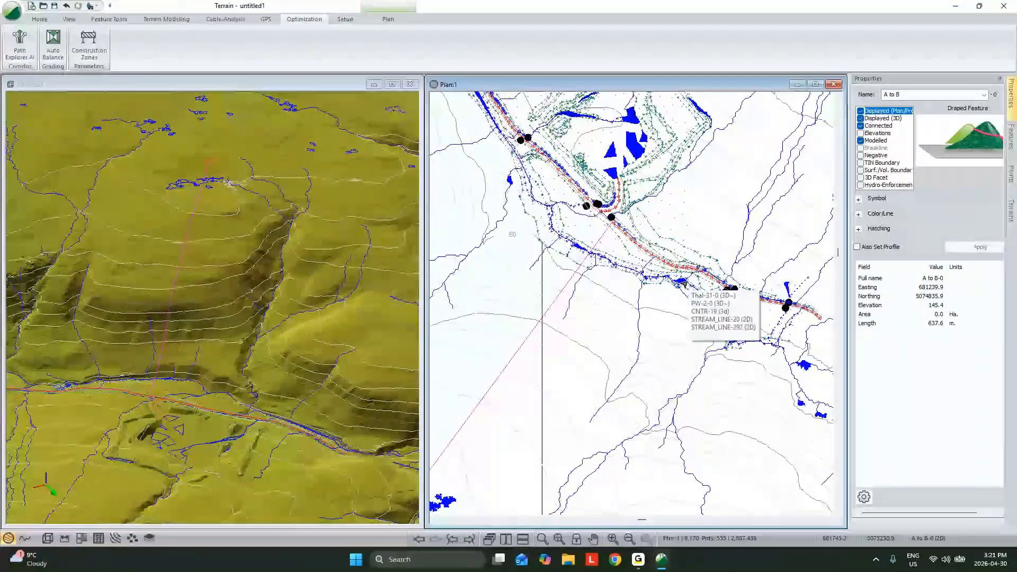
scroll(555, 202, down, 1)
middle_drag(555, 202, 656, 231)
scroll(655, 231, down, 1)
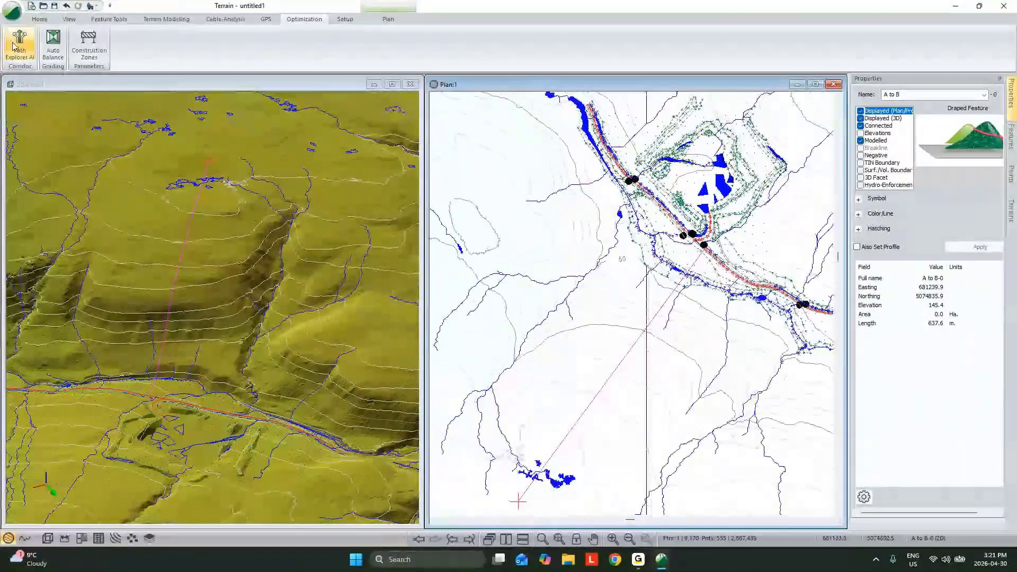
click(20, 45)
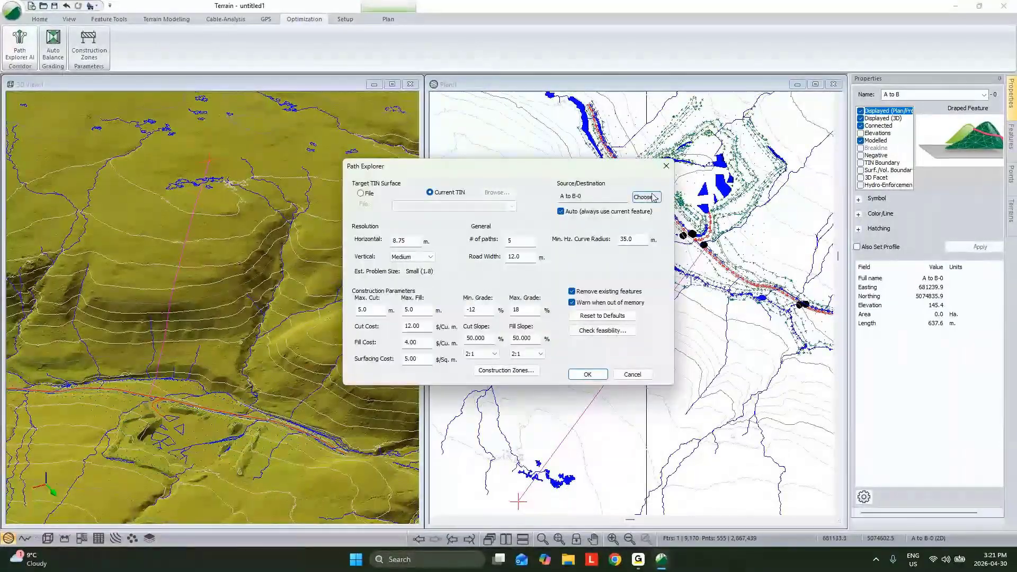
click(646, 197)
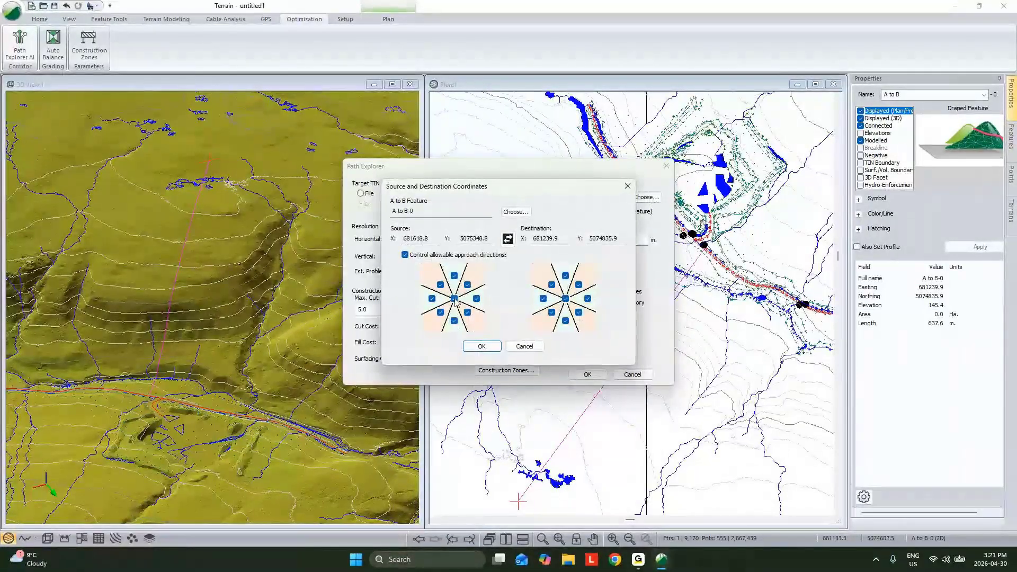
click(487, 346)
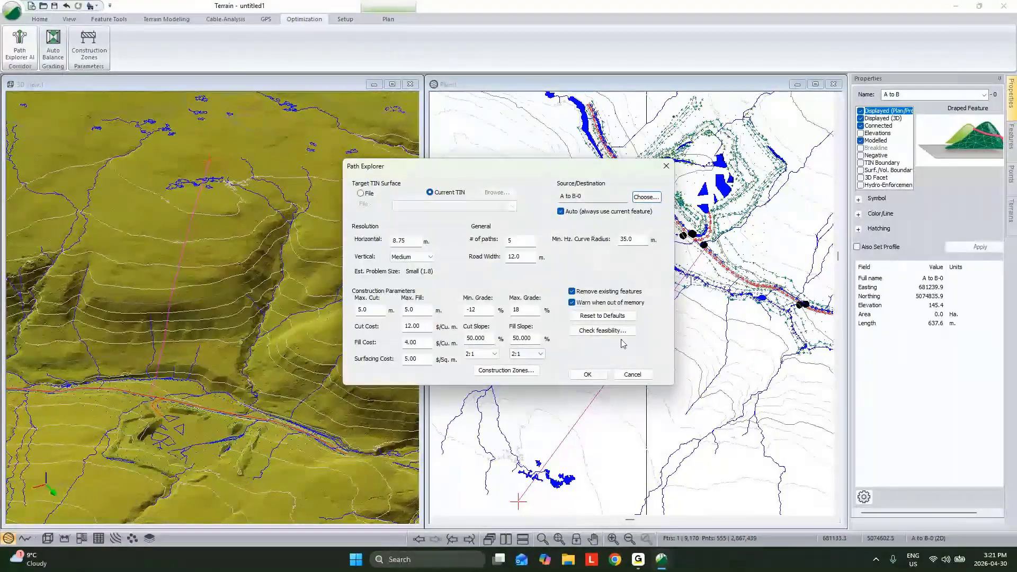
click(644, 198)
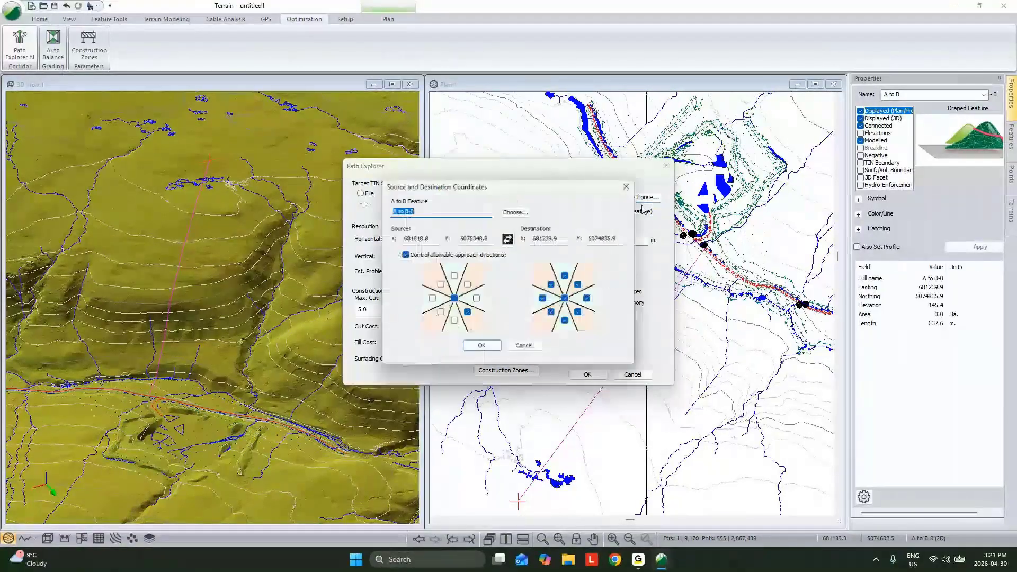
click(482, 347)
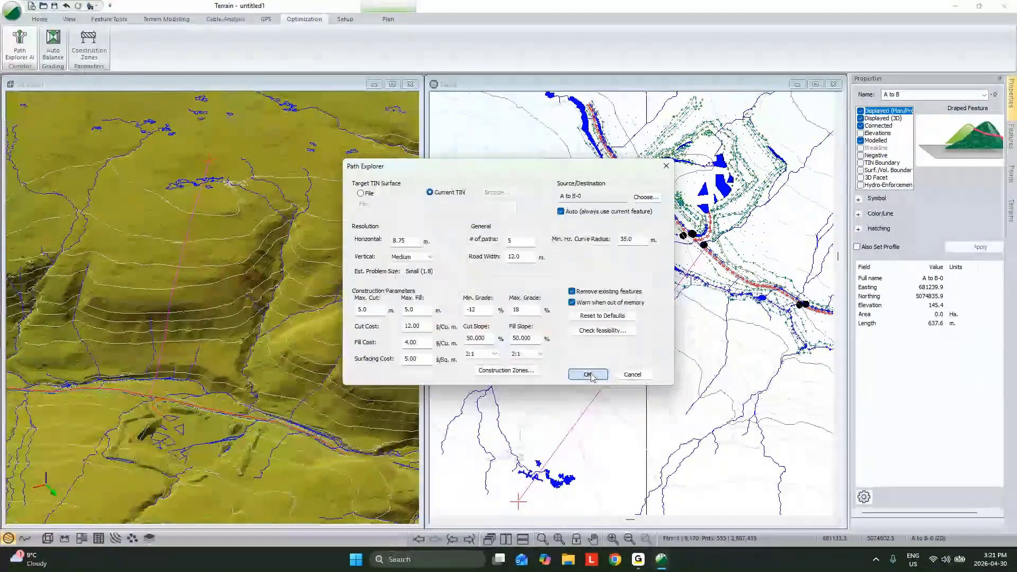
- Run the path exploration for 5 paths, accept the current solutions, and review the routes over the 3D terrain
click(588, 374)
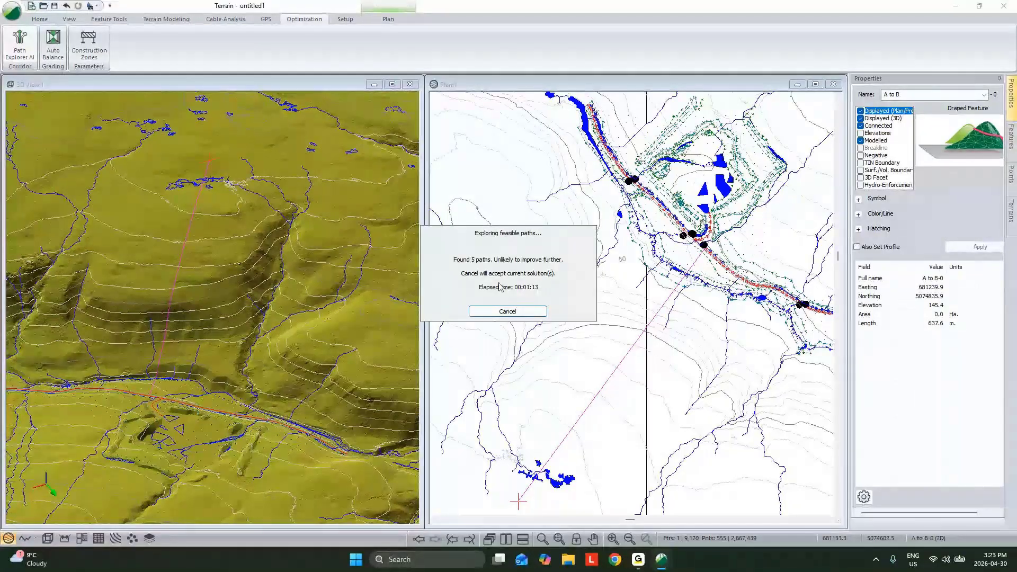
click(514, 312)
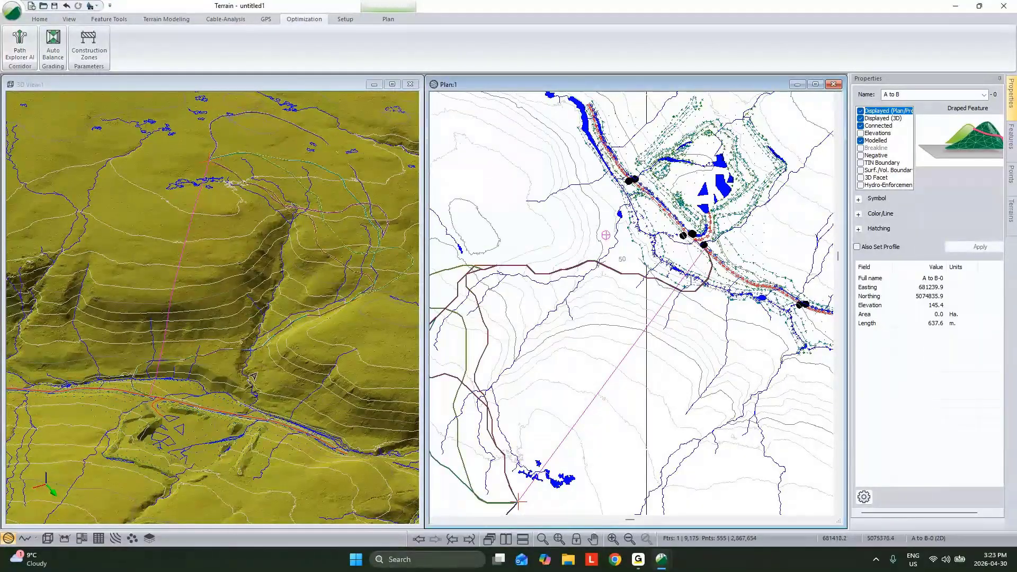
middle_drag(252, 377, 264, 380)
scroll(264, 380, down, 1)
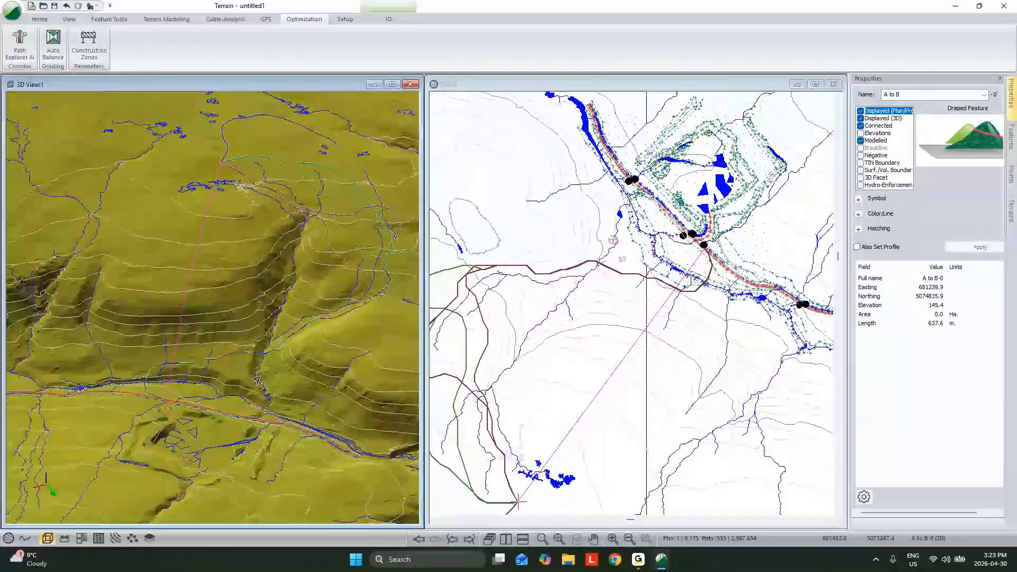
middle_drag(74, 334, 126, 380)
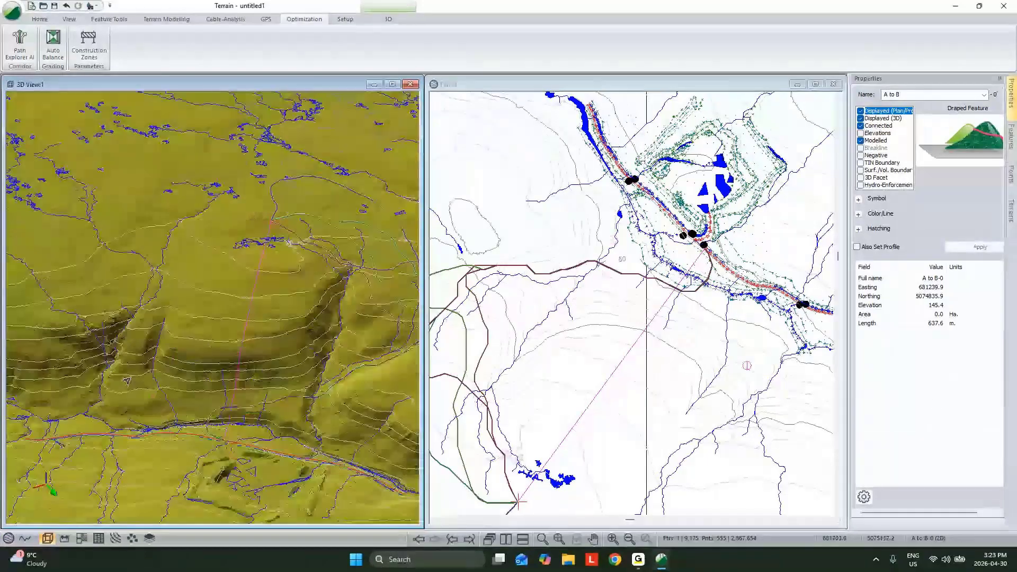
middle_drag(229, 432, 181, 428)
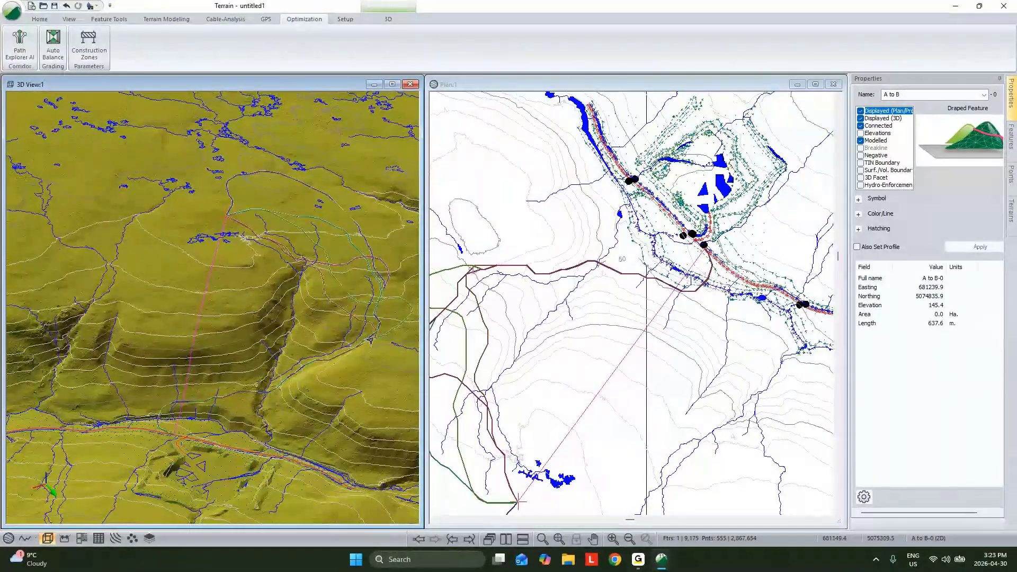
middle_drag(370, 339, 298, 273)
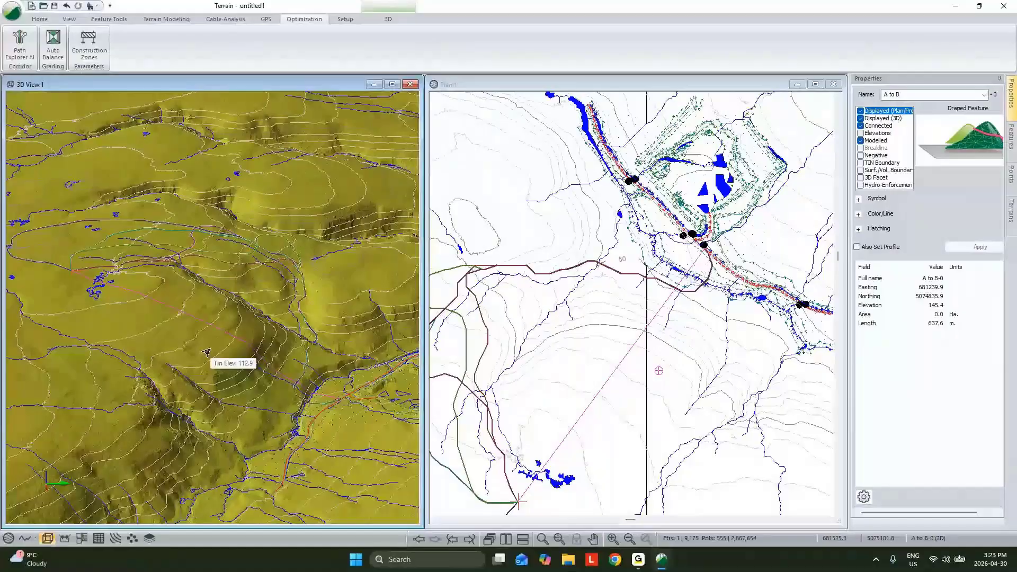
- Save the terrain model as Topo Combined in Softree-Terrain (*.terx) format in the Webinar - Intro To Road Design folder
click(12, 11)
click(60, 132)
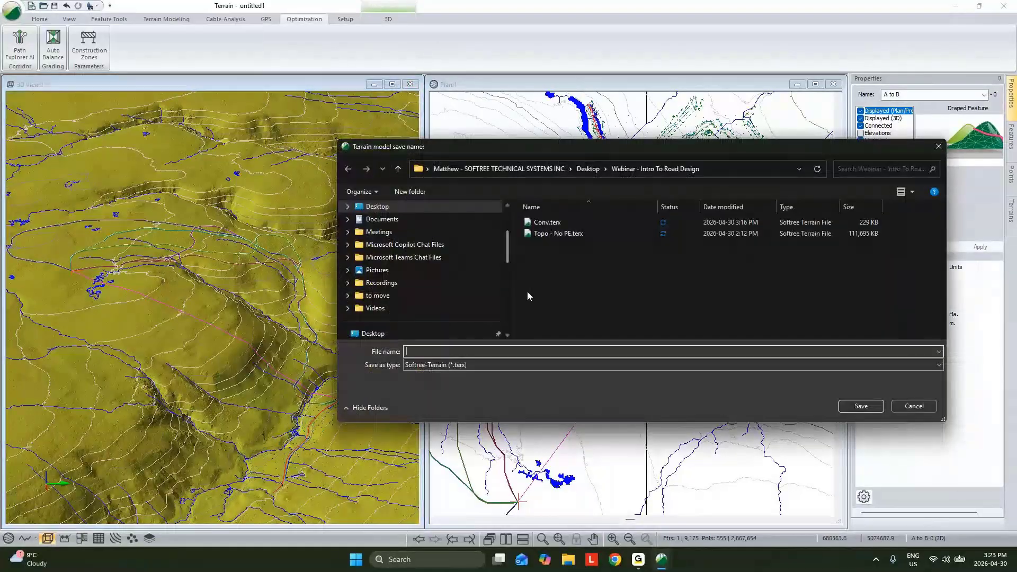
text(T)
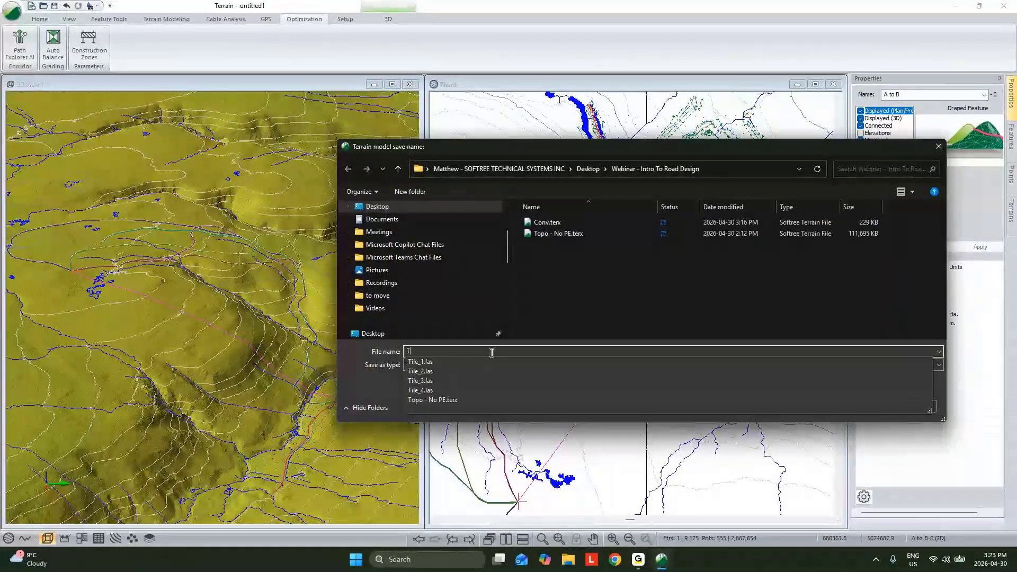
text(opo C)
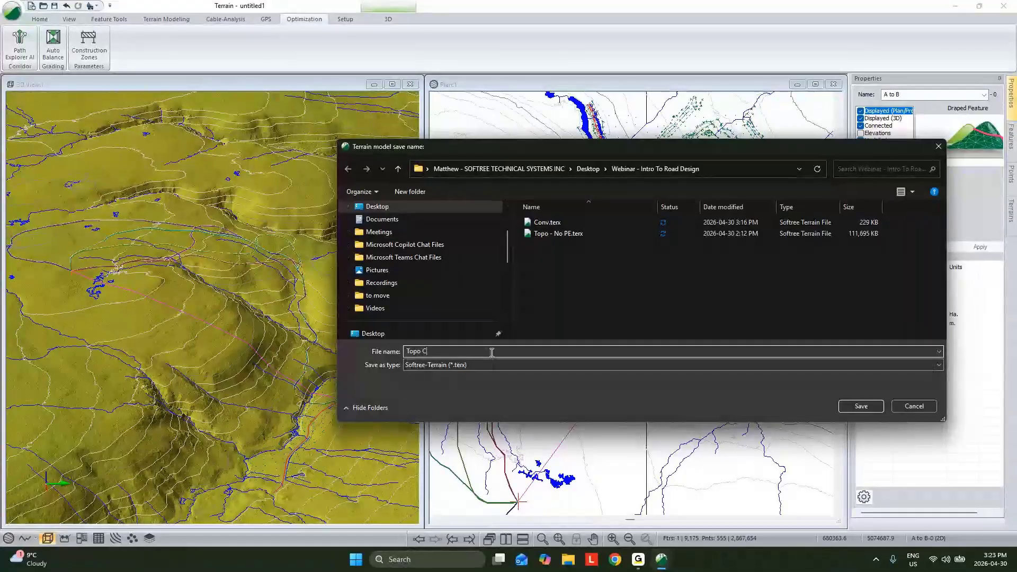
text(ombined)
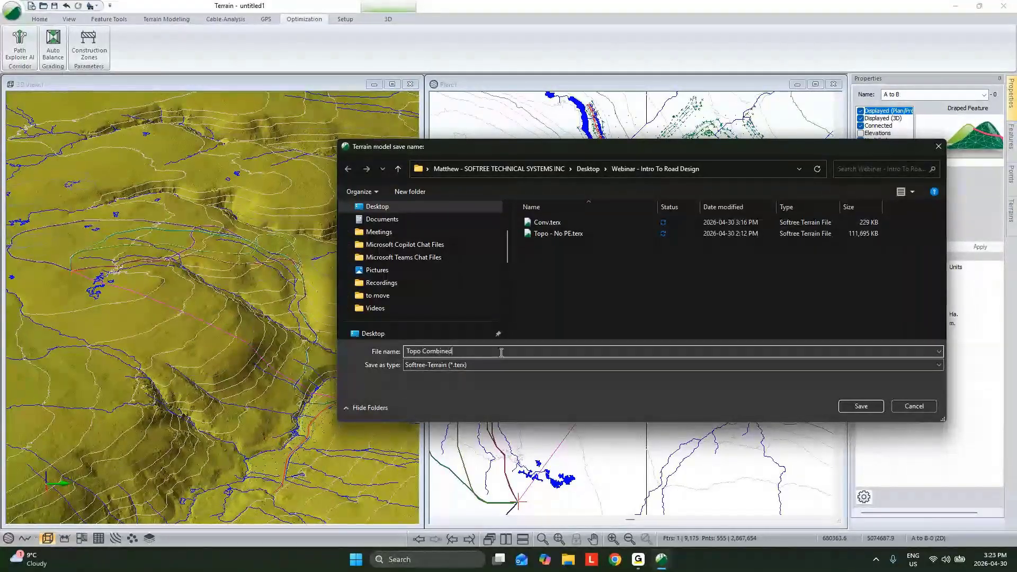
click(866, 407)
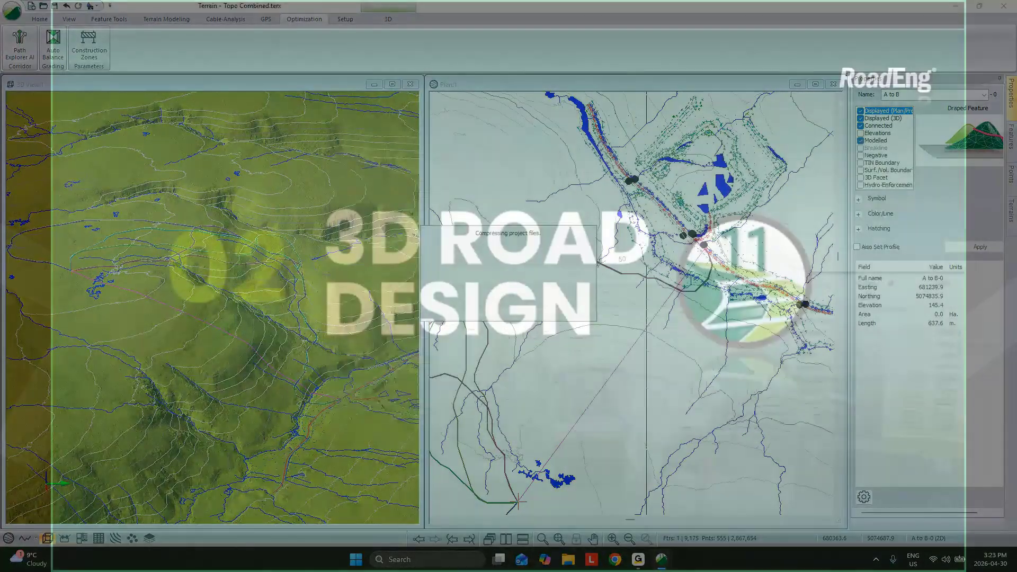
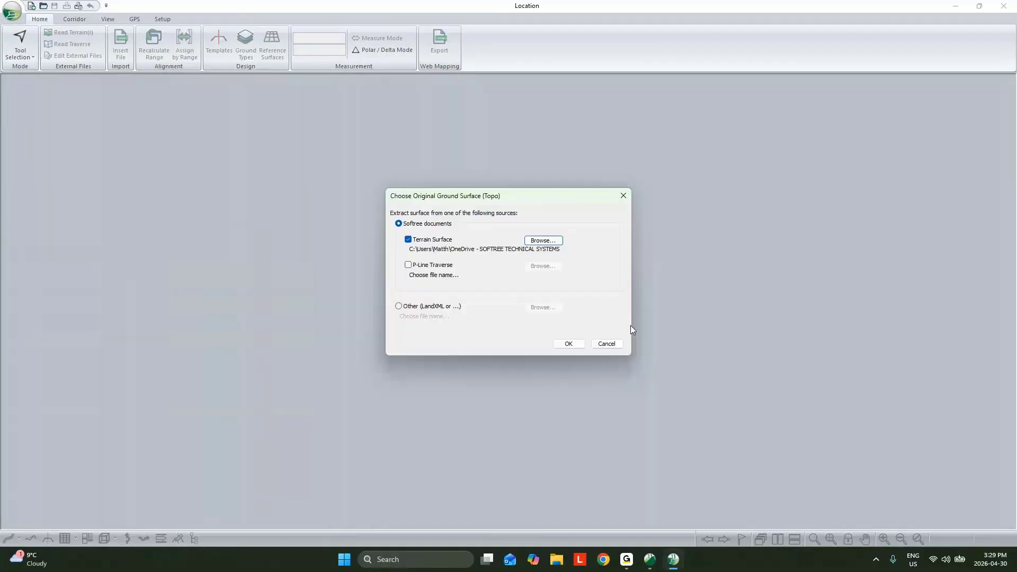
- Accept the selected terrain surface as original ground and create the initial alignment as a single point at the center of the OG terrain
click(570, 345)
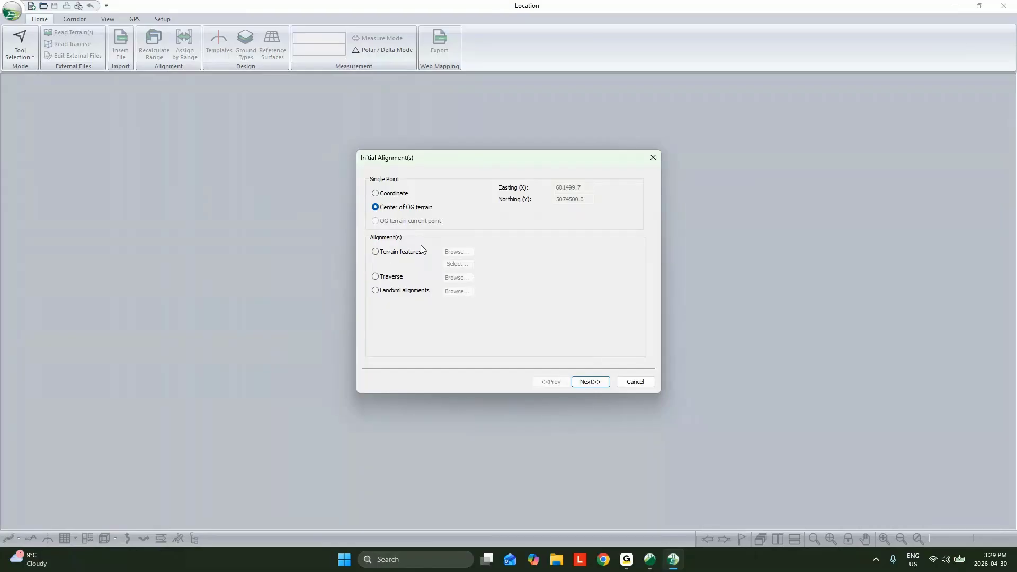
click(588, 382)
click(591, 382)
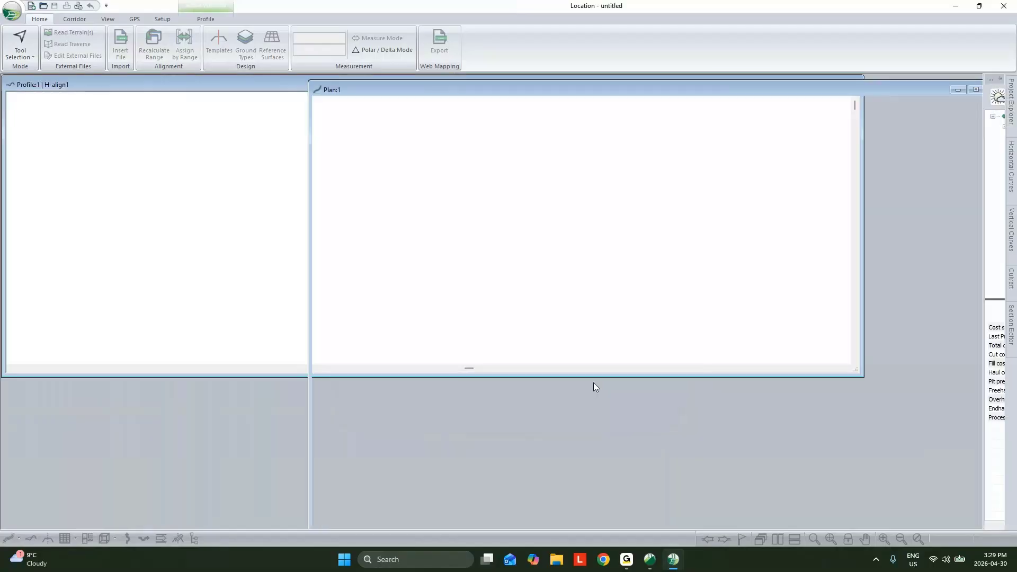
- Move the alignment's starting point with the Add/Edit IP tool to just south of the densely surveyed area in the plan
scroll(597, 379, down, 1)
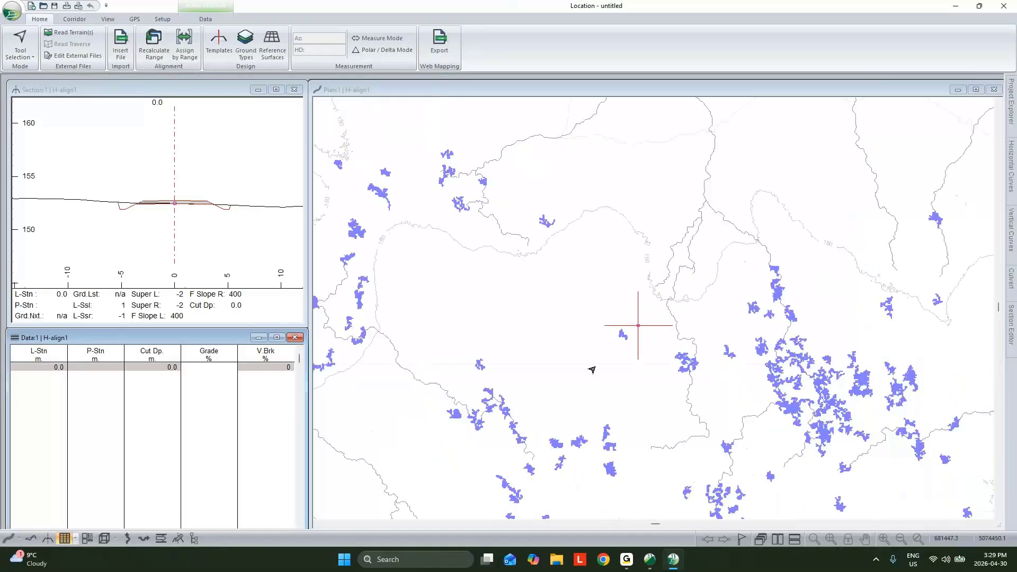
scroll(591, 364, down, 1)
scroll(599, 349, down, 3)
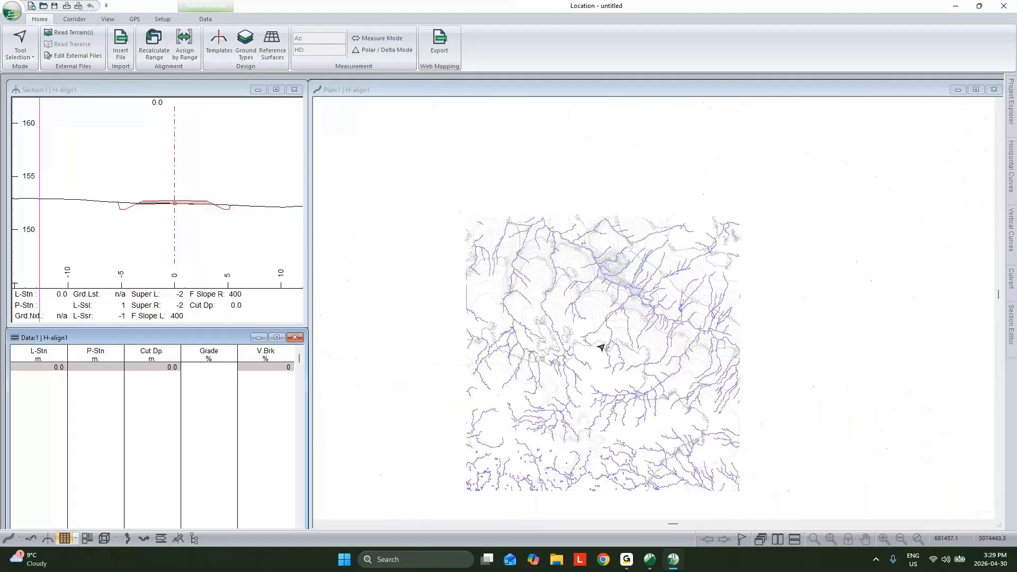
scroll(600, 347, up, 3)
middle_drag(600, 347, 600, 347)
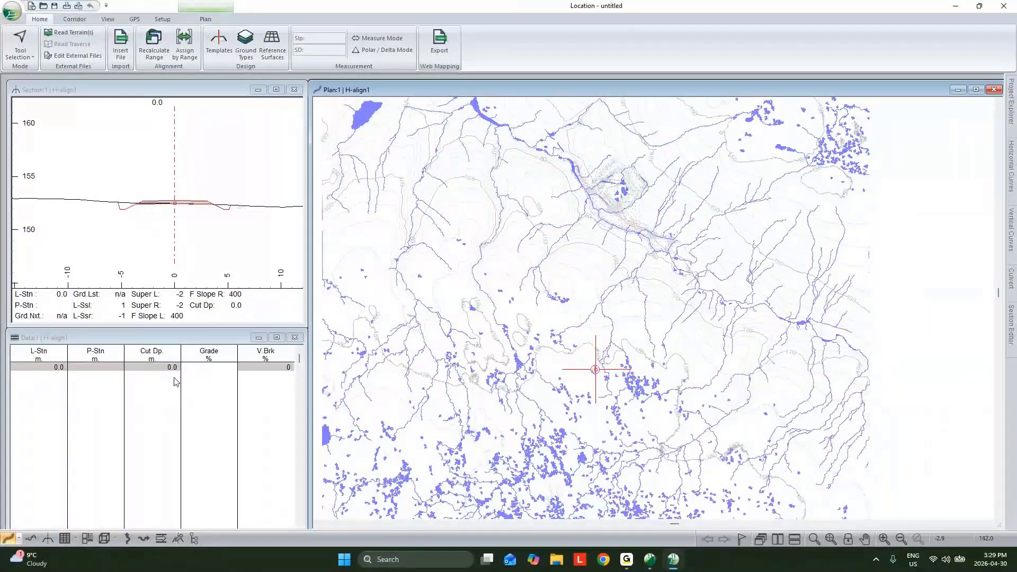
right_click(495, 280)
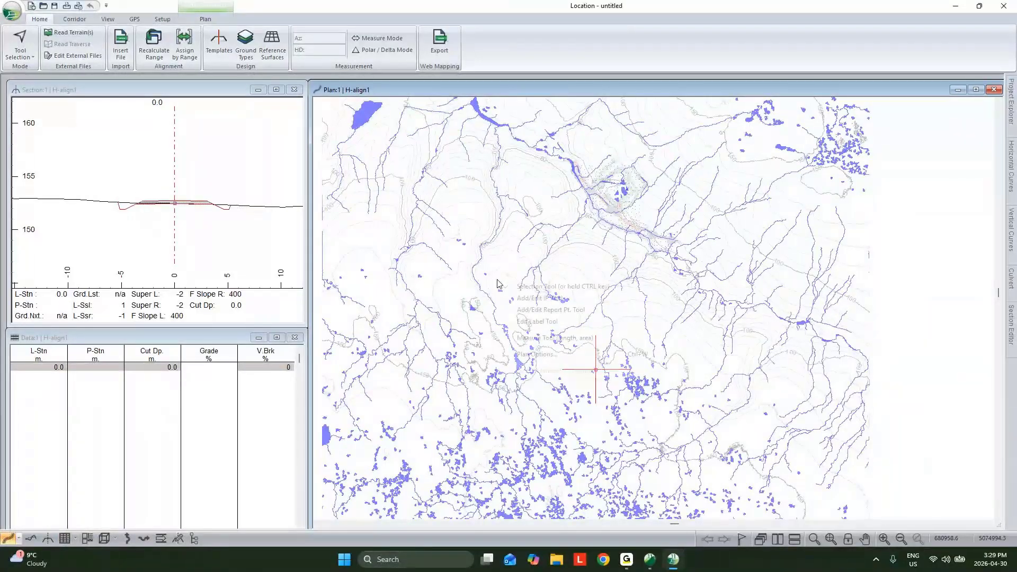
click(551, 286)
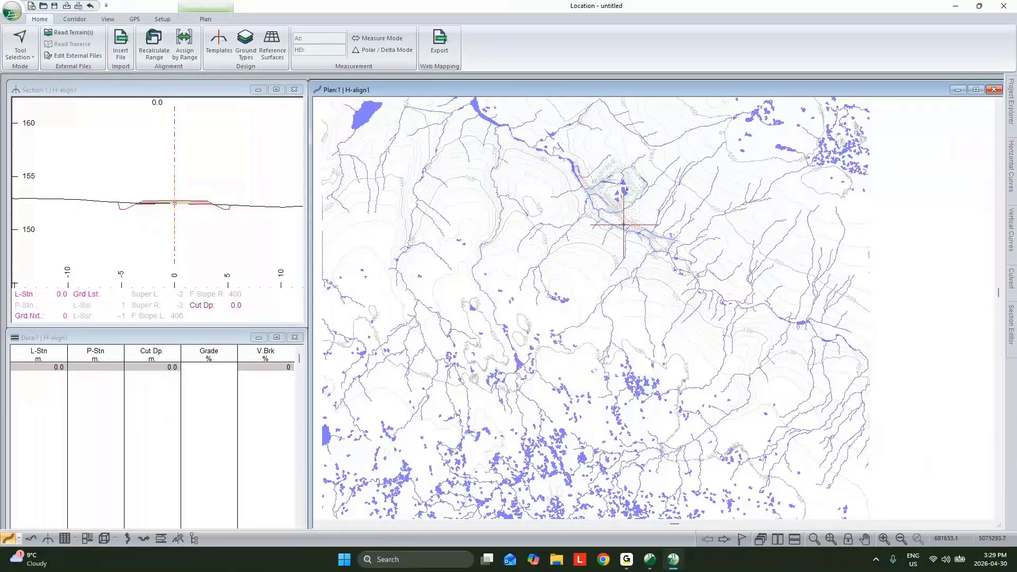
click(621, 215)
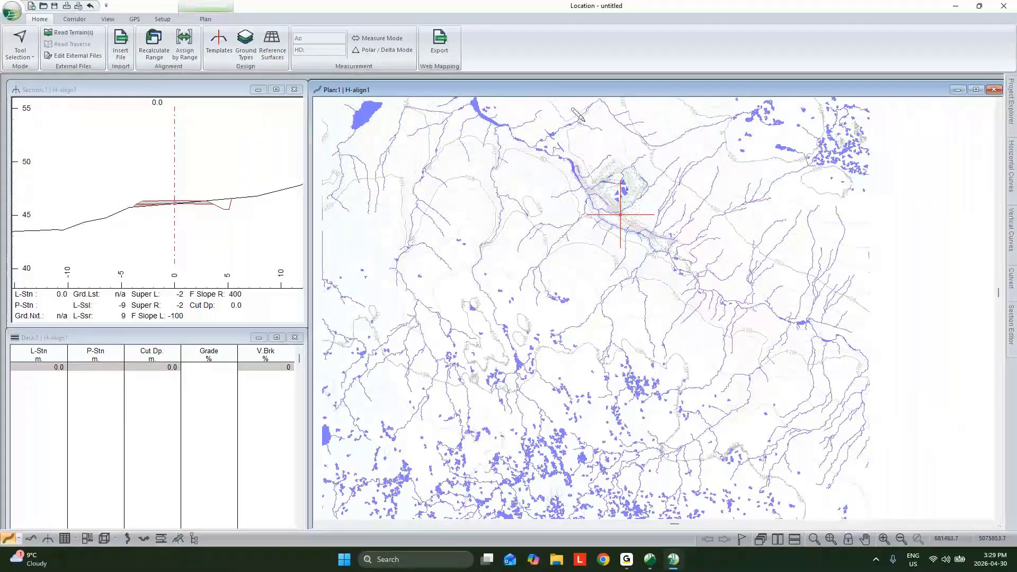
- Retrieve the screen layout _Webinar_Screenlayout.dlt from the Webinar - Intro To Road Design folder
drag(307, 281, 391, 302)
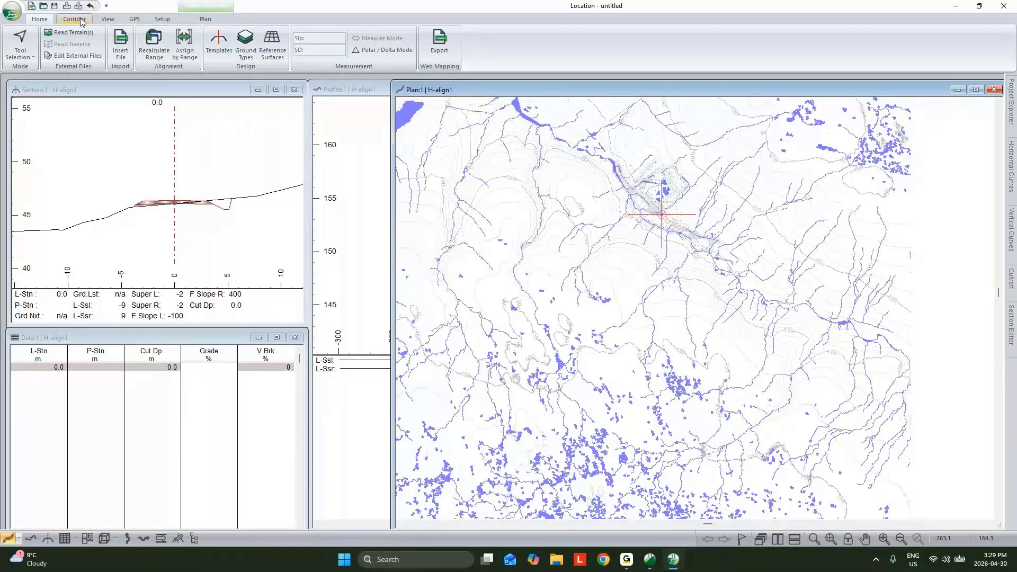
click(109, 20)
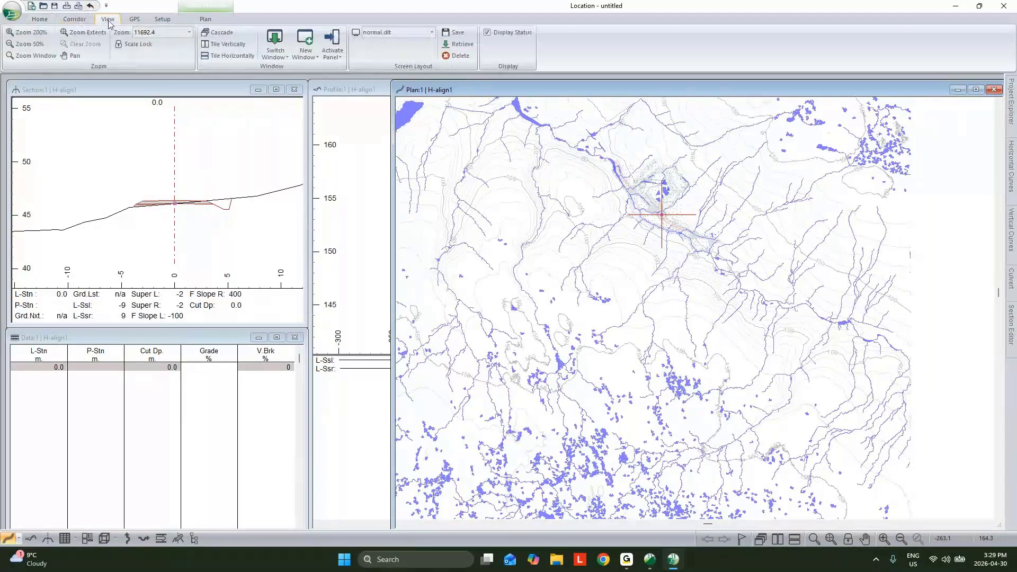
click(457, 44)
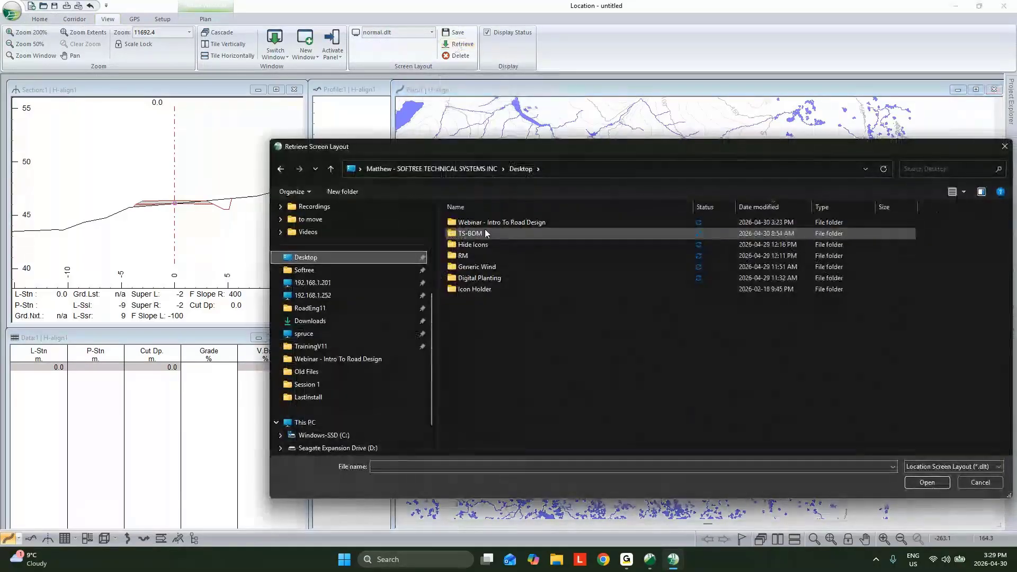
double_click(479, 223)
click(498, 223)
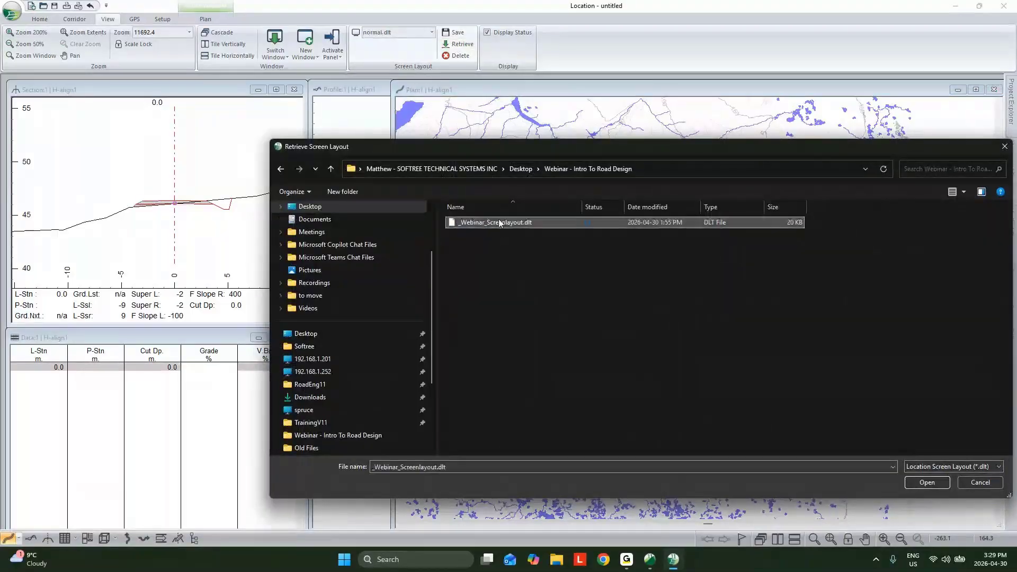
click(927, 482)
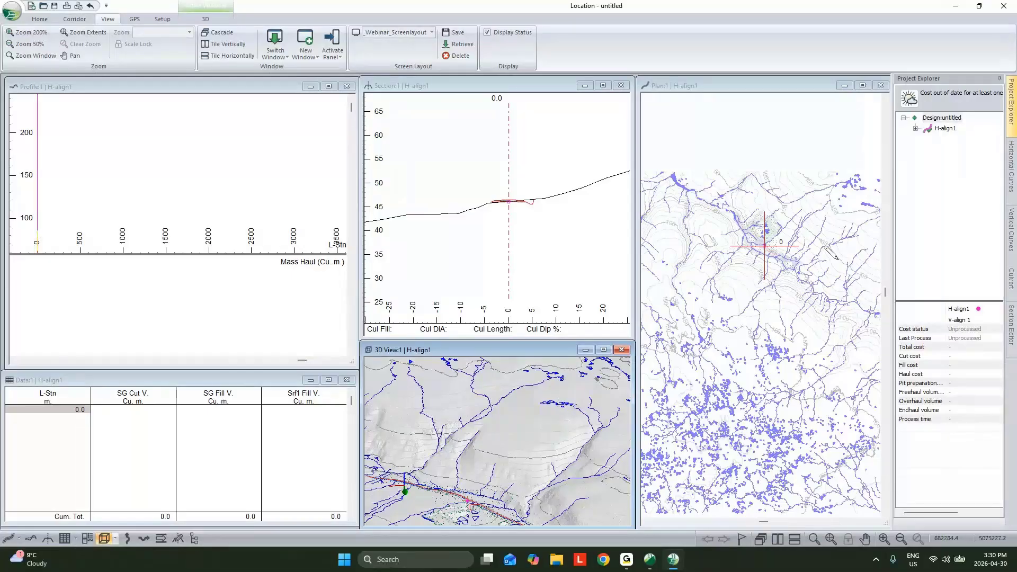
- Reposition the alignment's start IP onto the existing road just below the side-road junction in the plan
scroll(830, 253, up, 5)
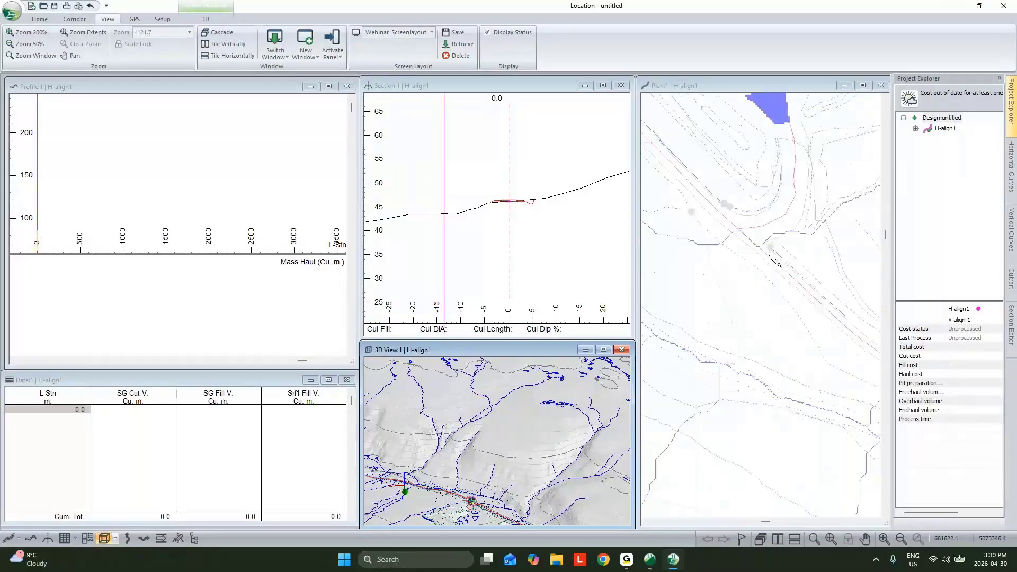
click(774, 259)
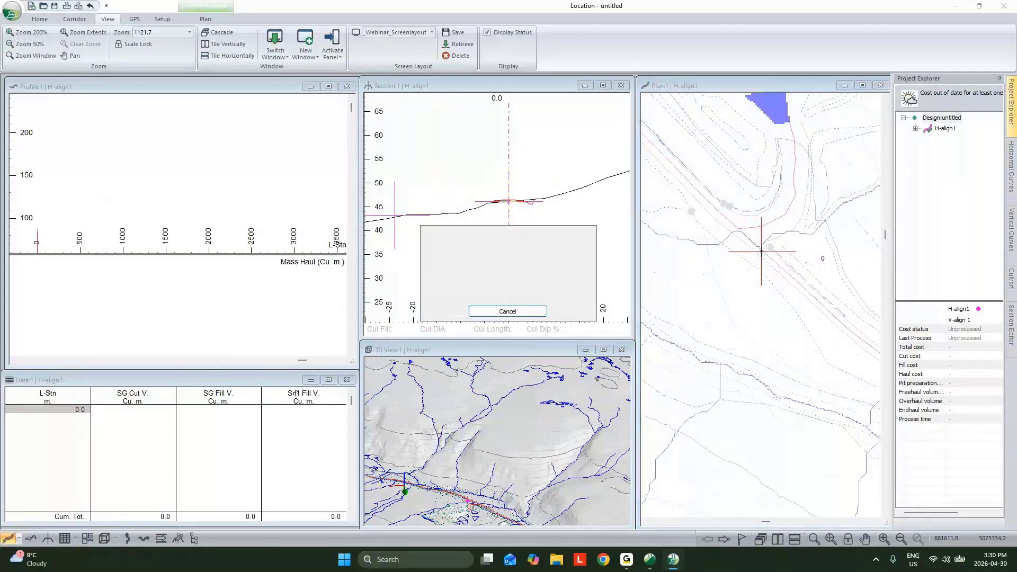
scroll(768, 257, down, 1)
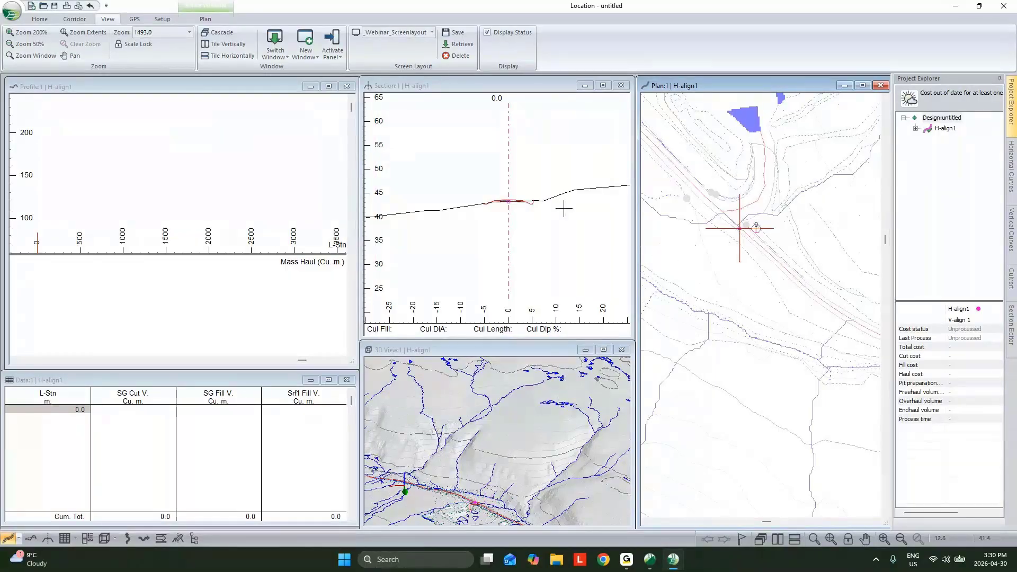
- Open the Template Editor and review the components and properties of the DF - Resource Low Volume template
click(40, 19)
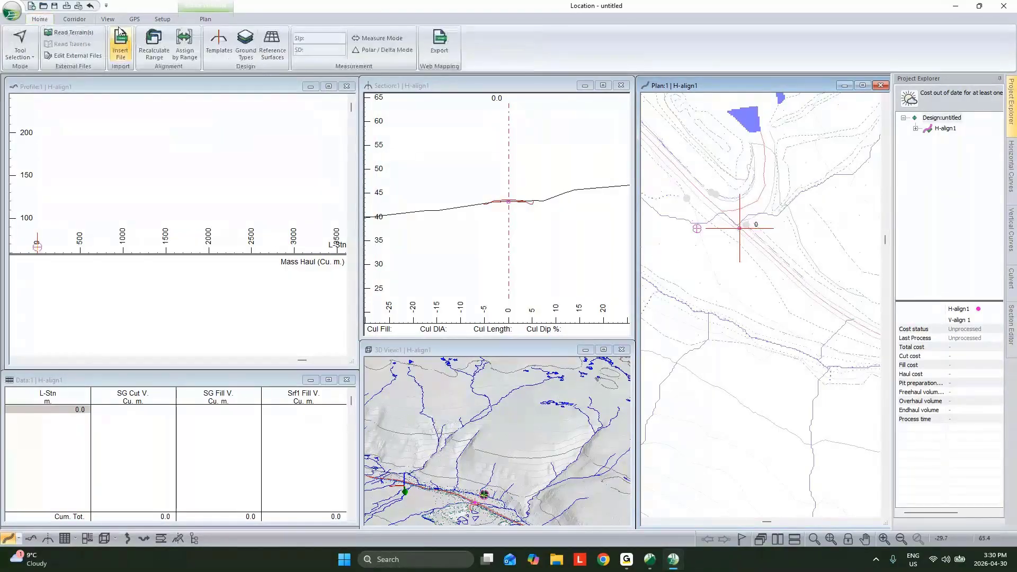
click(226, 55)
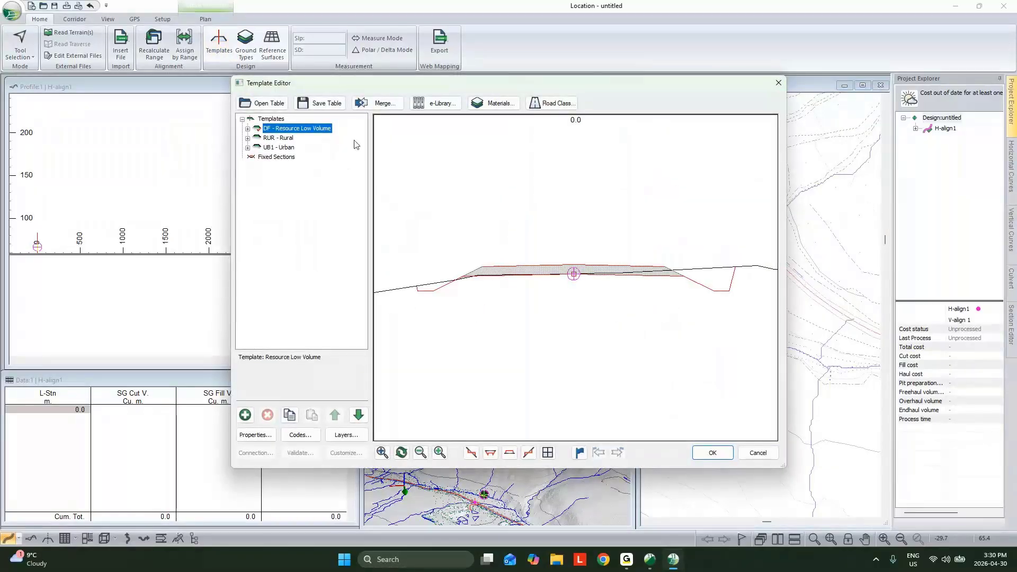
click(248, 129)
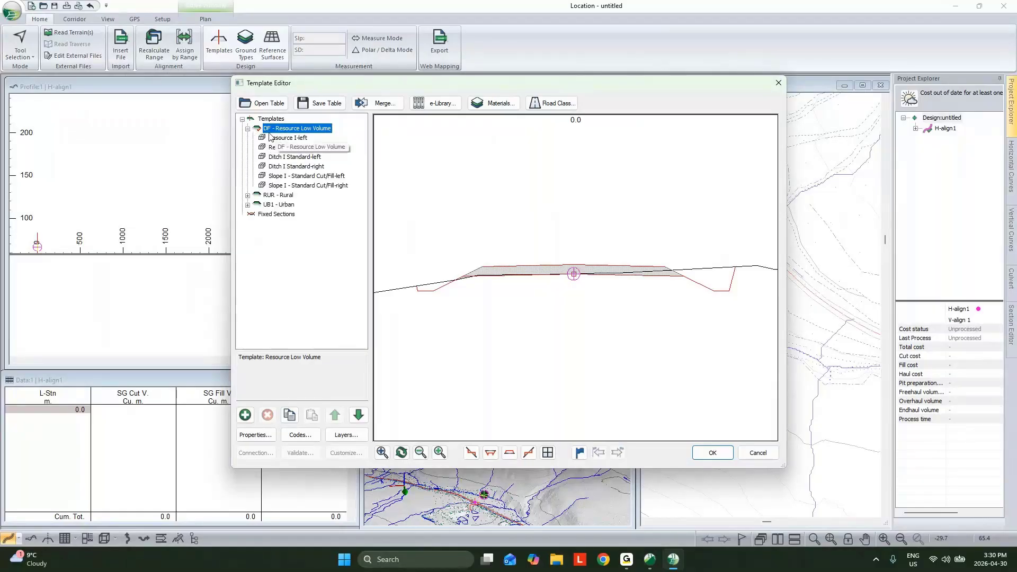
click(248, 130)
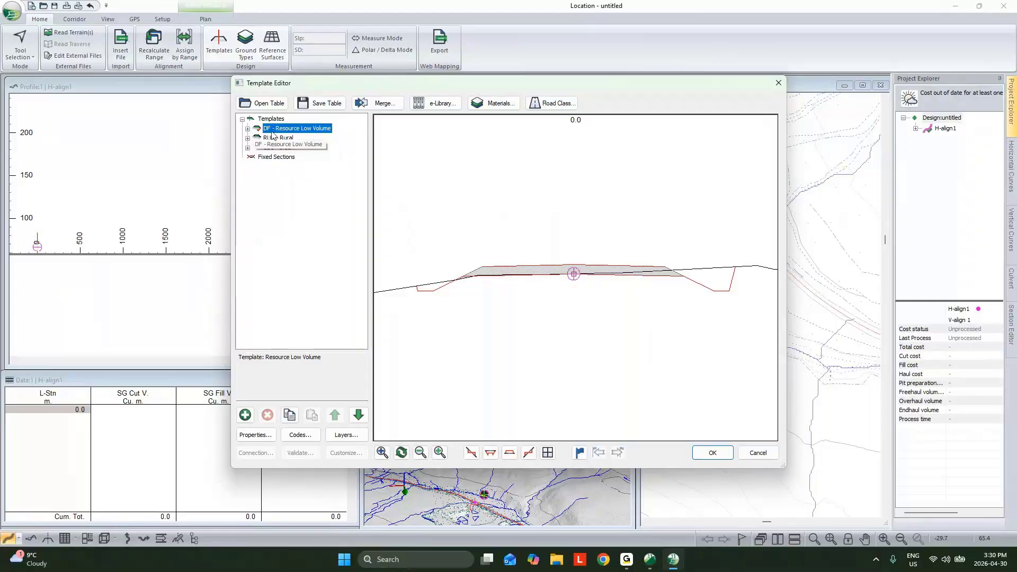
click(249, 129)
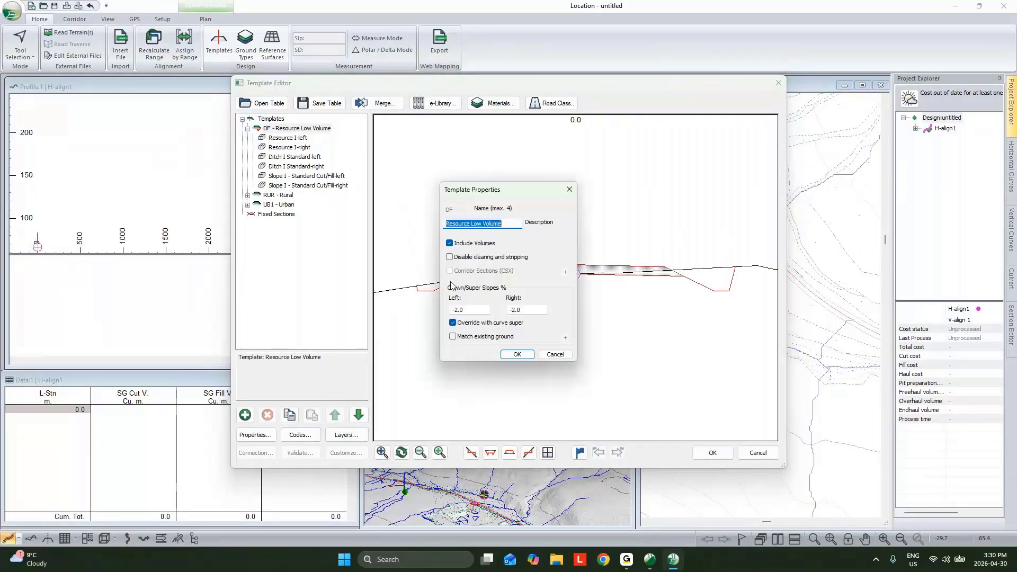
click(566, 356)
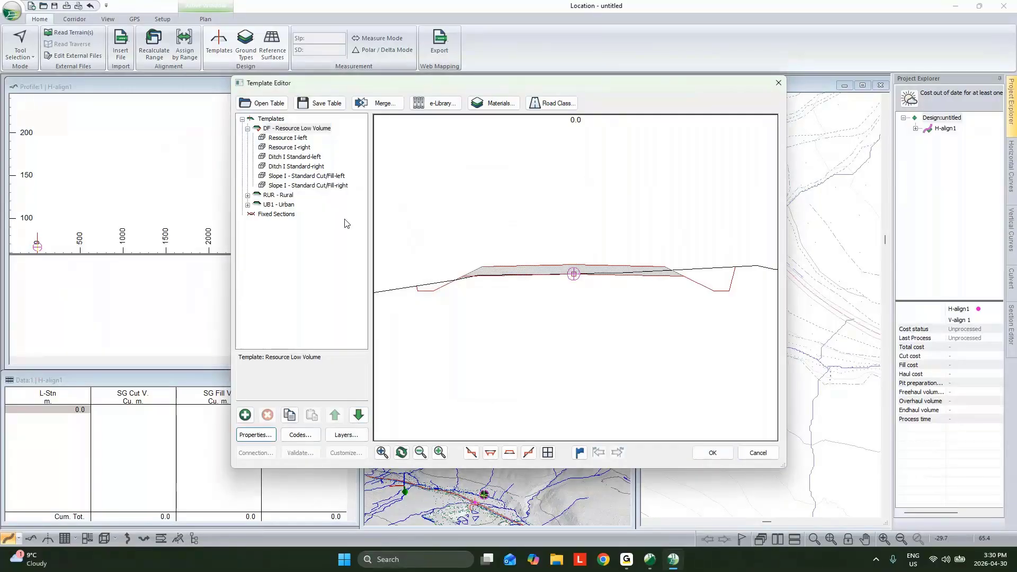
- Try a default width of 2 m for the Resource I-left component, restore it to 3 m and accept
double_click(293, 138)
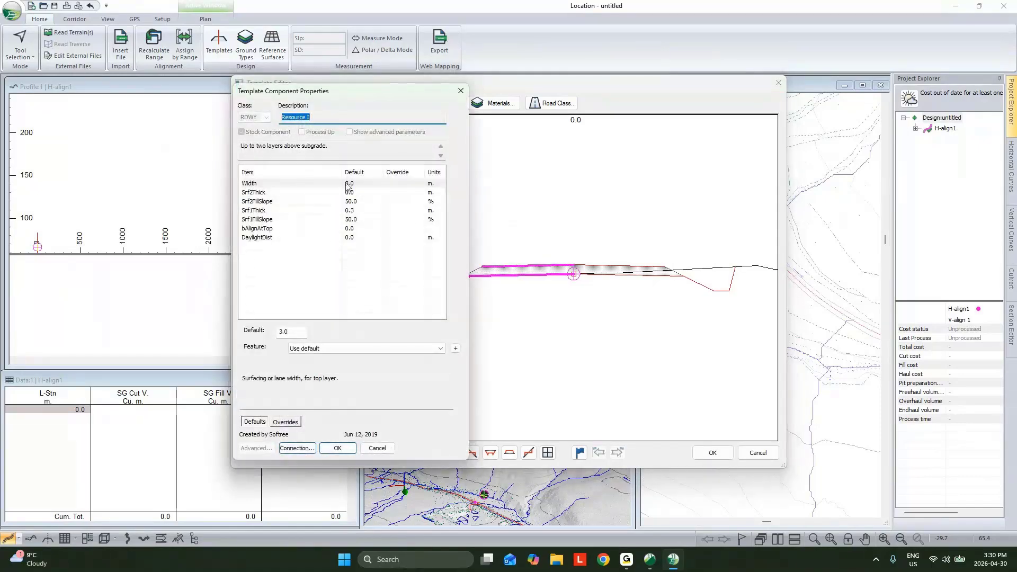
click(349, 187)
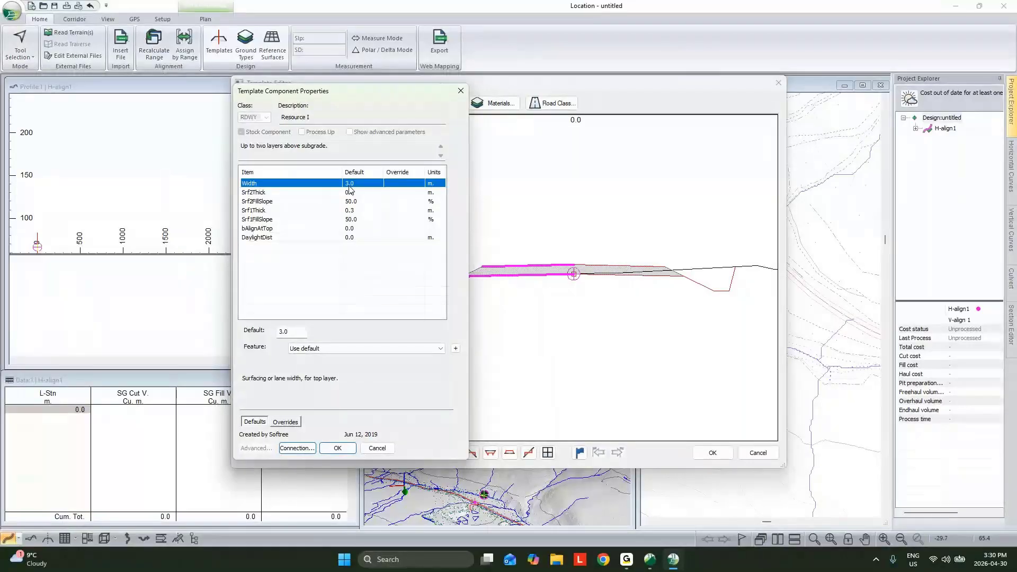
key(Tab)
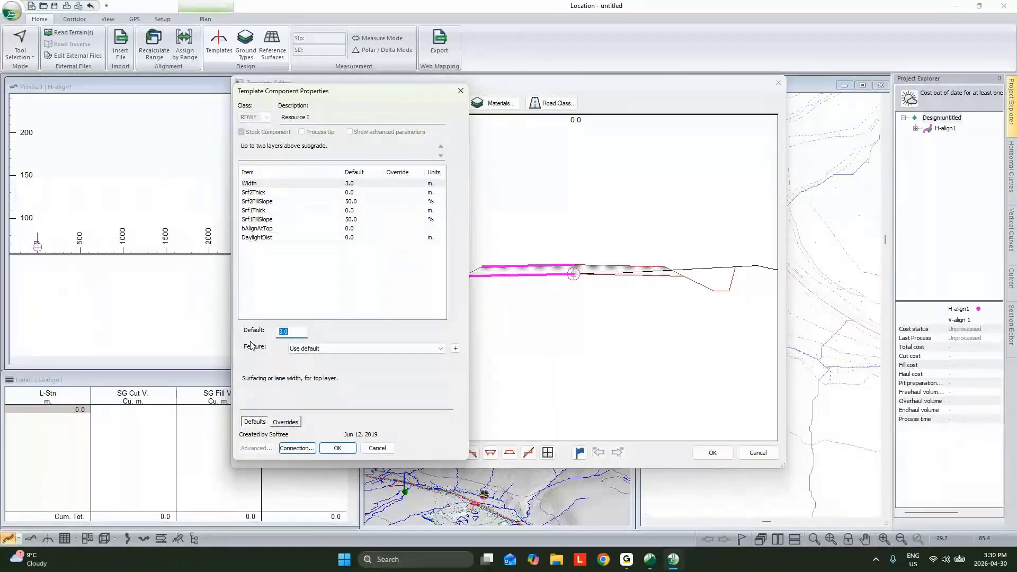
text(2)
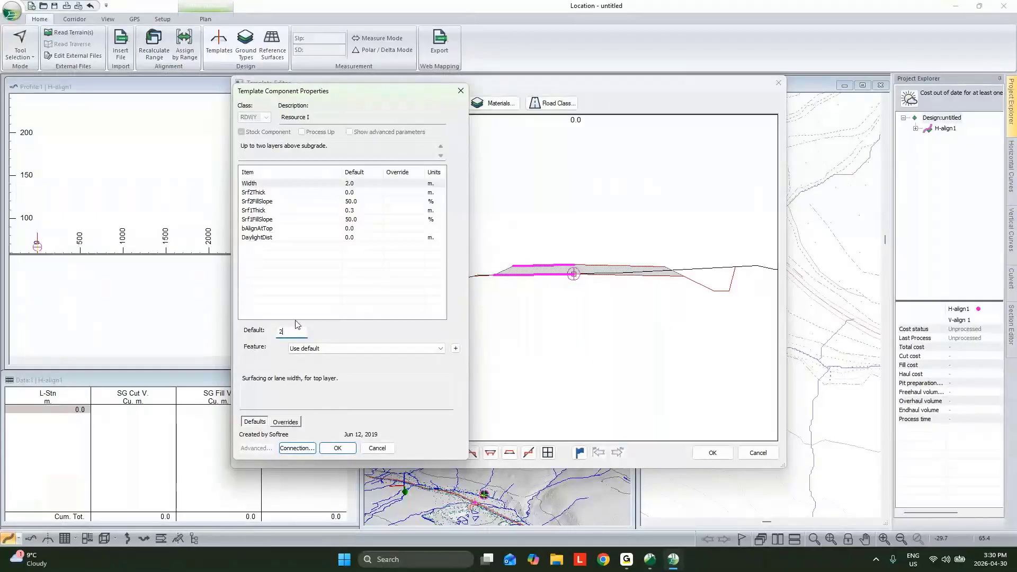
drag(290, 328, 237, 326)
text(3)
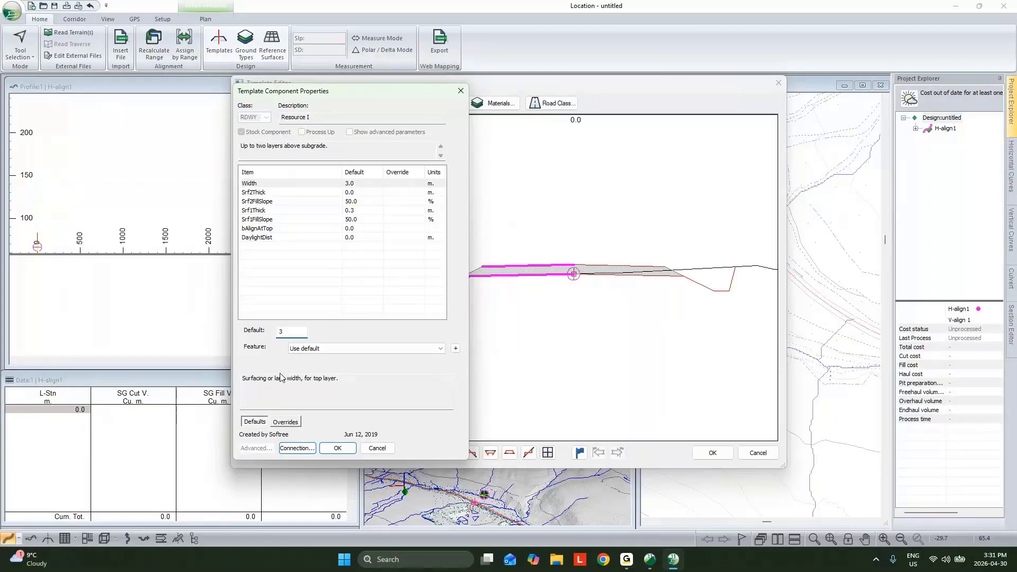
click(338, 448)
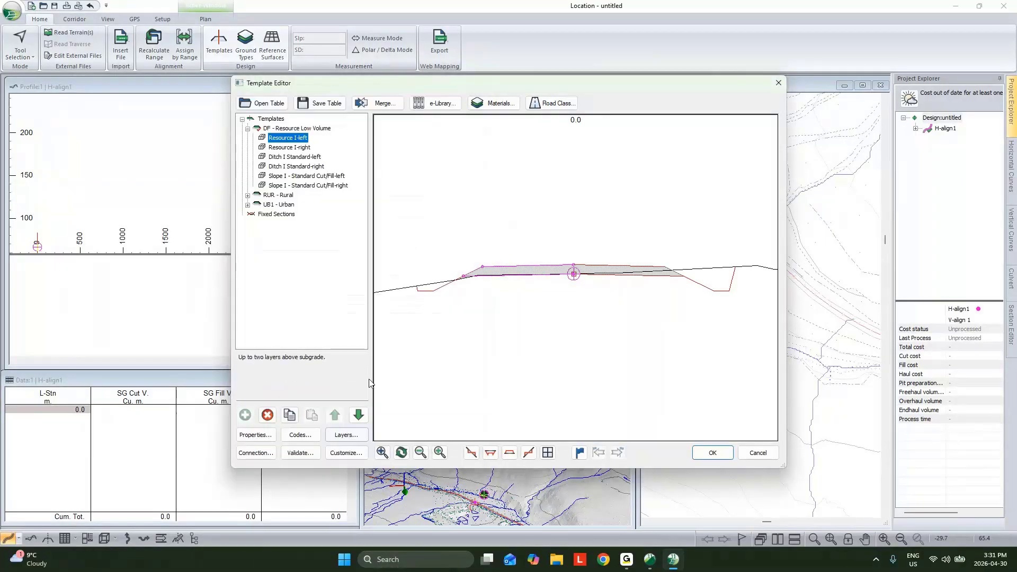
- Set the ditch bottom width (DitchBotWd) of the Ditch I Standard-left component to 0 m
double_click(294, 157)
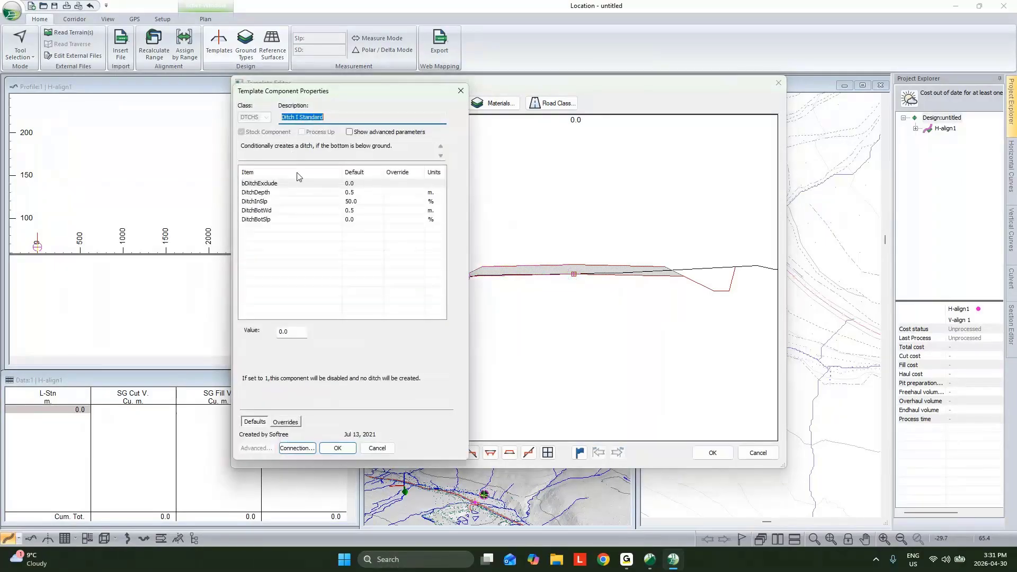
click(352, 193)
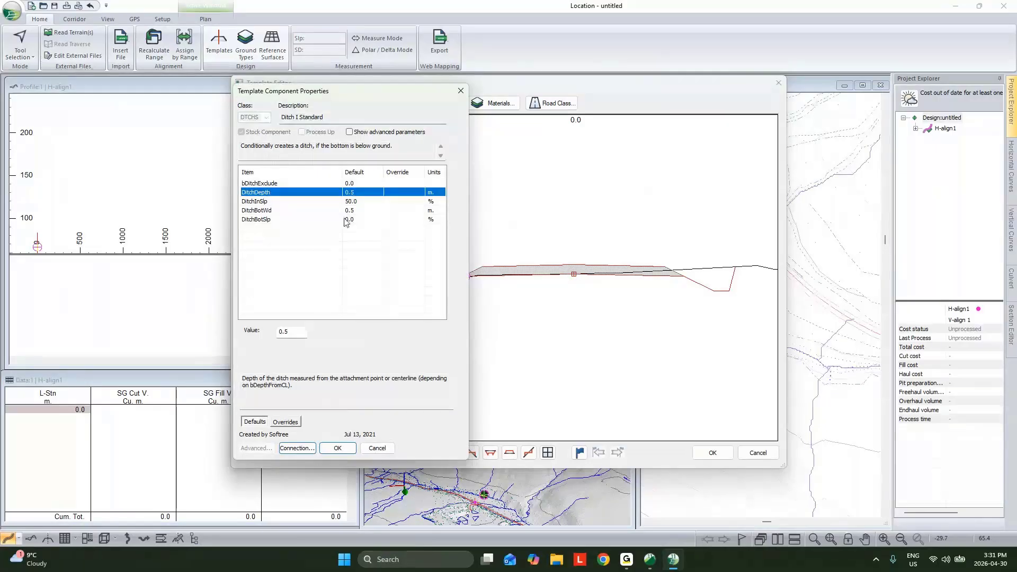
click(347, 212)
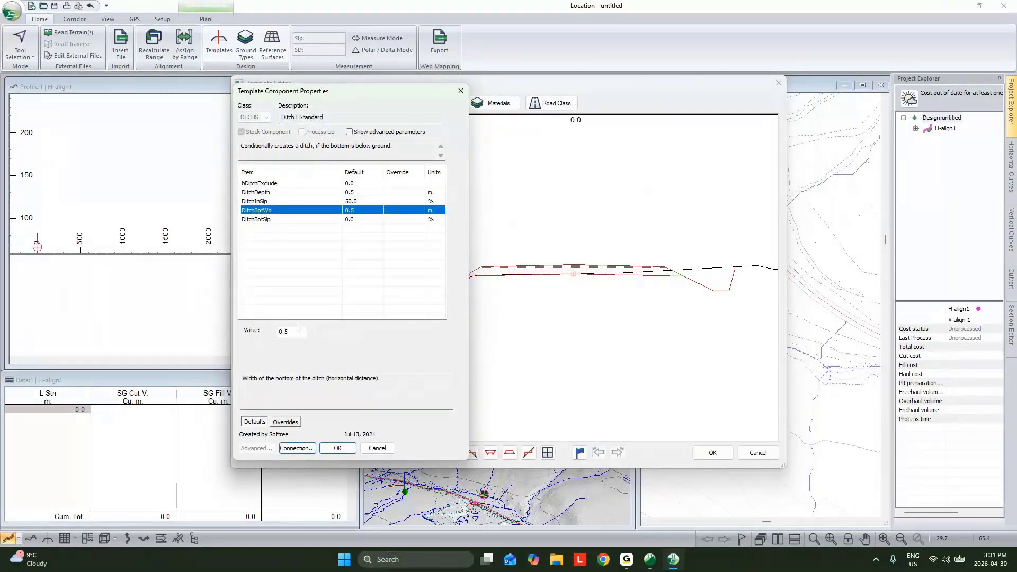
drag(298, 330, 139, 330)
text(0)
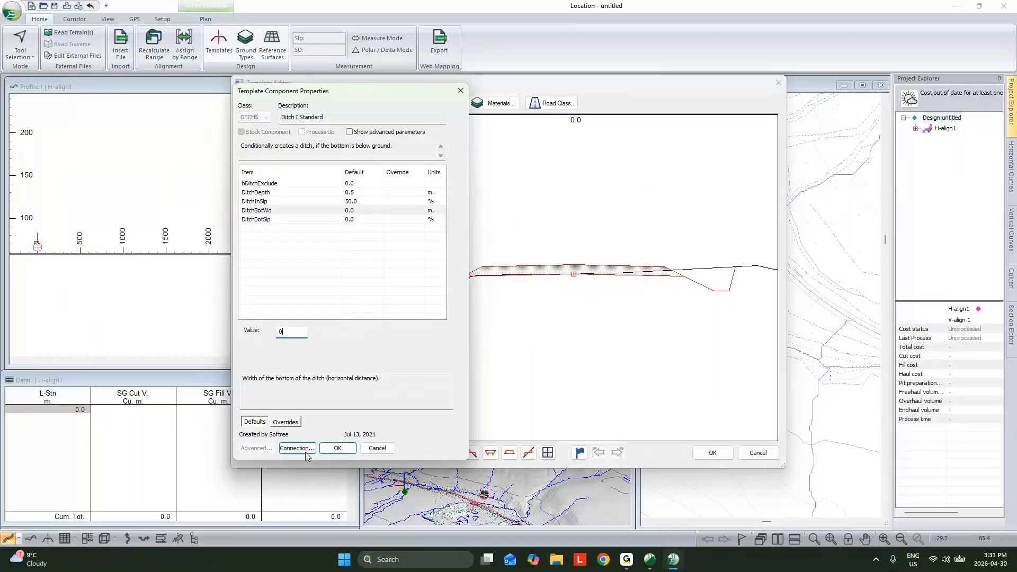
click(338, 448)
- Set the ditch bottom width (DitchBotWd) of the Ditch I Standard-right component to 0 m
double_click(289, 166)
drag(298, 331, 236, 324)
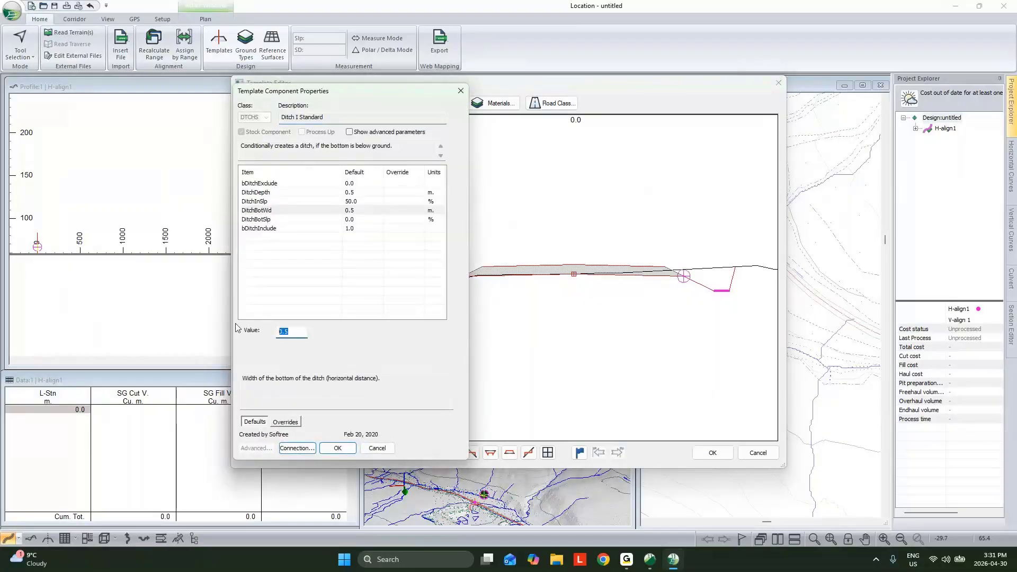
text(0)
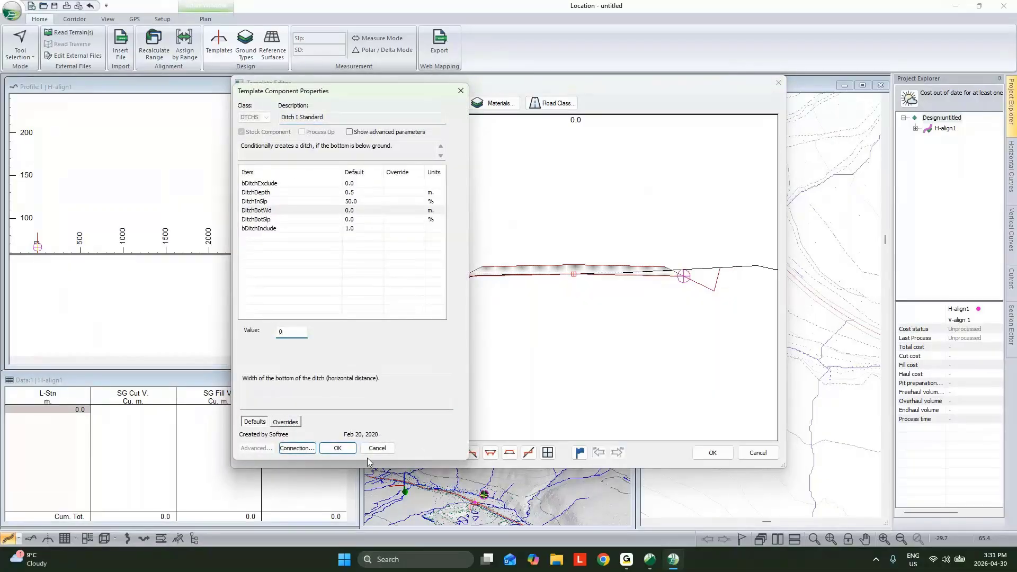
key(Return)
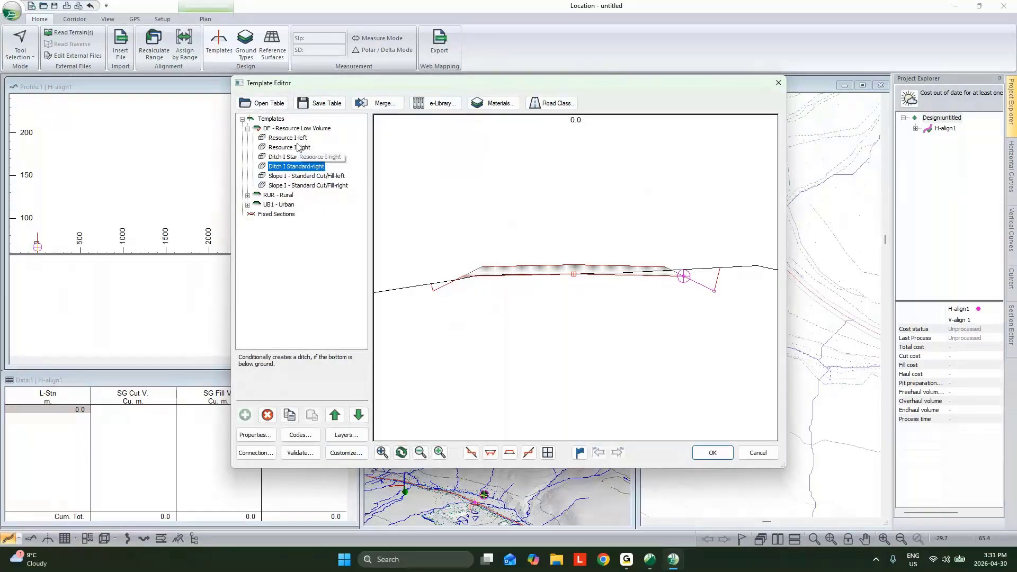
- Accept the edited DF - Resource Low Volume template and recalculate all cross sections and corridor surfaces
click(293, 137)
click(295, 129)
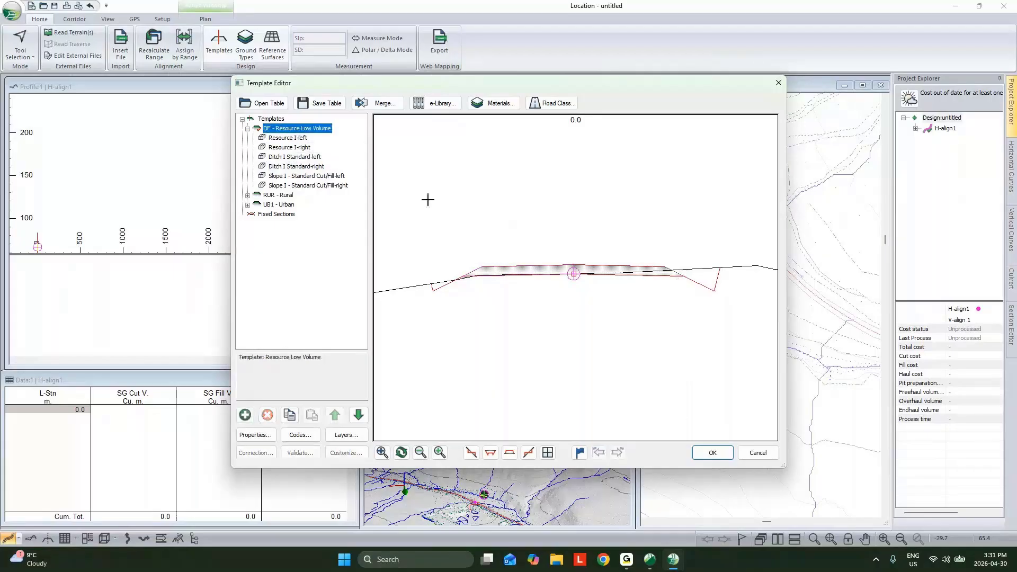
click(709, 456)
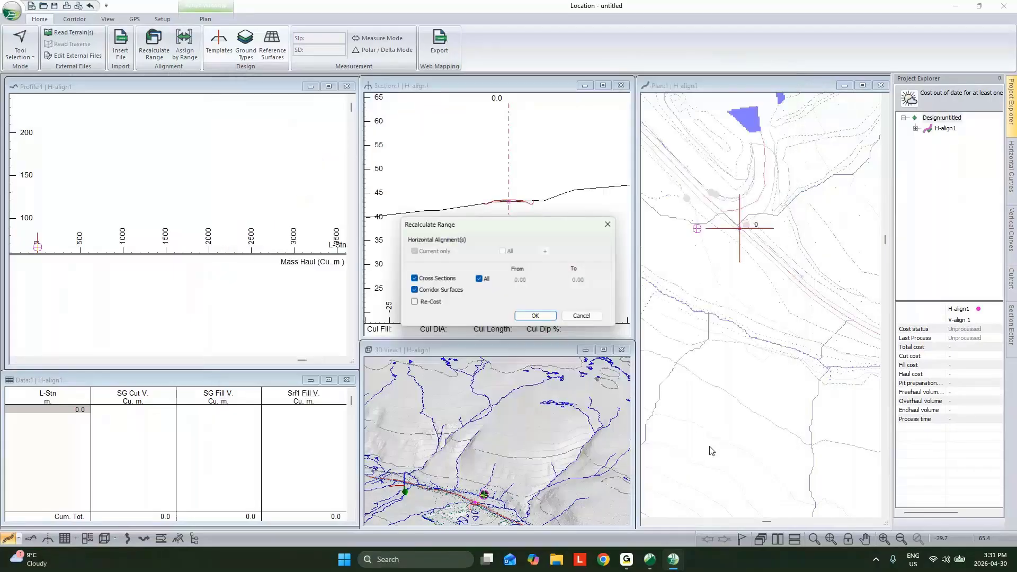
click(535, 315)
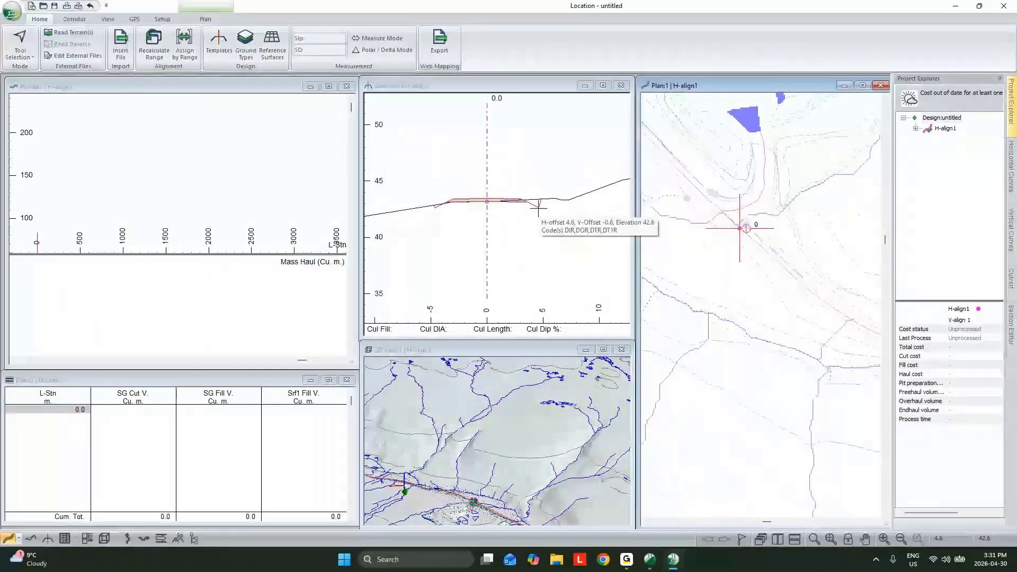
- Lay out the beginning of H-align1 in plan with the Add/Edit IP tool, placing IPs at about stations 66 m and 101 m
scroll(527, 204, up, 1)
scroll(702, 238, down, 2)
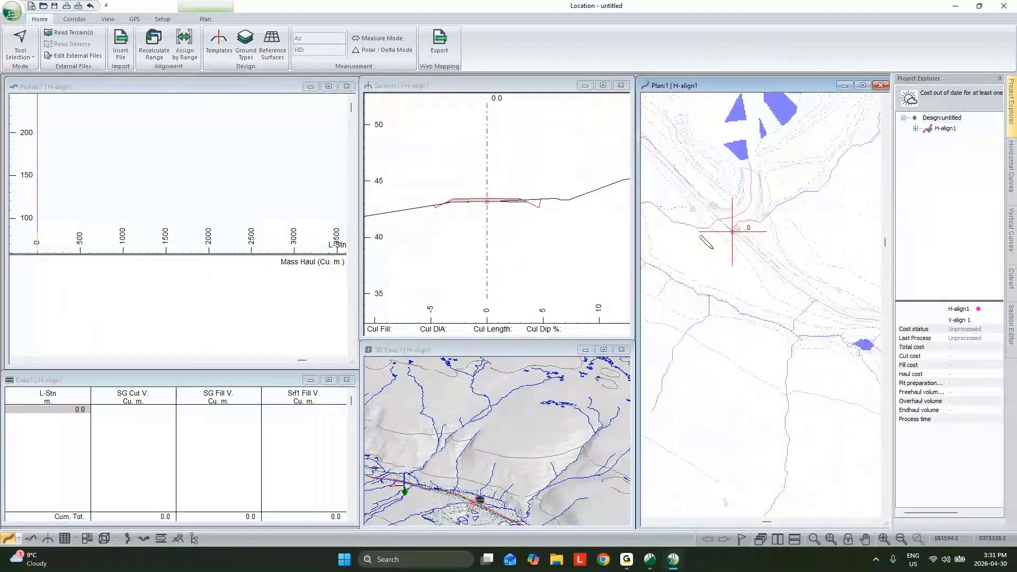
middle_drag(753, 215, 736, 224)
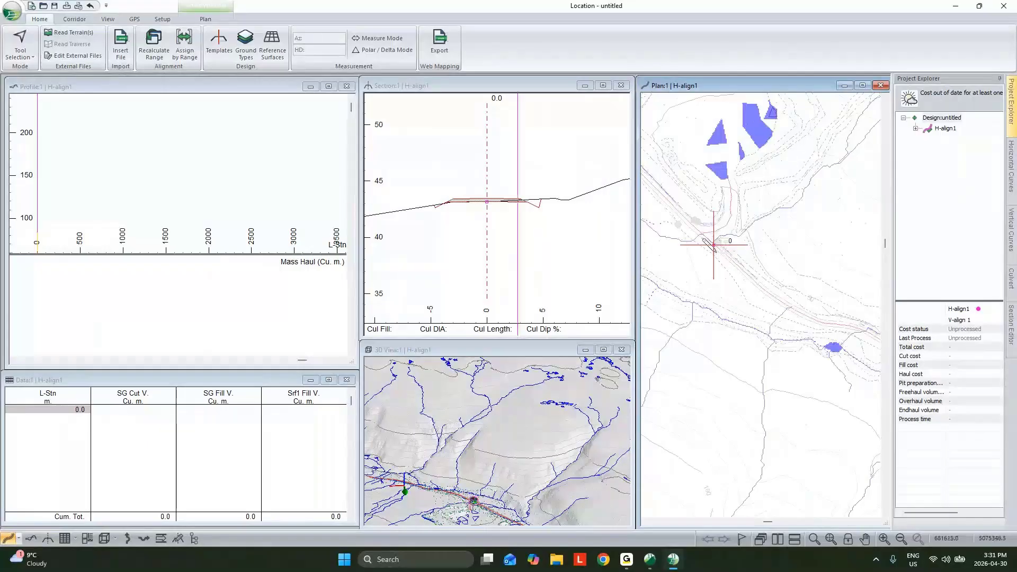
middle_drag(715, 261, 737, 259)
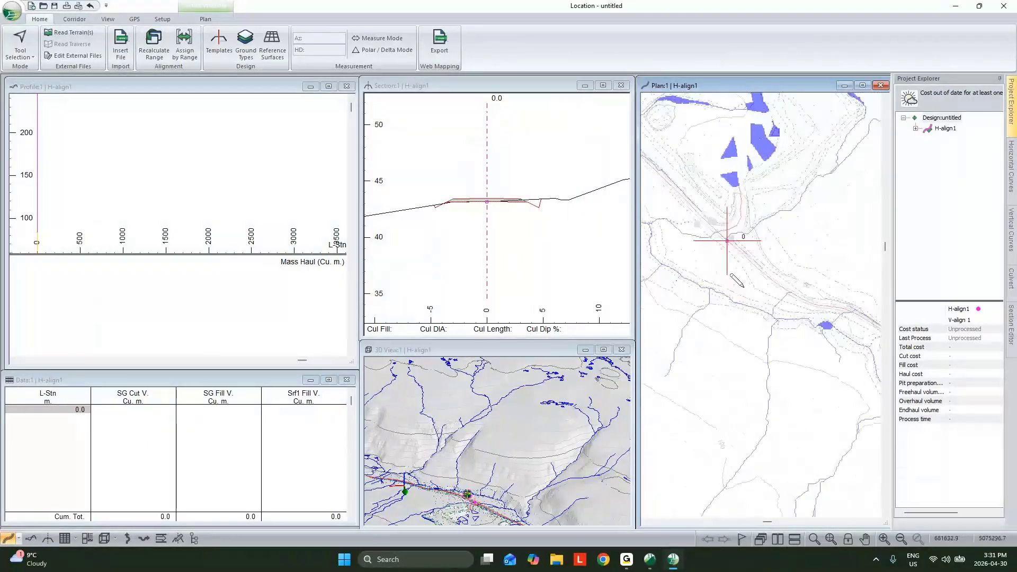
right_click(759, 233)
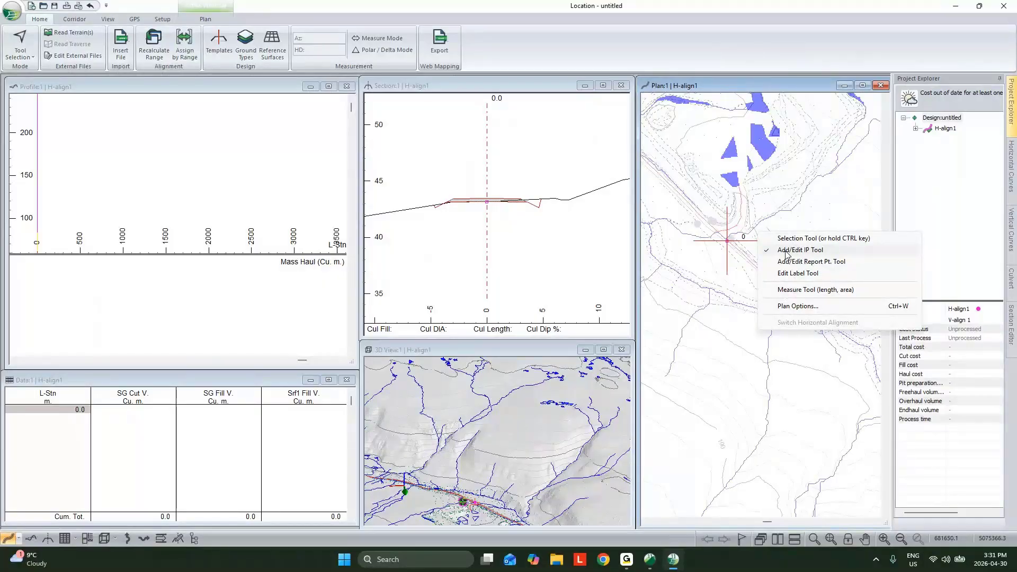
click(786, 255)
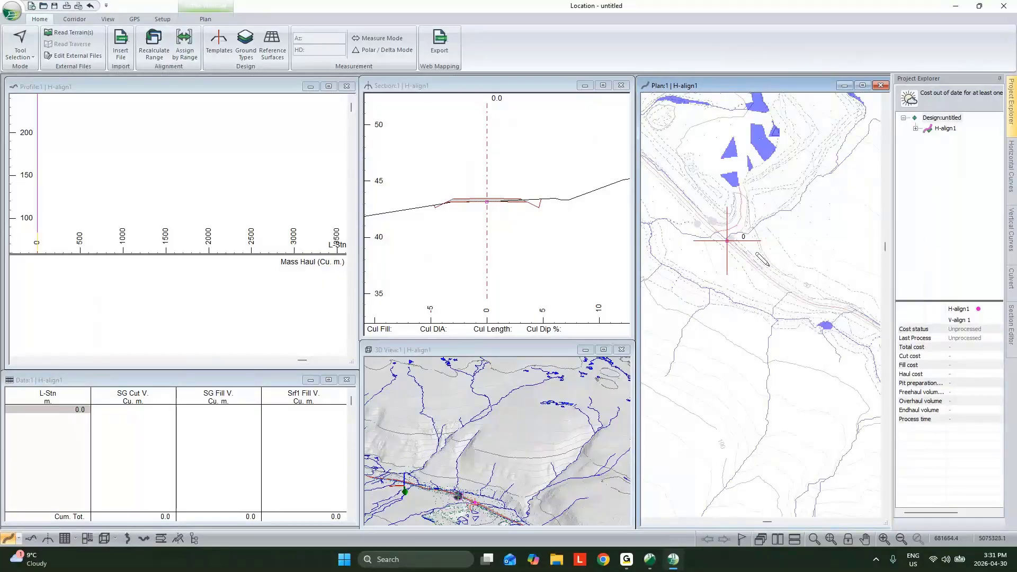
click(763, 274)
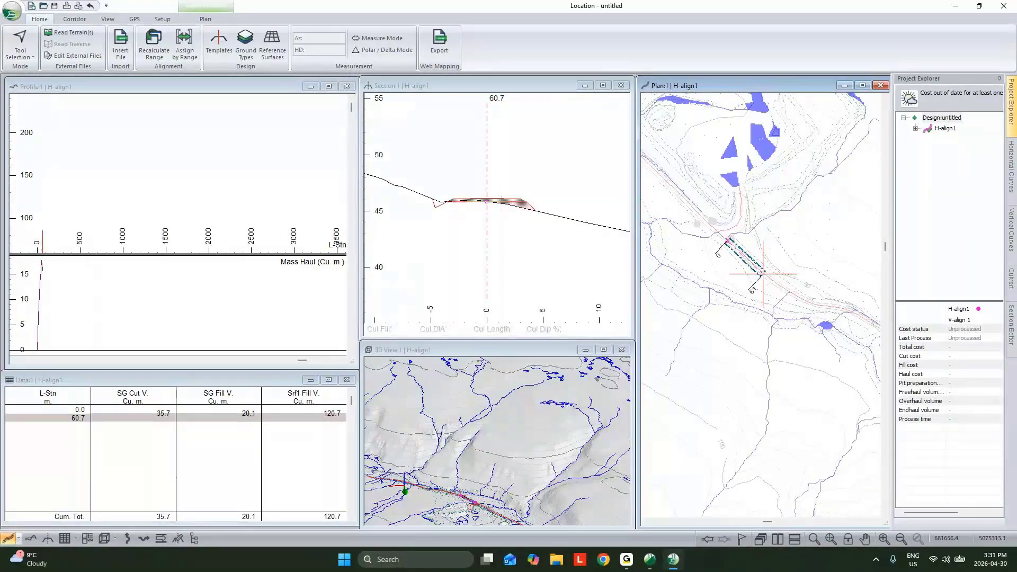
click(746, 290)
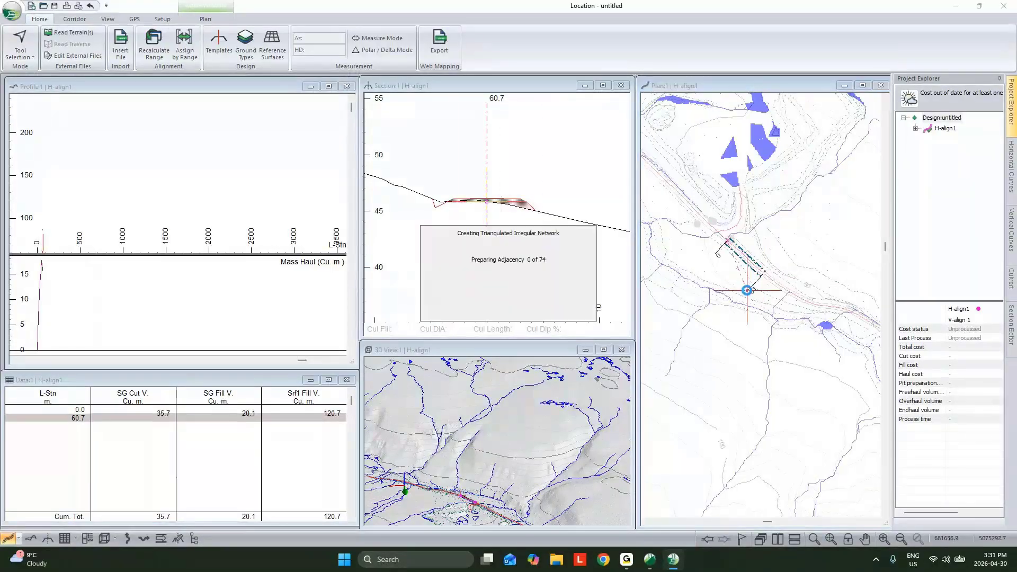
click(741, 317)
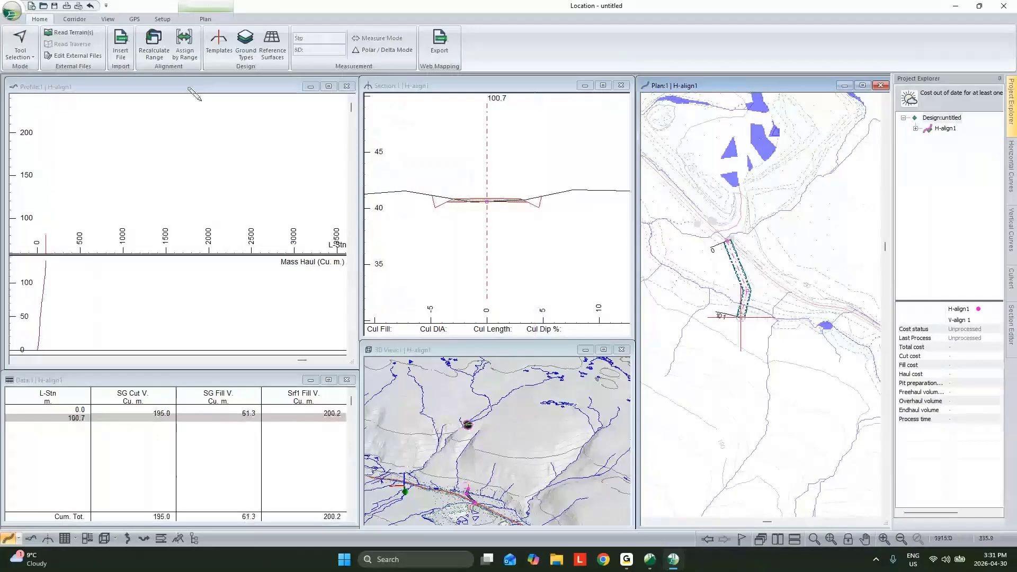
- Extend H-align1 in plan with further IPs across the slope, ending it at about station 454 m
click(205, 91)
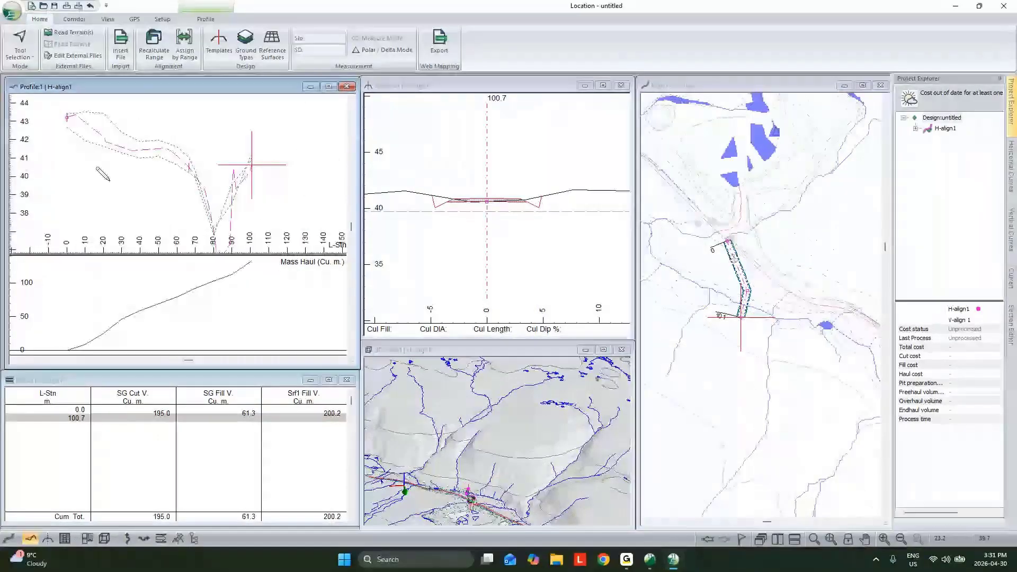
click(746, 341)
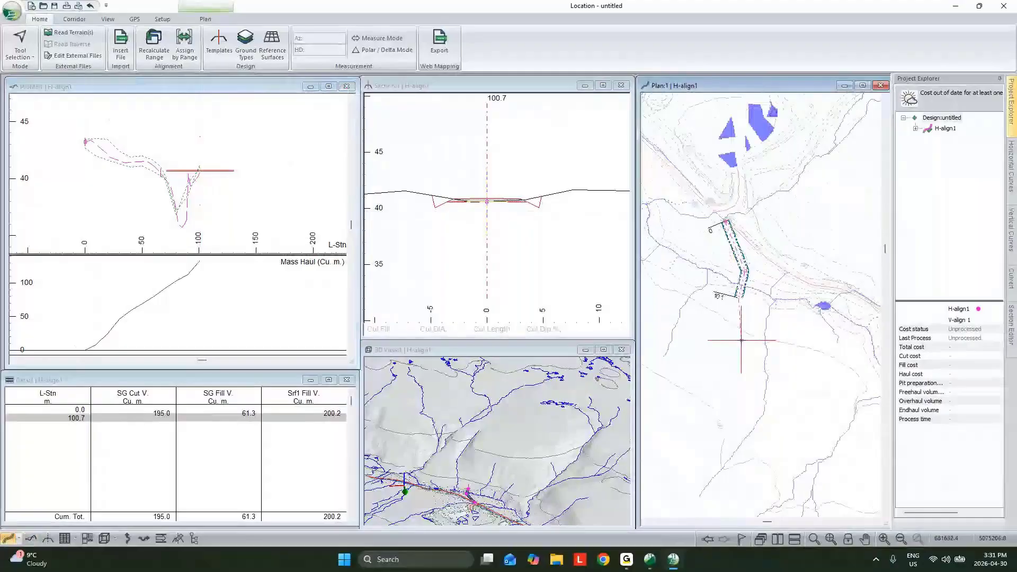
click(820, 396)
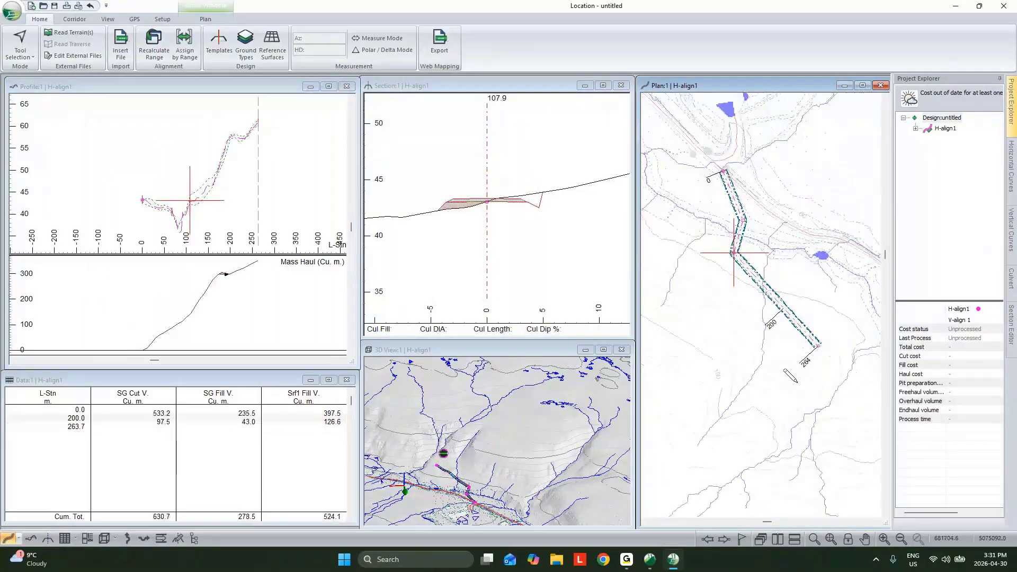
click(791, 403)
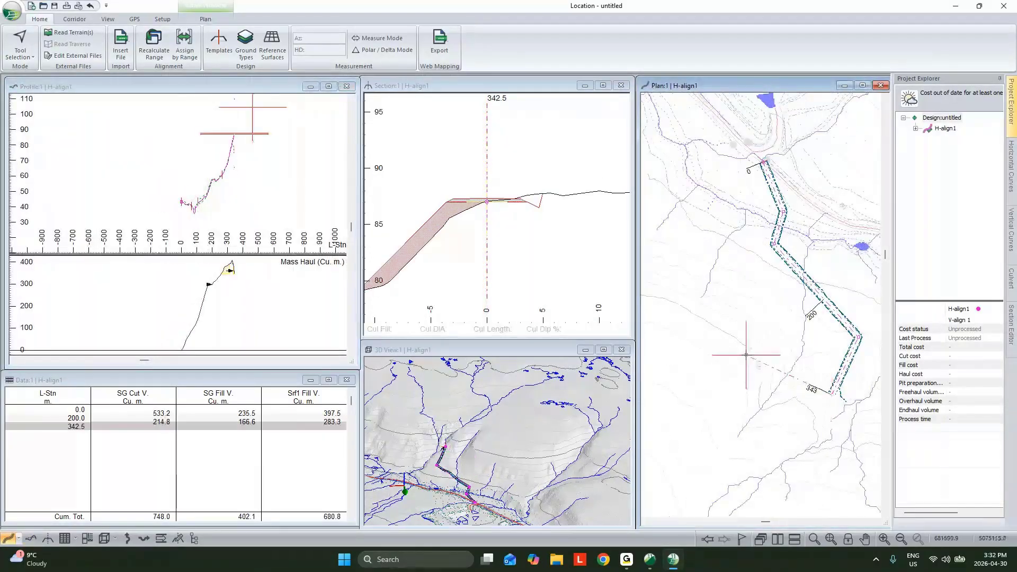
click(745, 355)
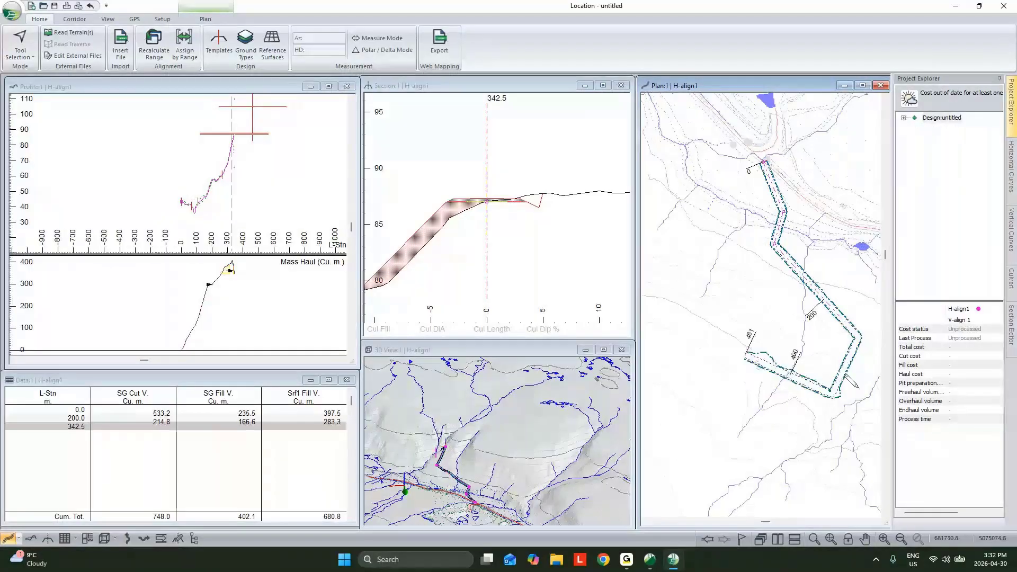
- Review the Profile Window Options, including the vertical and horizontal scales, without changing them
click(267, 195)
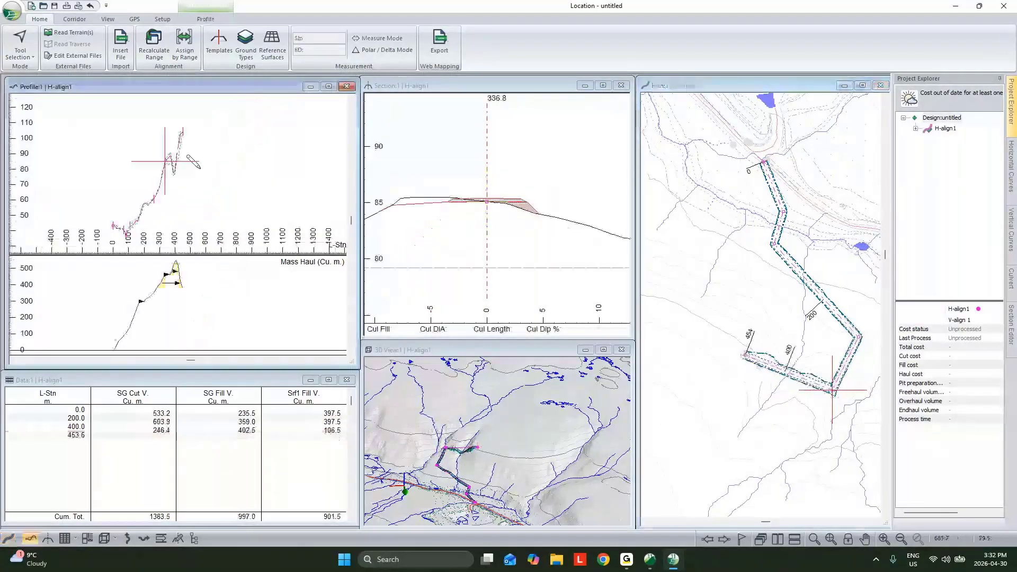
middle_drag(233, 191, 223, 167)
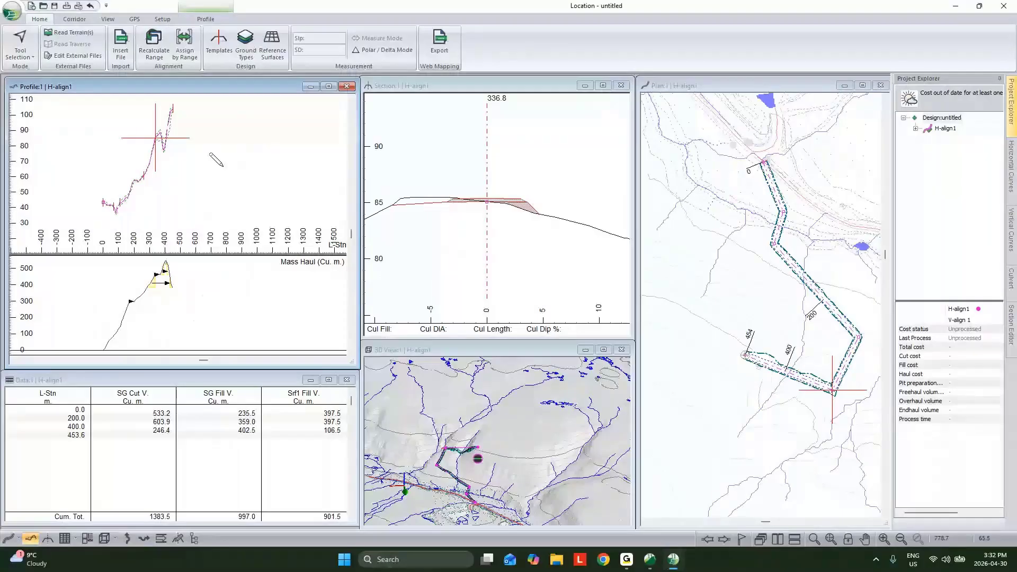
right_click(223, 167)
click(301, 240)
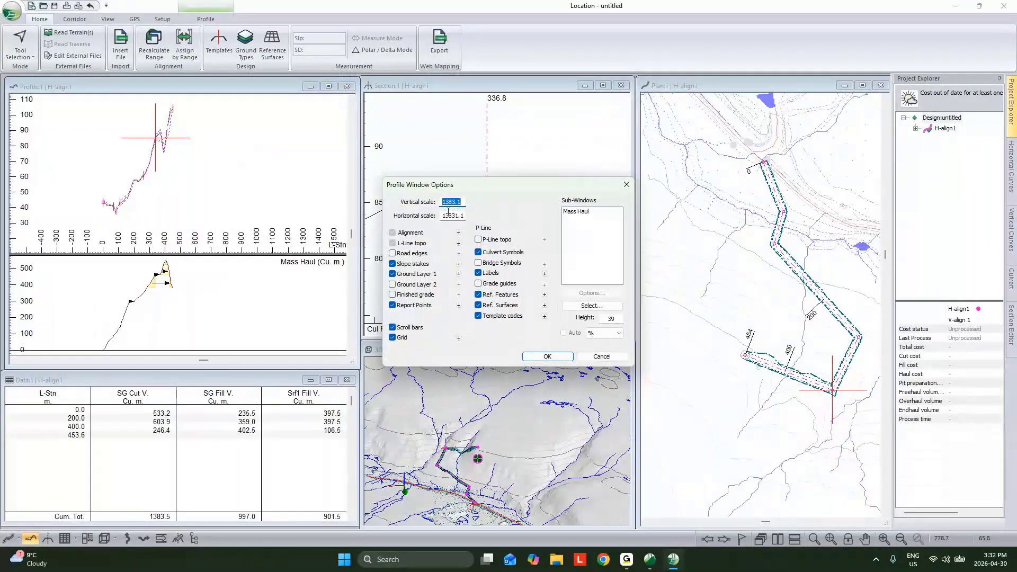
click(602, 358)
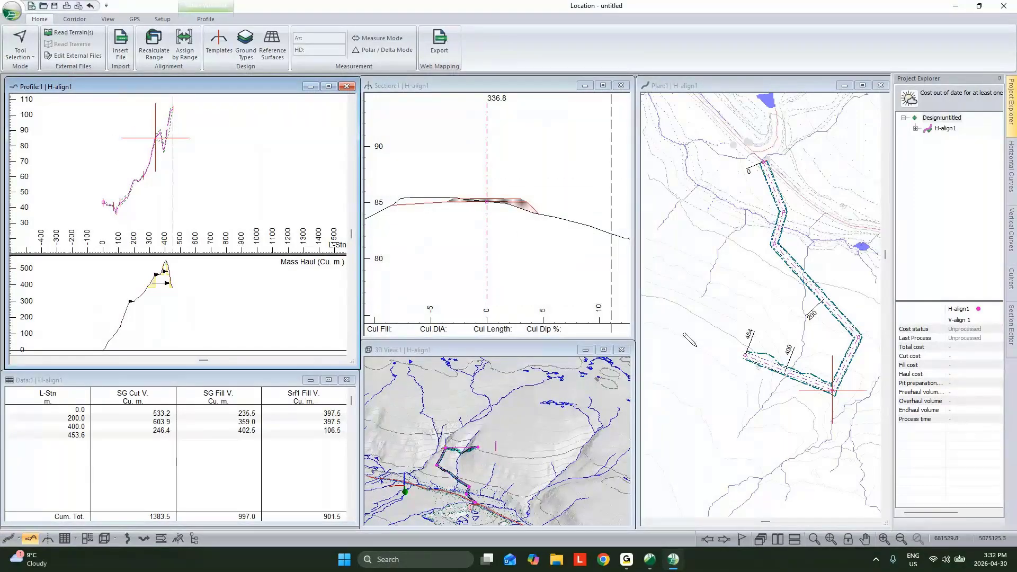
- Place vertical IPs on the H-align1 profile at about stations 87 m and 286 m to follow the ground
scroll(114, 205, up, 3)
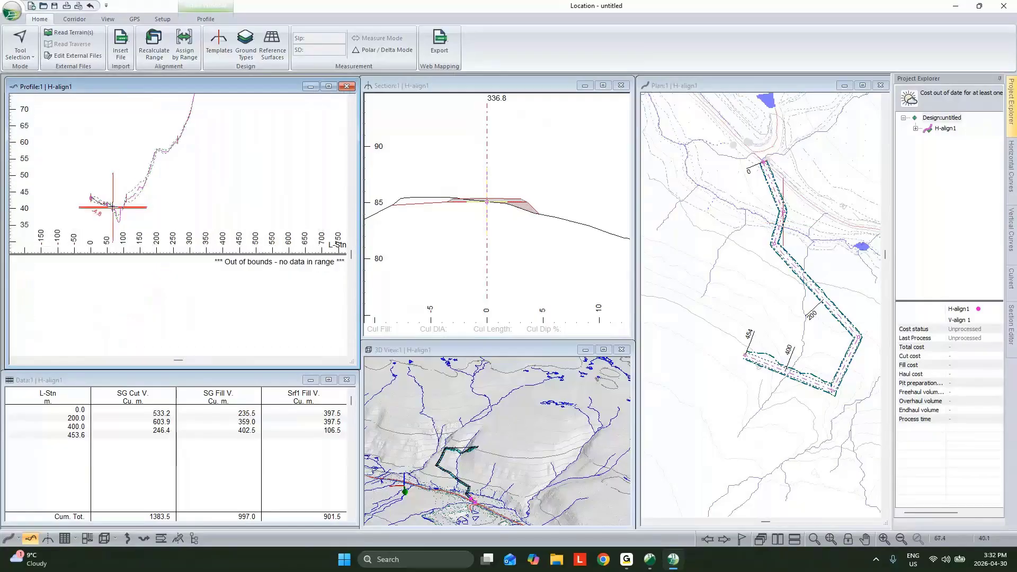
click(119, 207)
scroll(114, 178, down, 2)
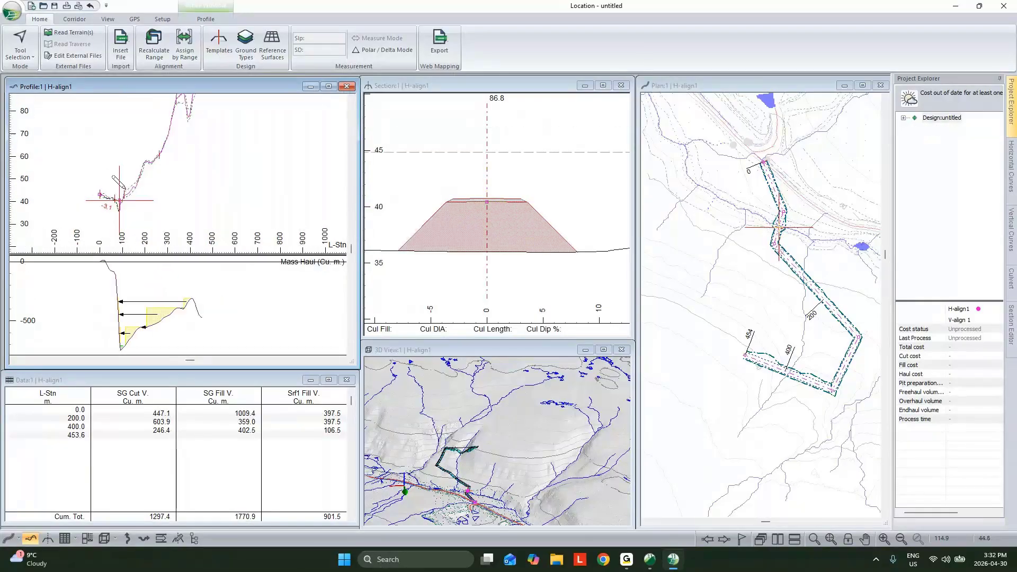
middle_drag(126, 190, 114, 213)
click(152, 173)
scroll(152, 172, down, 2)
middle_drag(152, 172, 145, 189)
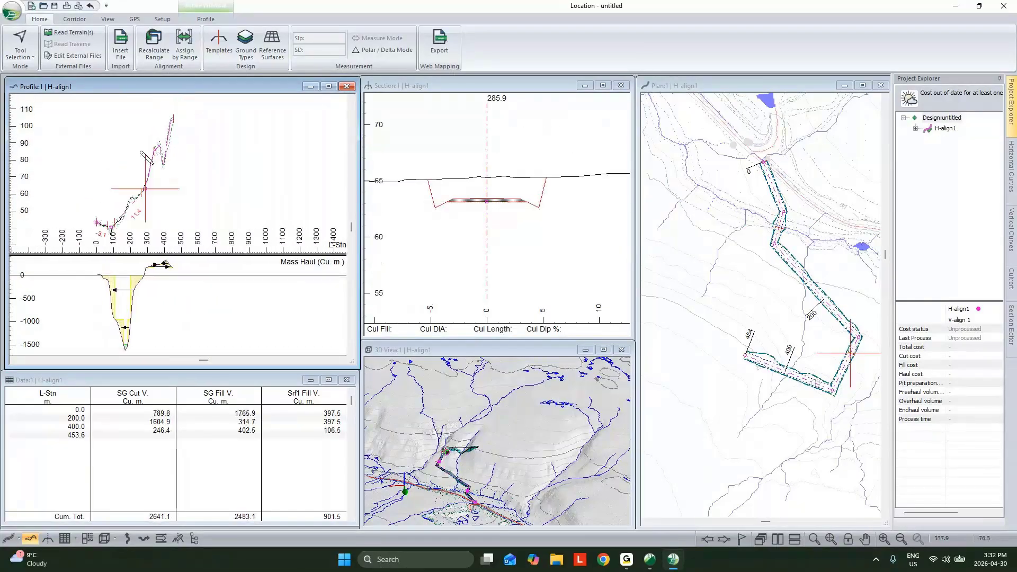
- Place the final vertical IP at the alignment's end and shift the preceding IP to about station 254 m
click(178, 123)
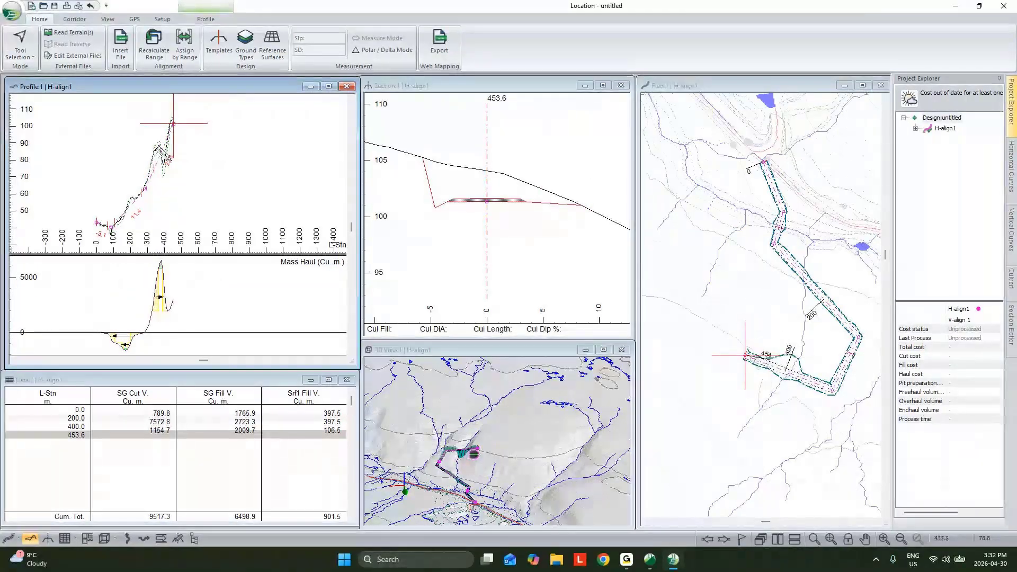
drag(141, 188, 139, 189)
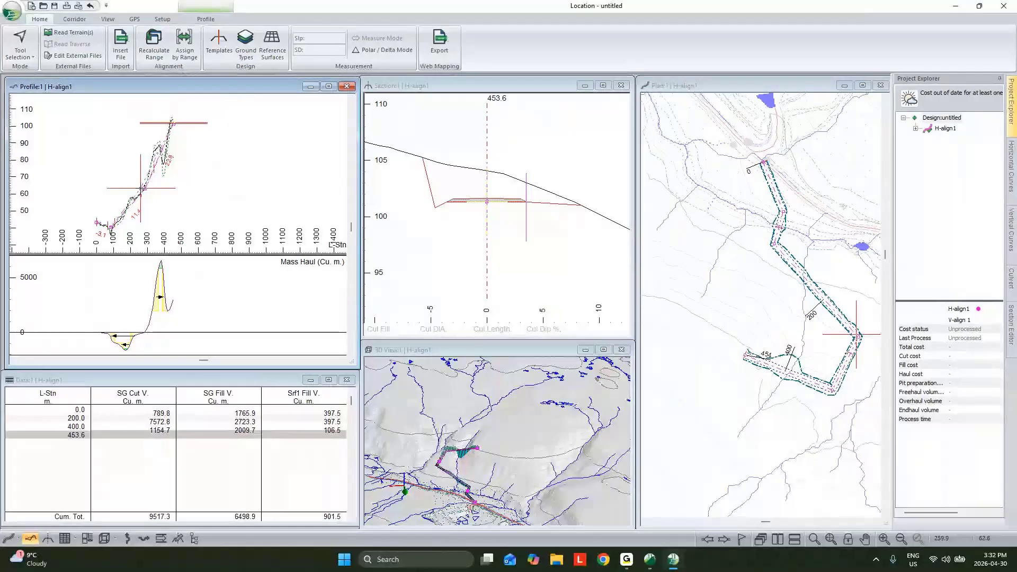
scroll(169, 160, up, 4)
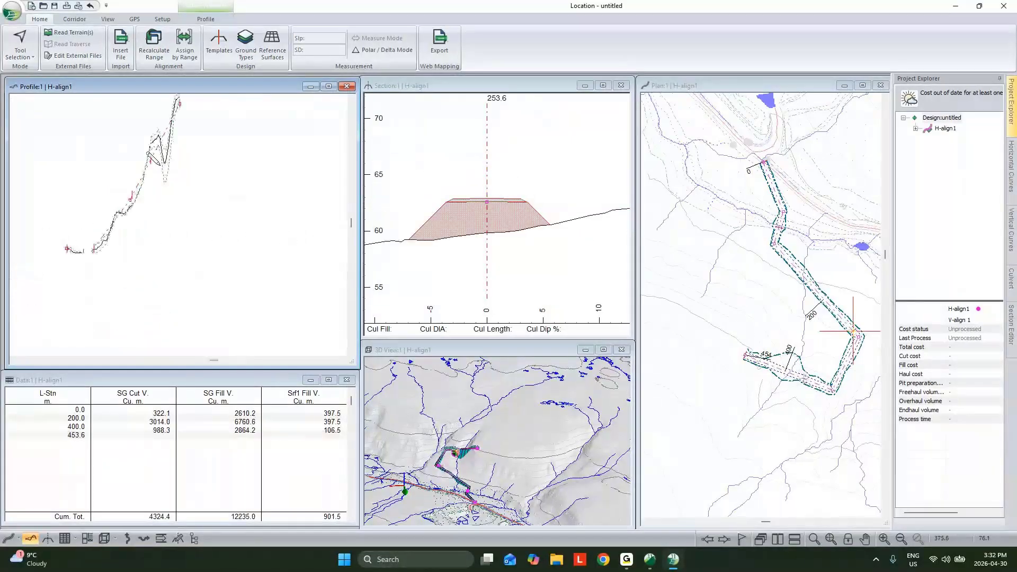
- Move the last IP and the preceding corner IP in plan, shortening H-align1 to about 436 m
click(792, 348)
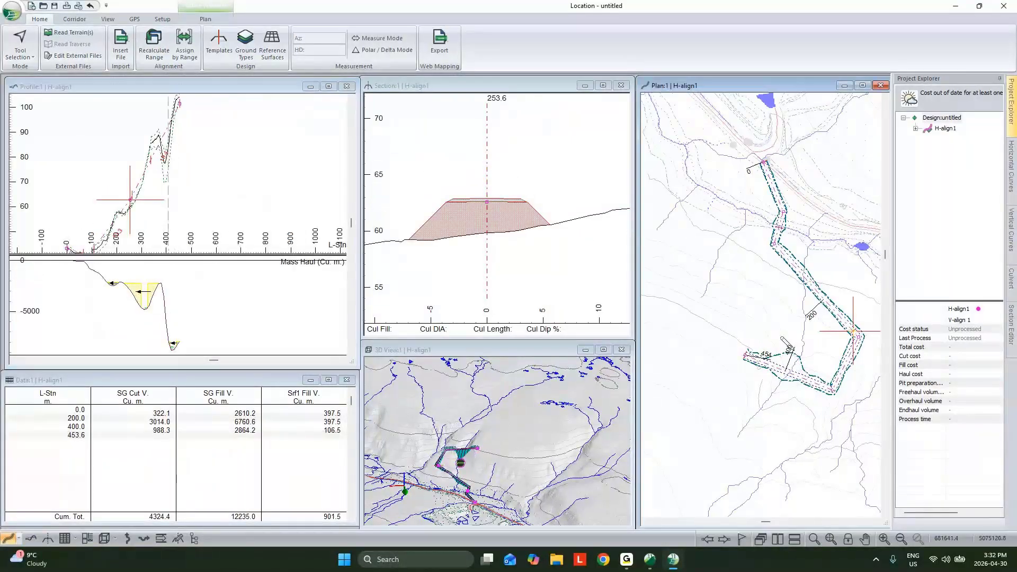
drag(746, 354, 756, 339)
click(558, 310)
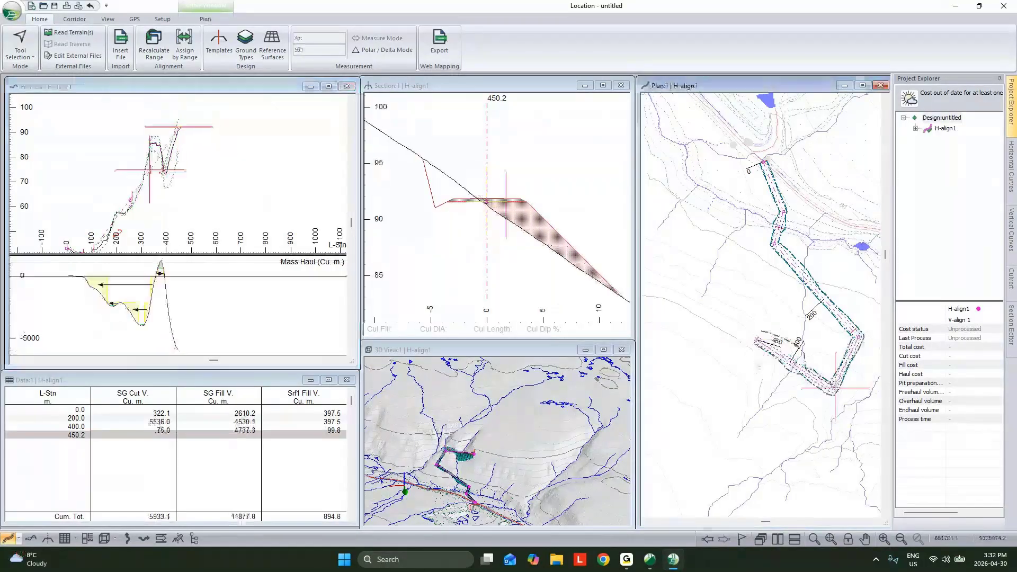
drag(835, 389, 840, 379)
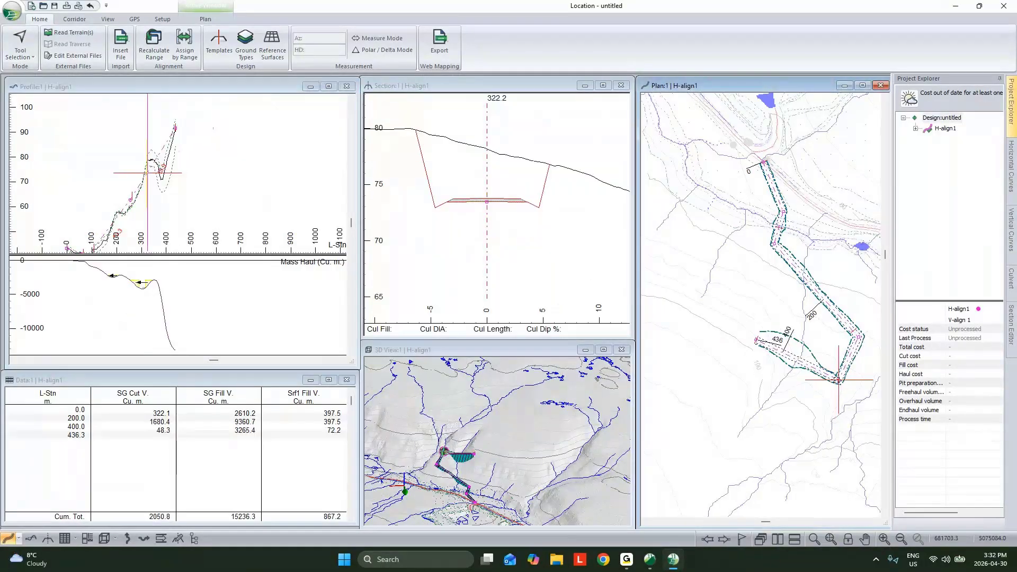
- Extend H-align1 along the contour with two more IPs at about stations 558 m and 722 m
click(719, 307)
middle_drag(718, 307, 835, 273)
scroll(784, 286, down, 1)
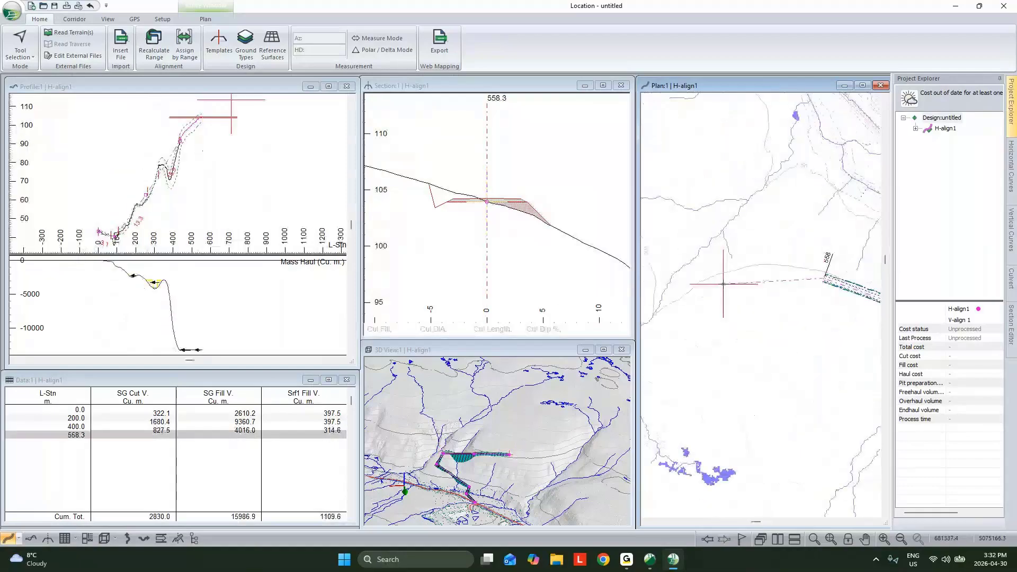
click(715, 284)
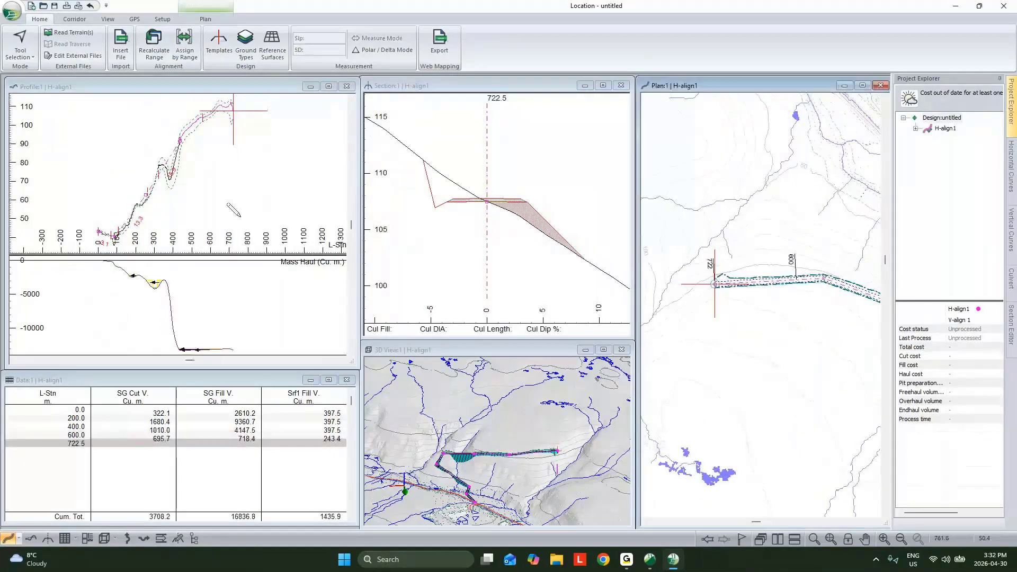
- Insert an IP at about station 178 m in plan and bend the straight segment slightly outward there
scroll(228, 204, down, 1)
middle_drag(821, 299, 734, 304)
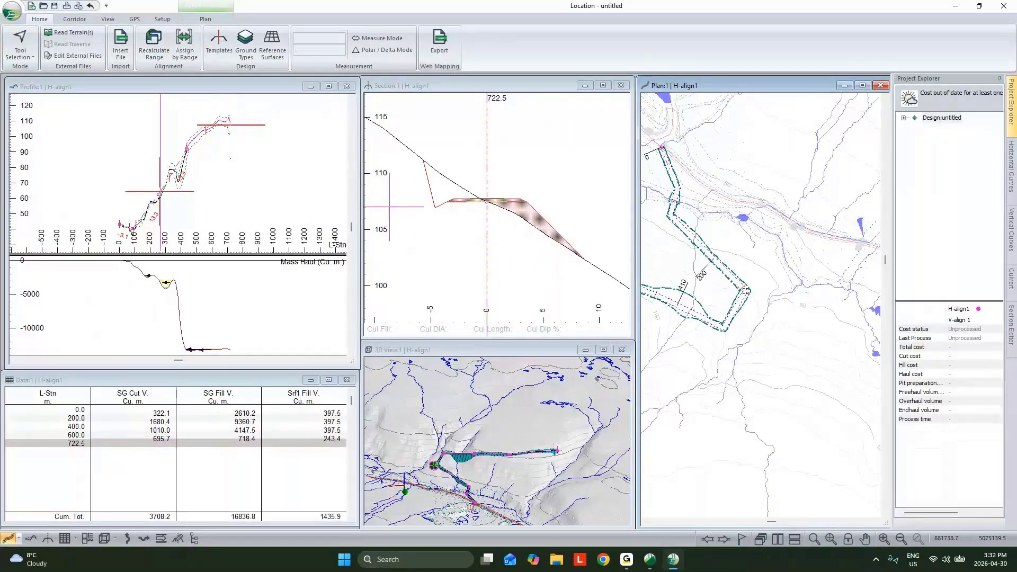
drag(705, 249, 695, 256)
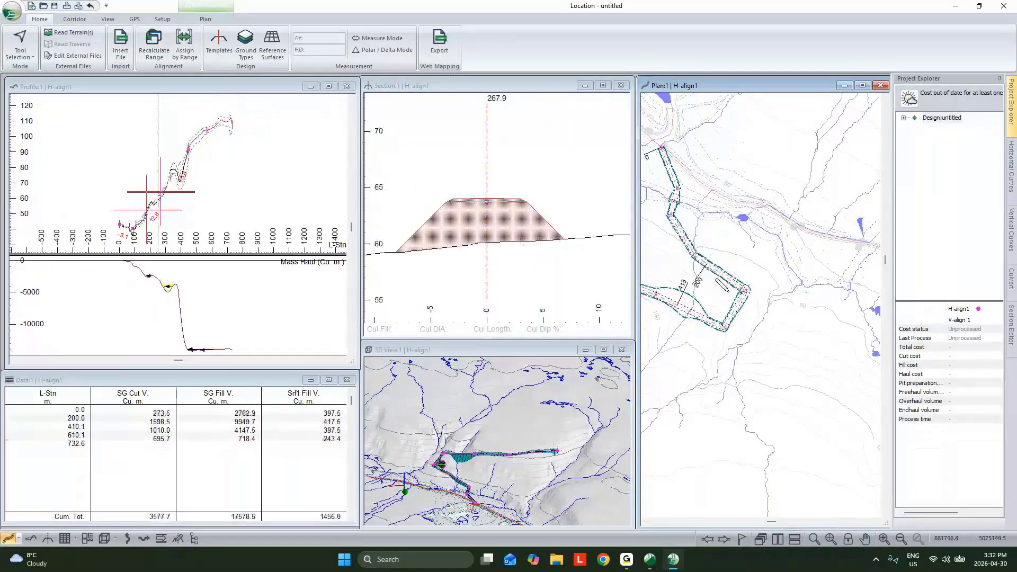
- Give the corner IP at about station 271 m a circular horizontal curve with a 35 m radius
click(1012, 178)
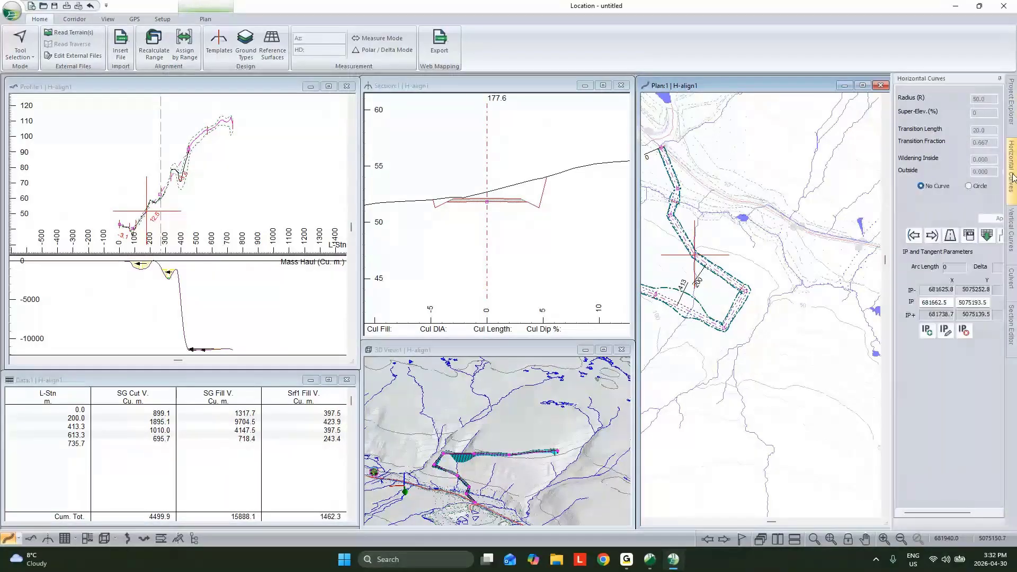
click(928, 235)
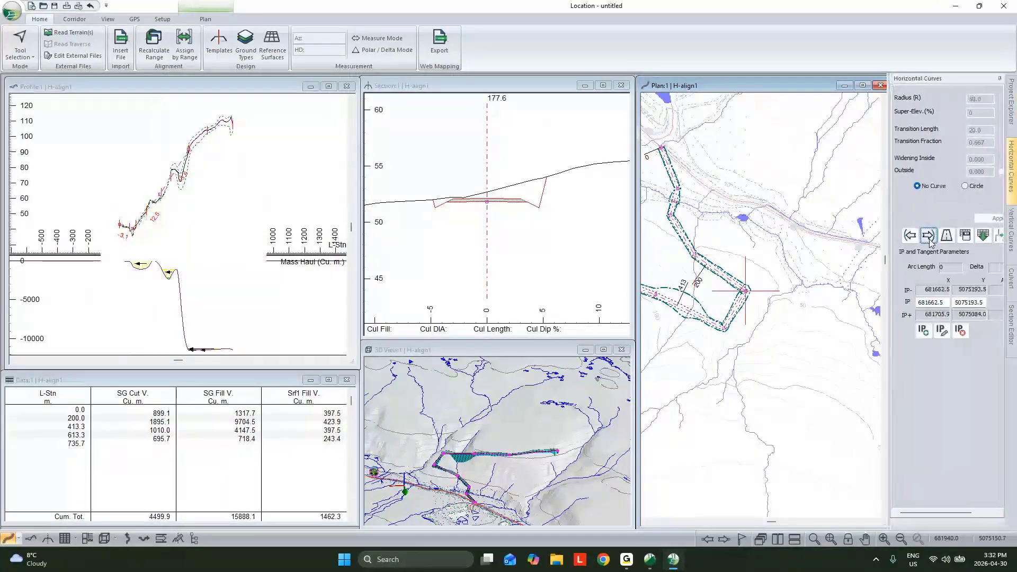
click(965, 186)
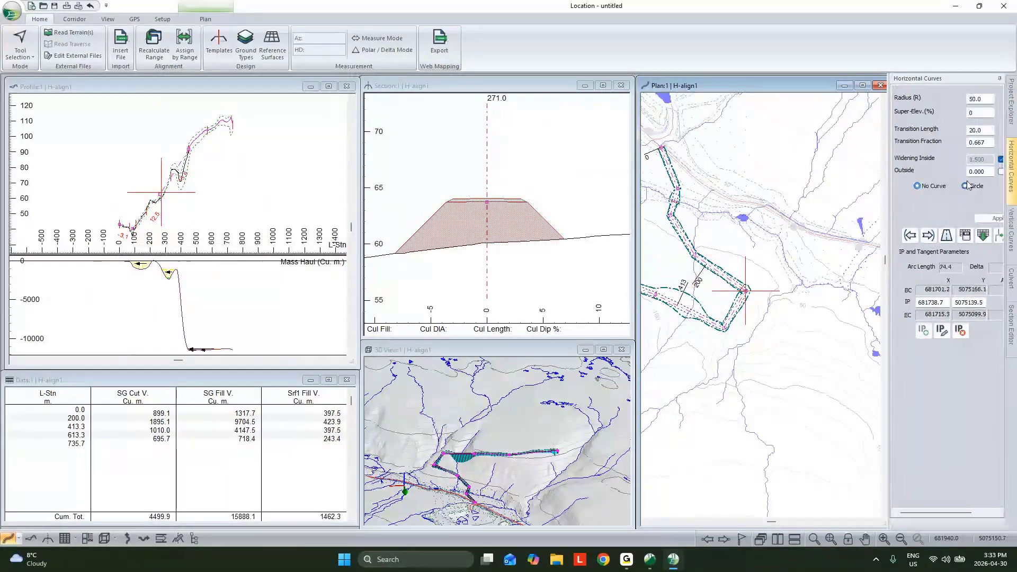
double_click(981, 99)
text(35)
key(Return)
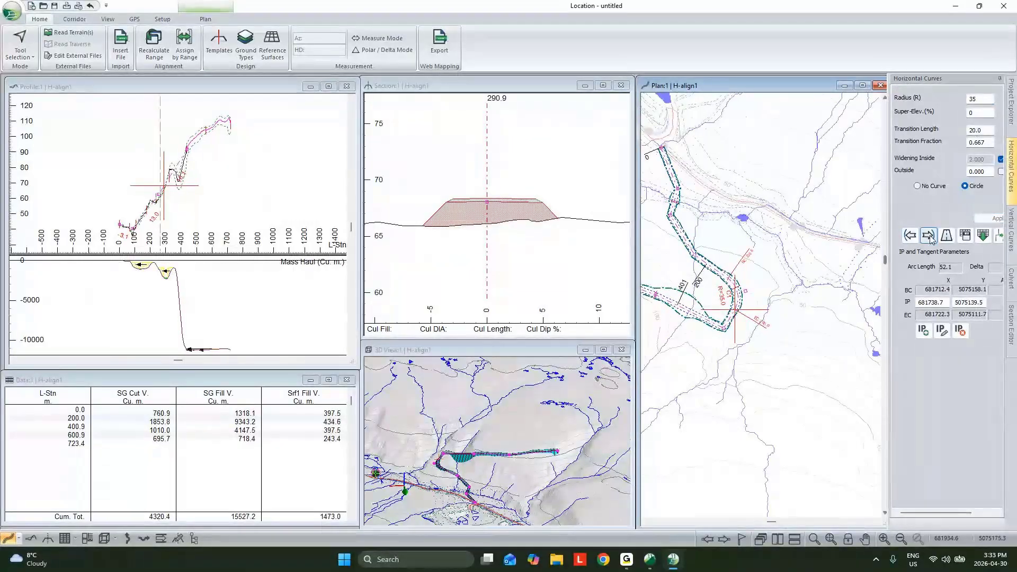
- Shift the first corner IP slightly outward and apply a circular curve with a 35 m radius to the following corner IP at about station 328 m
click(928, 236)
text(35)
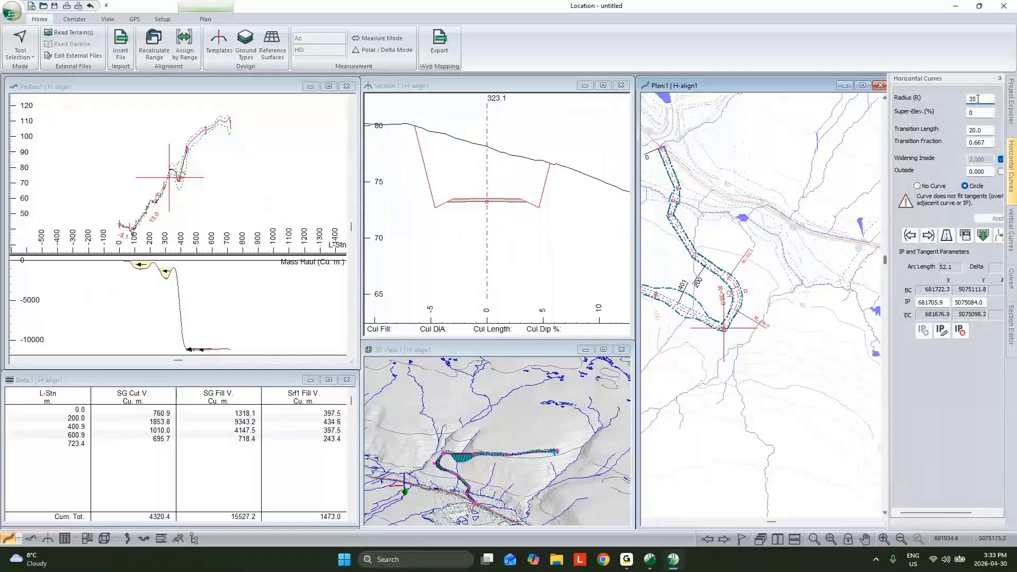
click(929, 236)
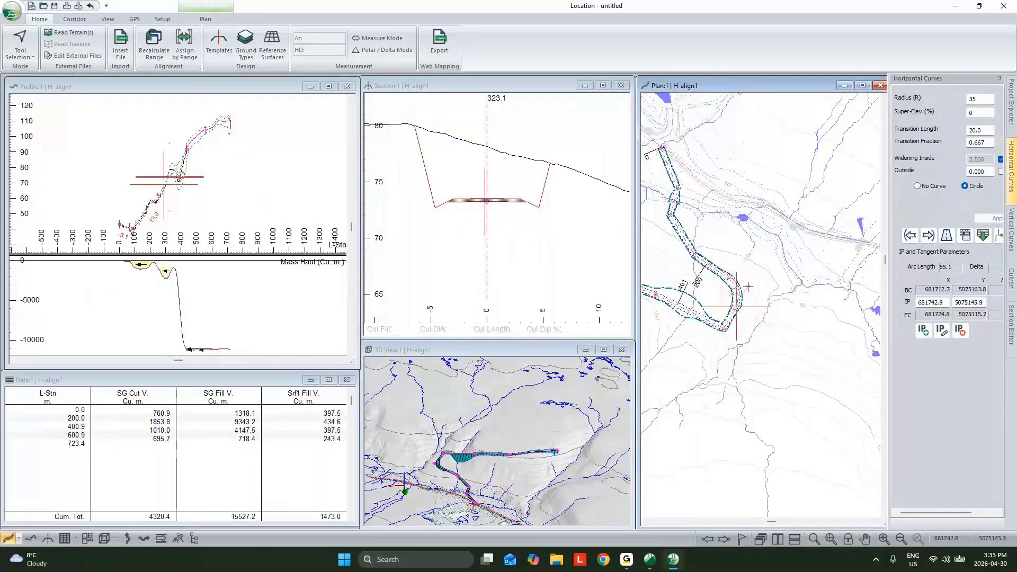
click(929, 236)
click(965, 187)
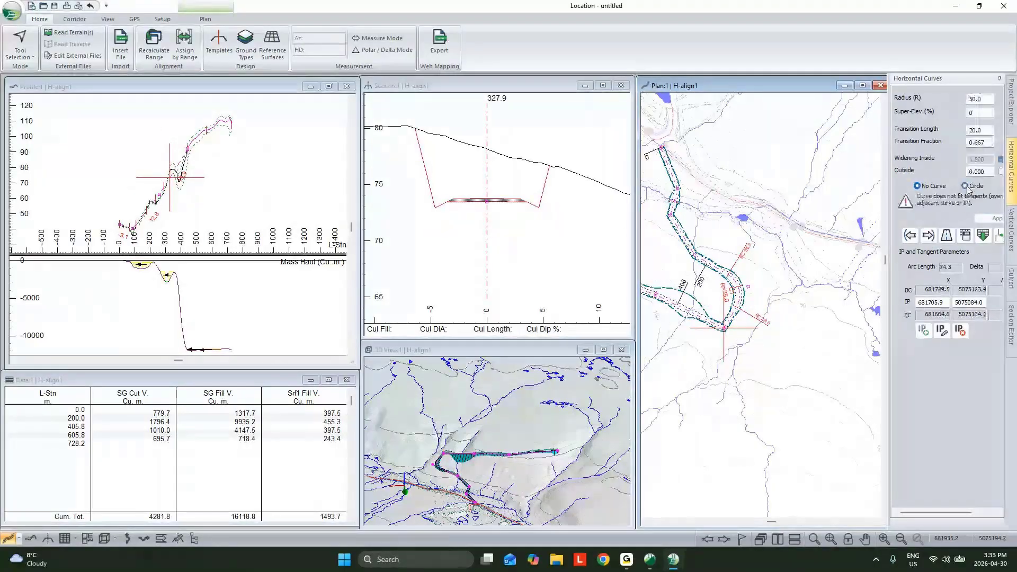
double_click(984, 101)
text(35)
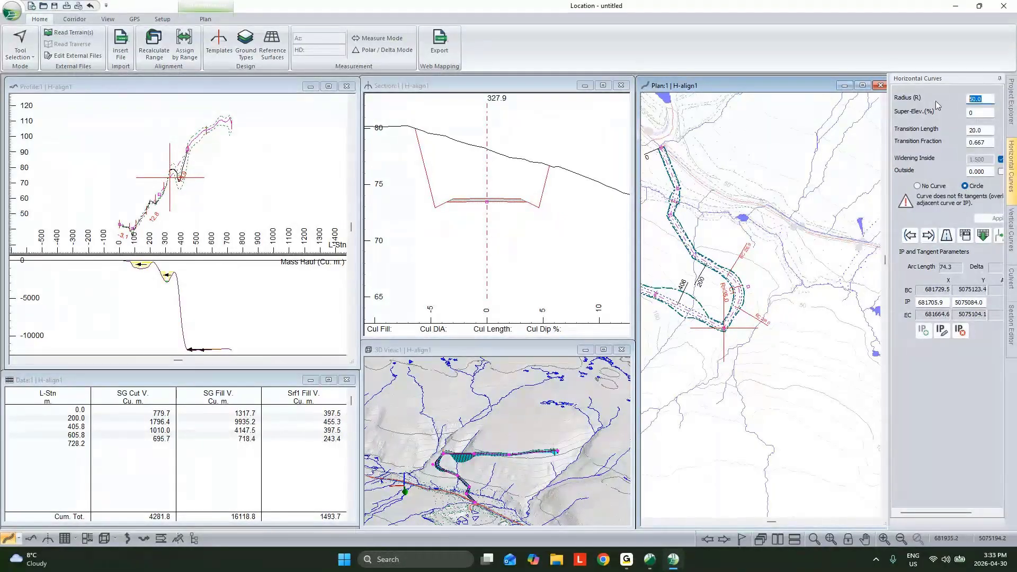
key(Return)
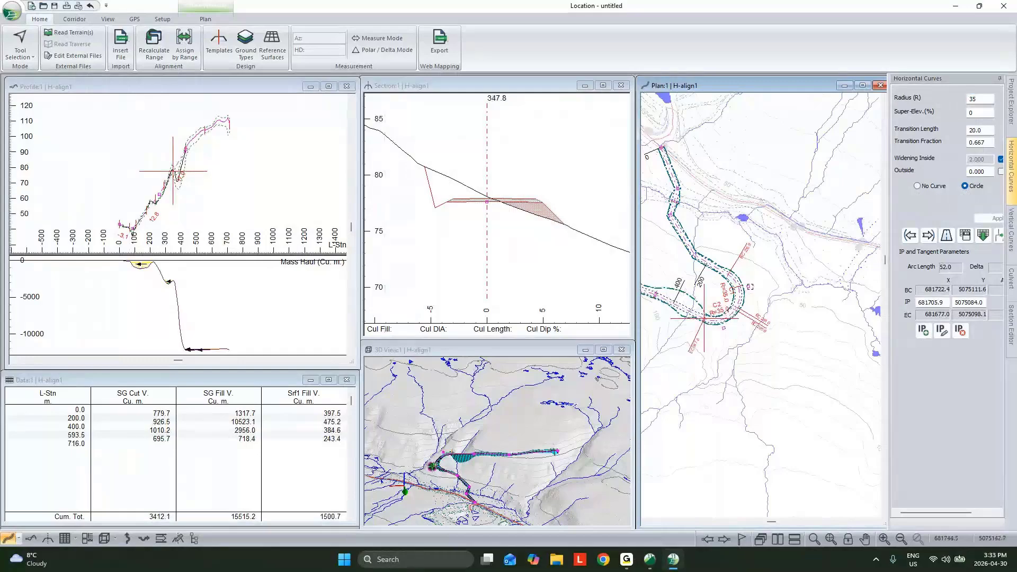
- Nudge the first hairpin IP in plan and move the IP just past the hairpin to about station 378 m
drag(750, 287, 746, 291)
middle_drag(746, 290, 816, 291)
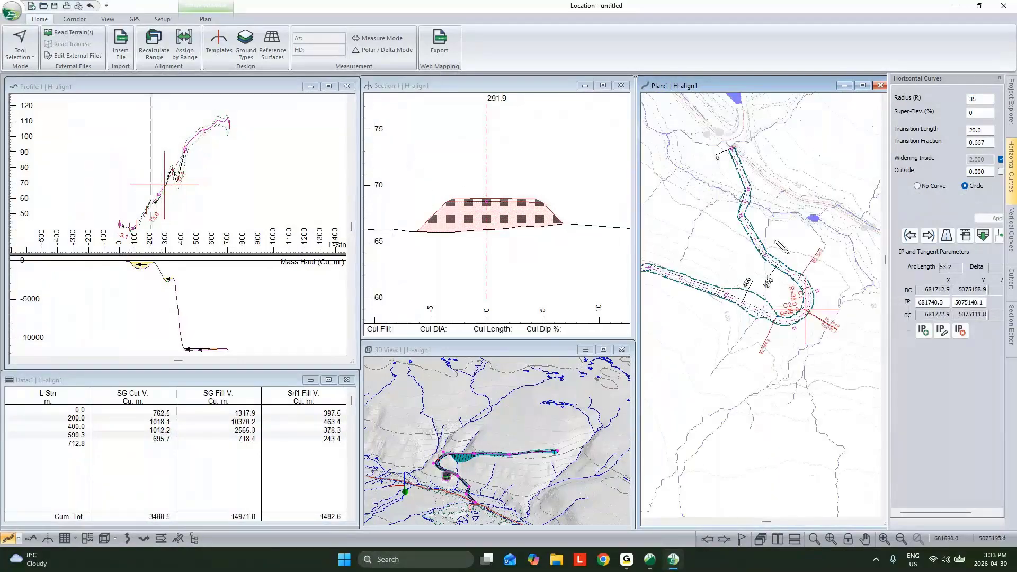
scroll(757, 288, up, 2)
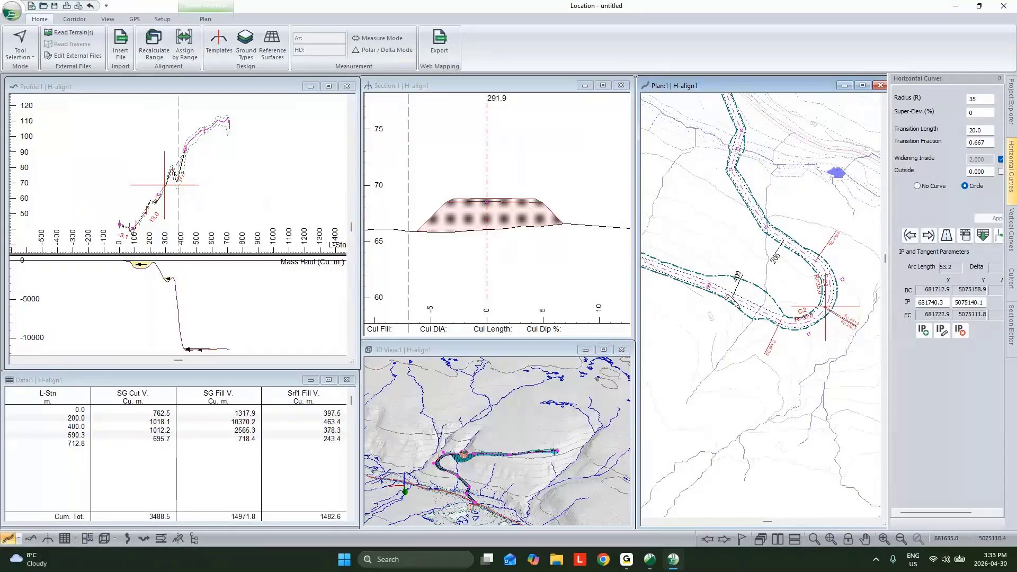
drag(751, 306, 751, 316)
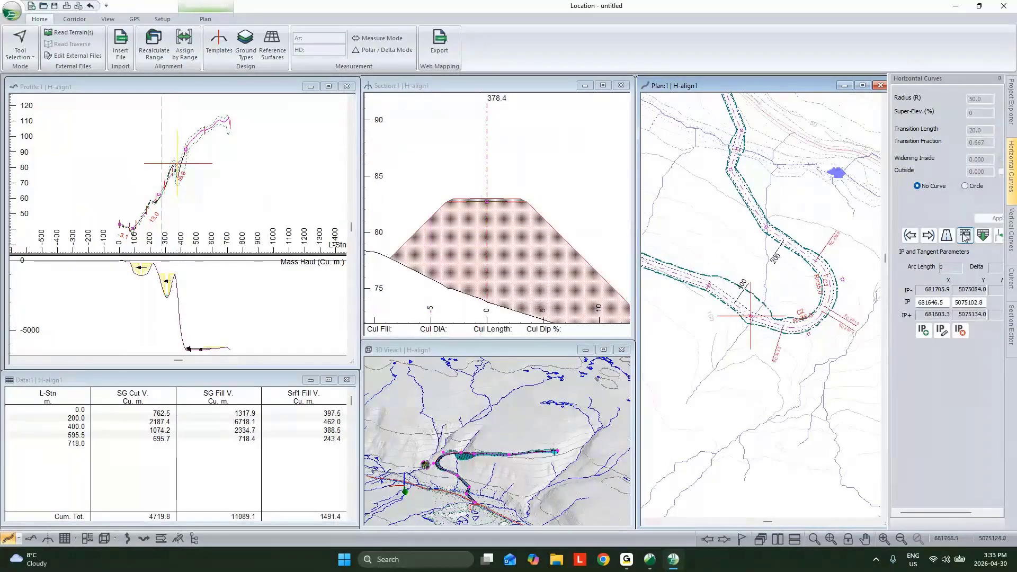
- Apply circular horizontal curves with a 50 m radius to the two IPs after the hairpin, at about stations 378 m and 439 m
click(964, 186)
click(982, 218)
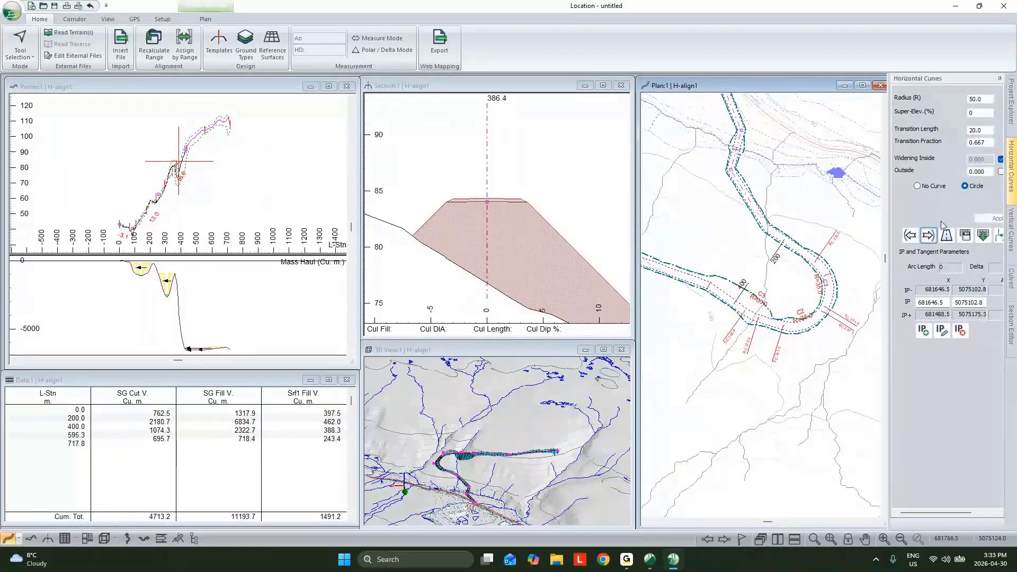
click(964, 187)
click(982, 218)
- Place vertical IPs in the profile at about station 696 m near the alignment's end and at about station 472 m
scroll(173, 159, down, 1)
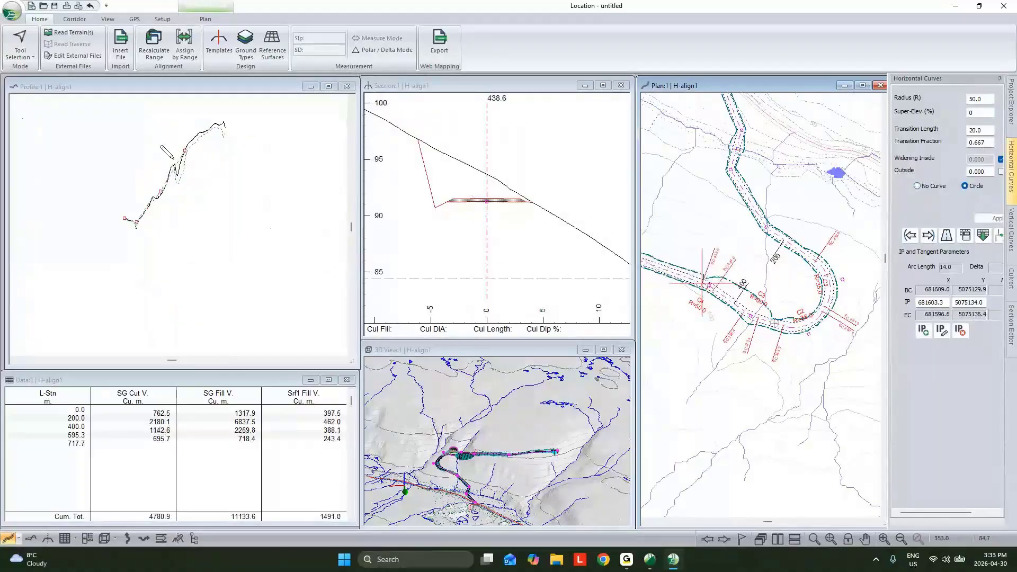
scroll(170, 161, down, 2)
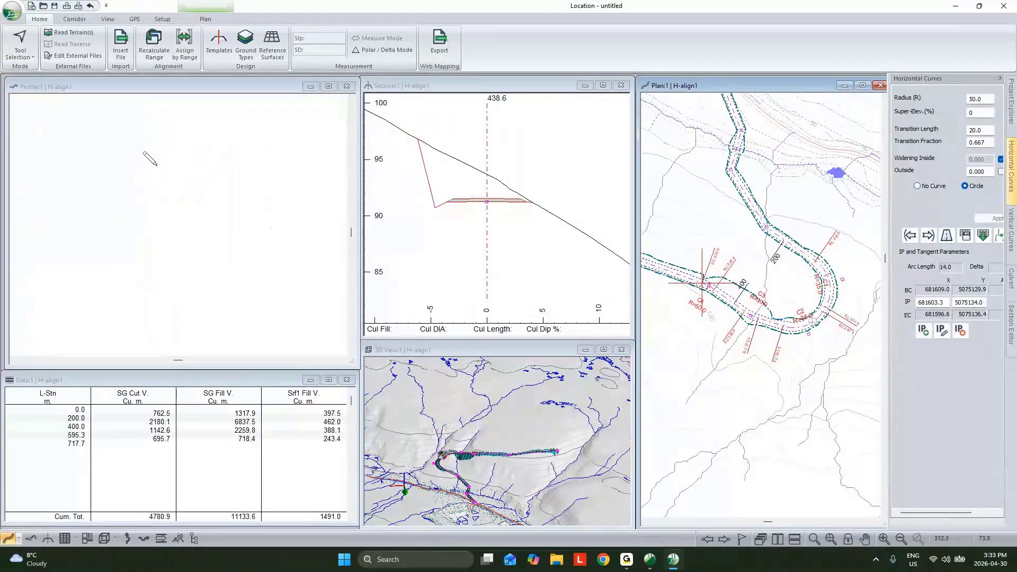
click(220, 114)
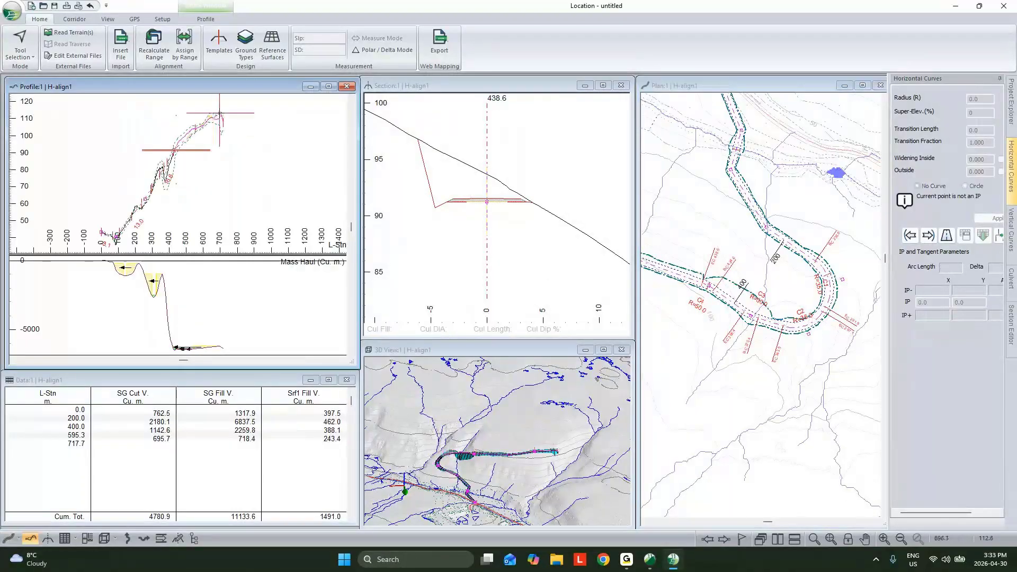
click(181, 140)
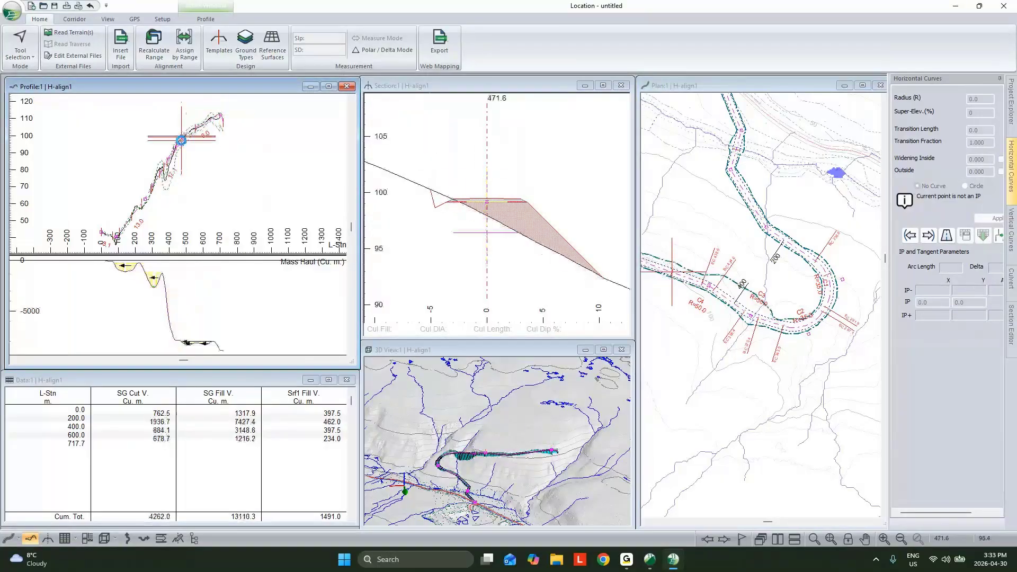
- Extend H-align1 in plan with four more IPs, including ones at about stations 824 m and 1045 m, ending at about station 1161 m
middle_drag(789, 287, 846, 287)
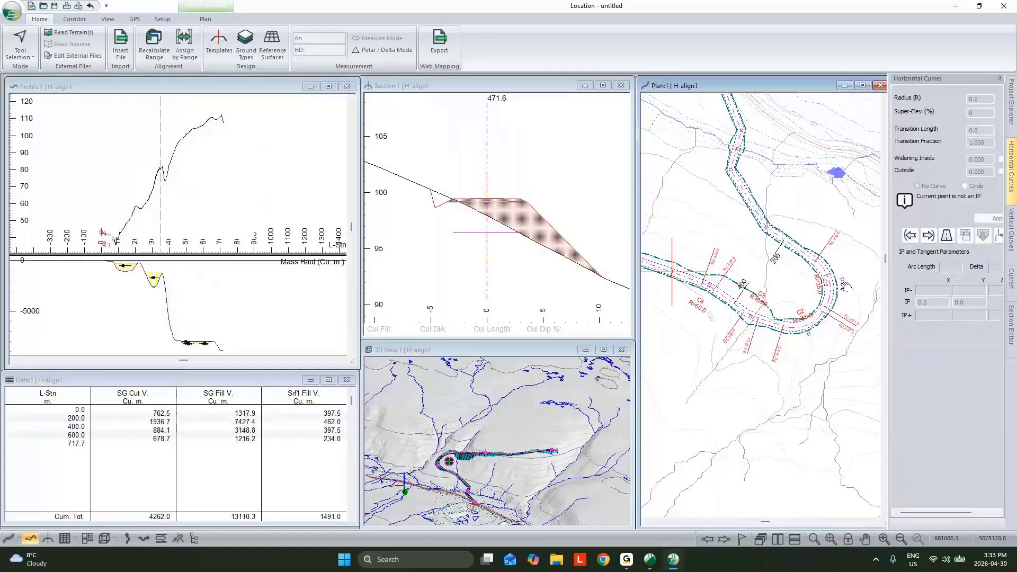
scroll(846, 287, down, 4)
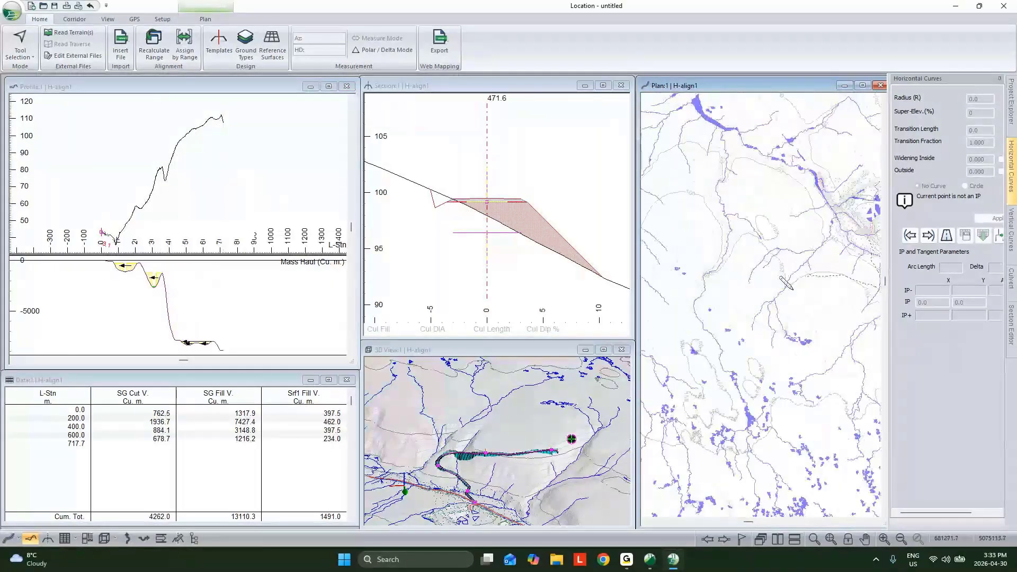
middle_drag(793, 290, 734, 276)
click(724, 297)
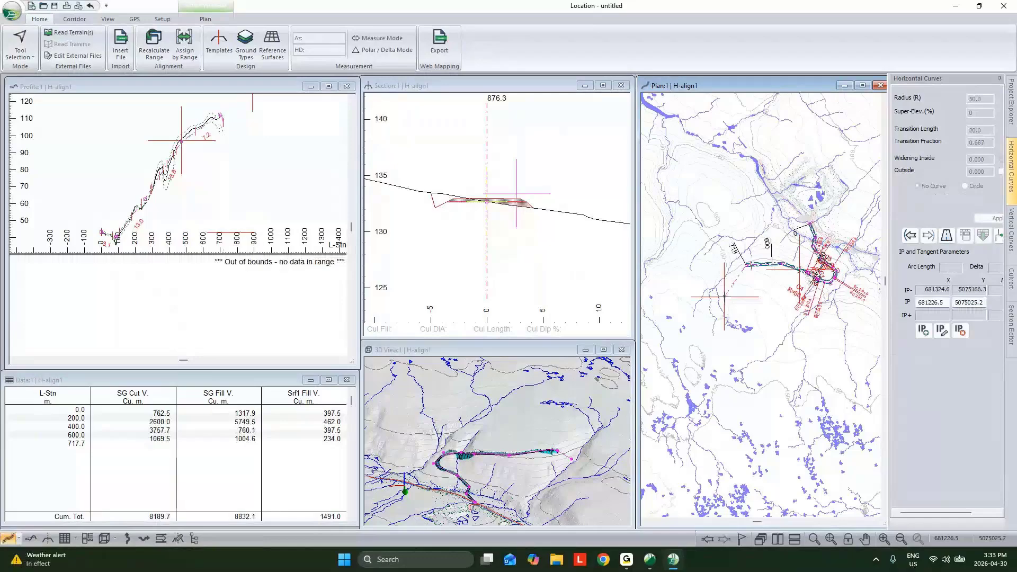
click(735, 285)
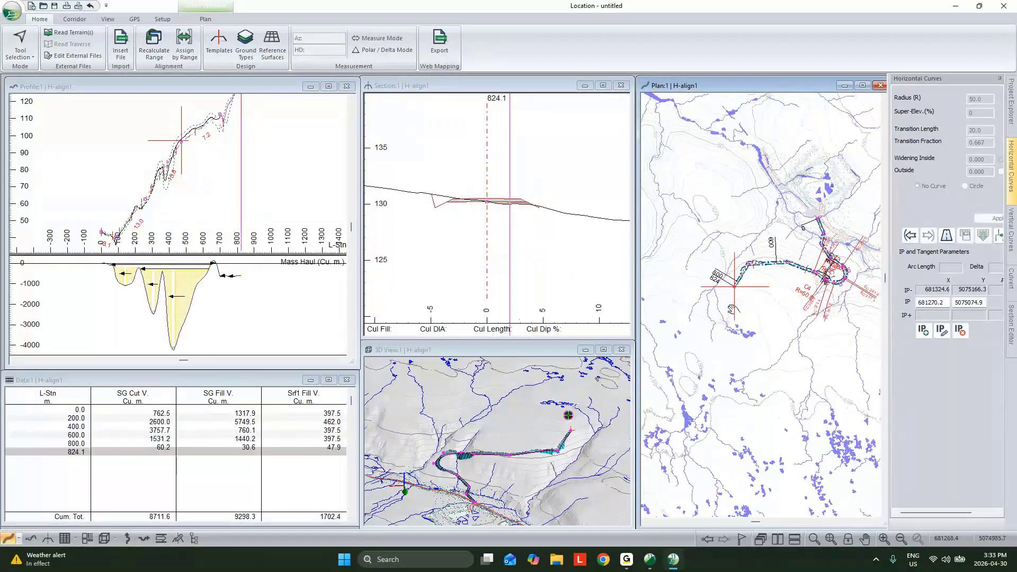
click(727, 297)
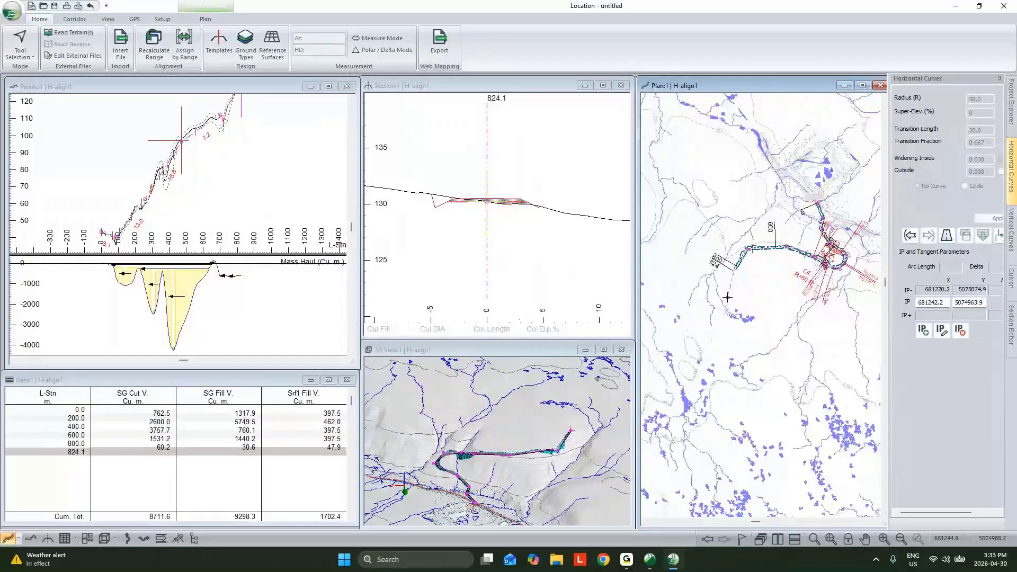
click(705, 314)
click(194, 162)
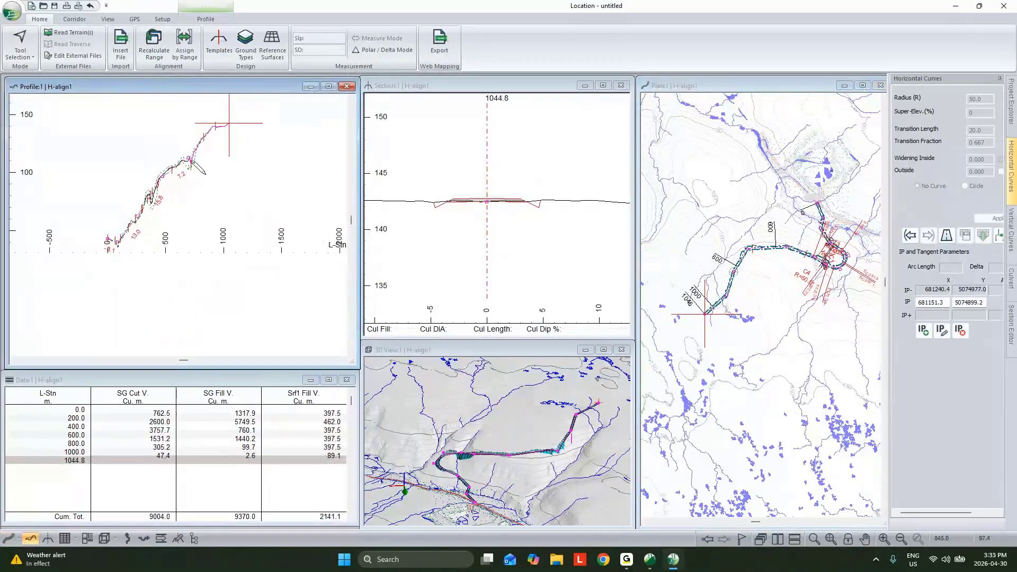
click(720, 337)
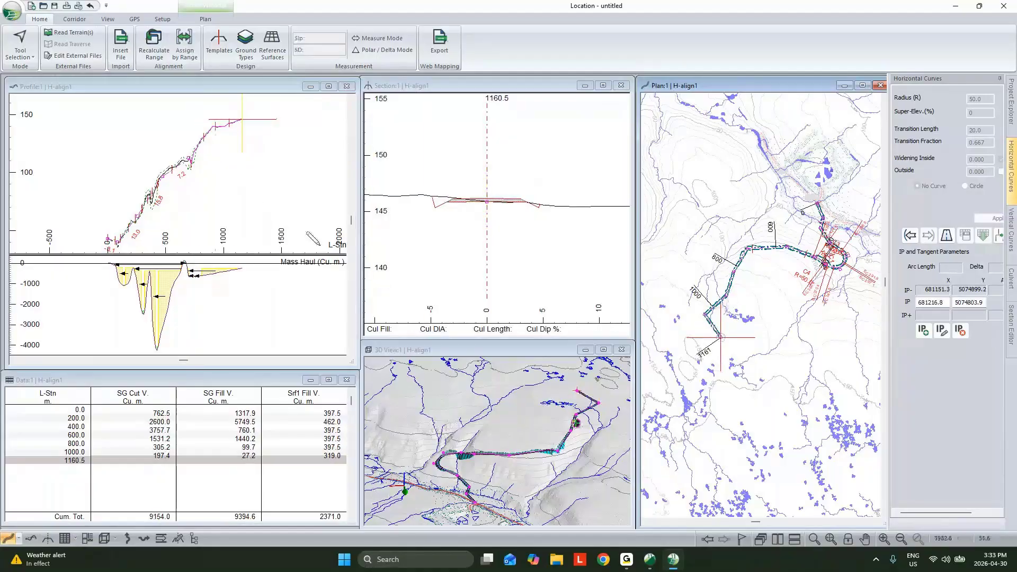
- Extend the vertical alignment with IPs at about stations 913 m and 1161 m, and adjust the preceding vertical IP to about station 694 m
click(213, 126)
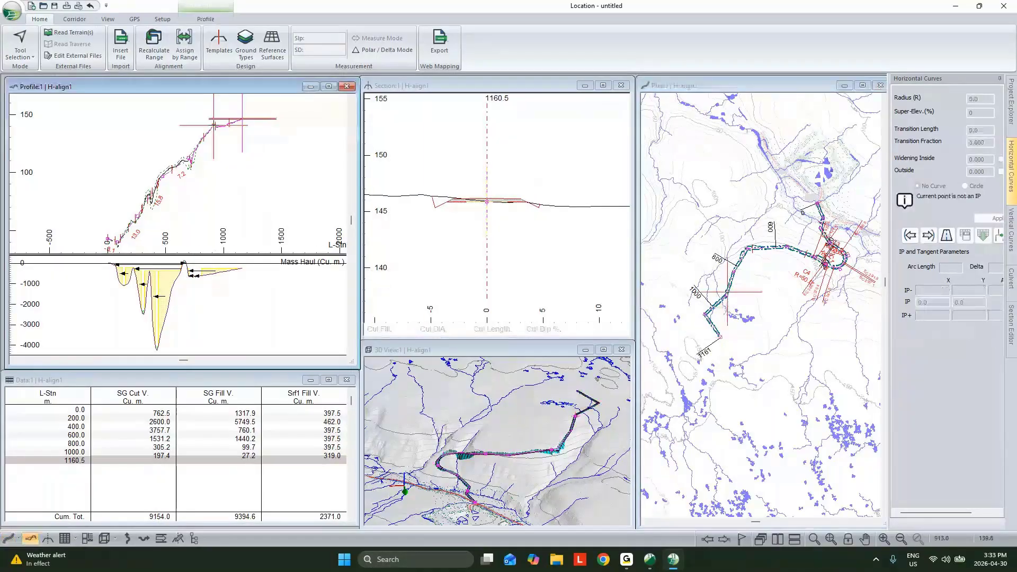
click(242, 118)
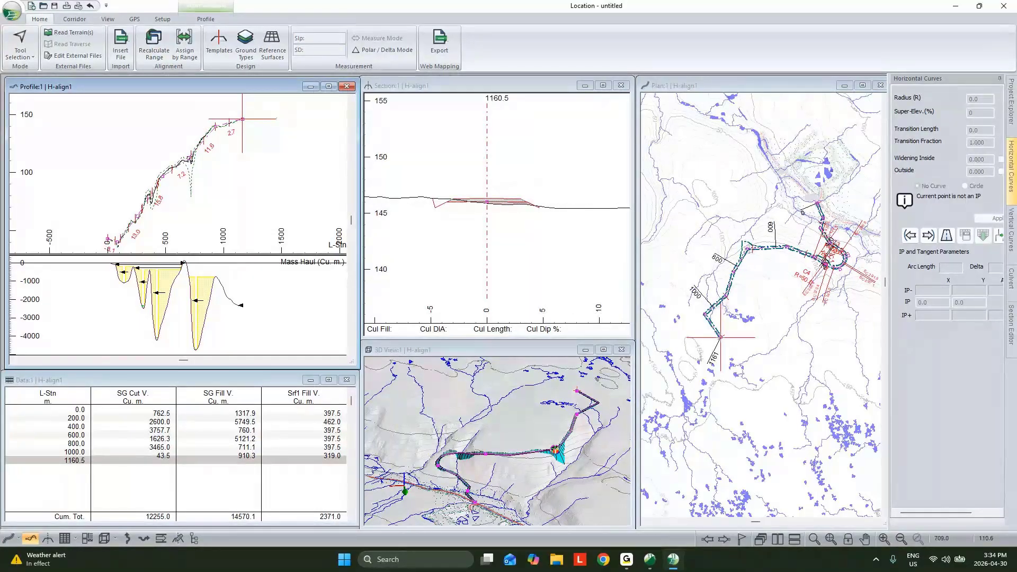
click(189, 157)
- Apply a circular horizontal curve with a 150 m radius to the sharp corner IP at about station 718 m
right_click(761, 232)
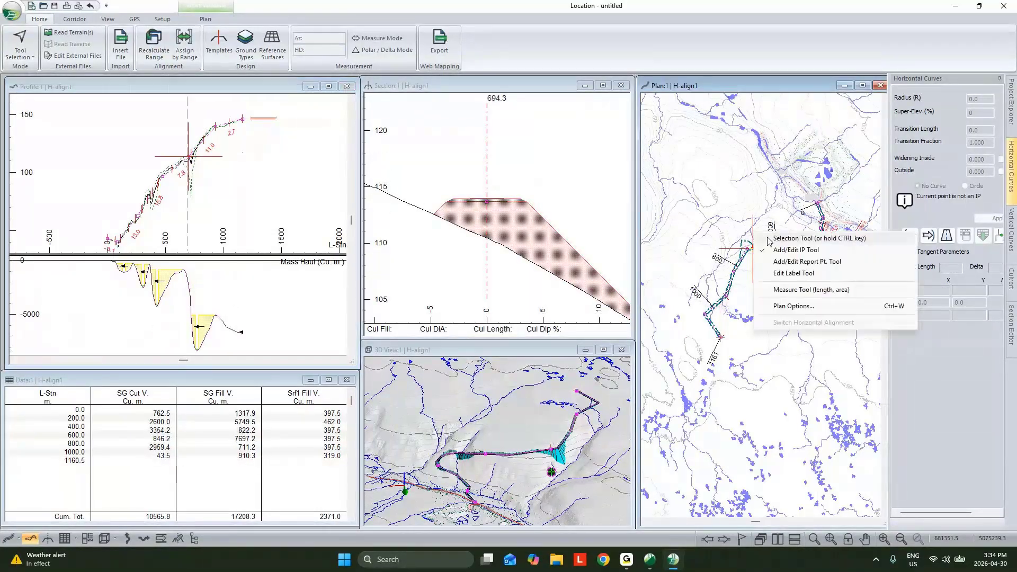
scroll(750, 244, up, 4)
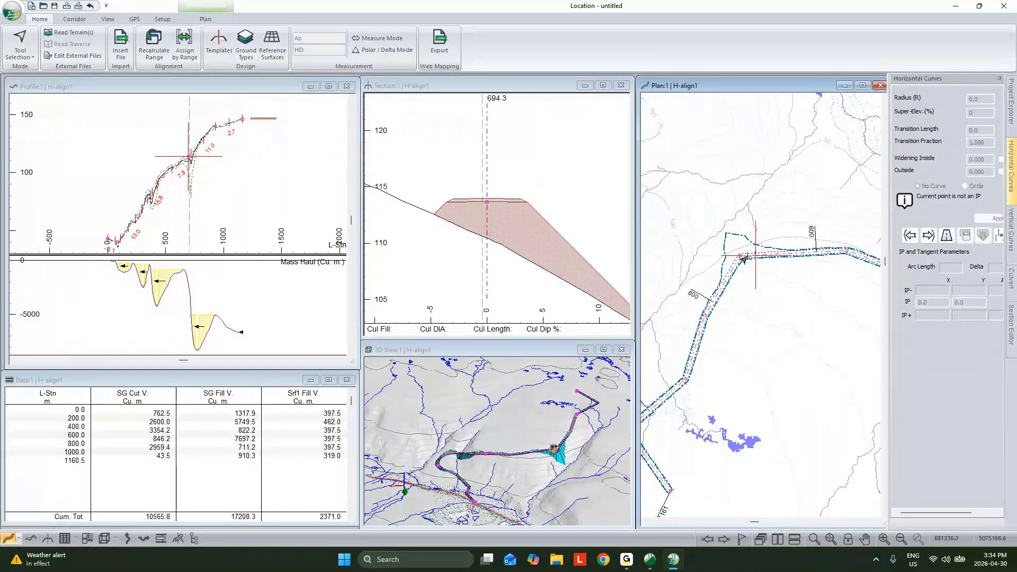
click(741, 257)
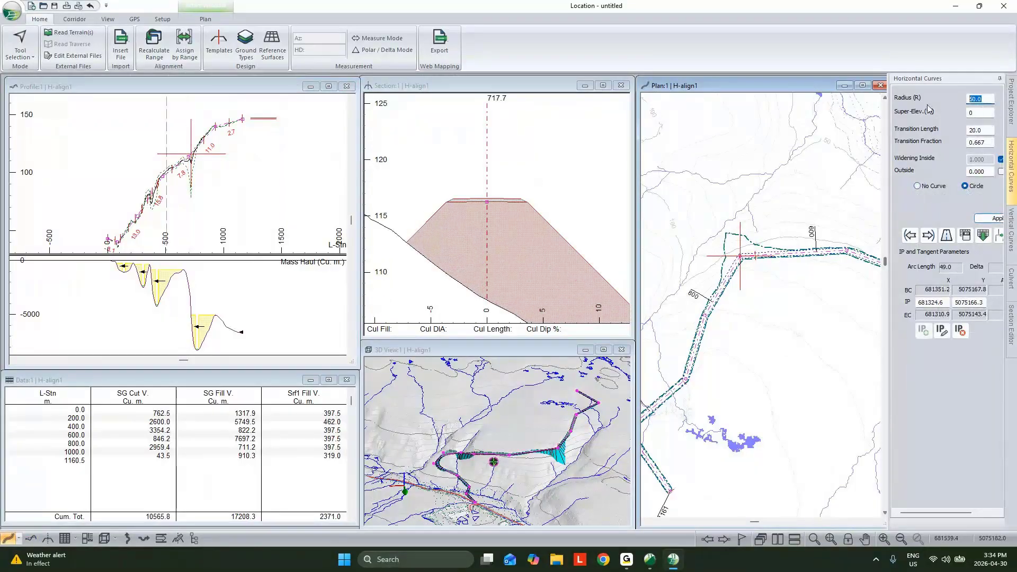
text(1)
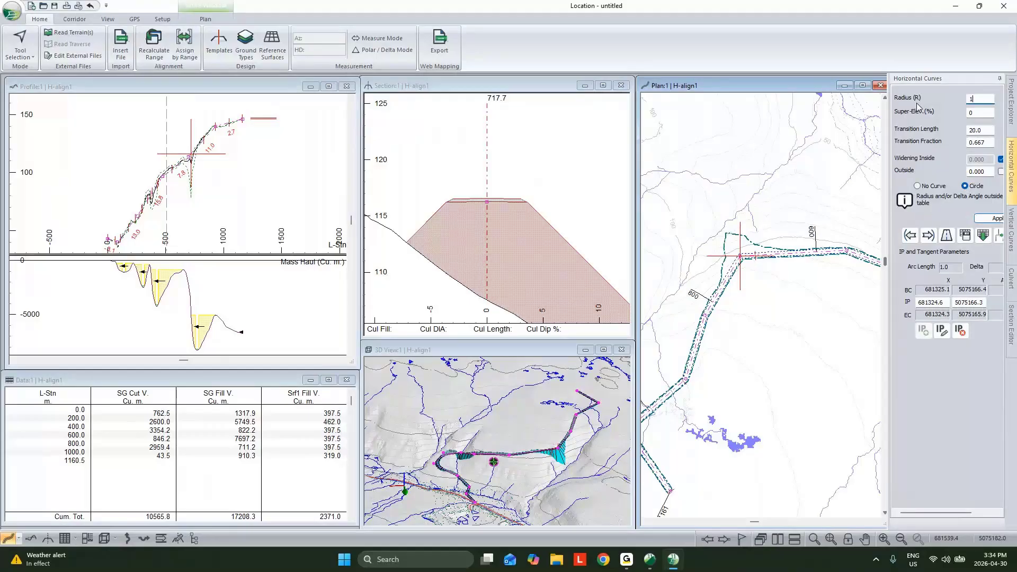
text(50)
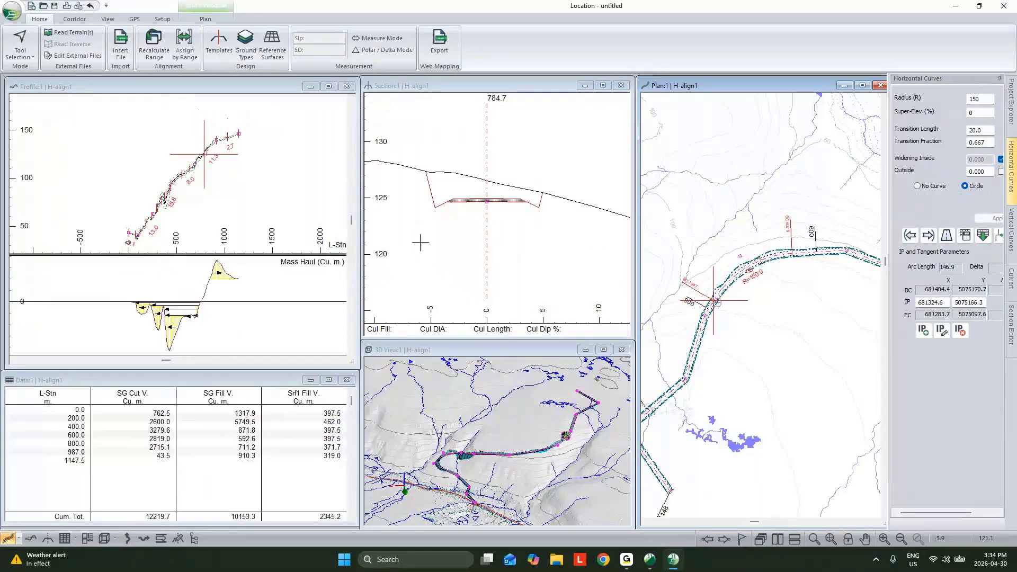
- Auto-generate horizontal curves at the default radius along all of H-align1, without deleting the existing curves first
scroll(847, 270, down, 1)
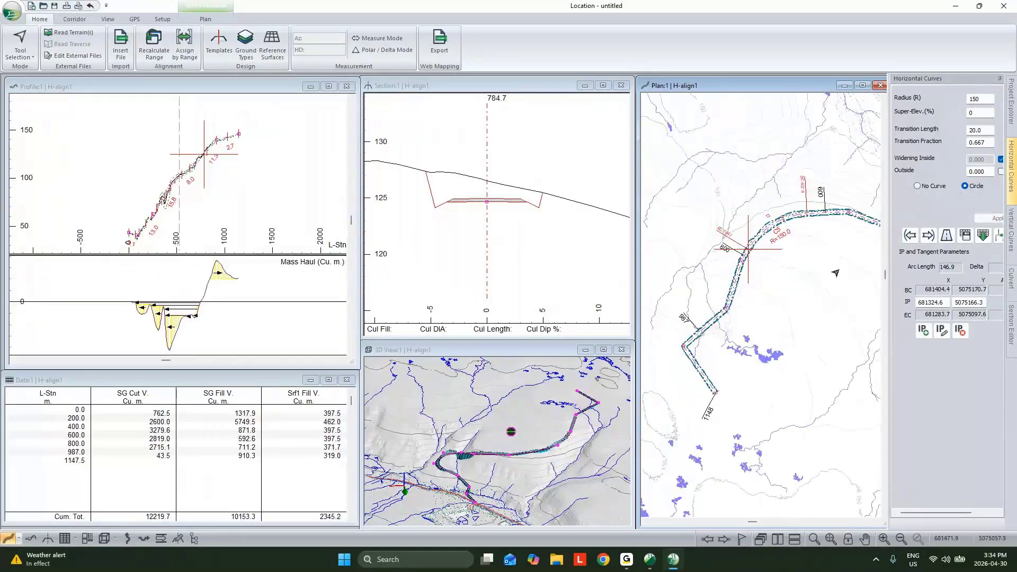
middle_drag(864, 261, 742, 281)
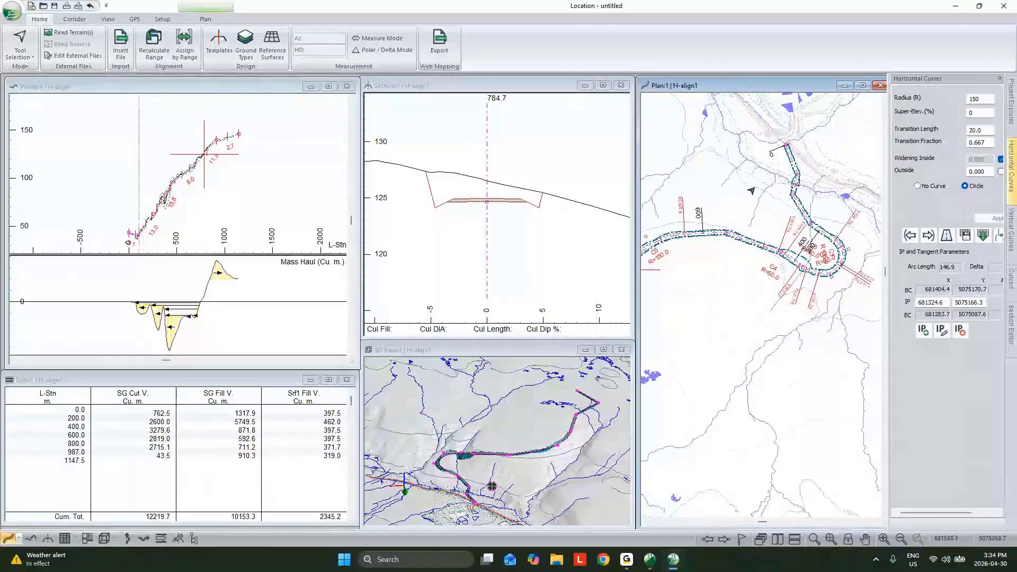
click(952, 233)
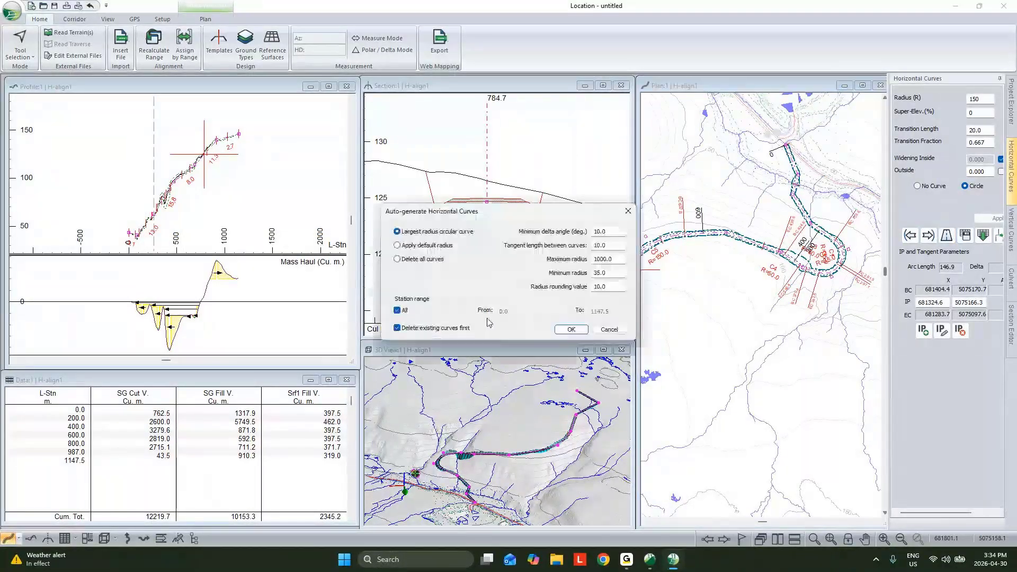
click(397, 245)
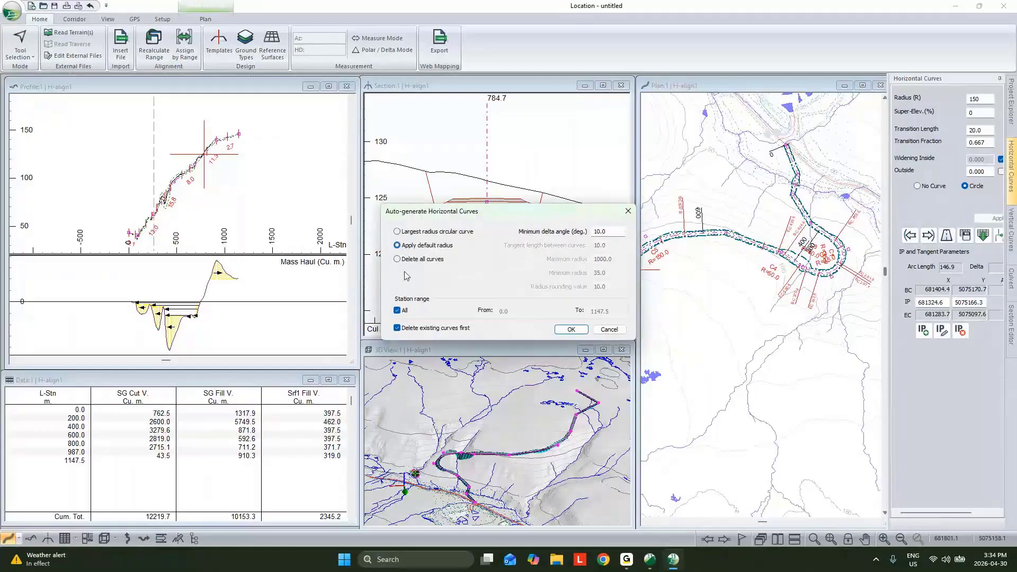
click(397, 328)
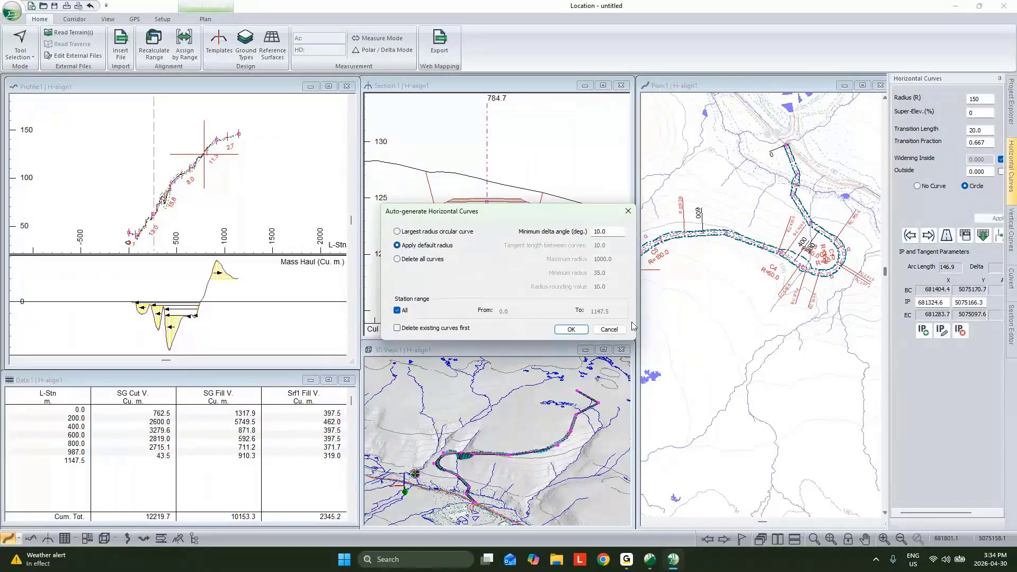
click(571, 331)
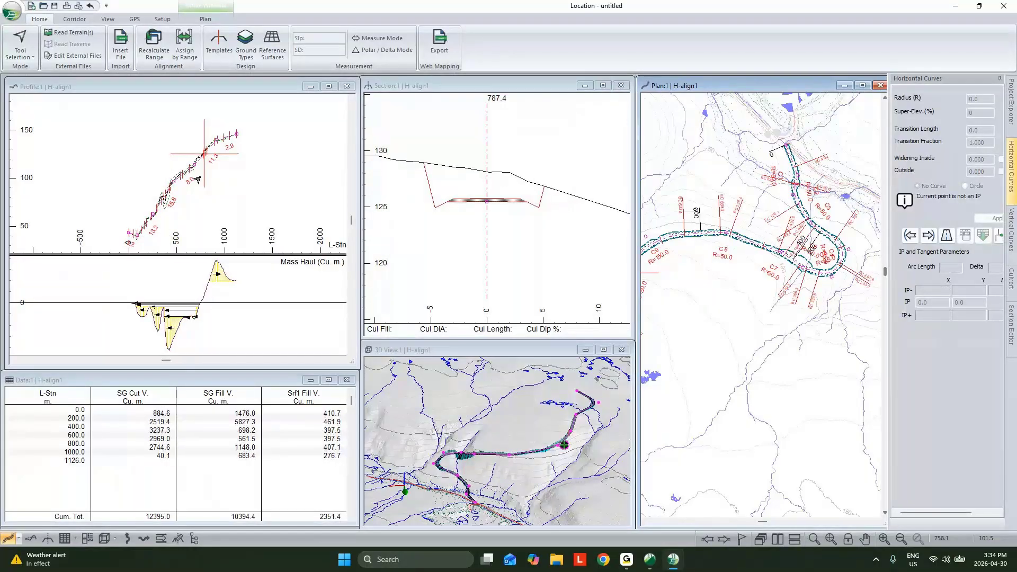
- Apply a parabolic vertical curve with a parabolic rate (K) of 10 to the IP at station 85.9 m
scroll(185, 195, up, 3)
scroll(159, 206, down, 2)
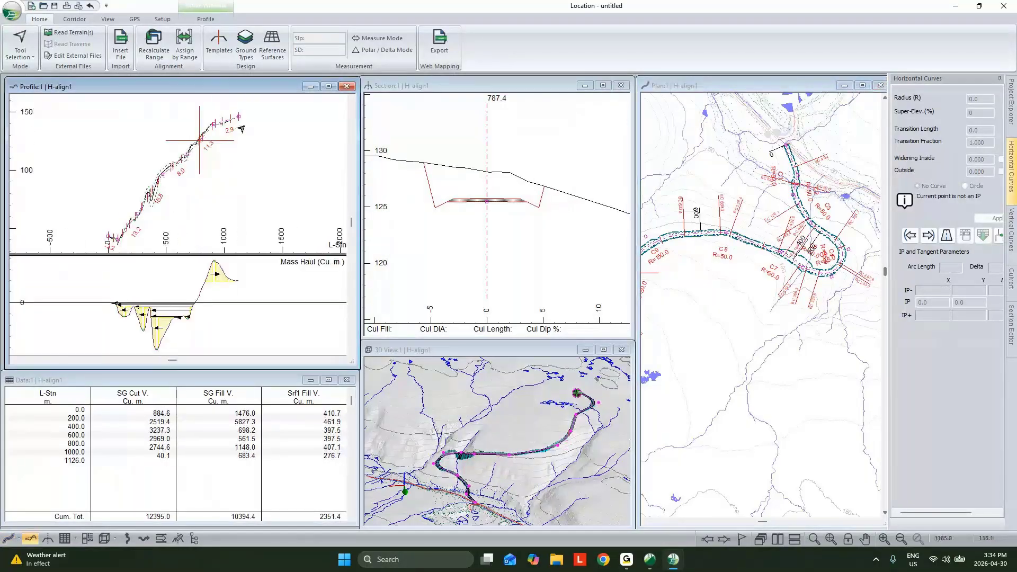
scroll(117, 236, up, 4)
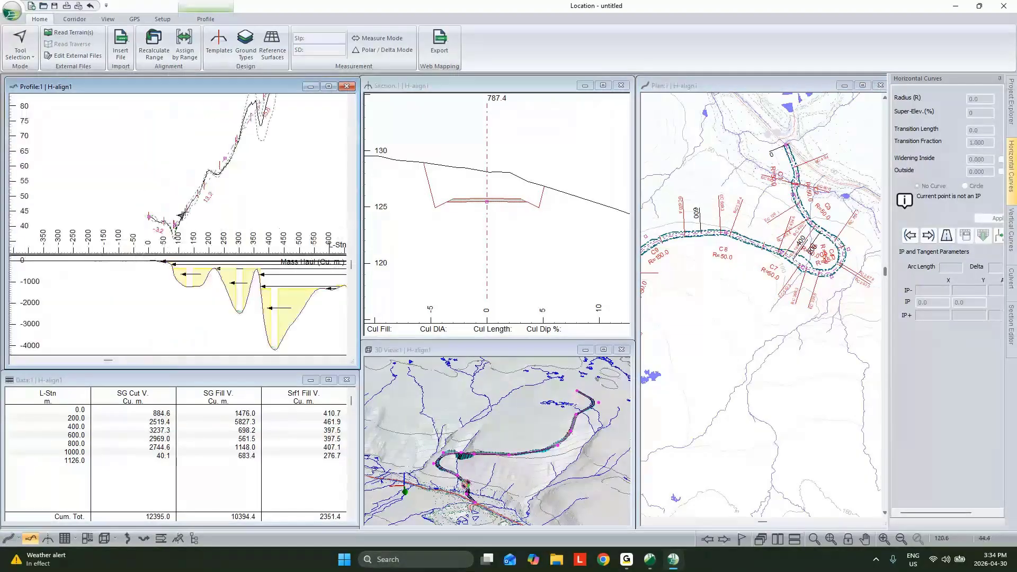
middle_drag(182, 224, 185, 187)
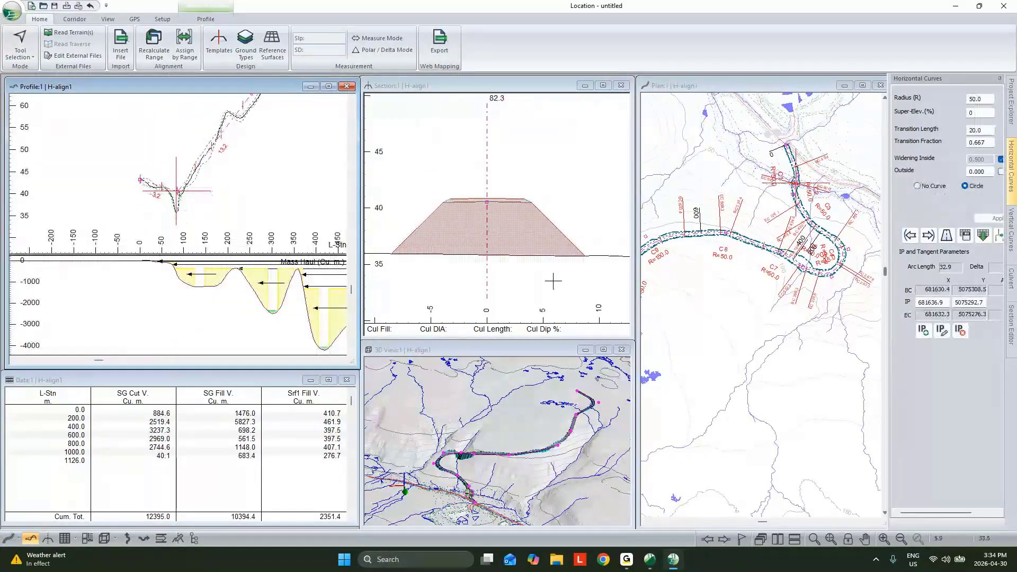
click(1011, 229)
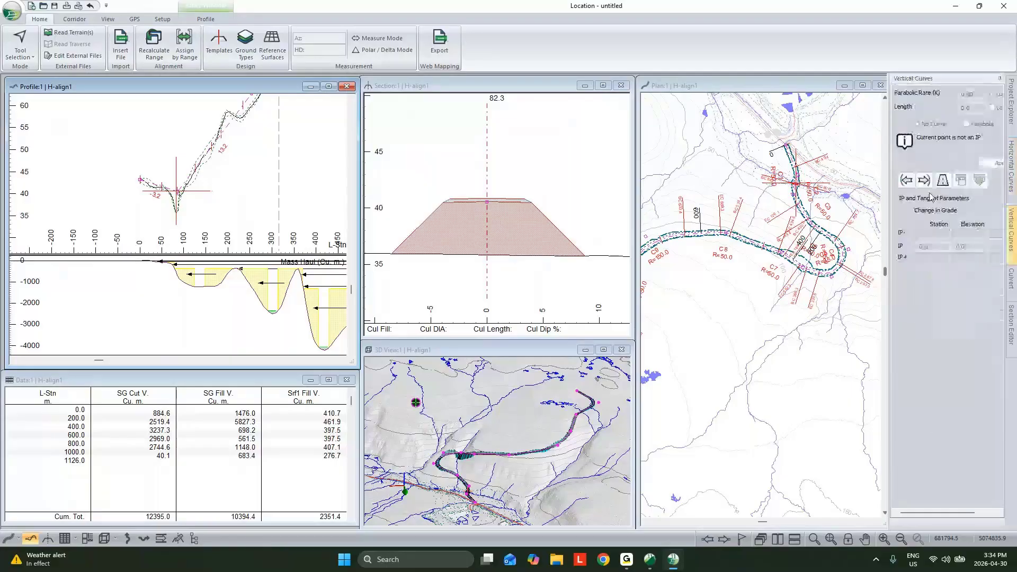
click(925, 181)
click(967, 124)
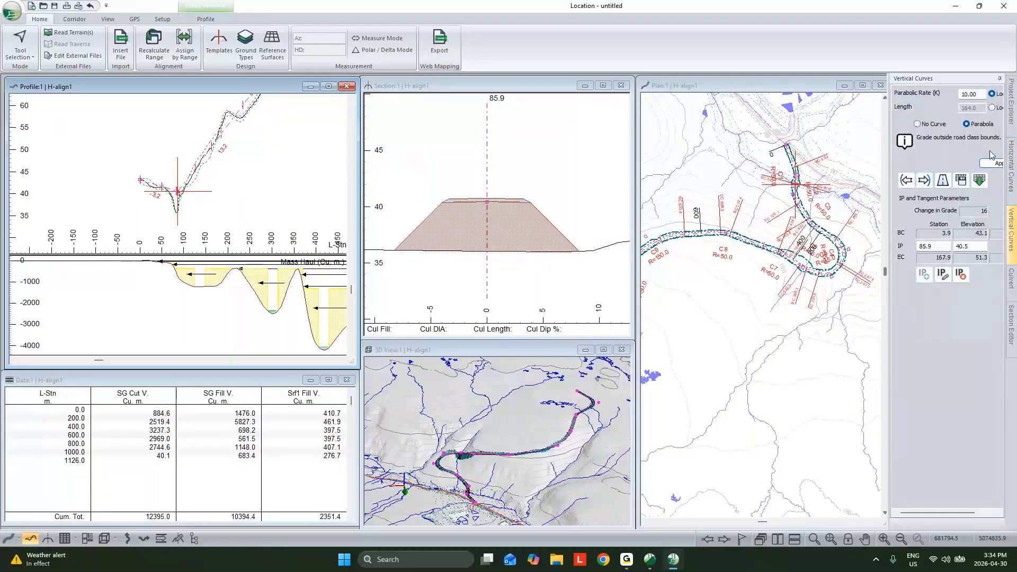
click(986, 164)
- Fit a parabolic vertical curve with K 10 at the following IP, station 253.5 m
click(925, 181)
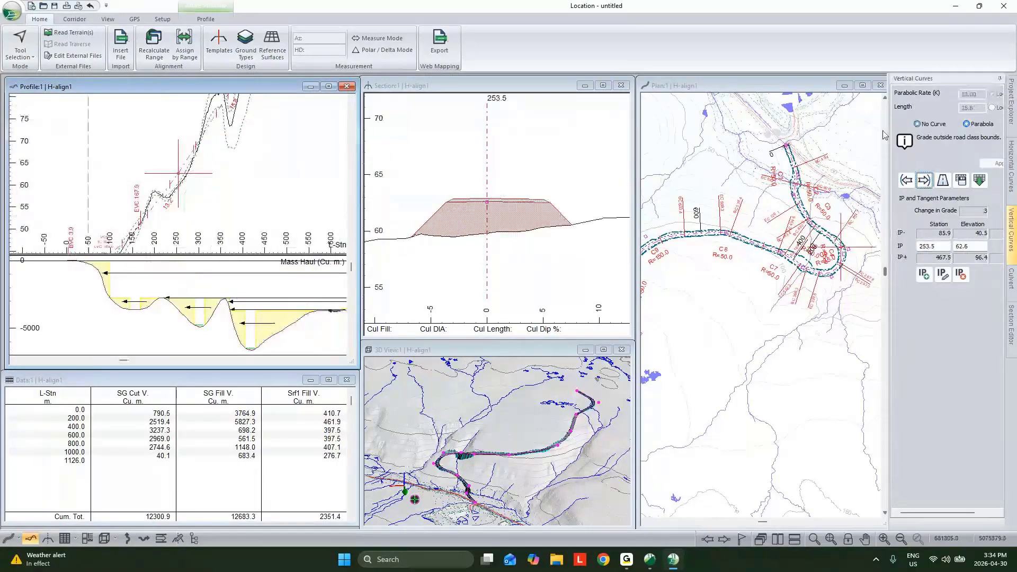
click(966, 125)
click(993, 164)
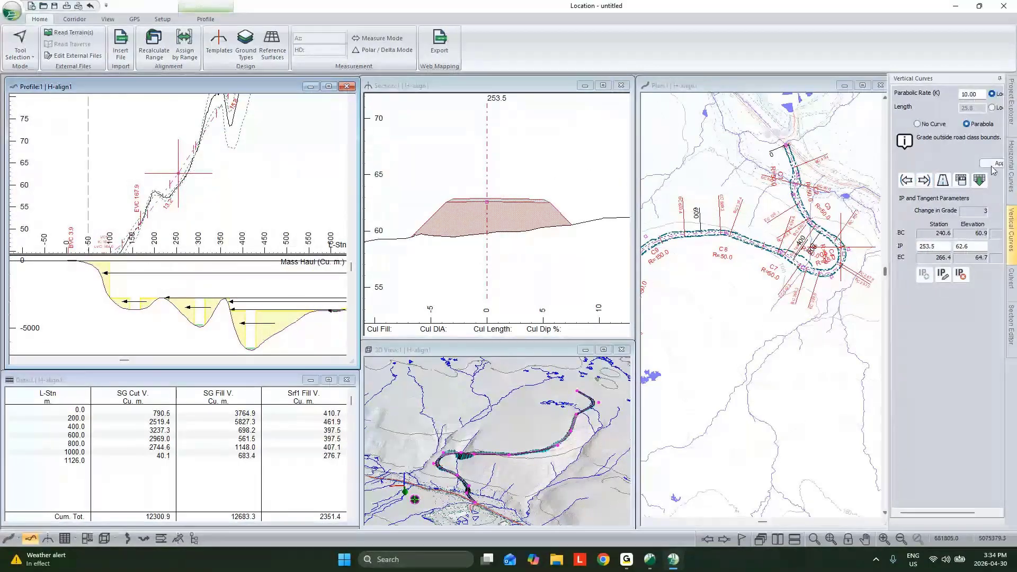
- Add a parabolic vertical curve with K 10 at the vertical IP at station 467.5 m
scroll(194, 168, down, 2)
middle_drag(193, 167, 161, 208)
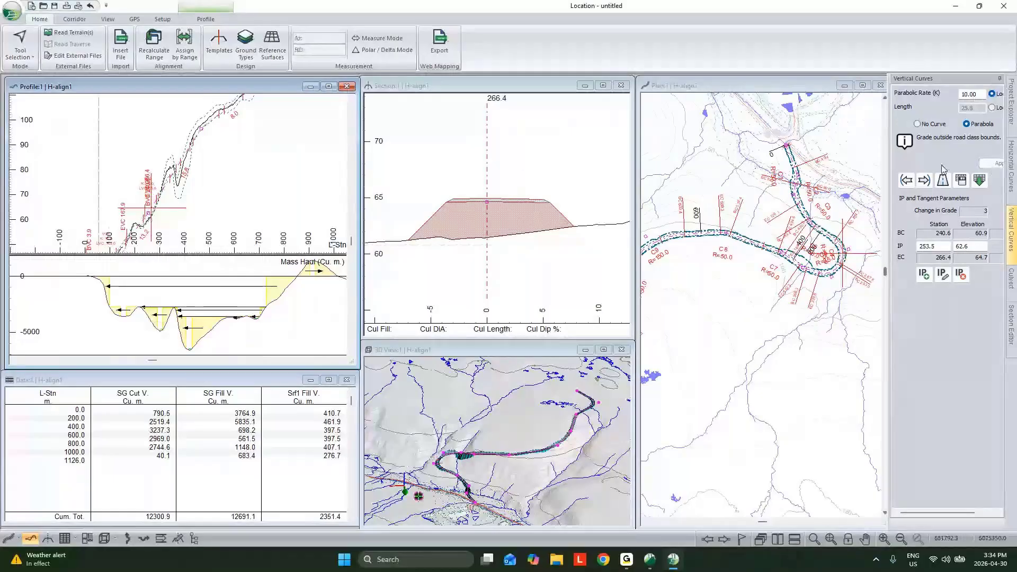
click(925, 180)
click(963, 126)
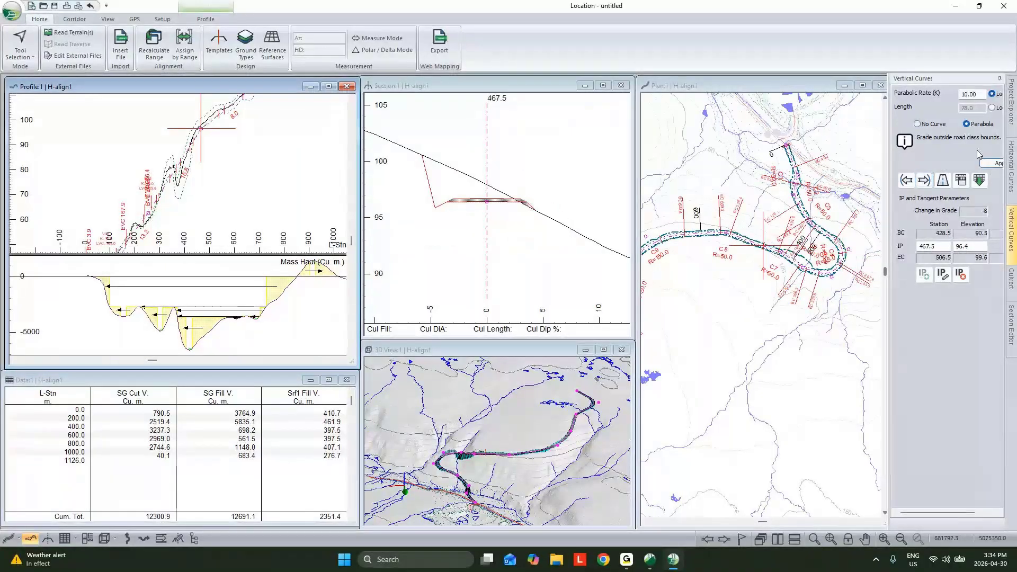
click(990, 164)
- Apply parabolic vertical curves with K 10 to the remaining IPs at stations 683.3 m and 913.8 m
scroll(211, 174, down, 1)
middle_drag(211, 175, 173, 206)
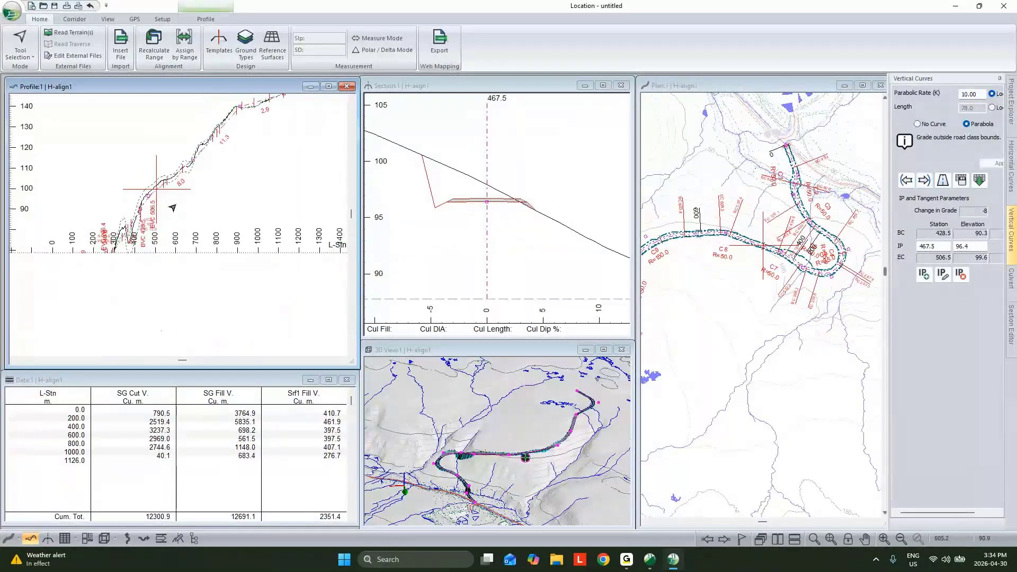
click(925, 180)
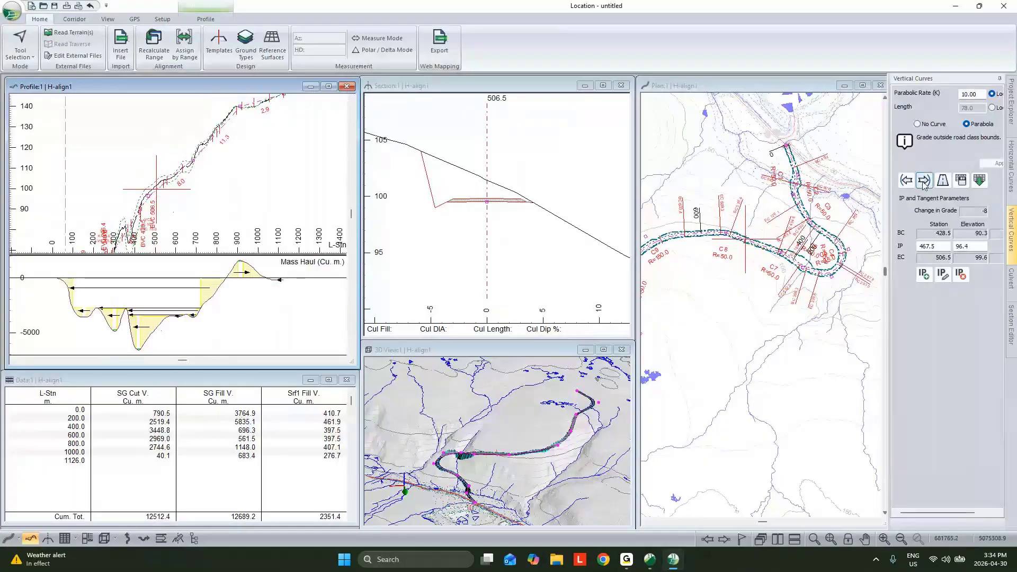
click(924, 181)
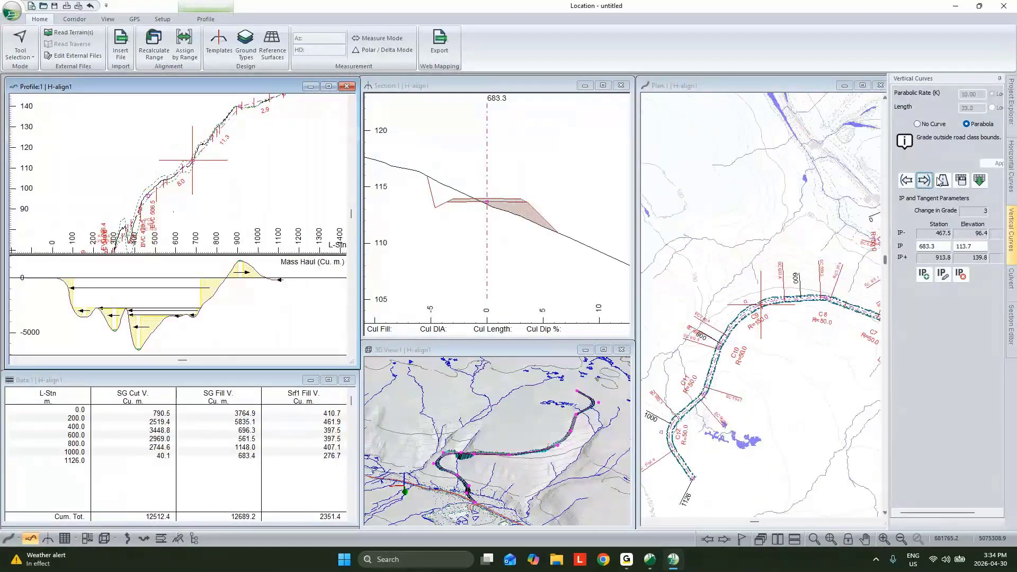
click(929, 181)
click(973, 128)
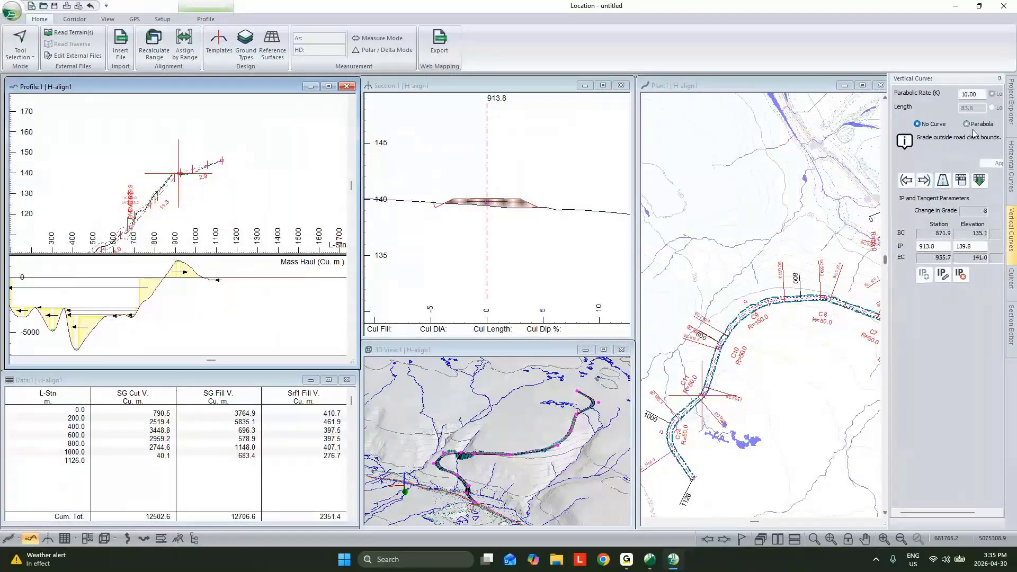
click(973, 130)
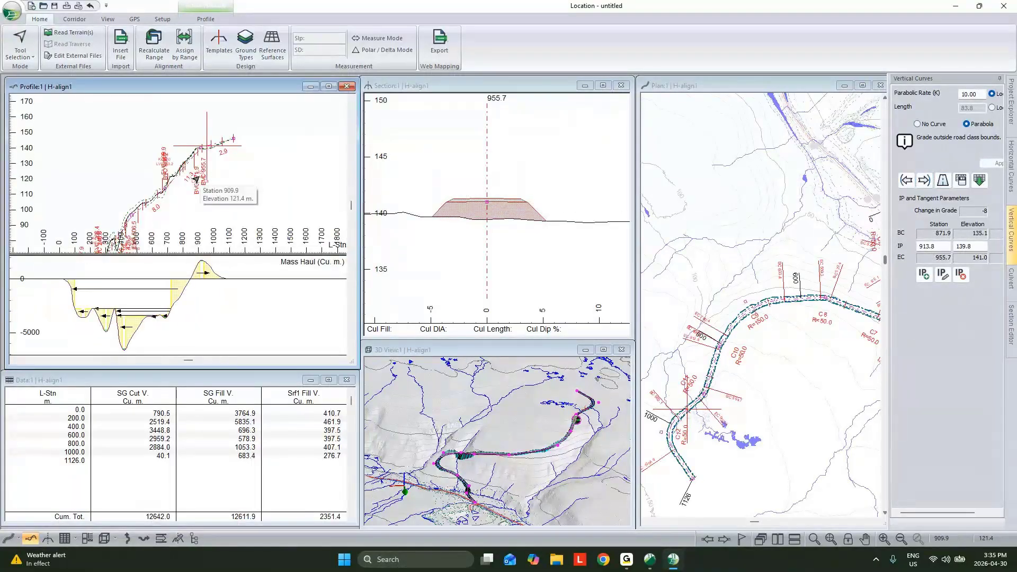
middle_drag(223, 175, 227, 173)
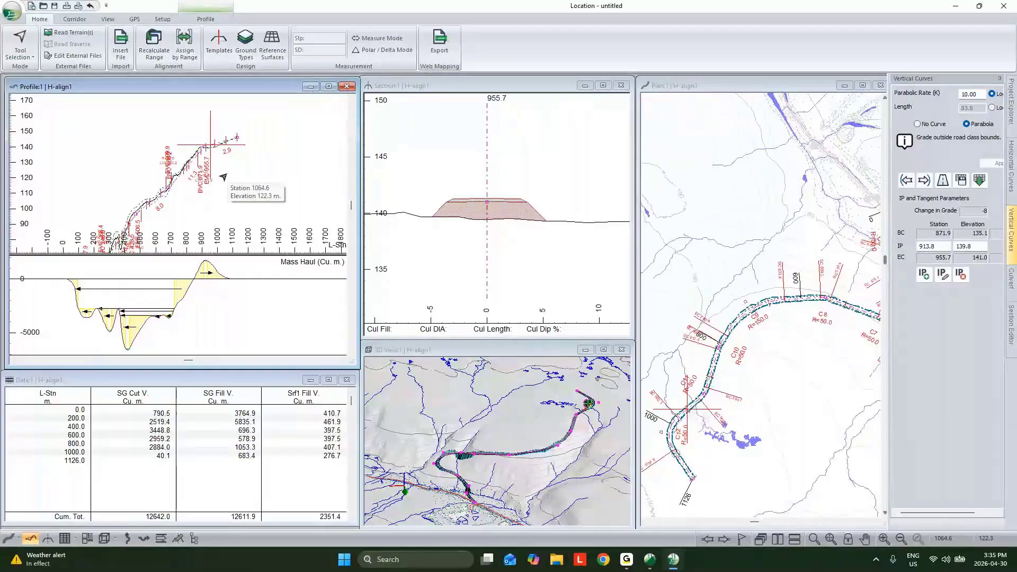
middle_drag(221, 205, 239, 183)
middle_drag(759, 378, 750, 353)
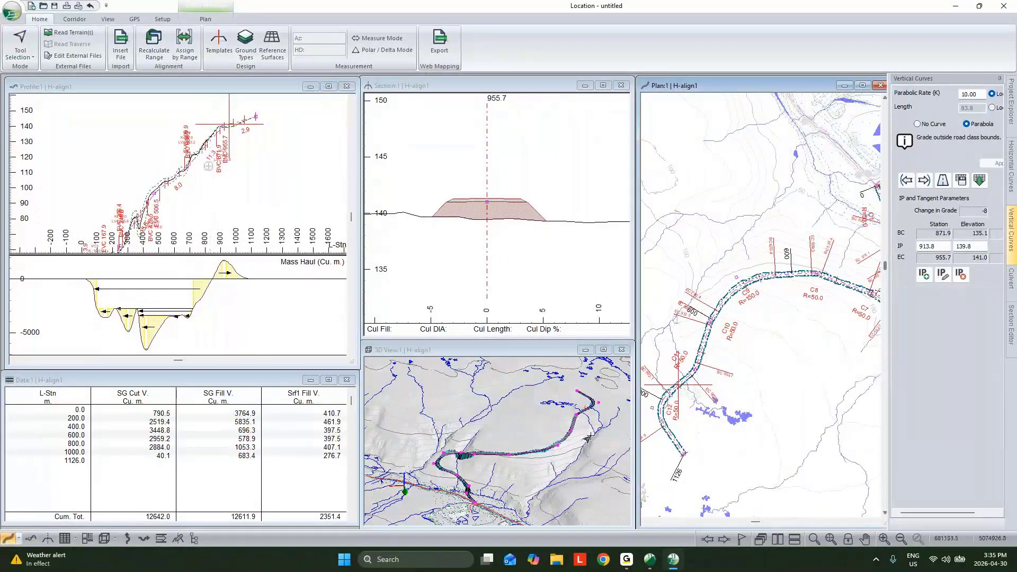
middle_drag(696, 393, 694, 383)
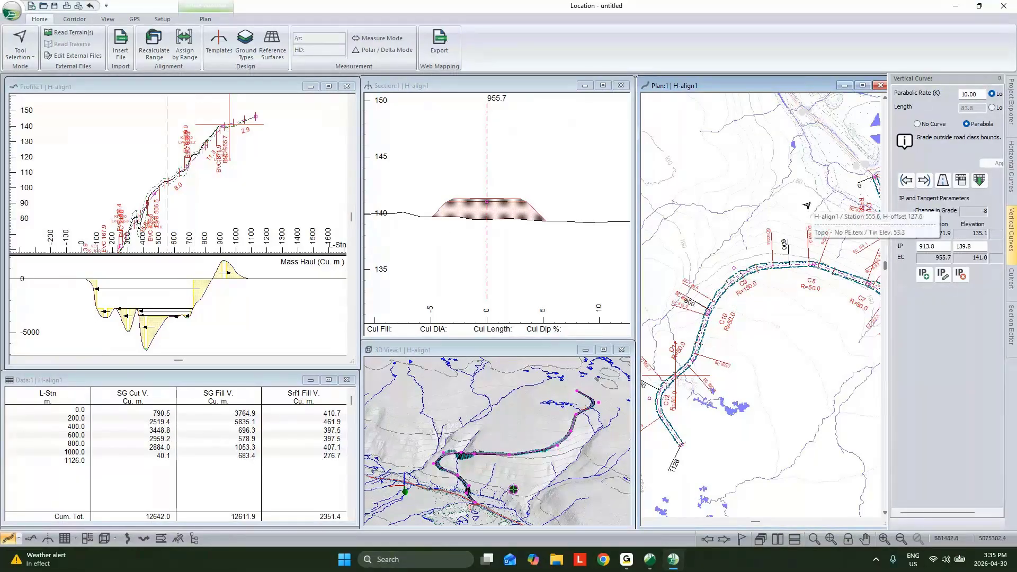
scroll(806, 206, down, 1)
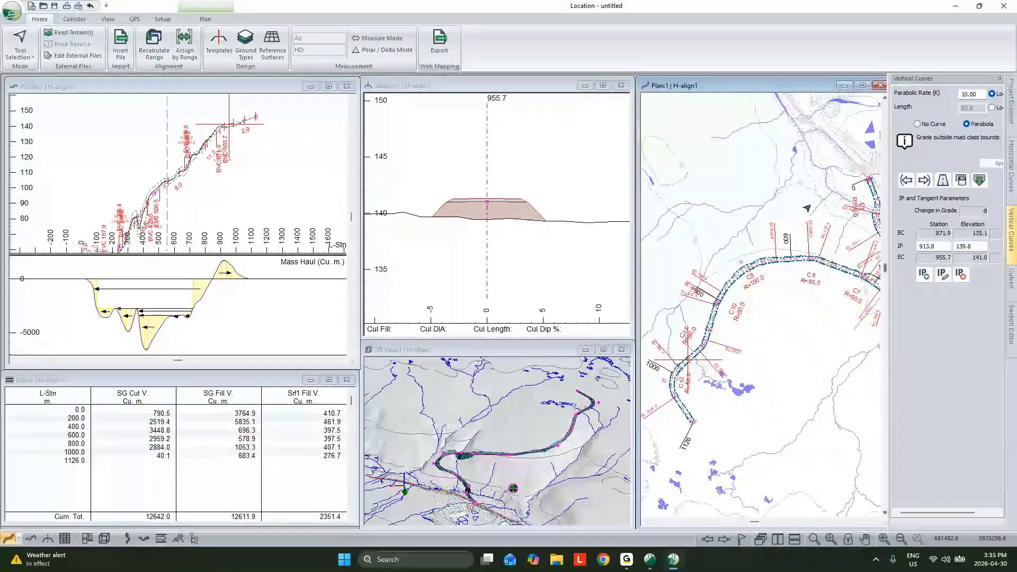
scroll(807, 208, down, 1)
click(1011, 101)
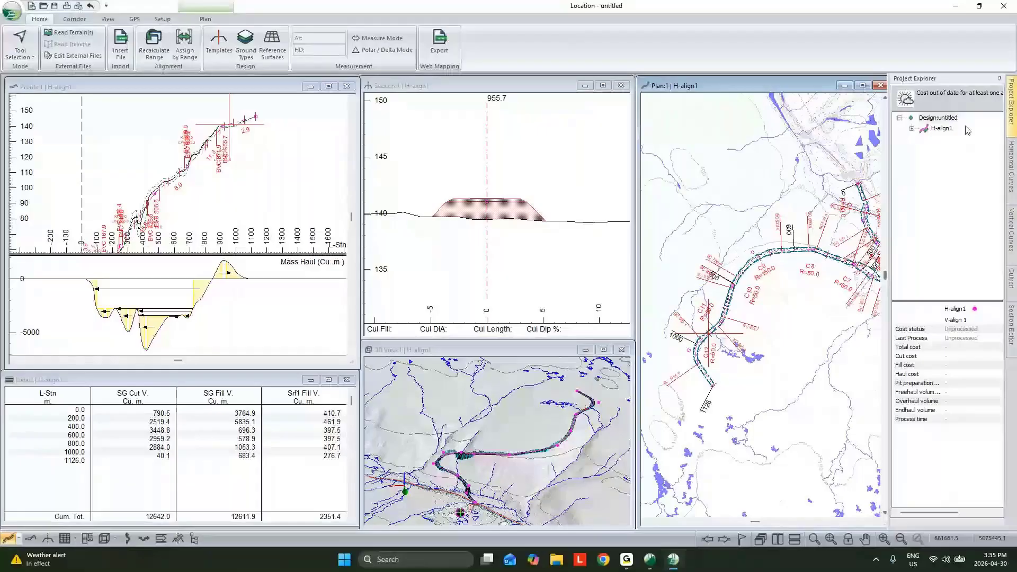
right_click(968, 130)
click(950, 140)
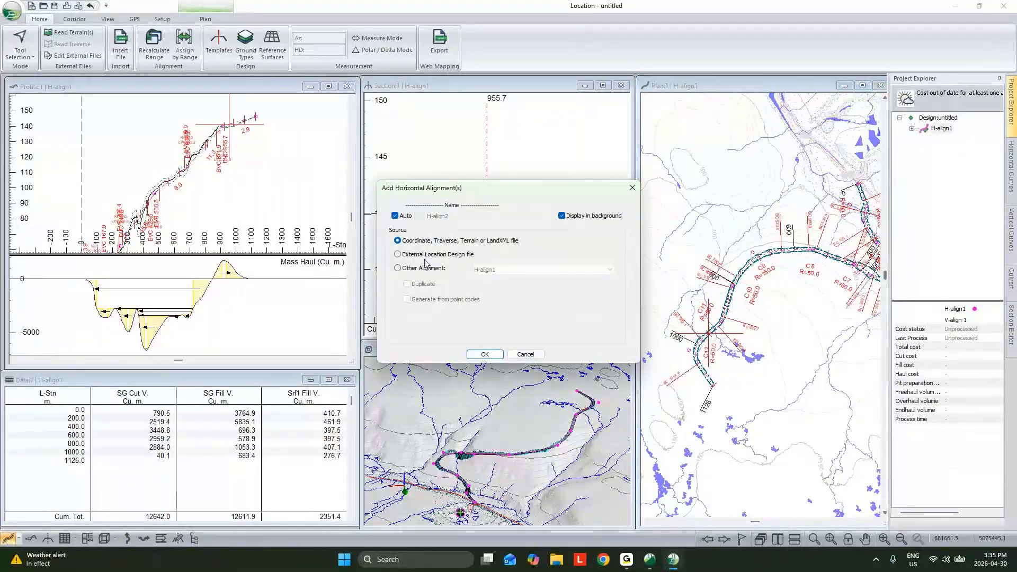
click(526, 355)
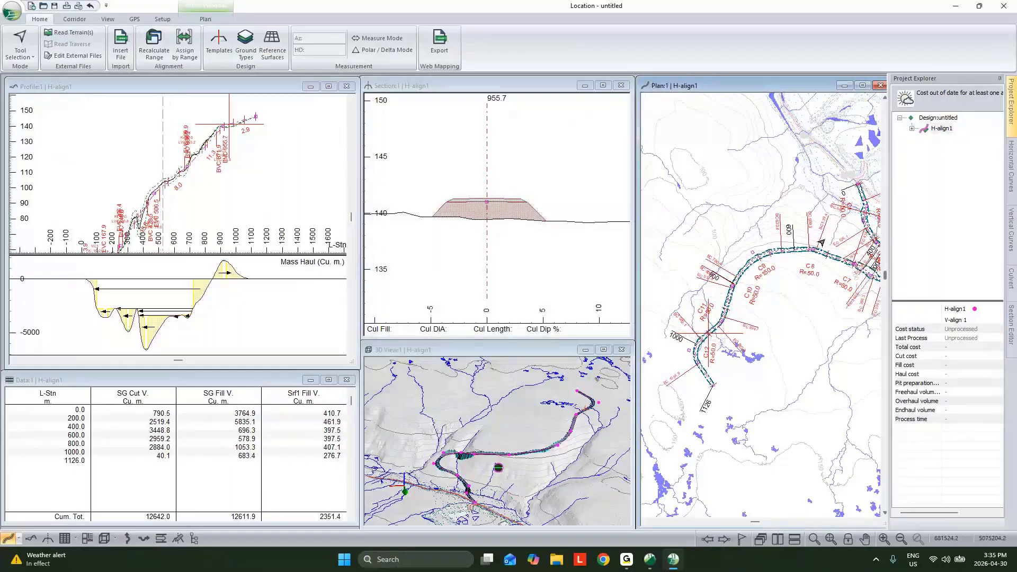
- Save the current screen layout as normal in the RoadEng11 folder, replacing the existing file
click(108, 19)
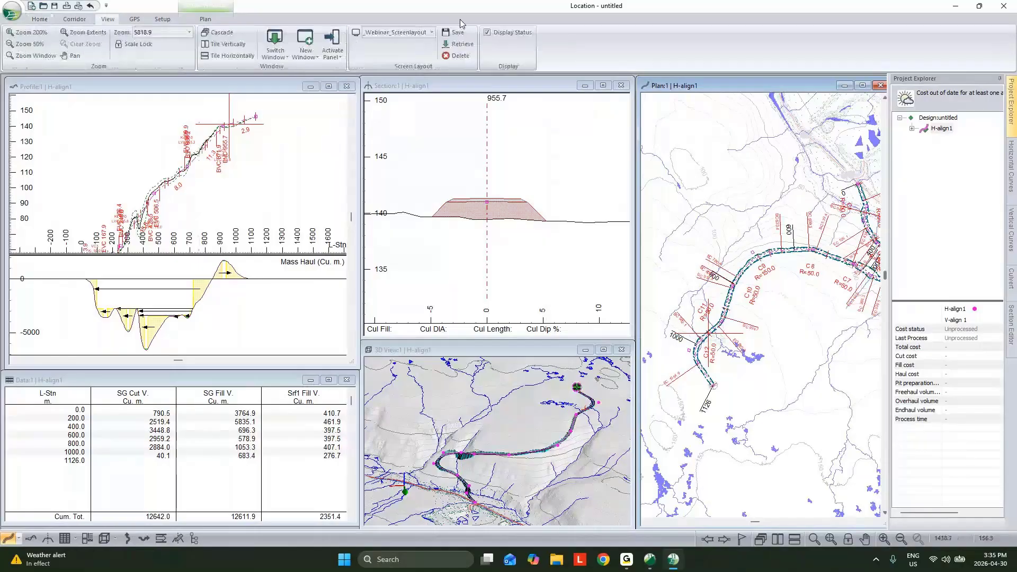
click(456, 32)
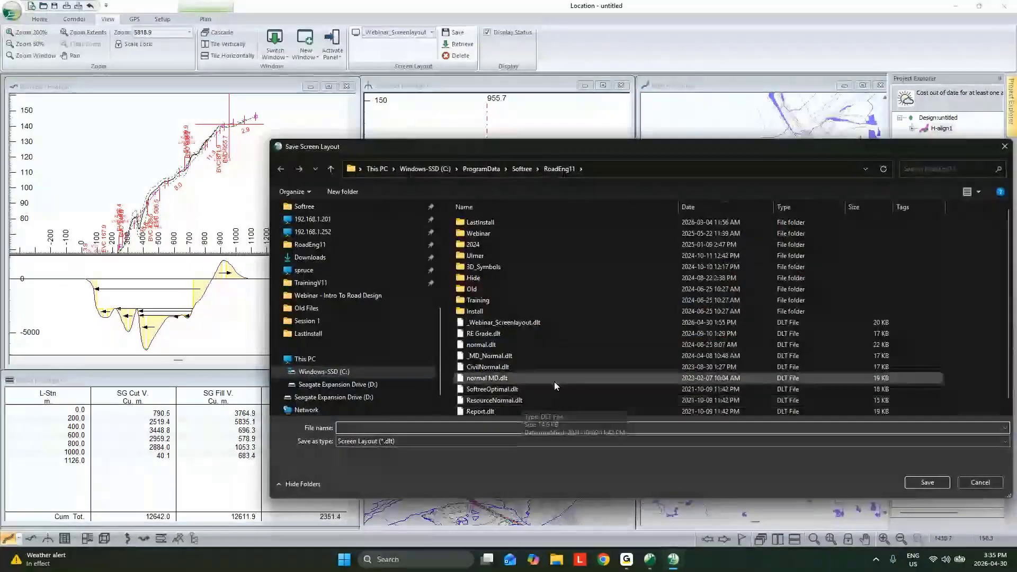
text(normal)
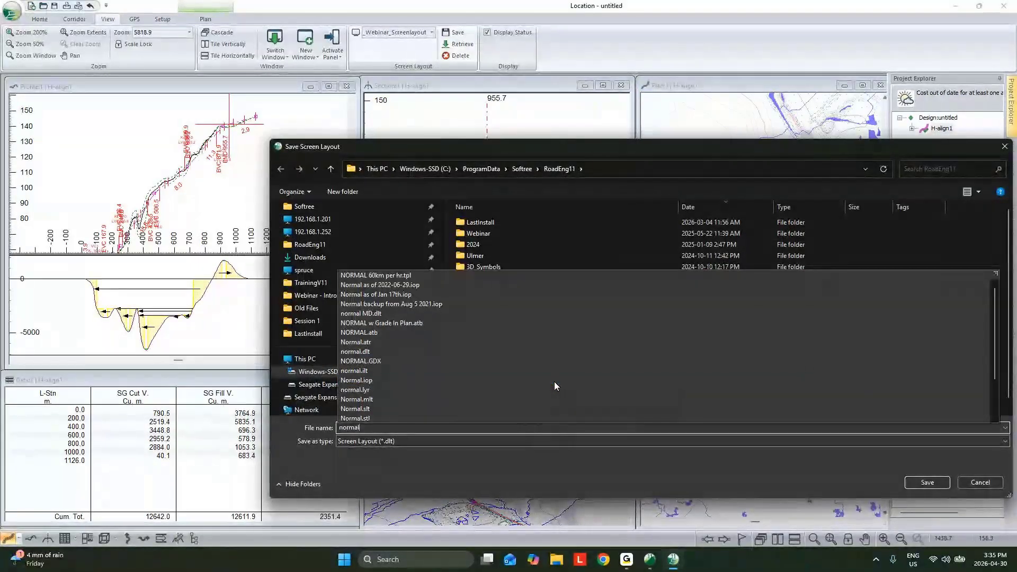
click(634, 479)
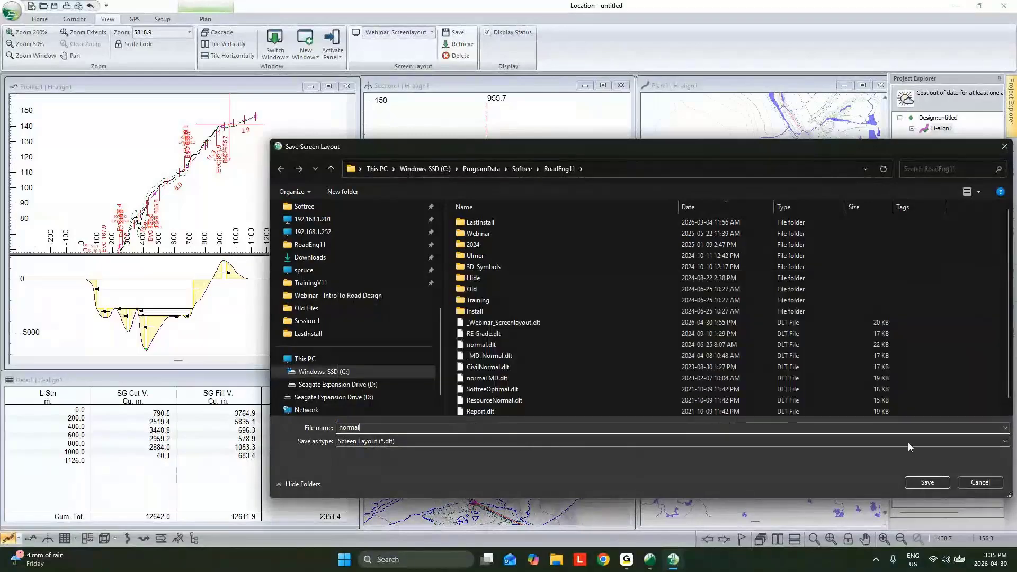
click(939, 481)
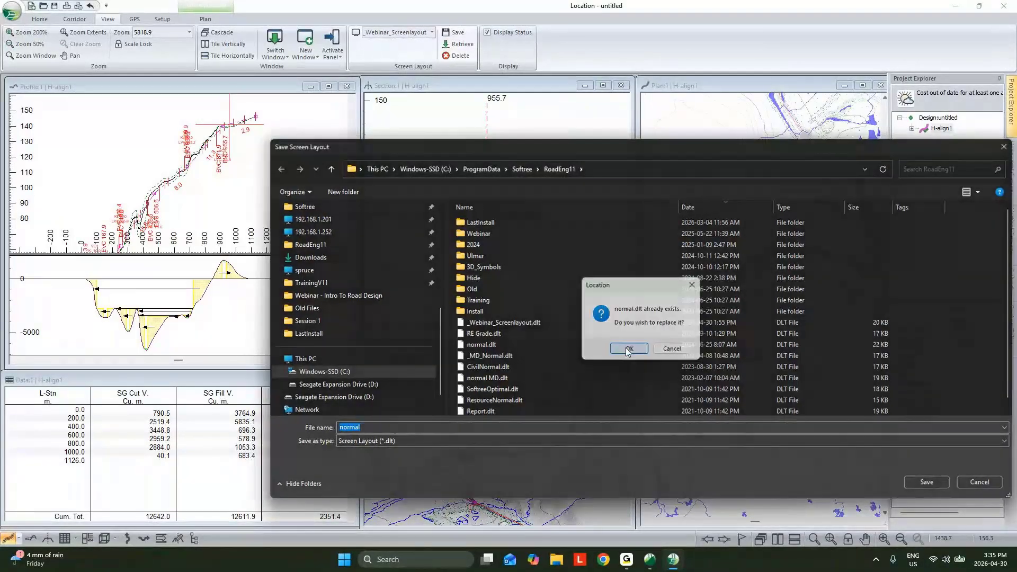
click(628, 350)
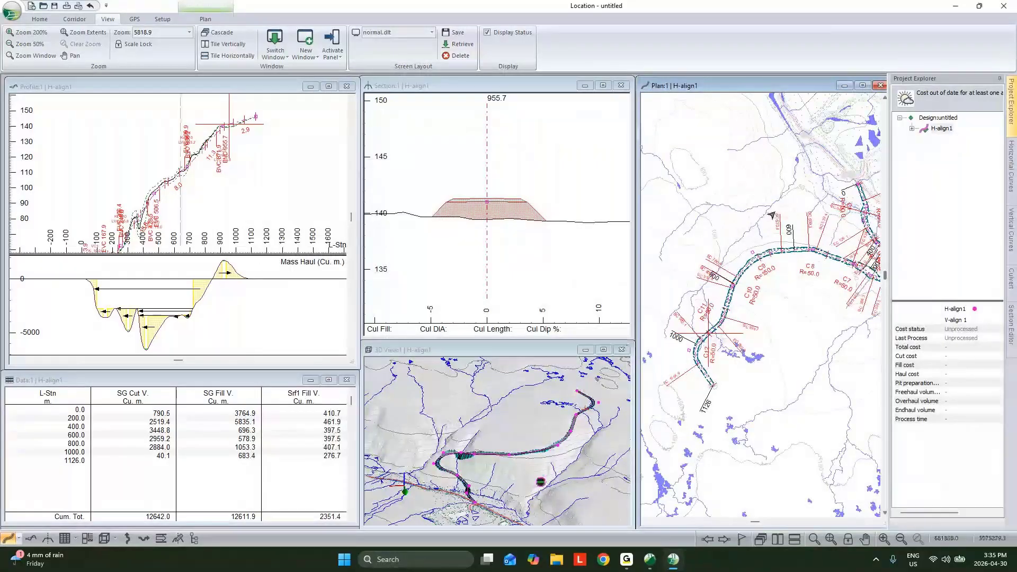
scroll(770, 242, down, 2)
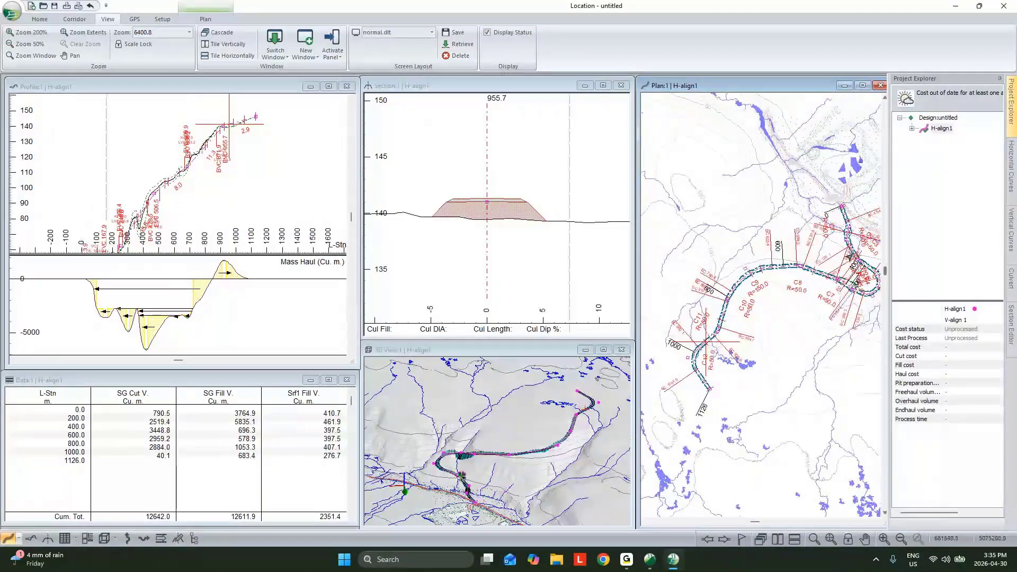
mouse_move(815, 279)
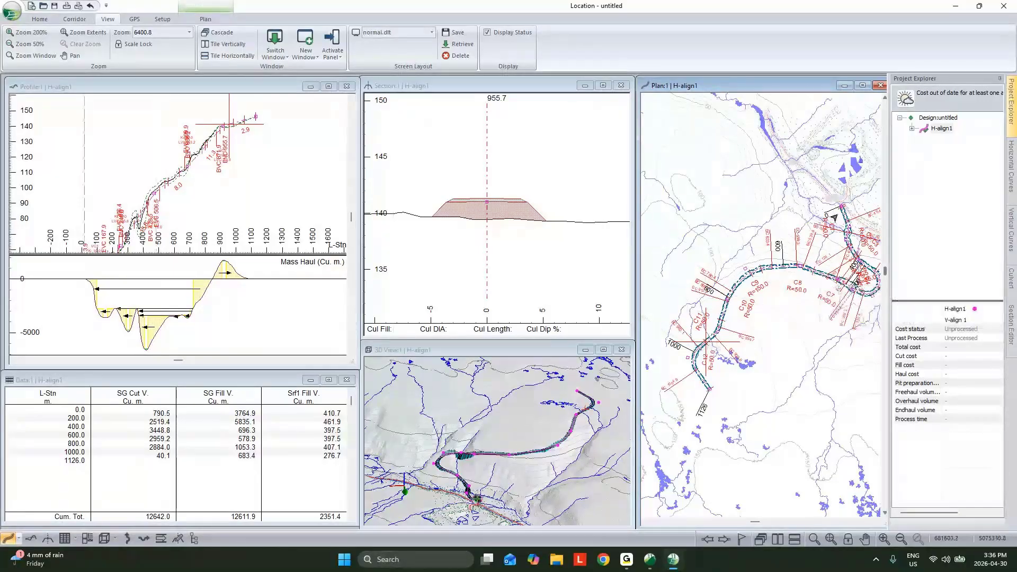
mouse_move(830, 215)
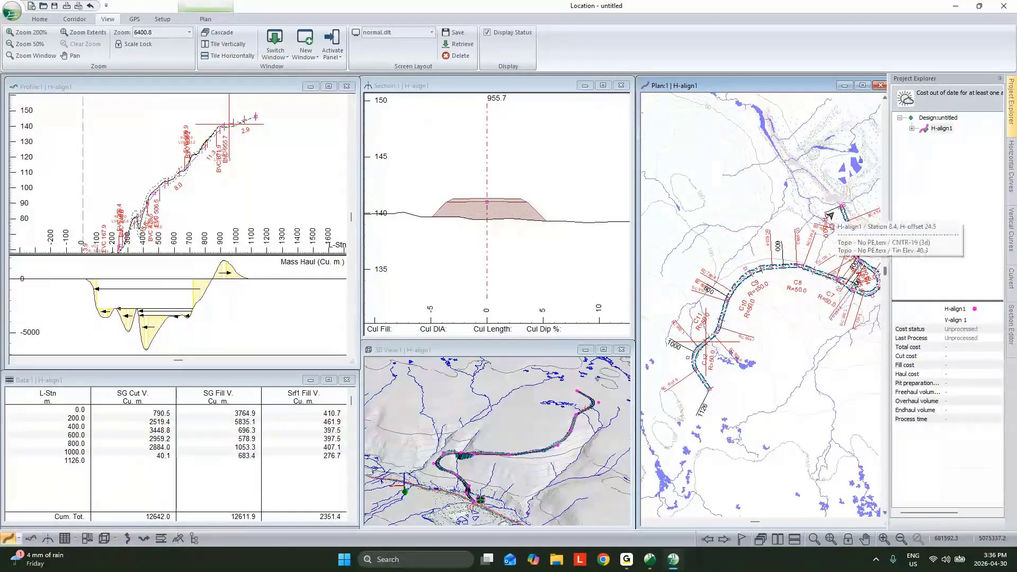
- Minimize the current design, launch a second RoadEng11 Location session and start a new file
click(954, 7)
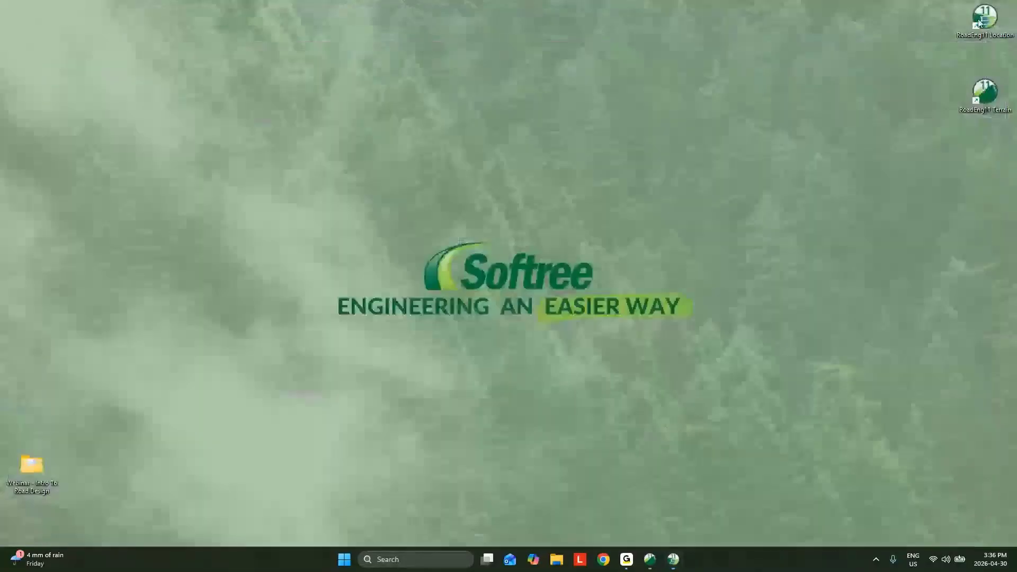
double_click(979, 21)
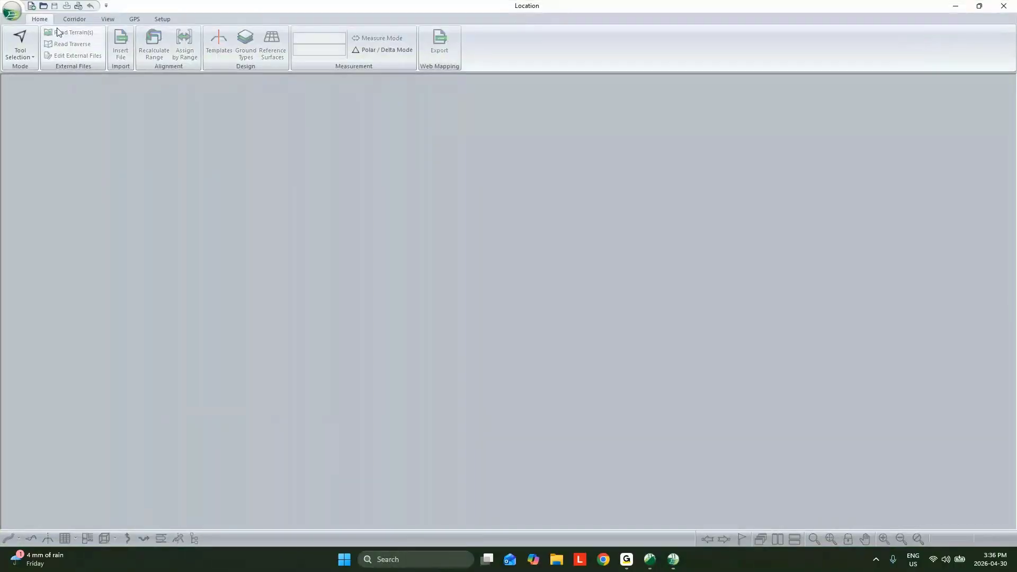
click(13, 12)
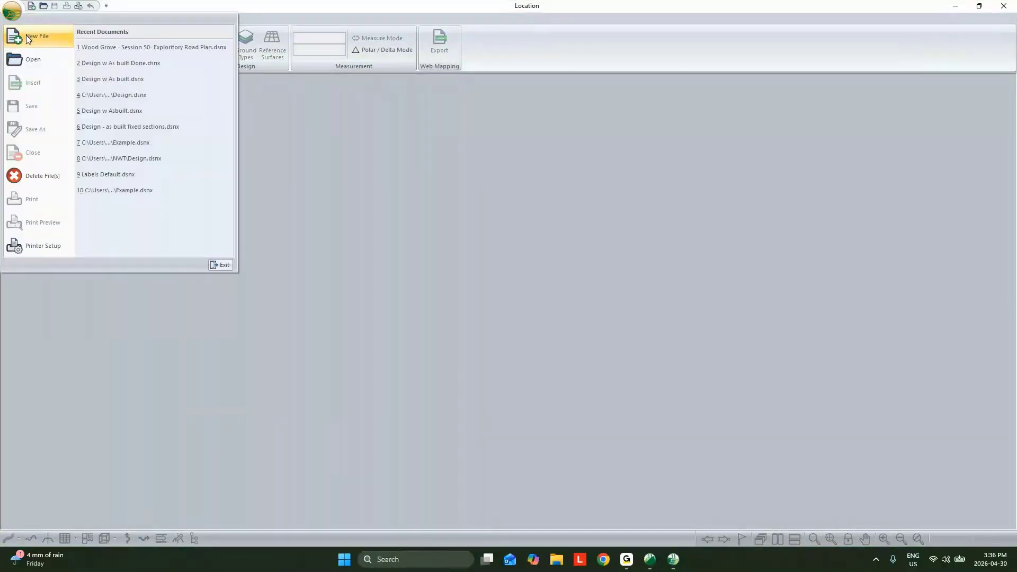
click(26, 36)
- Choose Topo Combined.terx from the desktop's Webinar - Intro To Road Design folder as the original ground surface
click(554, 237)
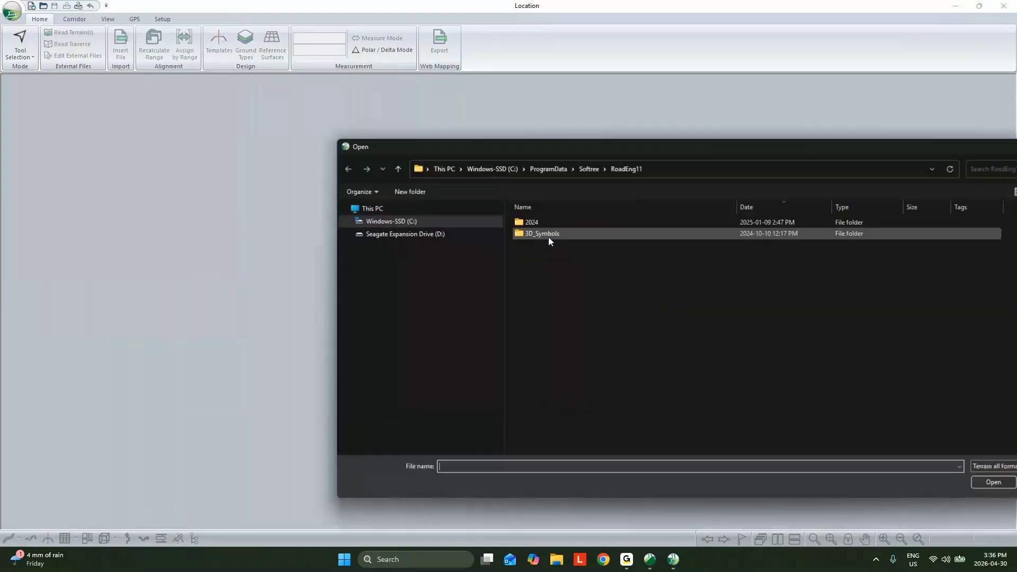
click(447, 258)
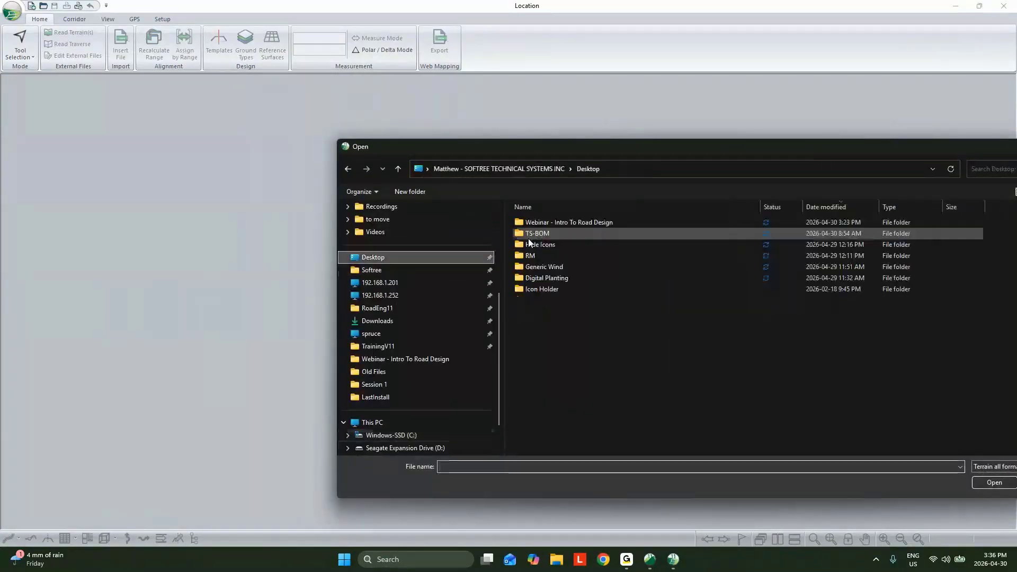
double_click(560, 223)
click(556, 244)
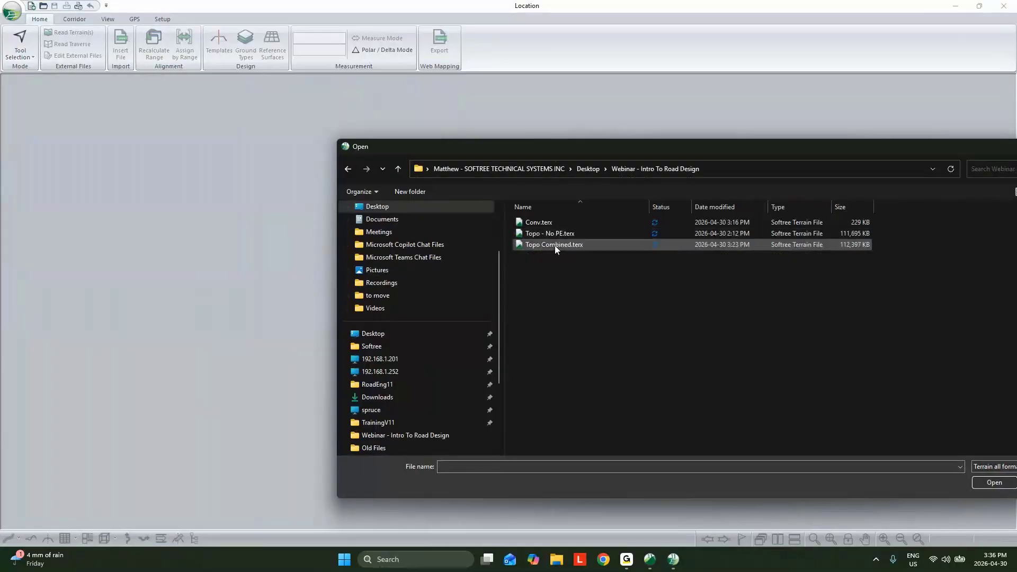
drag(655, 152, 543, 128)
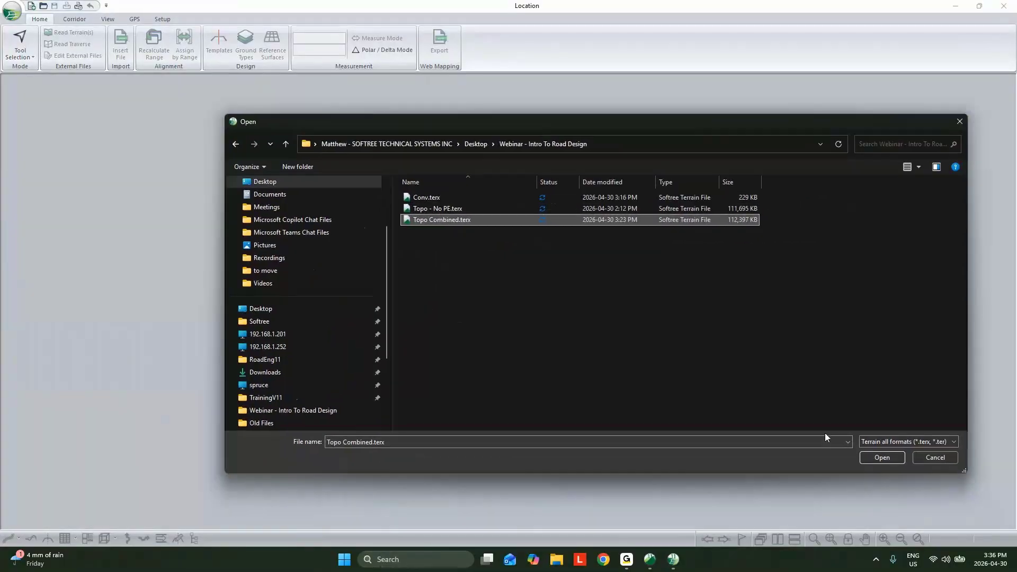
click(877, 457)
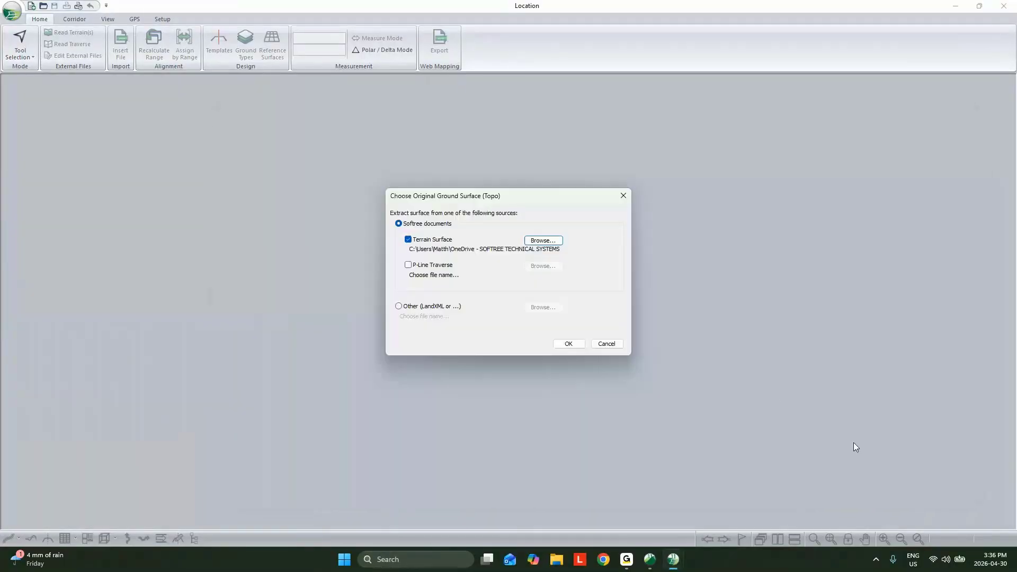
click(574, 344)
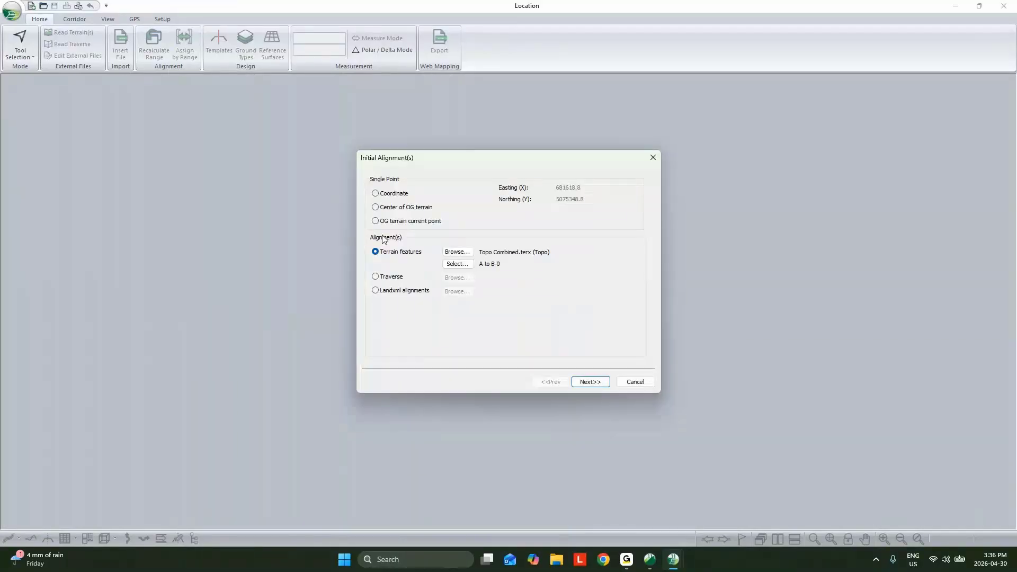
- Use terrain feature .XPATH_145.10K-0 as the initial alignment and create the design with the default standard template and corridor surfaces
click(456, 264)
click(414, 231)
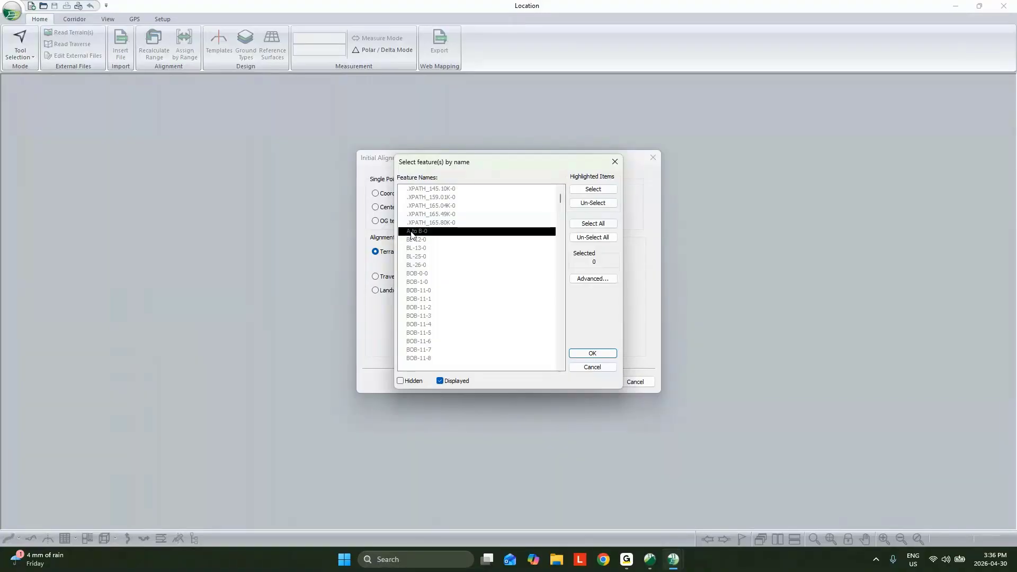
click(445, 189)
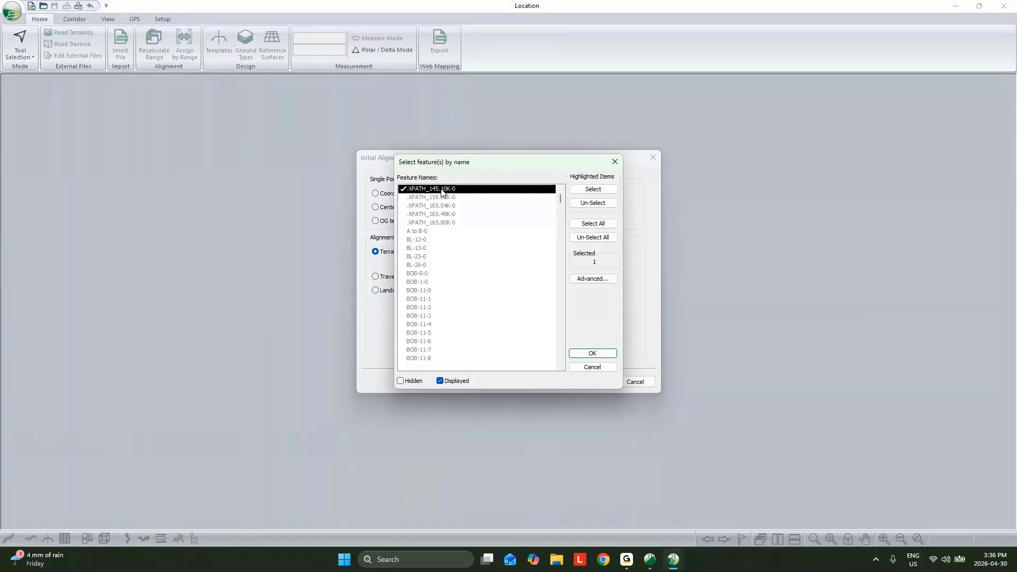
click(614, 359)
click(592, 381)
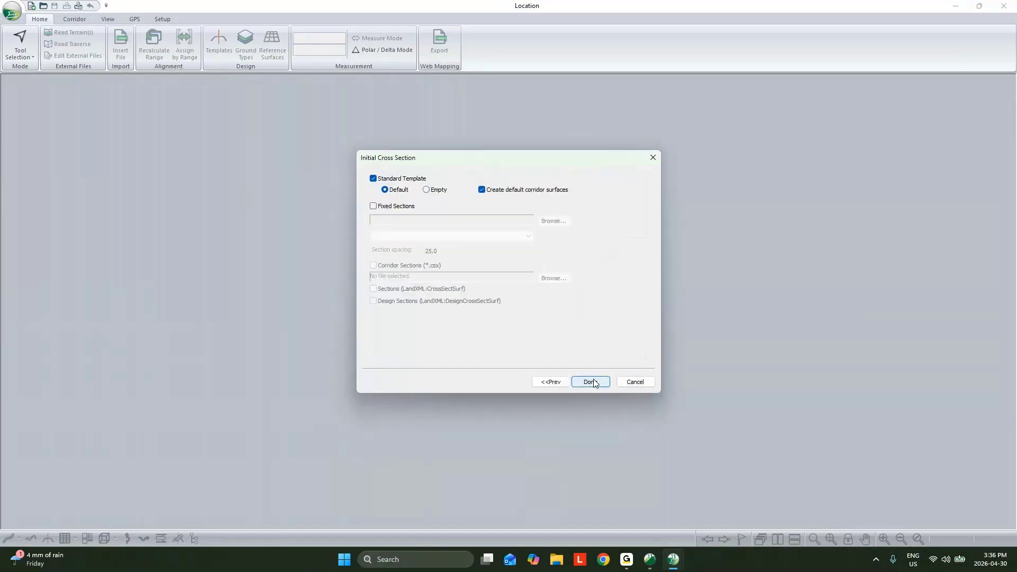
click(593, 381)
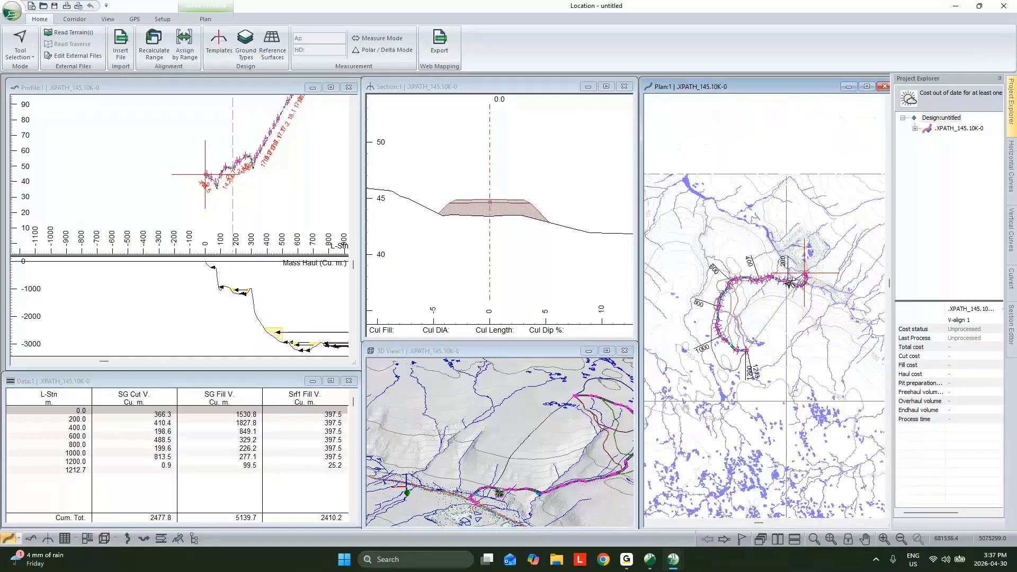
- In the Resource Low Volume template, set the bottom width of the Ditch I Standard-left component to 0 m
middle_drag(291, 163, 212, 222)
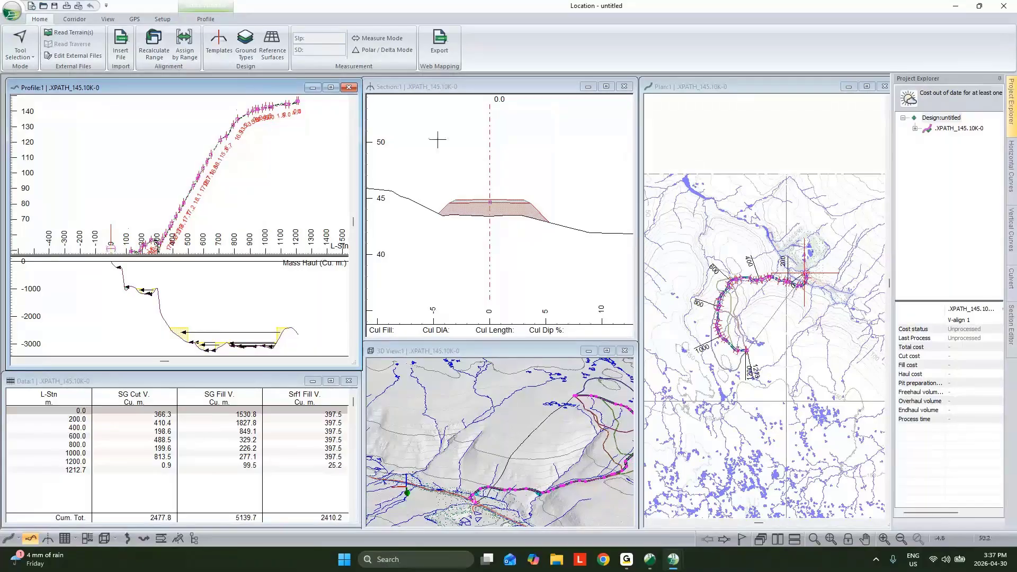
click(219, 43)
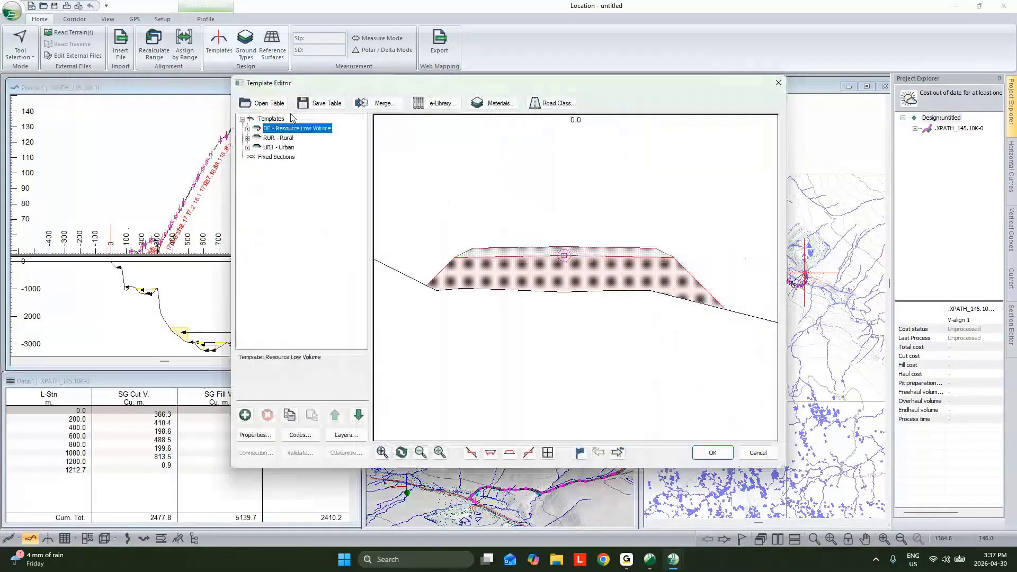
click(247, 128)
click(319, 103)
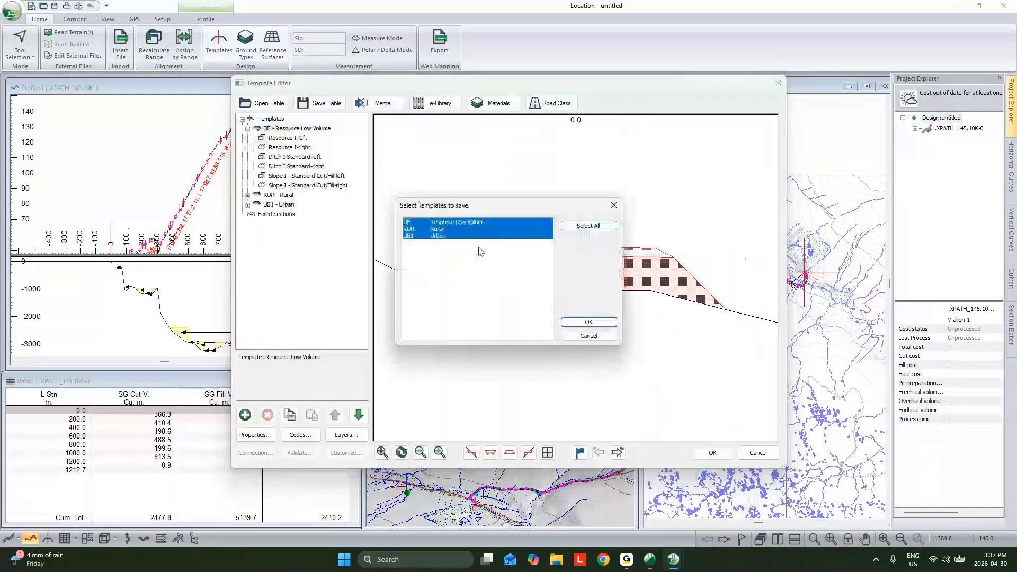
click(605, 337)
click(286, 158)
double_click(286, 158)
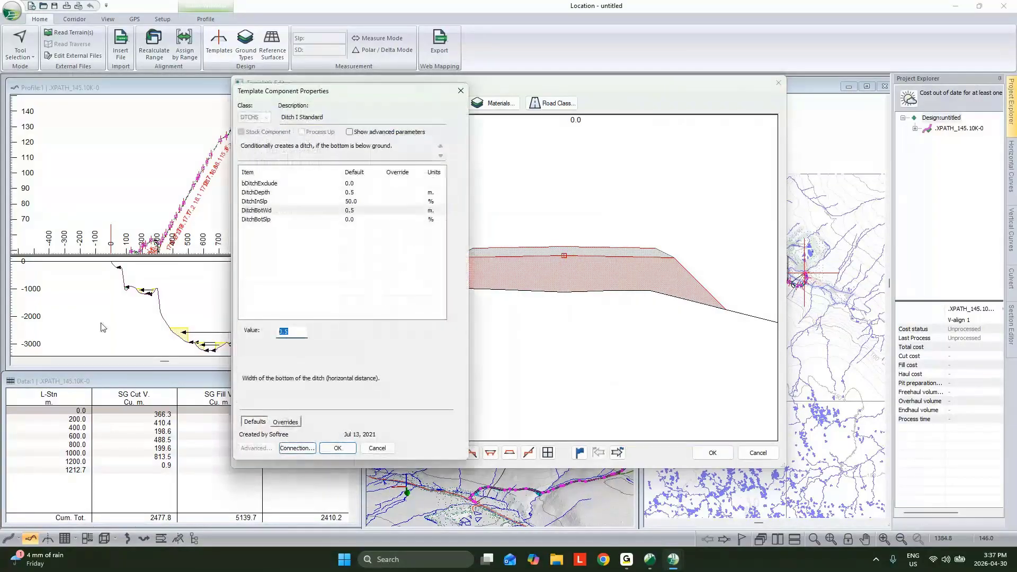
text(0)
click(351, 452)
- Set the bottom width of the Ditch I Standard-right component to 0 m and accept the template changes
double_click(313, 166)
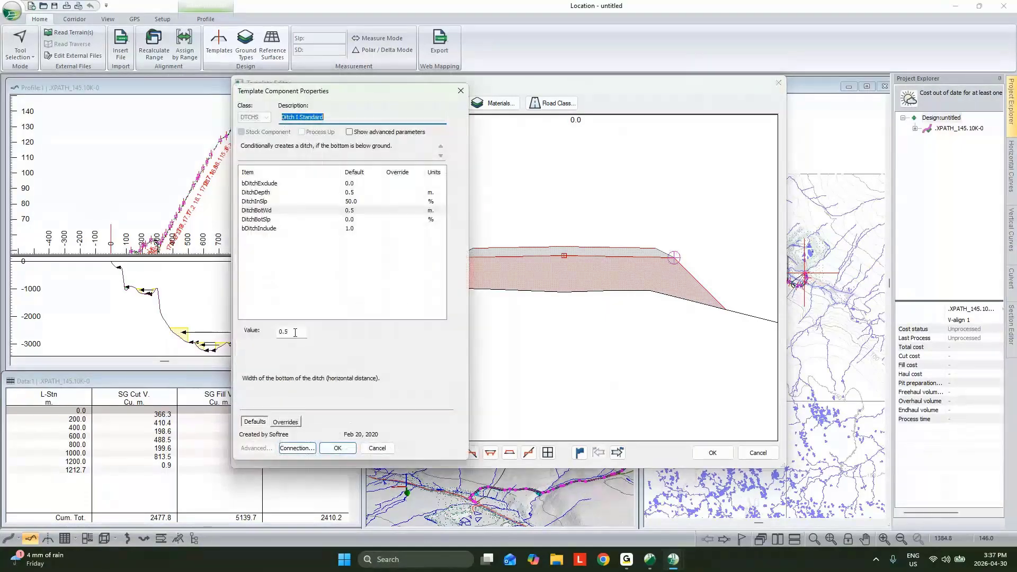
drag(295, 331, 185, 332)
text(0)
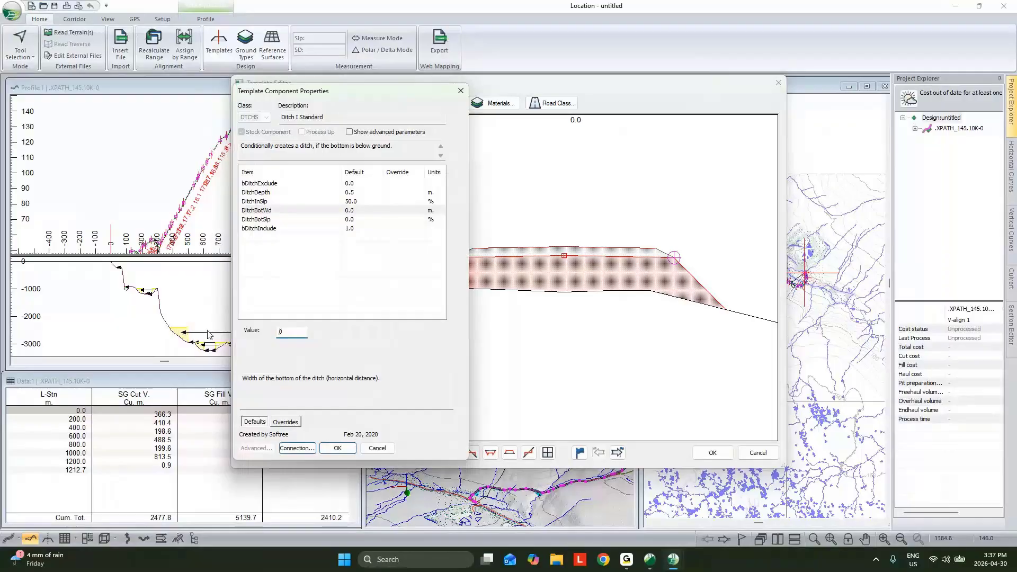
click(369, 449)
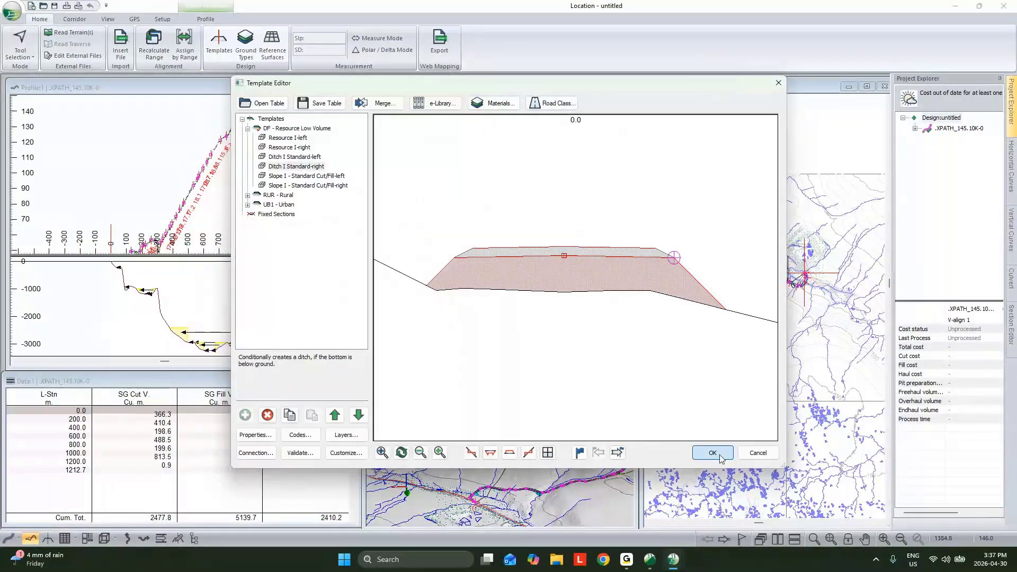
click(713, 453)
key(Return)
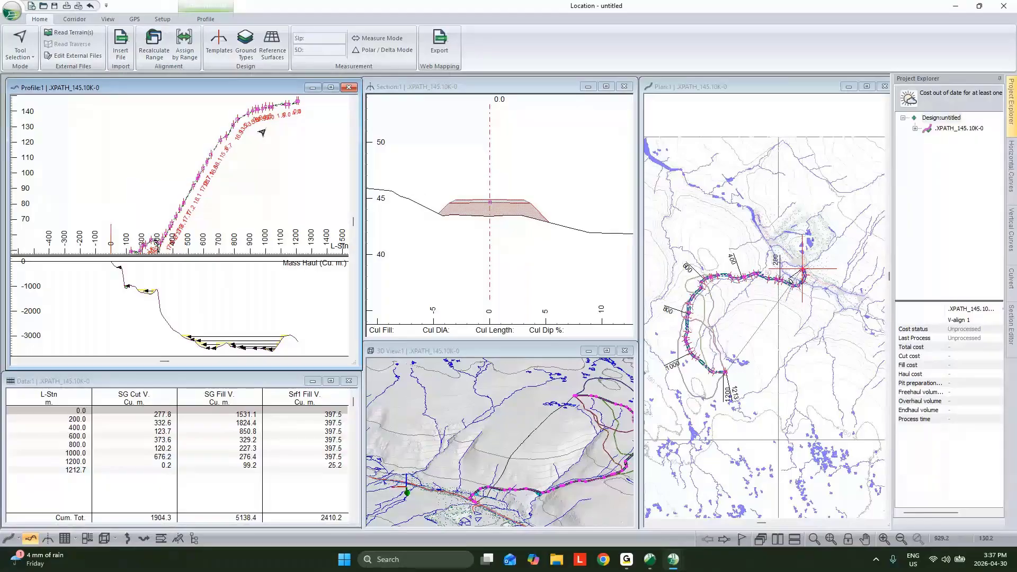
- Convert the horizontal polyline to an alignment with curves, using a 35 m minimum radius and a 5 m maximum offset distance
scroll(799, 272, up, 3)
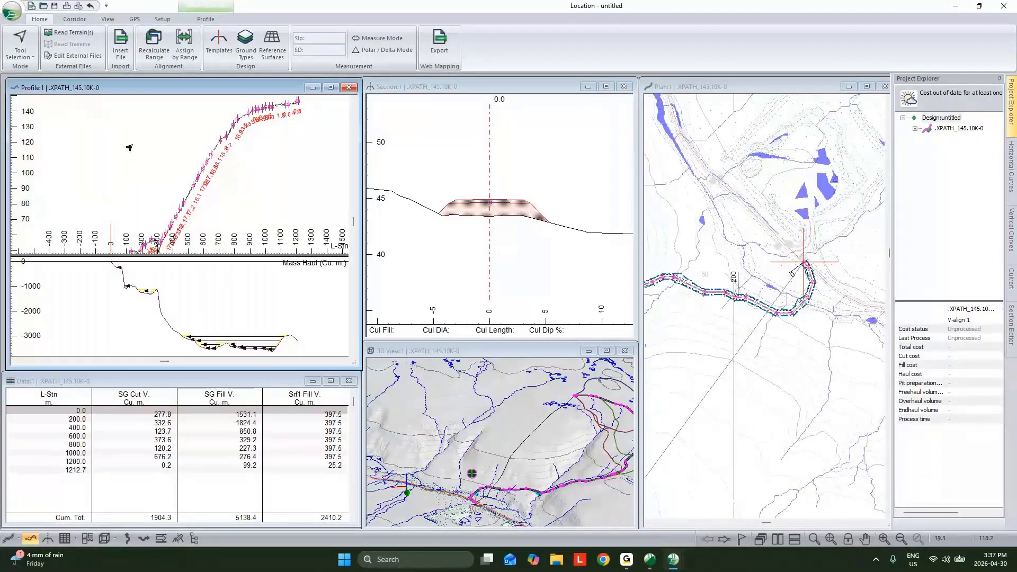
click(74, 19)
click(235, 45)
click(281, 115)
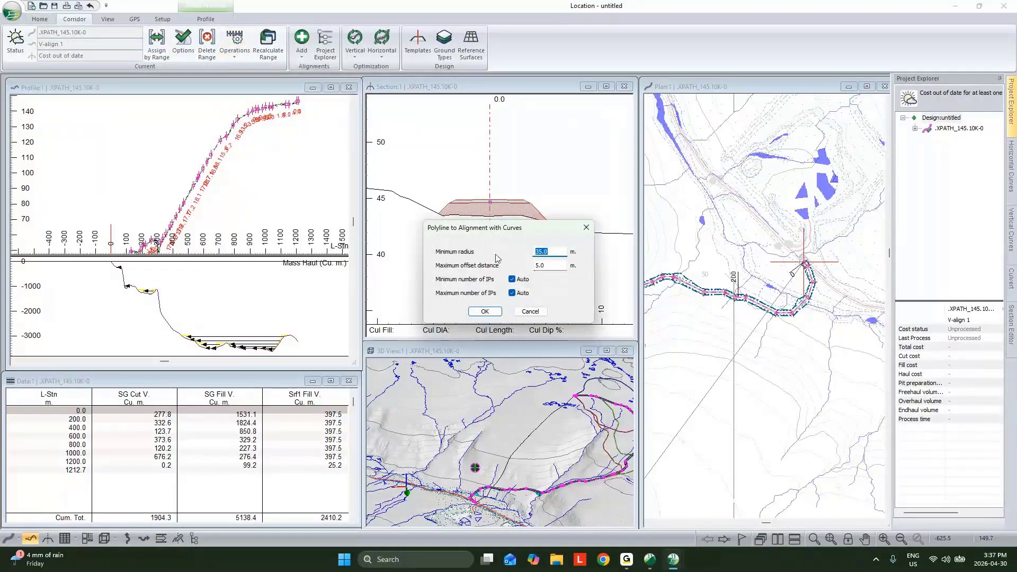
click(511, 293)
click(485, 312)
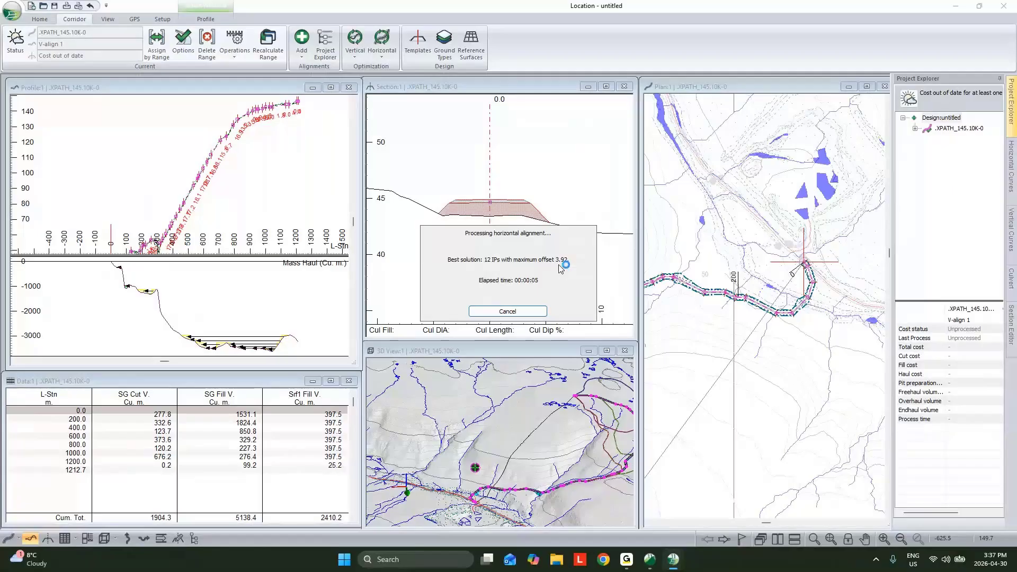
click(520, 300)
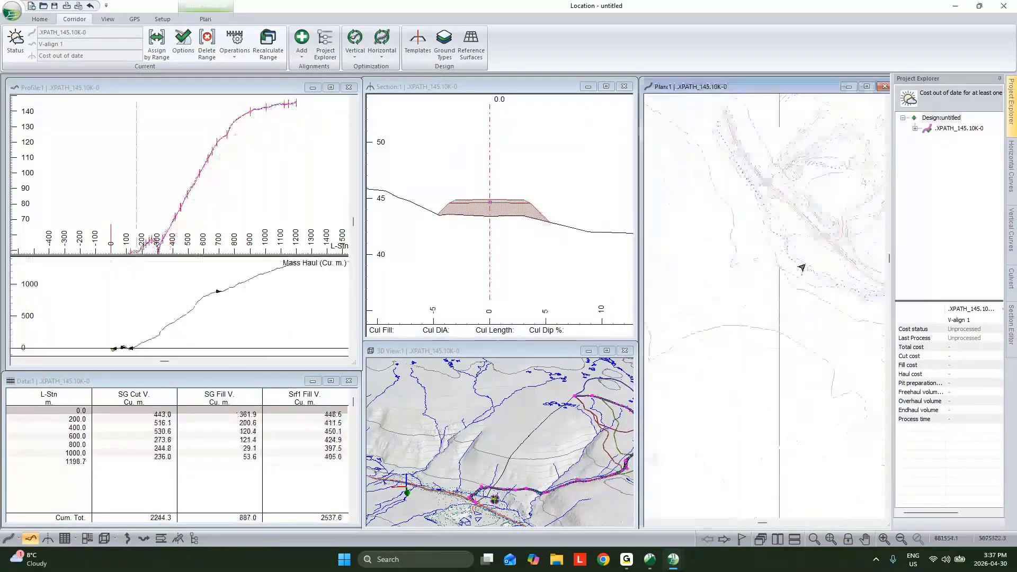
- Examine the fitted horizontal curves along the alignment in plan and the ground line in profile
scroll(801, 268, down, 2)
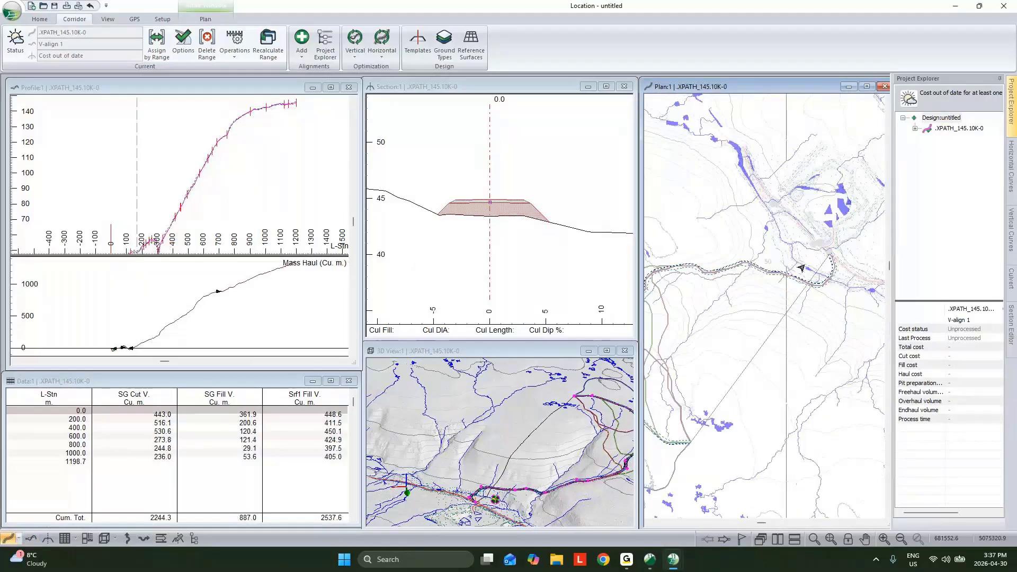
scroll(801, 268, up, 5)
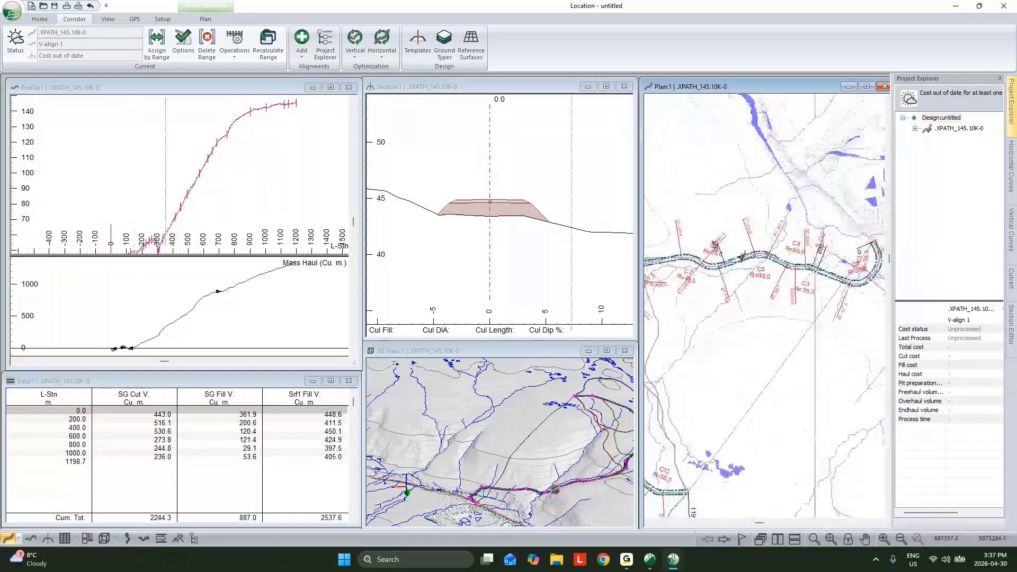
scroll(761, 240, down, 4)
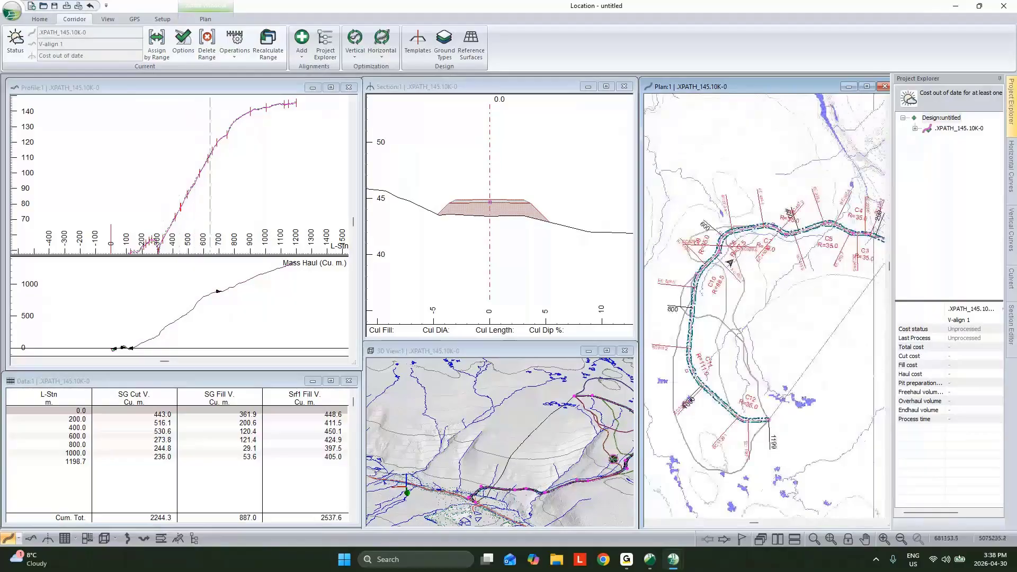
scroll(725, 266, down, 1)
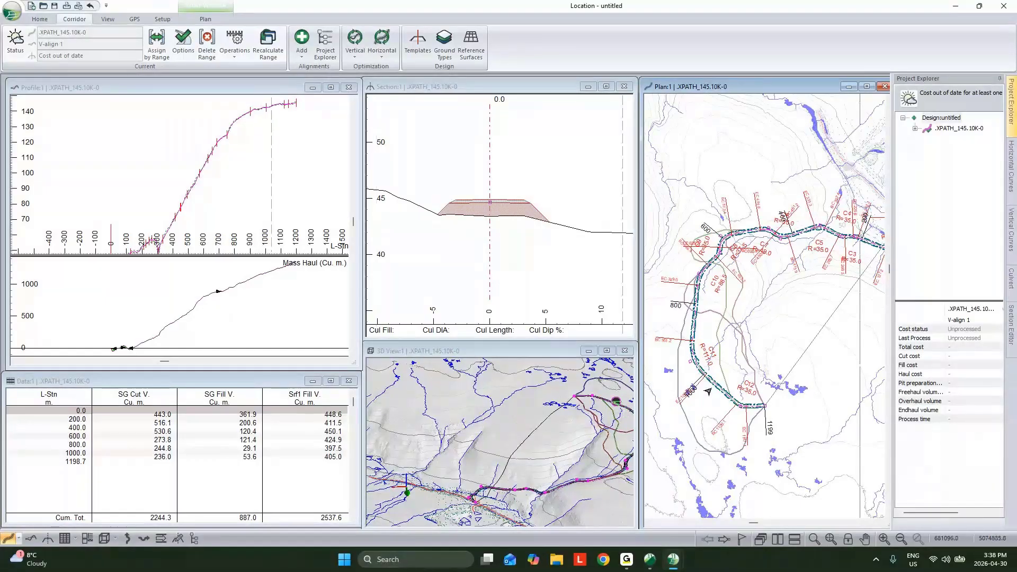
scroll(719, 385, down, 1)
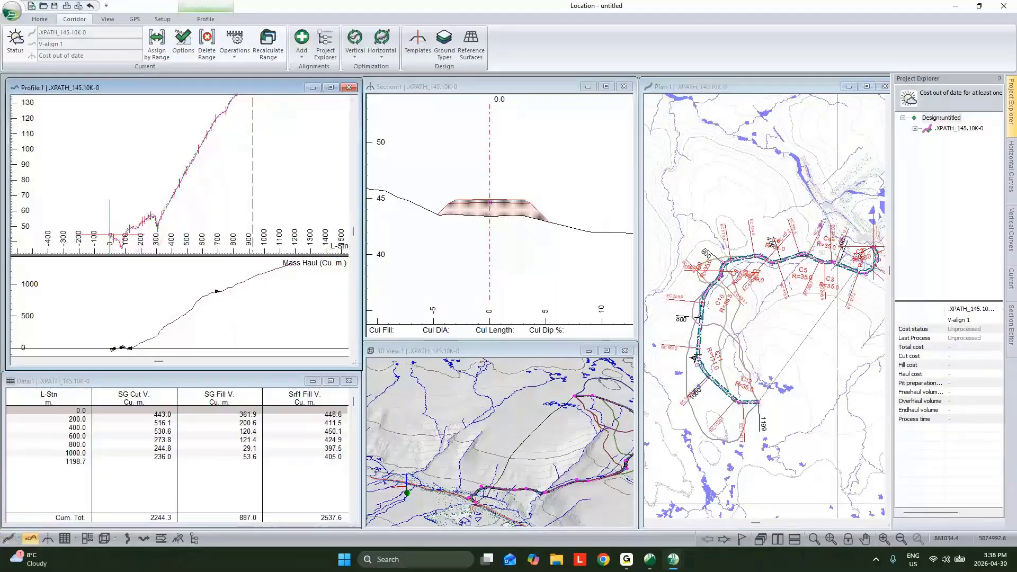
scroll(244, 170, down, 2)
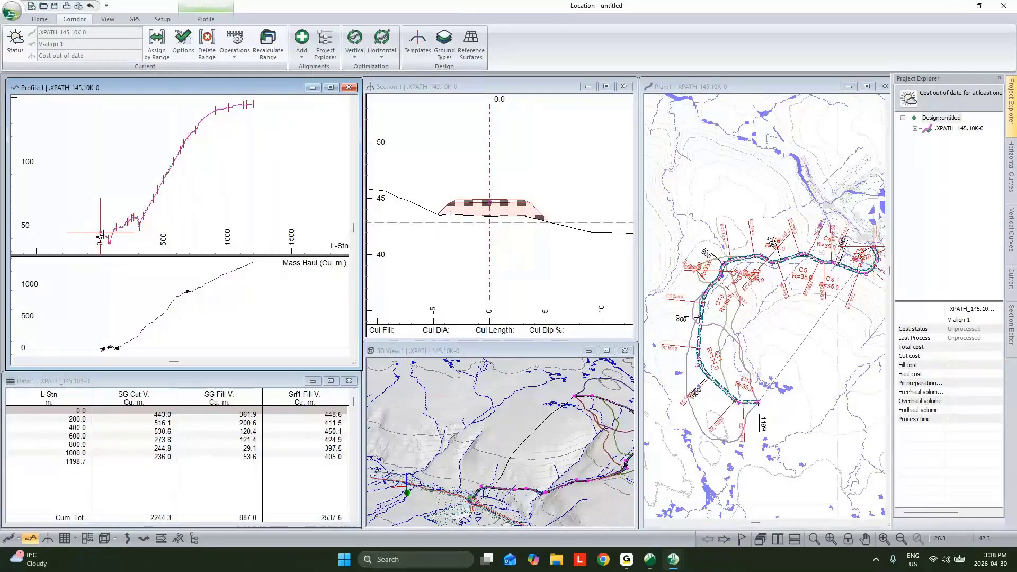
mouse_move(103, 235)
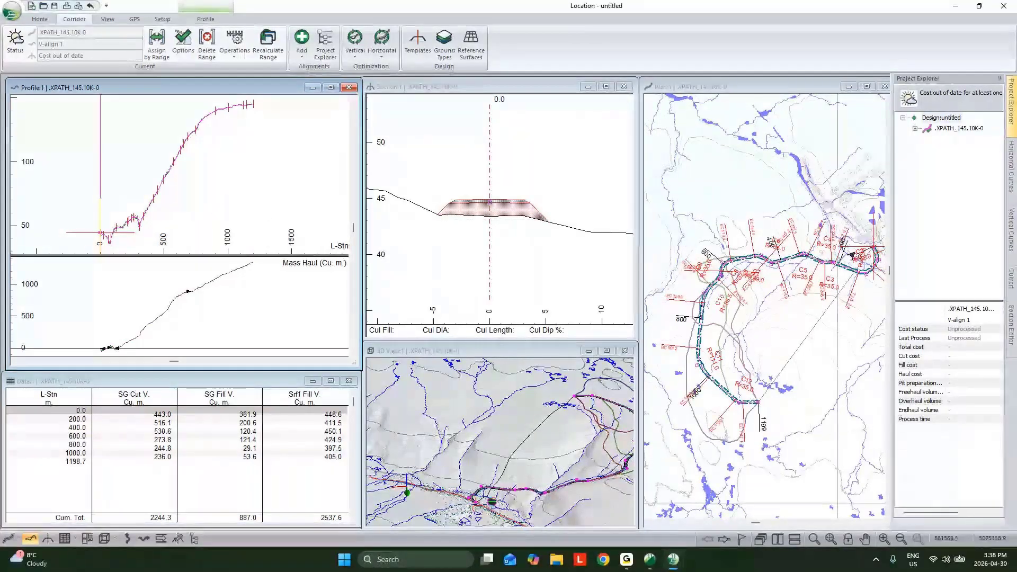
- In the vertical optimization options of V-align 1, set the grade limits to -12% minimum and 18% maximum and apply them to the range
click(915, 129)
right_click(957, 139)
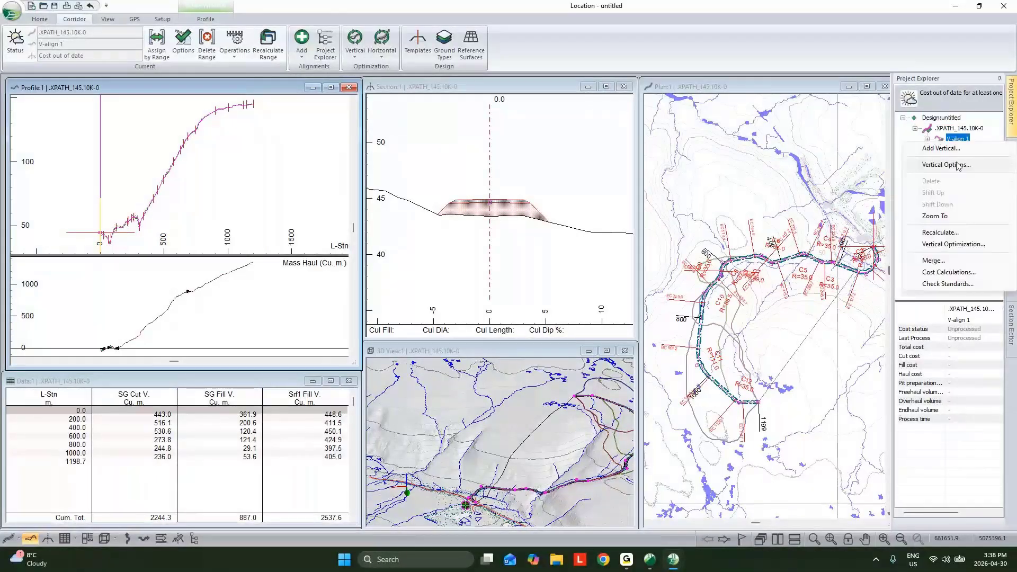
click(947, 165)
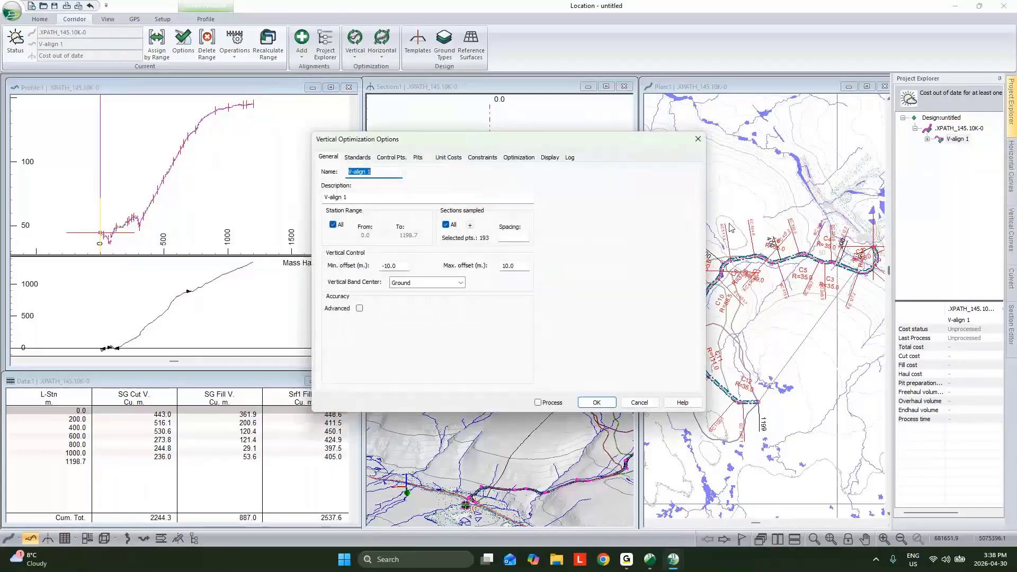
click(357, 157)
double_click(358, 277)
text(-12)
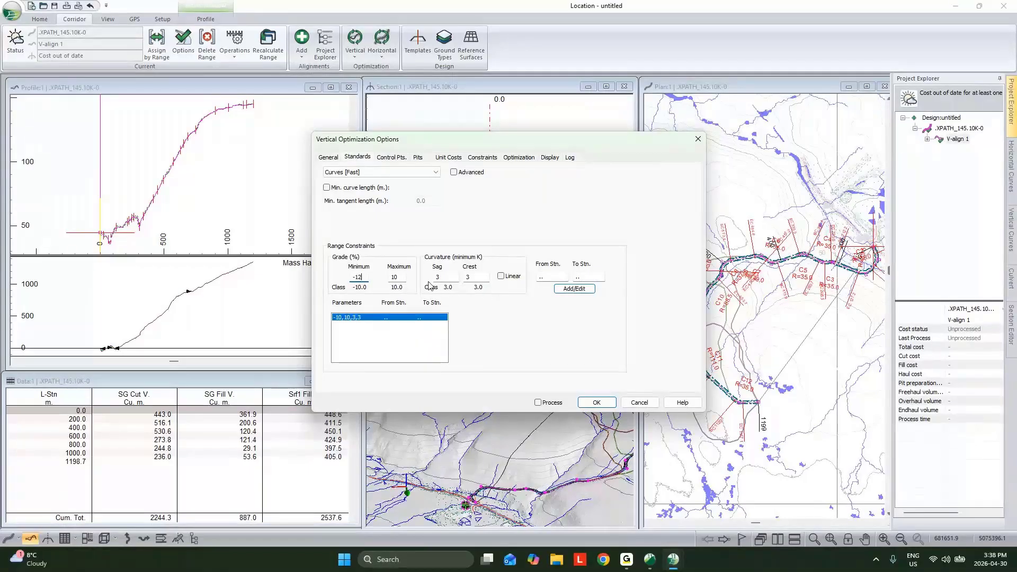
double_click(405, 277)
text(18)
click(572, 289)
- Add a vertical control point at the start of the alignment
key(ctrl+Tab)
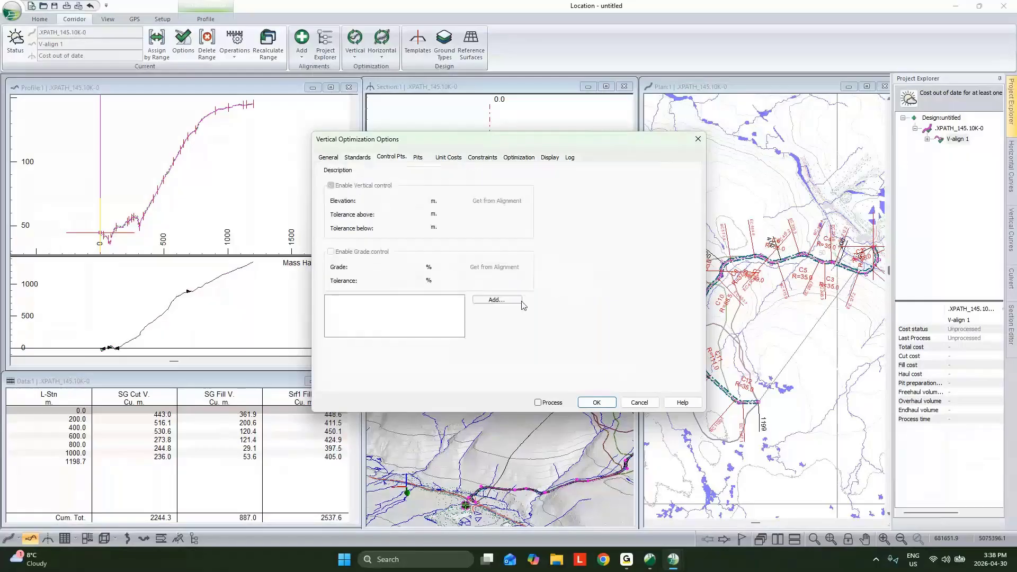
click(518, 302)
click(463, 272)
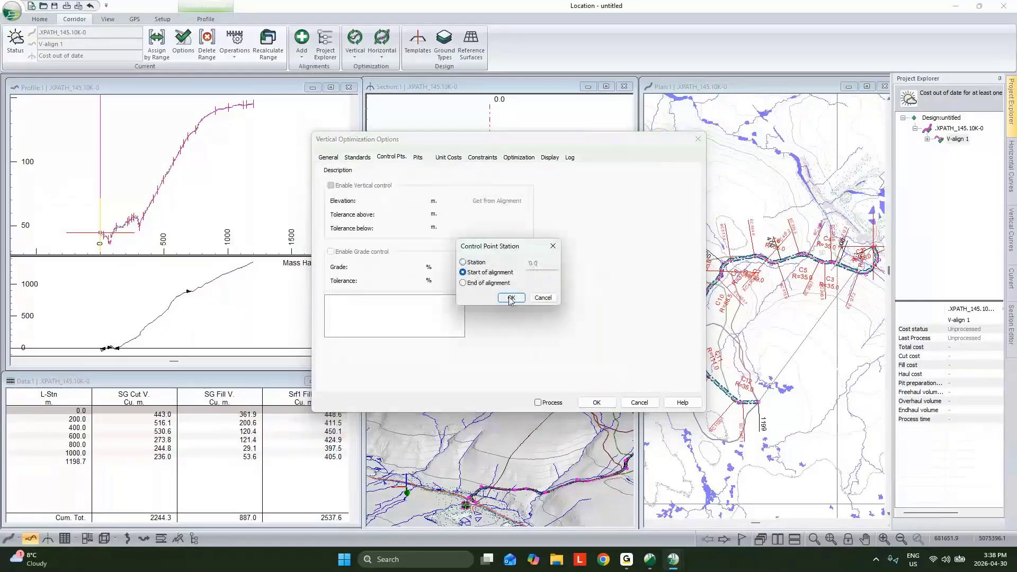
click(512, 298)
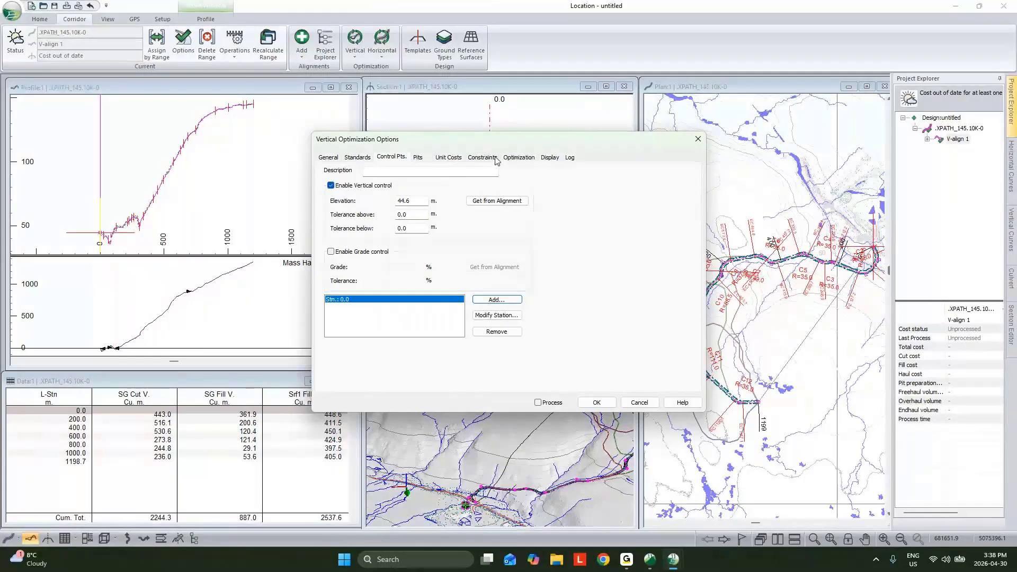
- Accept the optimization options with processing enabled and set the Smart Curves VIP reduction tolerance to 0.5 m
click(539, 403)
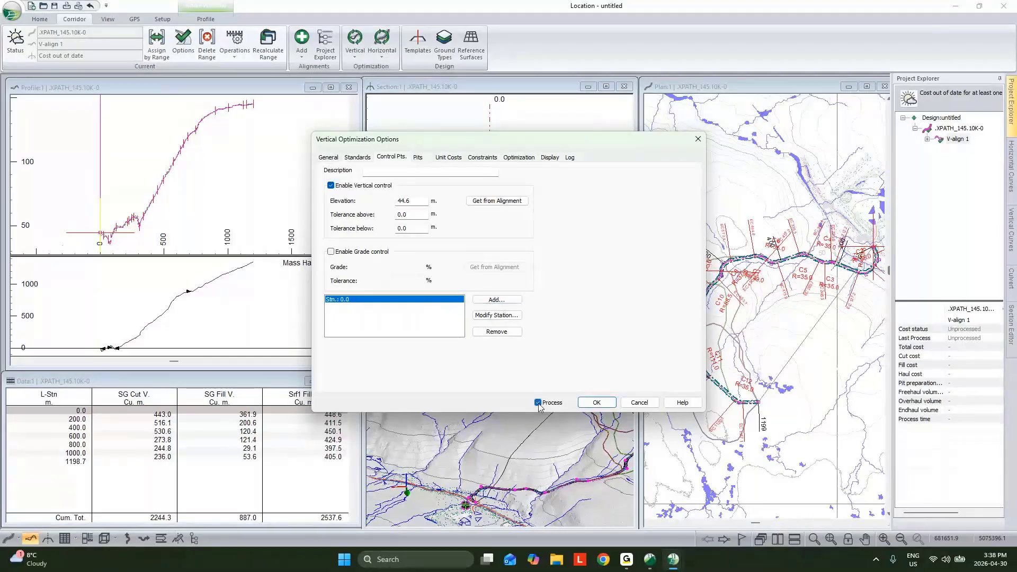
click(596, 403)
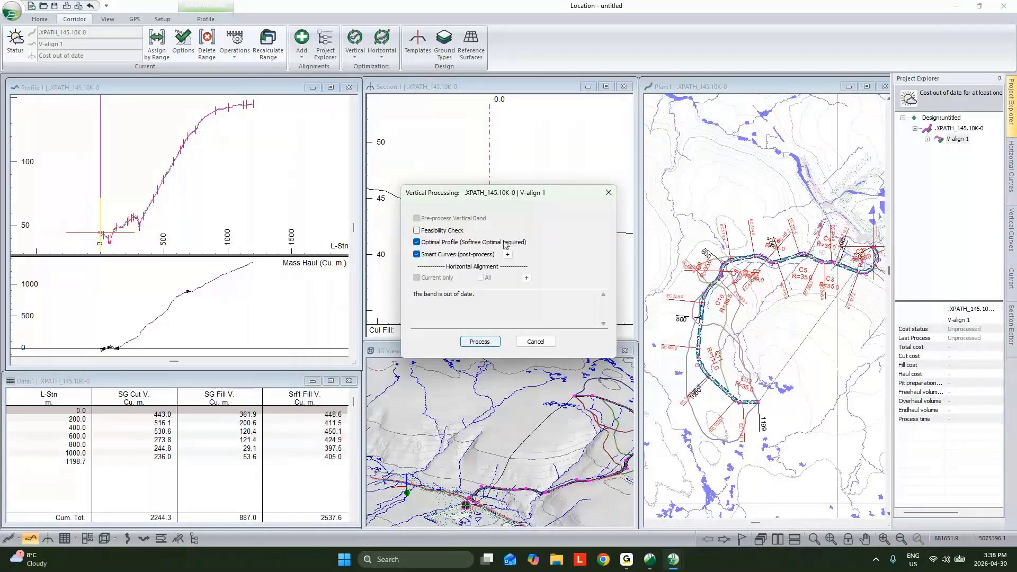
click(506, 258)
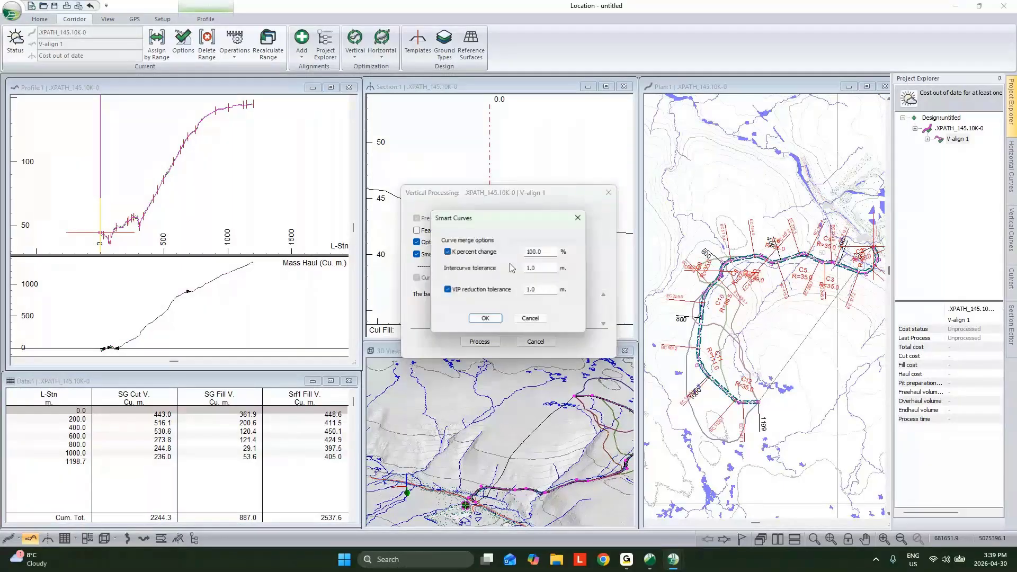
drag(538, 291, 478, 271)
text(.5)
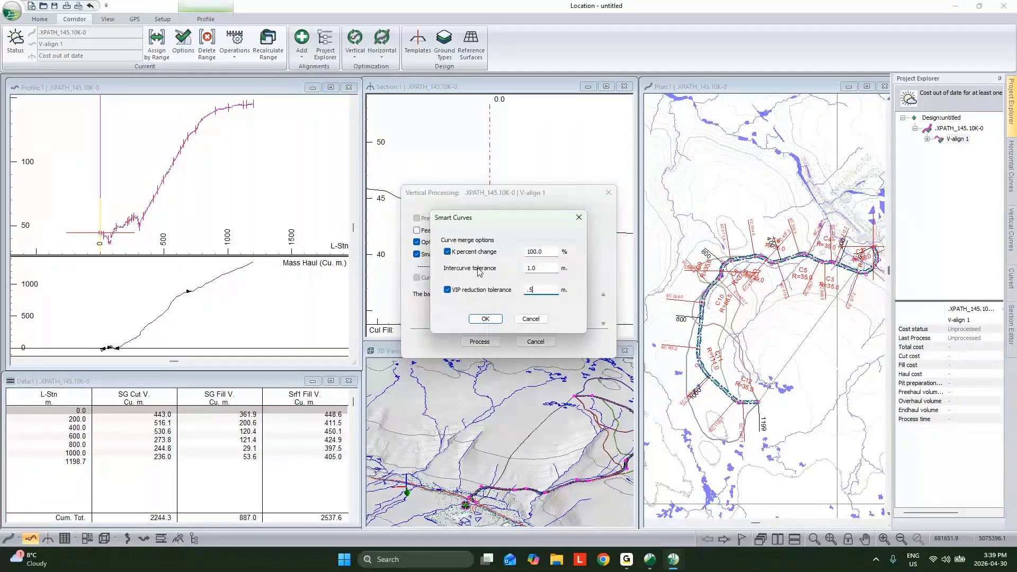
click(485, 318)
- Process V-align 1 with the optimal profile and smart curves, and dismiss the optimization and cost log
click(479, 341)
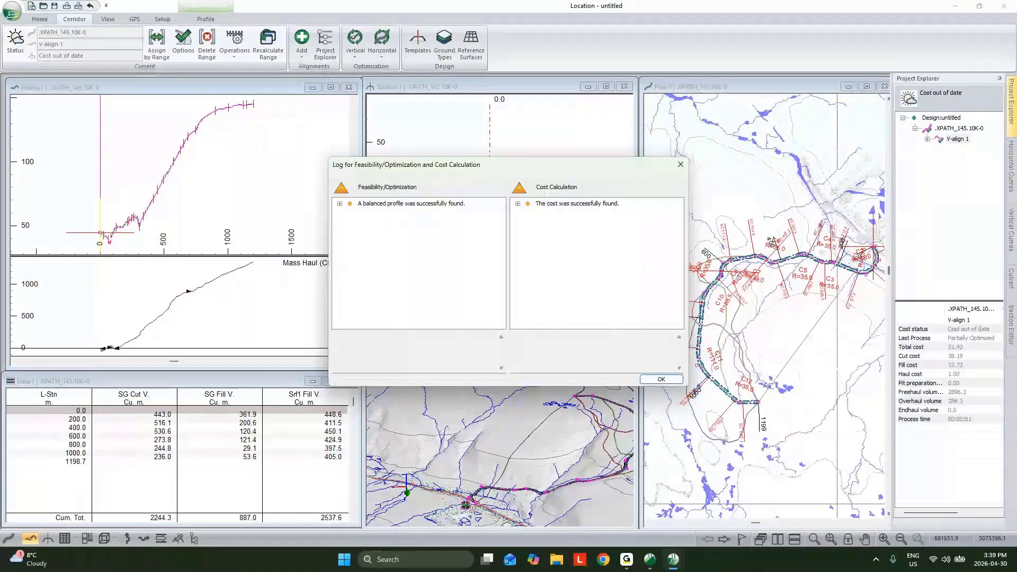
key(Return)
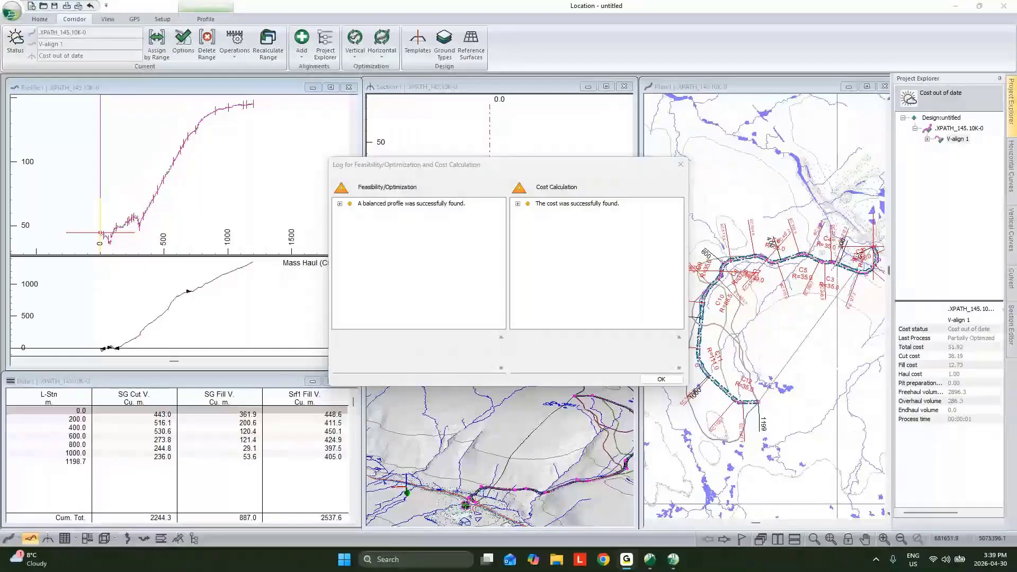
click(652, 380)
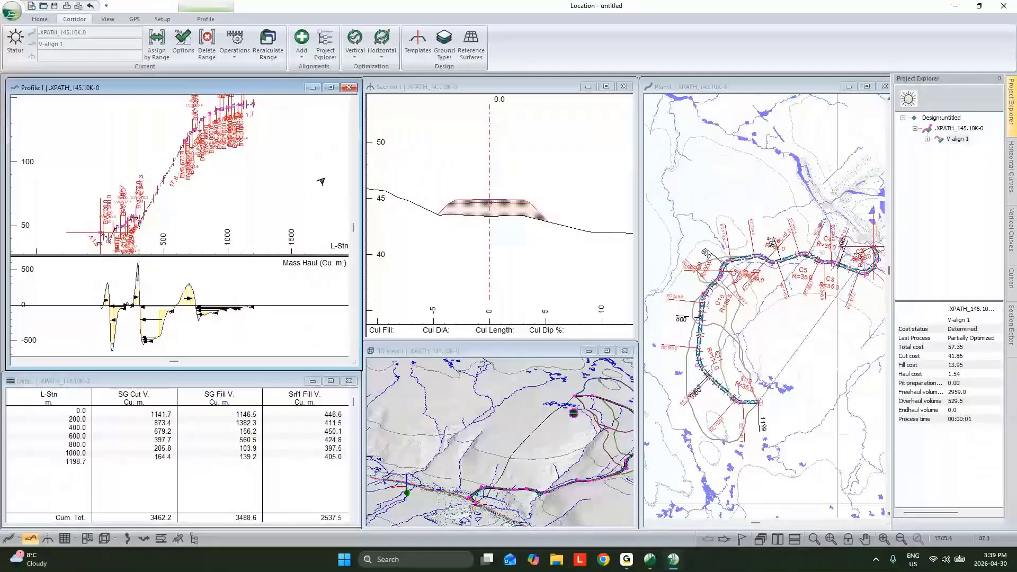
- Save the design under the file name Optimized
mouse_move(321, 181)
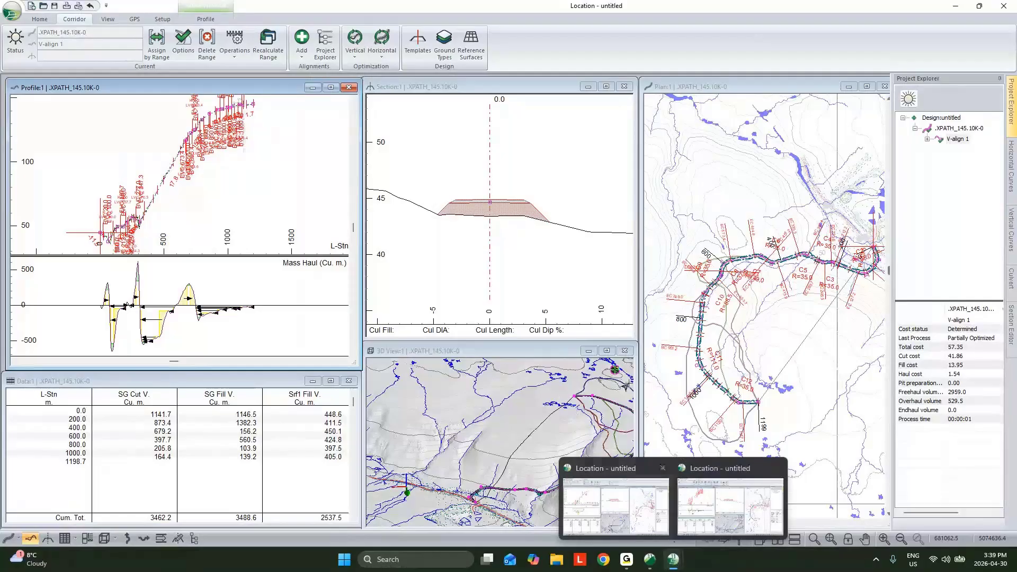
click(9, 9)
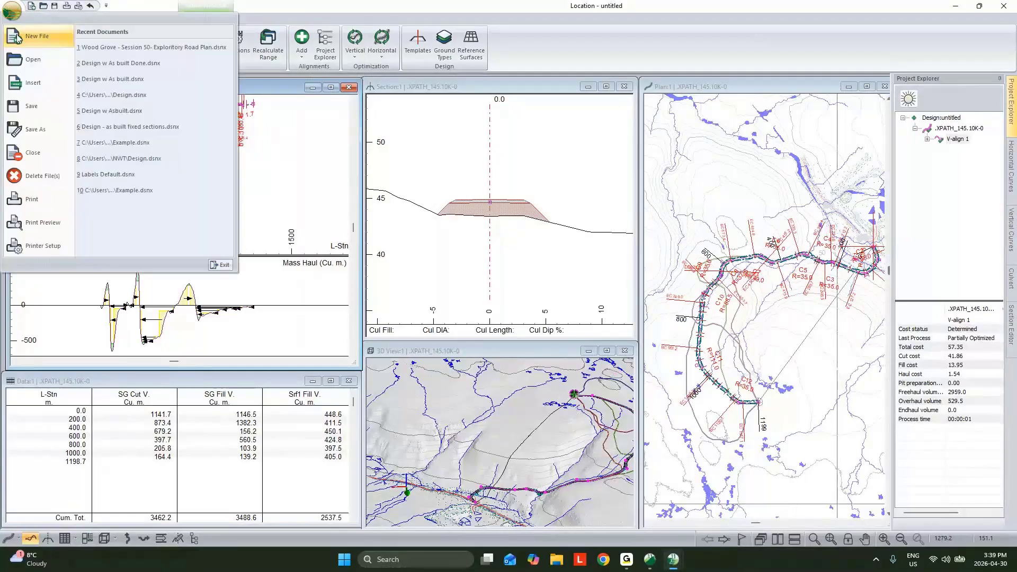
click(32, 134)
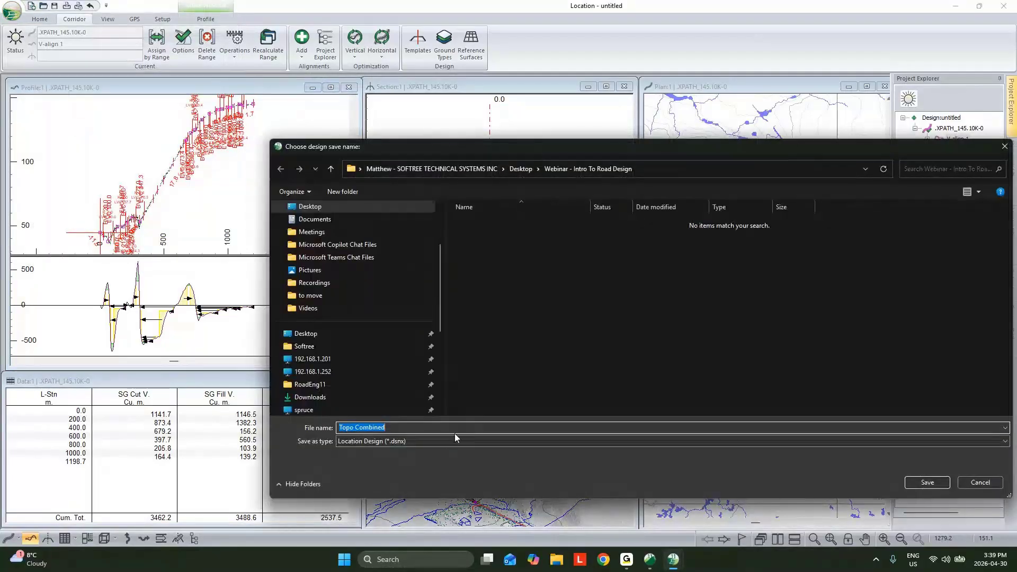
click(441, 427)
key(ctrl+a)
text(Optimized)
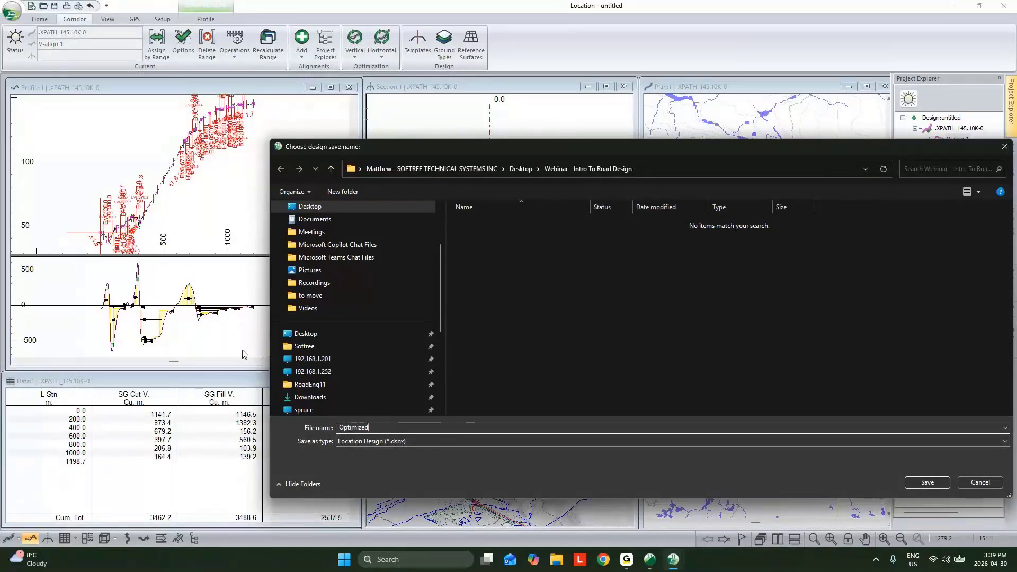
click(920, 483)
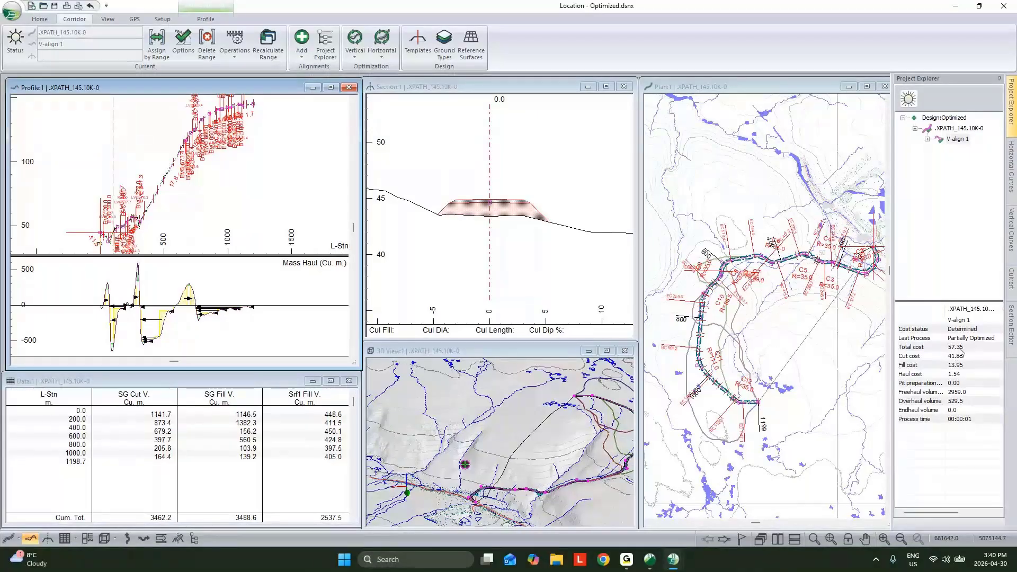
- Review the ground types list and the sub-horizon ground layers assigned by range
click(440, 47)
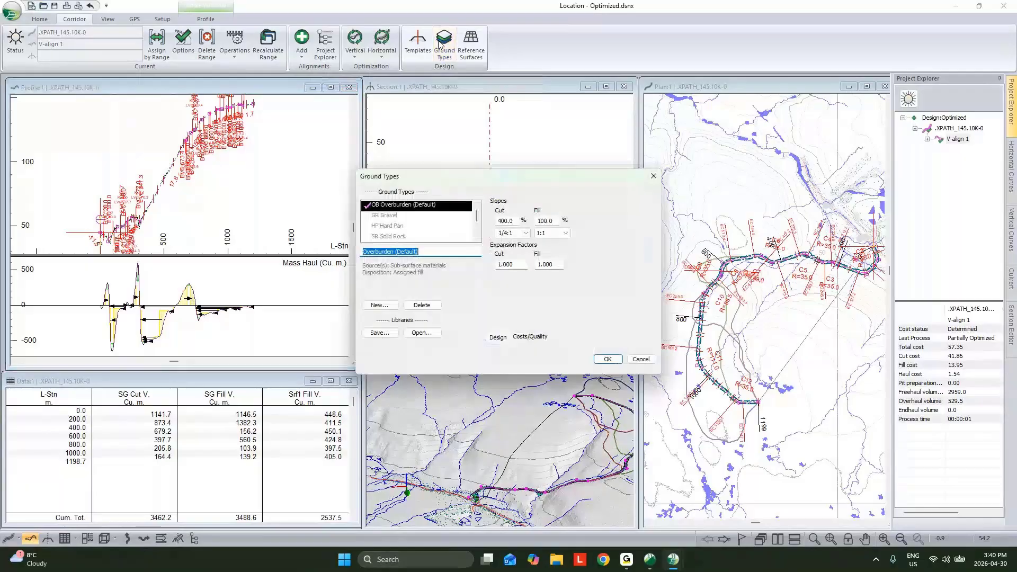
click(157, 45)
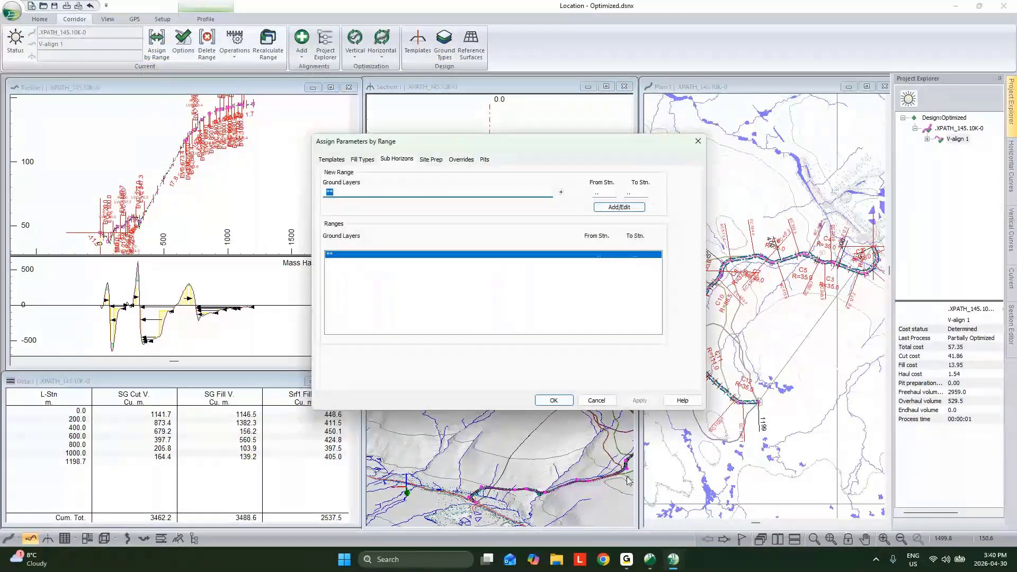
click(597, 400)
- Review the excavation and embankment costs of the Overburden ground type and the haul cost definition
click(444, 45)
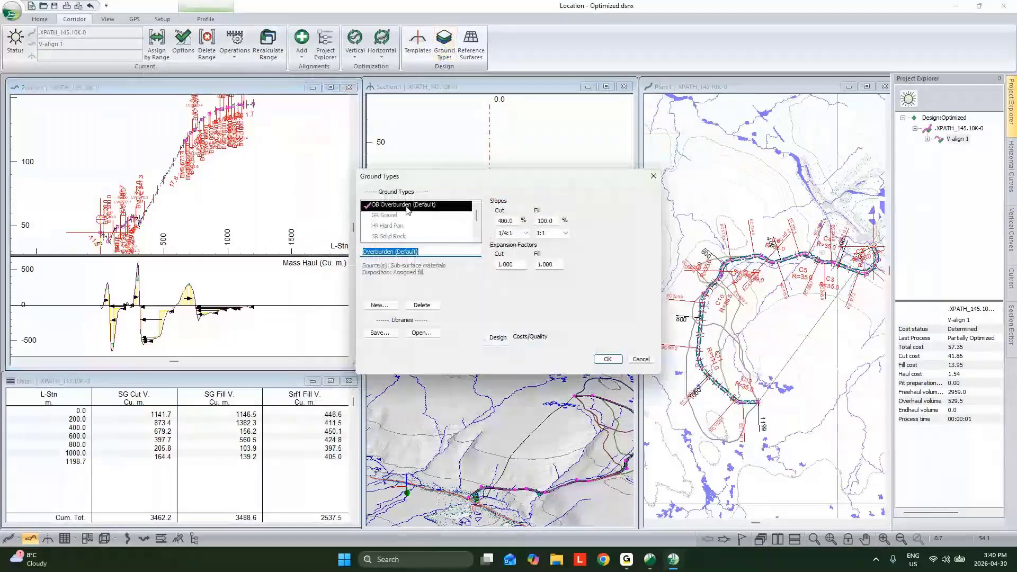
click(530, 337)
drag(584, 215, 551, 236)
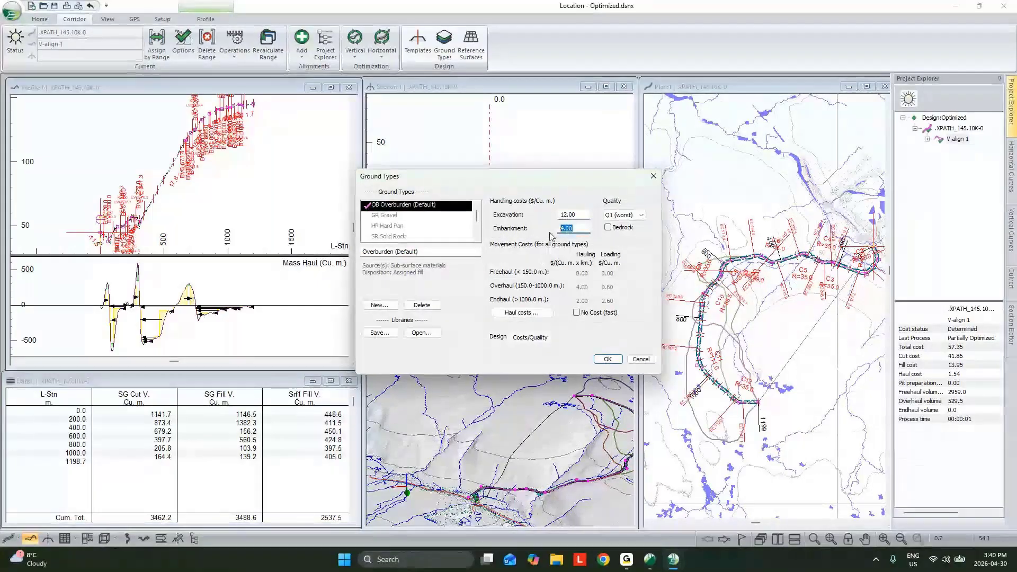
click(535, 314)
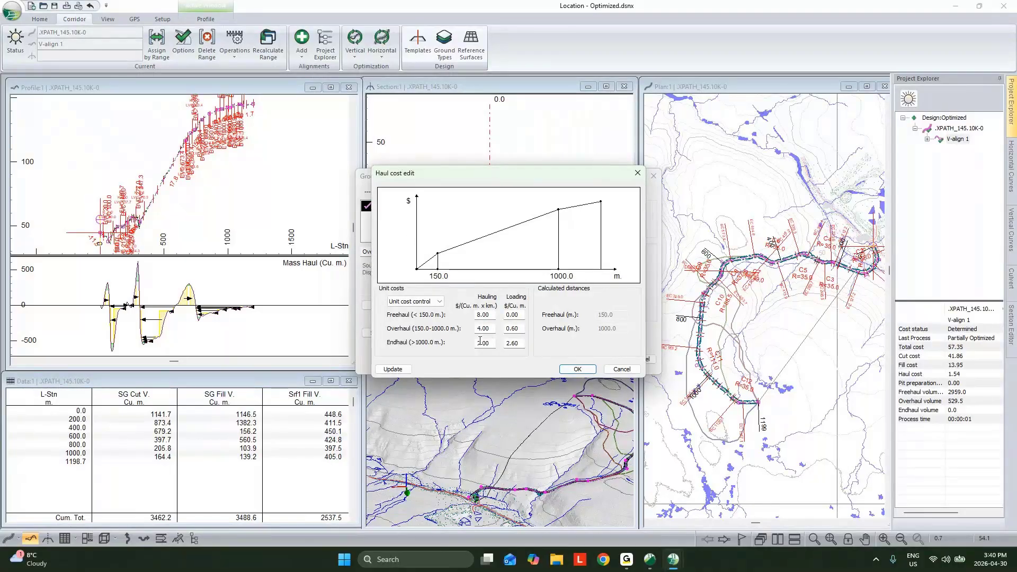
click(622, 369)
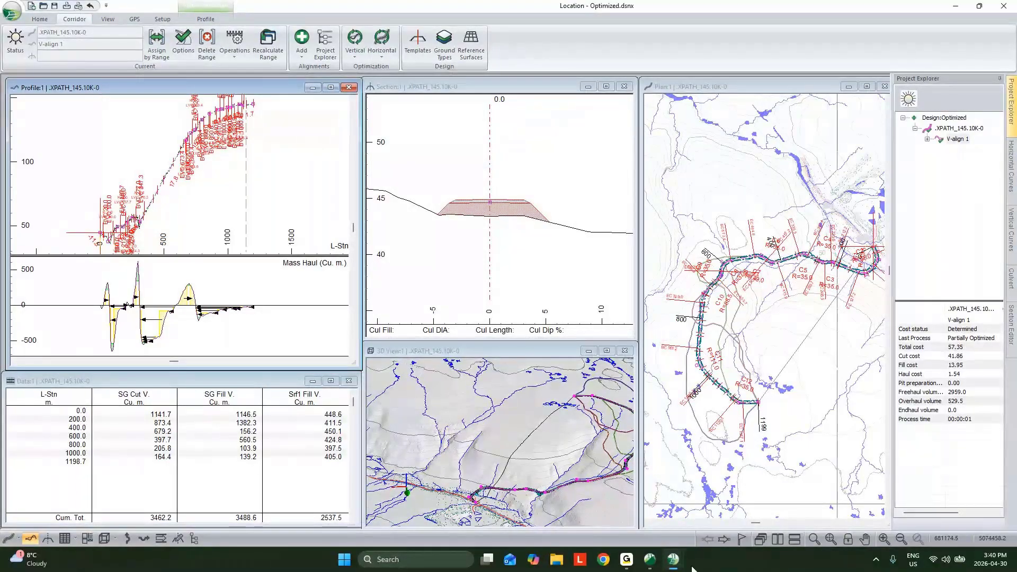
- Switch to the first road design, H-align1, recalculate its cross sections and costs, and check its total cost
click(674, 566)
click(625, 473)
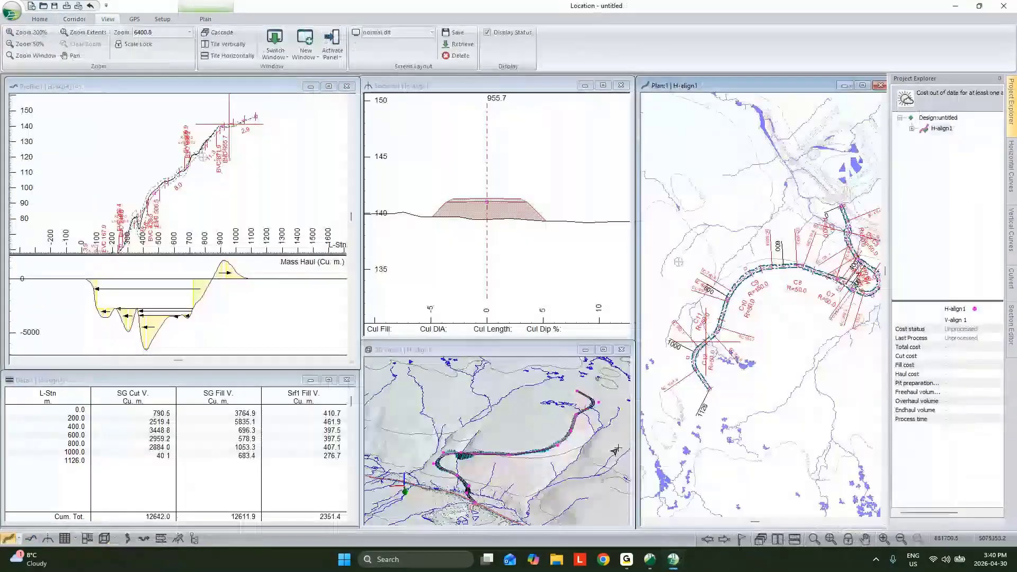
scroll(257, 198, down, 1)
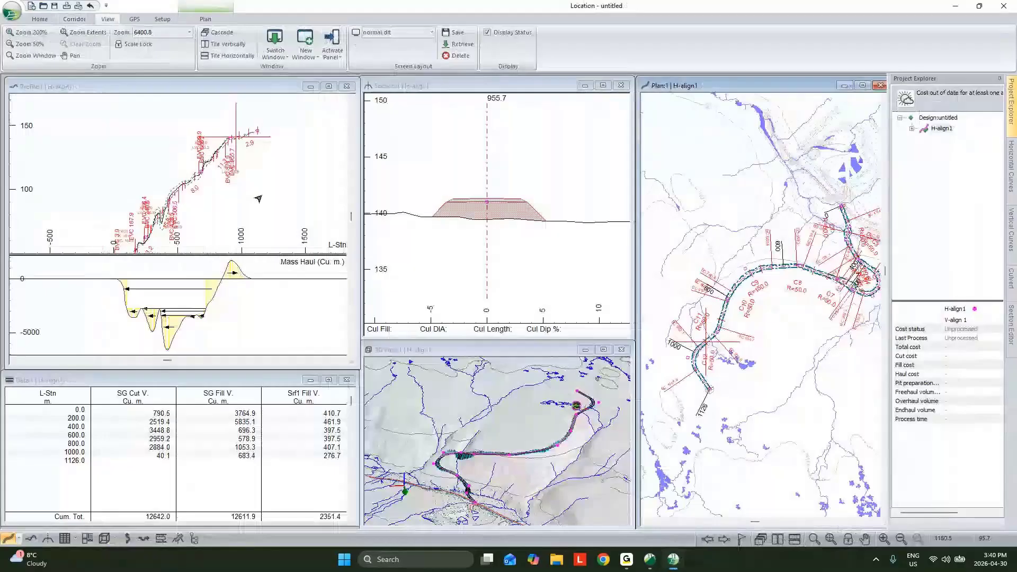
middle_drag(247, 203, 241, 172)
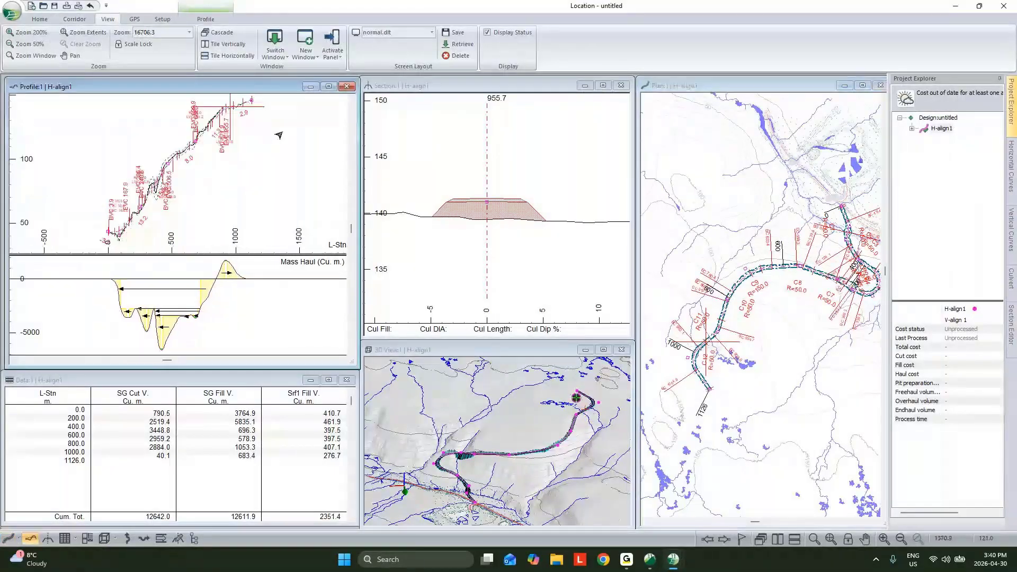
click(76, 20)
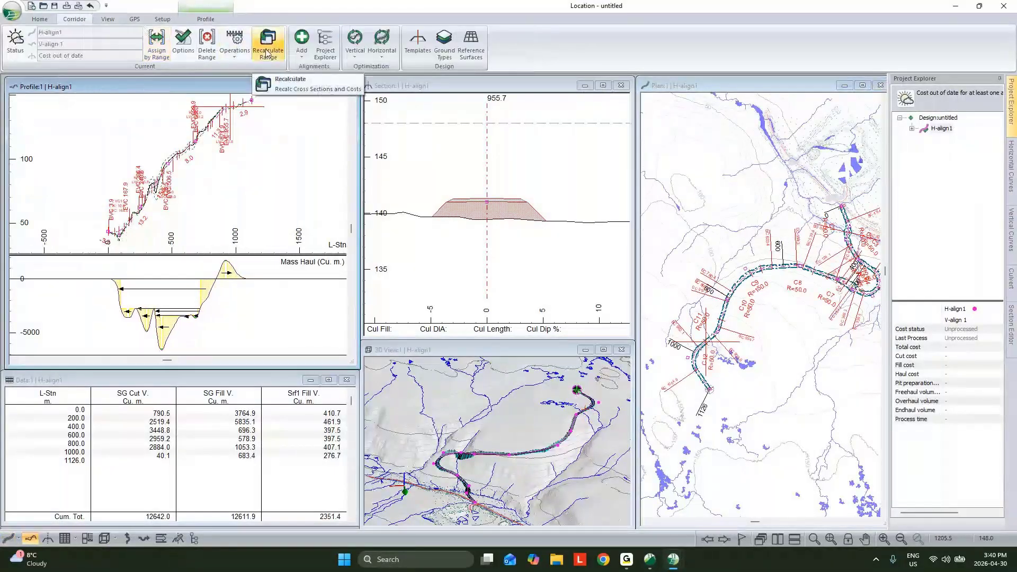
click(268, 54)
click(536, 315)
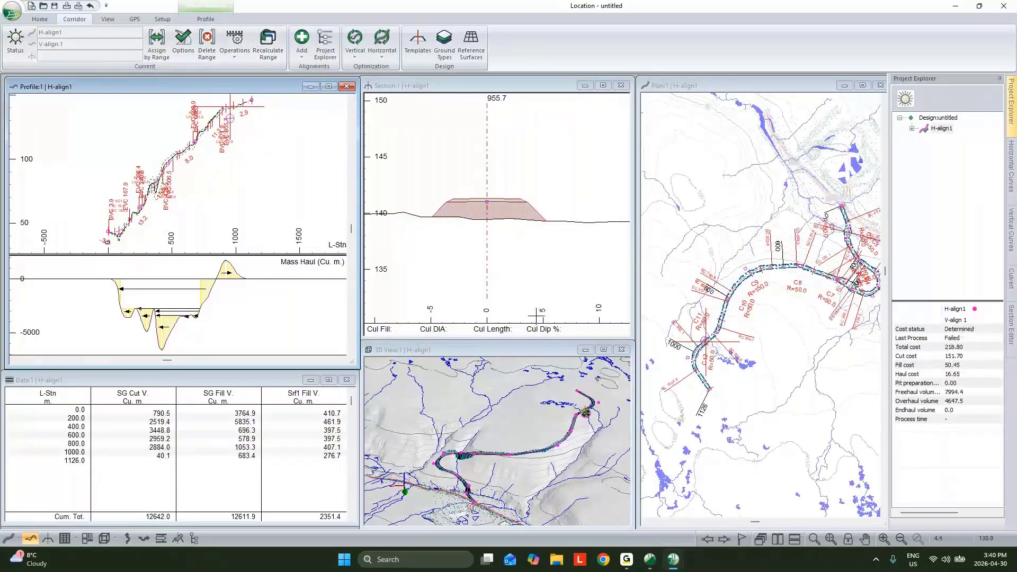
click(964, 347)
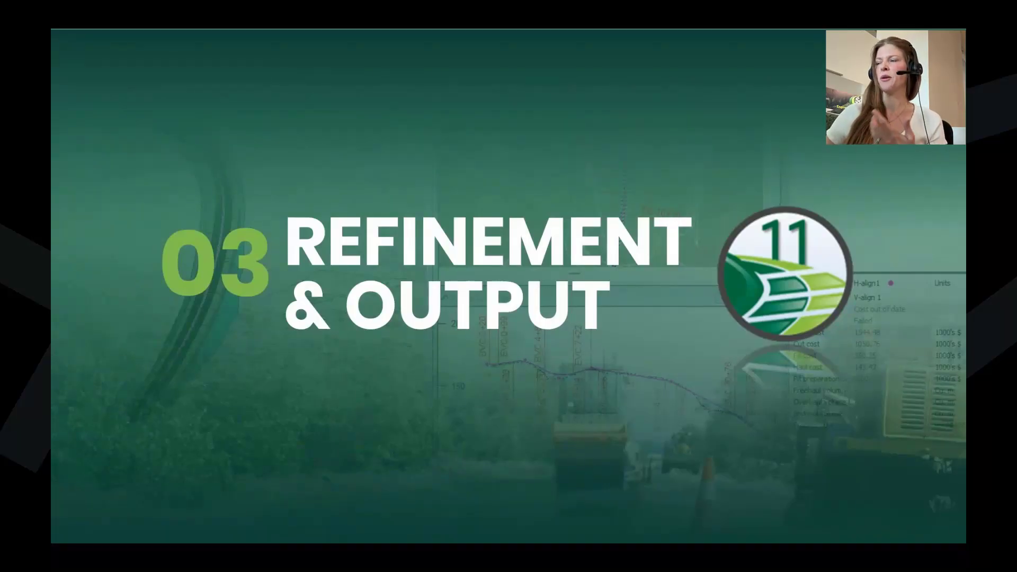
key(Right)
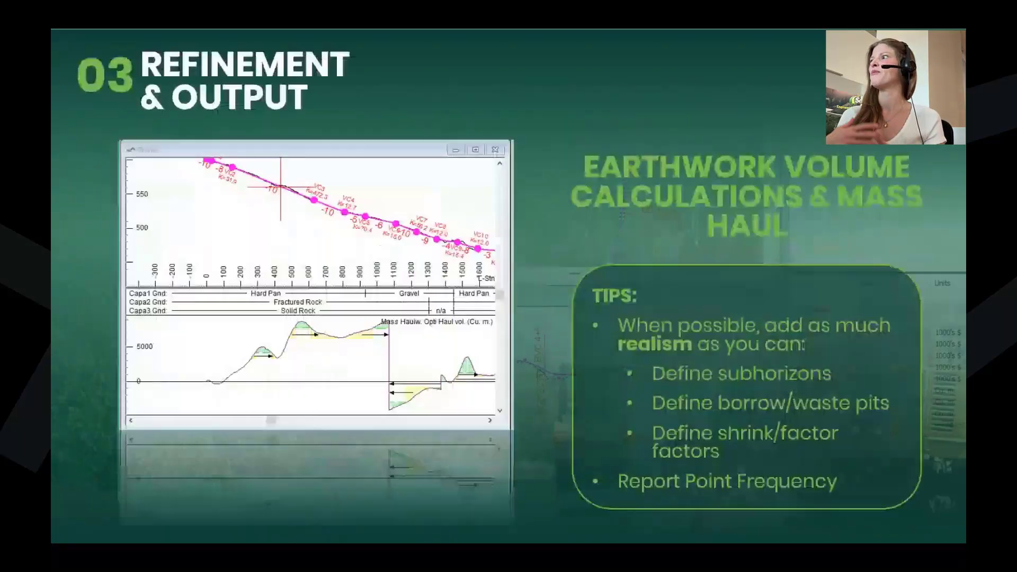
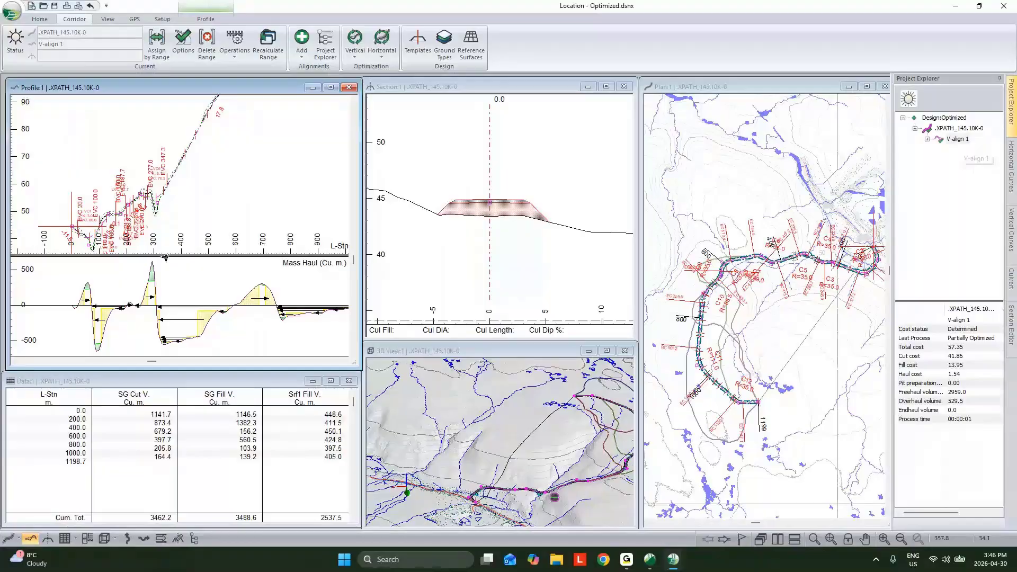
- Switch to the untitled design and examine H-align1's mass haul diagram and cumulative cut and fill volumes
scroll(158, 225, down, 1)
click(674, 559)
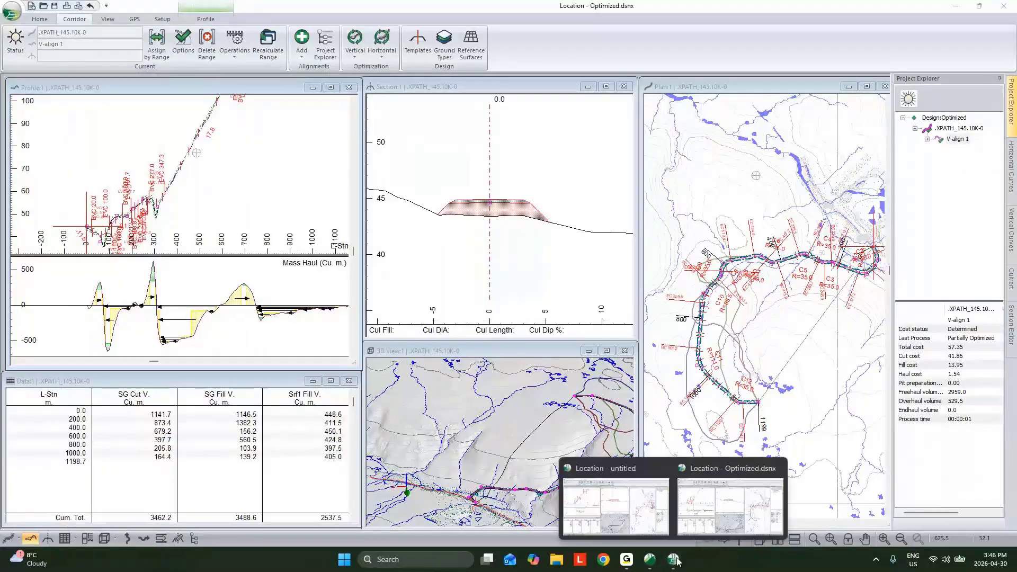
click(614, 483)
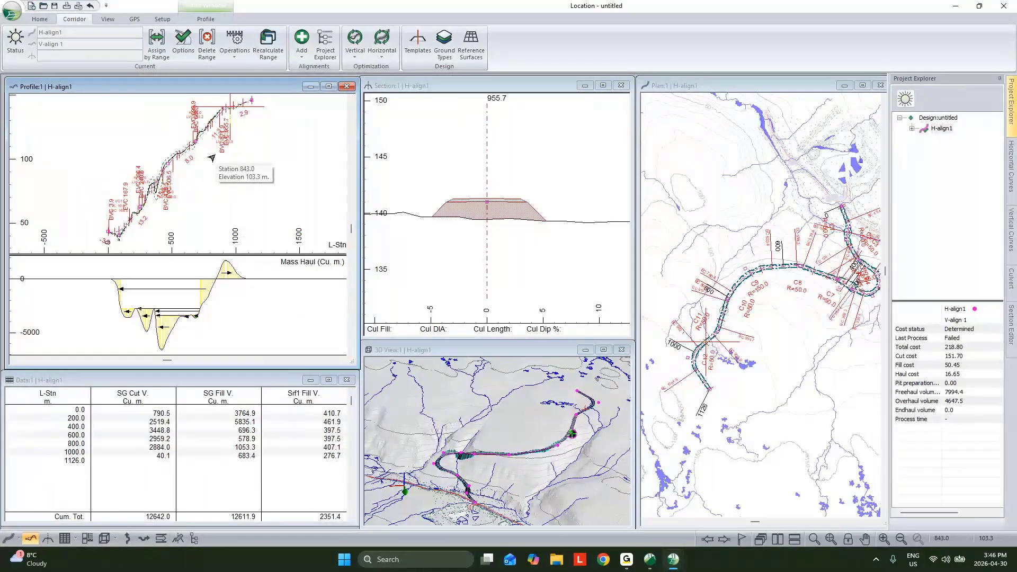
middle_drag(216, 155, 209, 161)
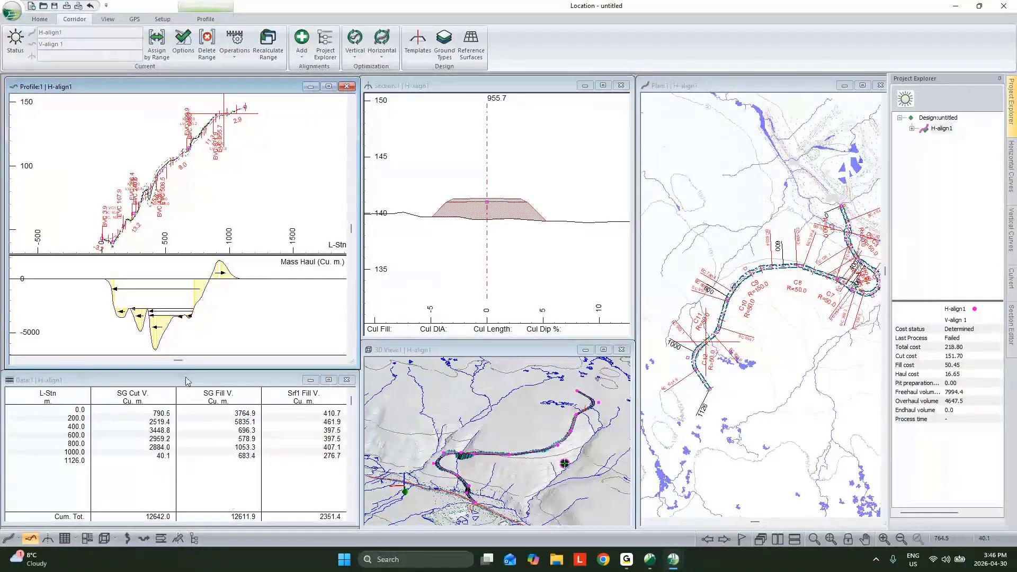
click(179, 509)
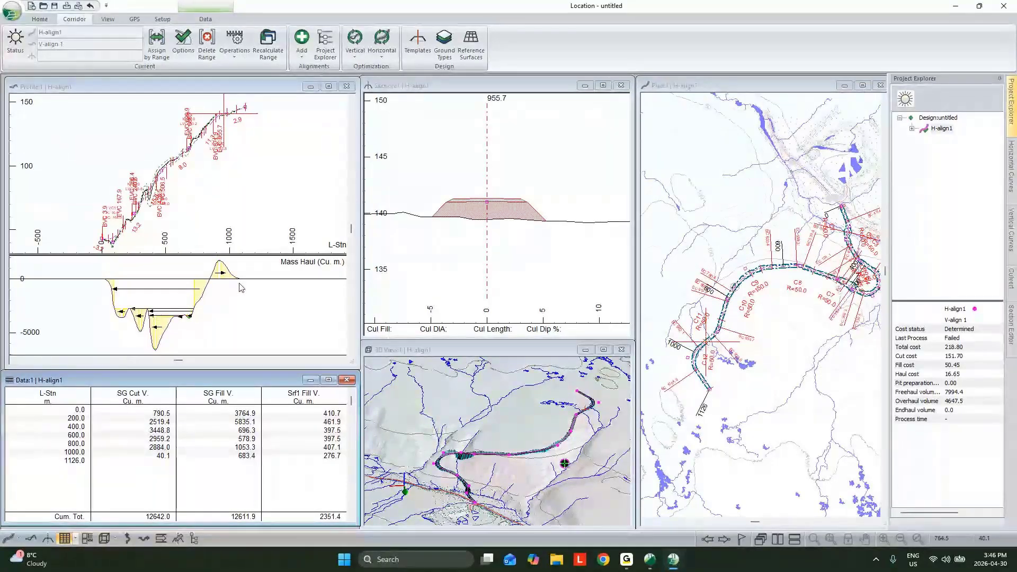
- Compare the Optimized design's mass haul diagram and volumes with H-align1, returning to the untitled design
click(673, 559)
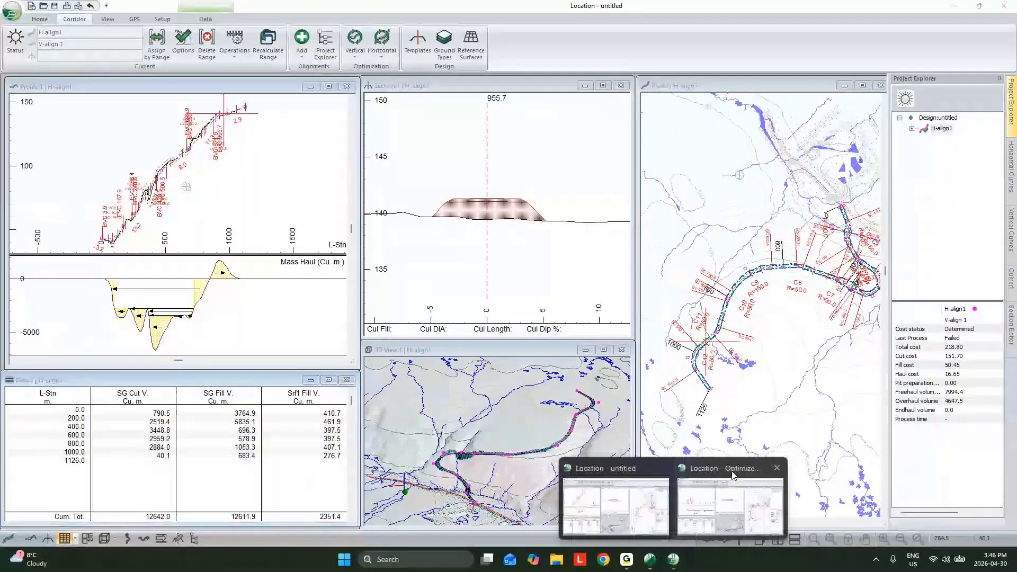
click(732, 475)
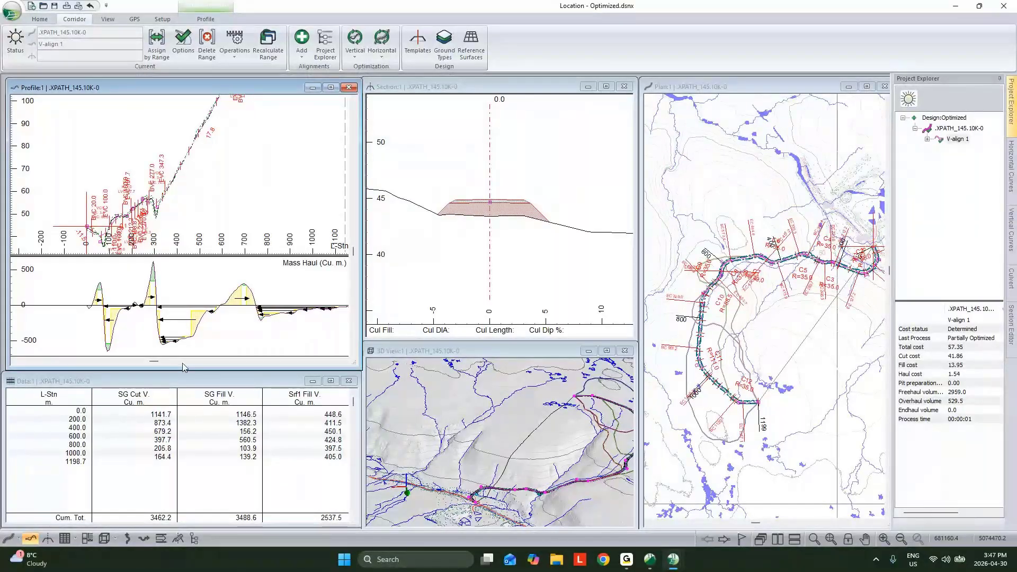
mouse_move(673, 561)
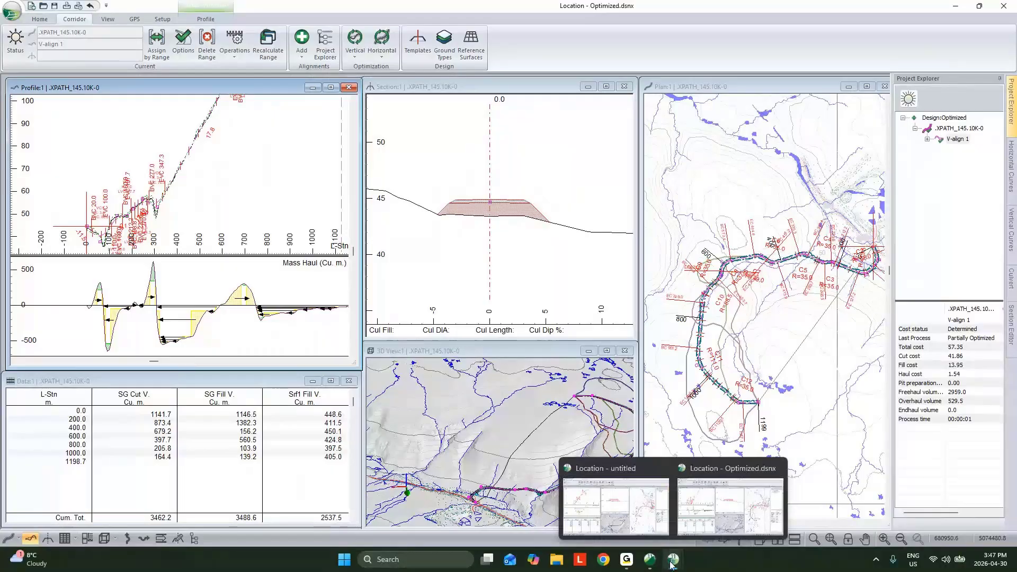
click(638, 463)
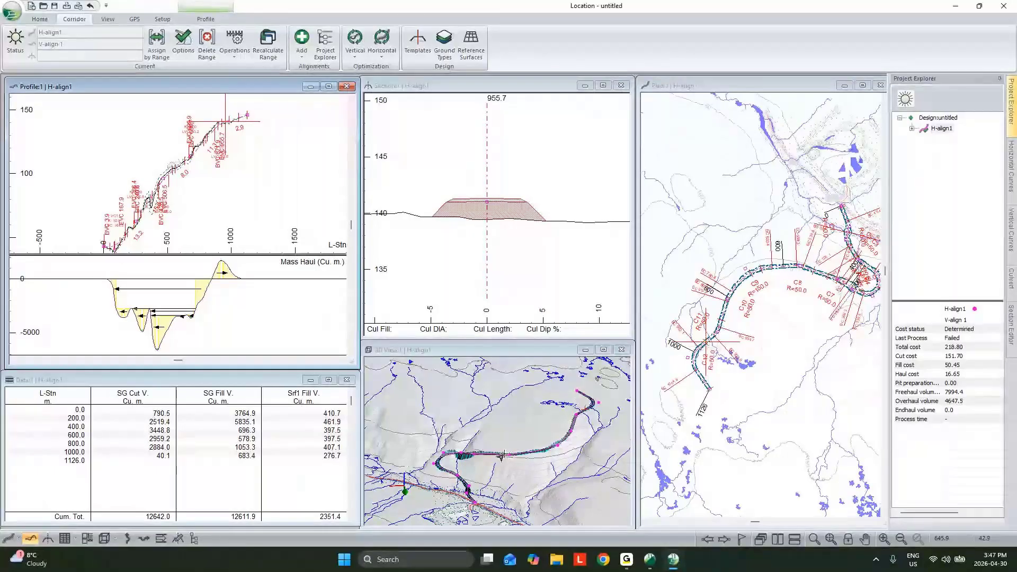
- Try moving the vertical curve point near station 890 in the H-align1 profile to test its effect on the mass haul
mouse_move(506, 458)
middle_drag(211, 170, 211, 196)
scroll(226, 140, up, 2)
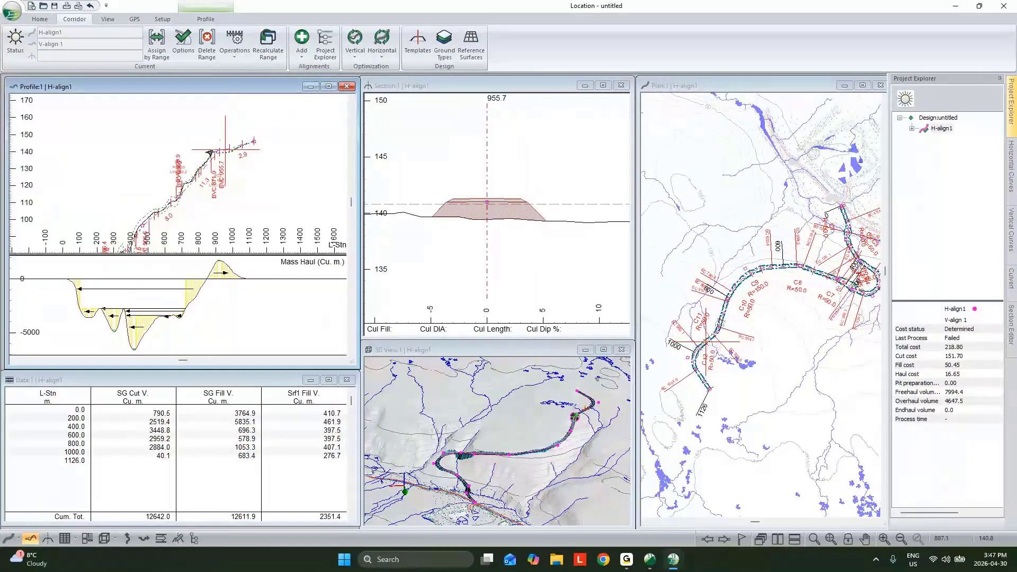
scroll(210, 153, up, 2)
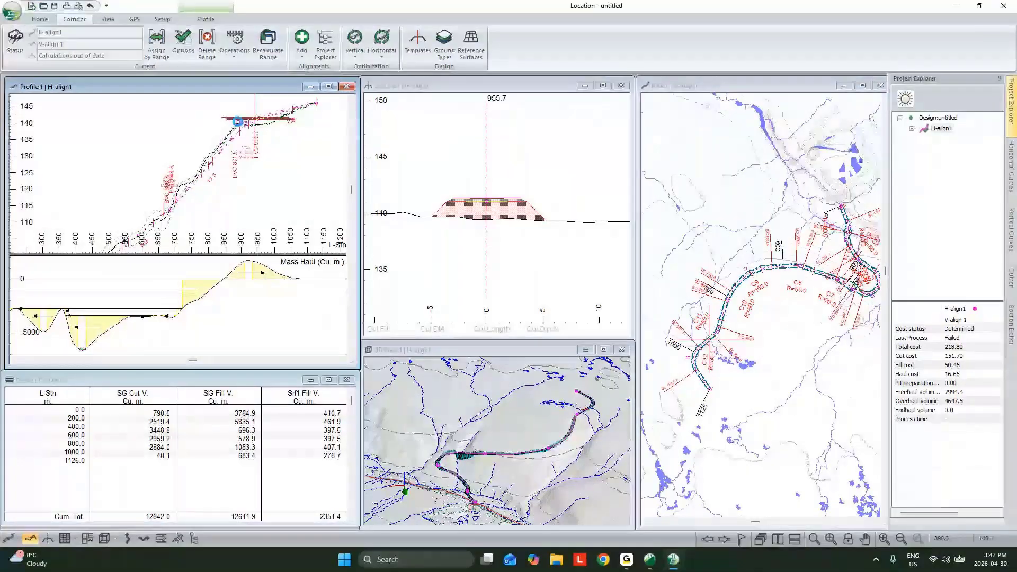
drag(238, 121, 238, 123)
scroll(225, 178, down, 2)
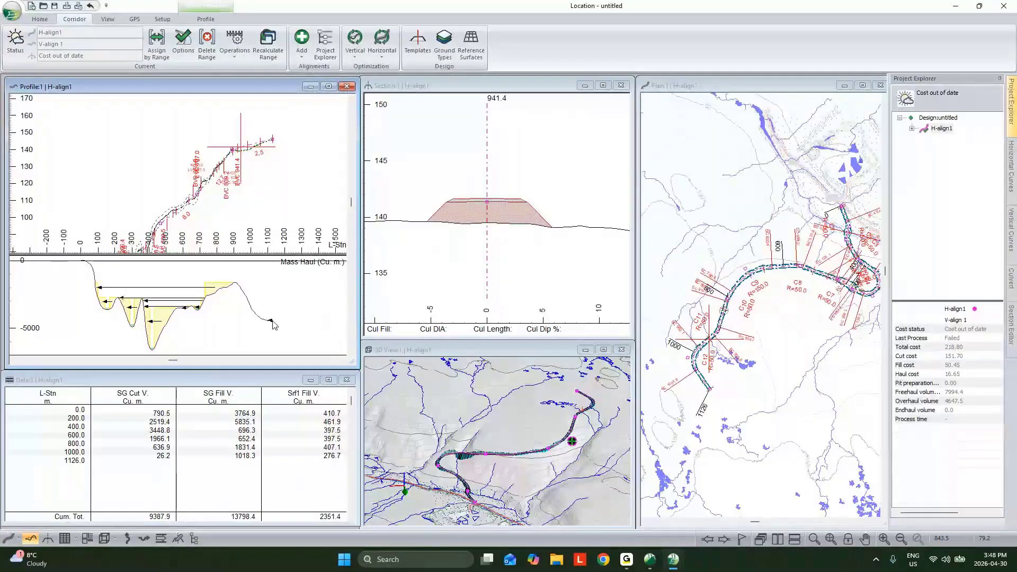
- Undo the last vertical curve point move and recalculate the road alignment
key(F5)
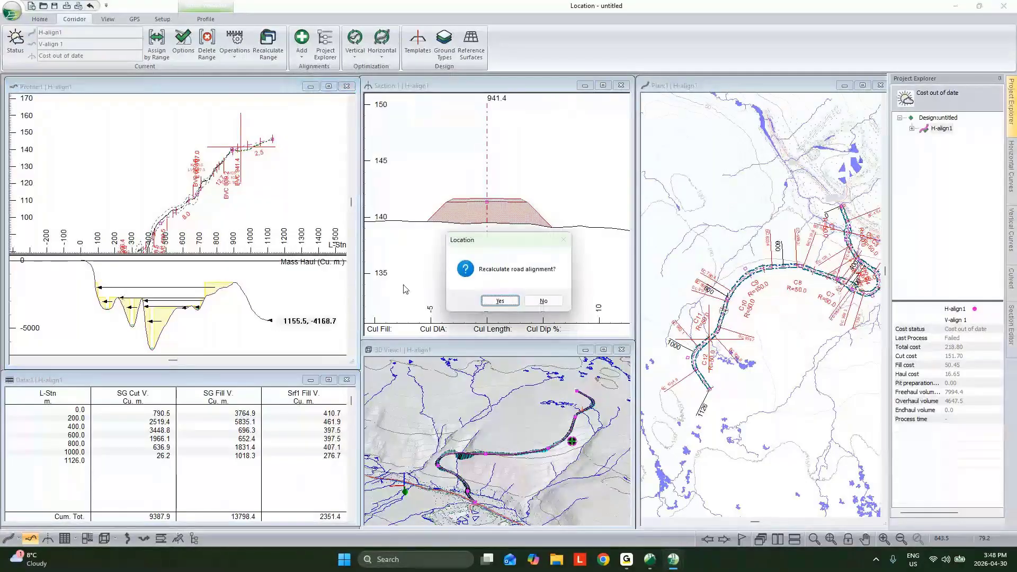
click(510, 300)
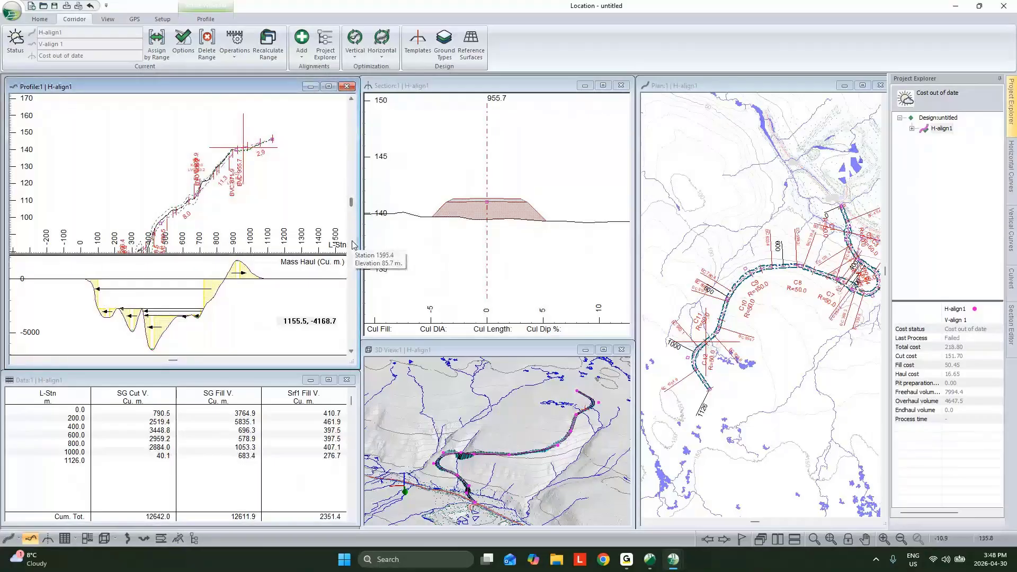
right_click(253, 186)
click(287, 194)
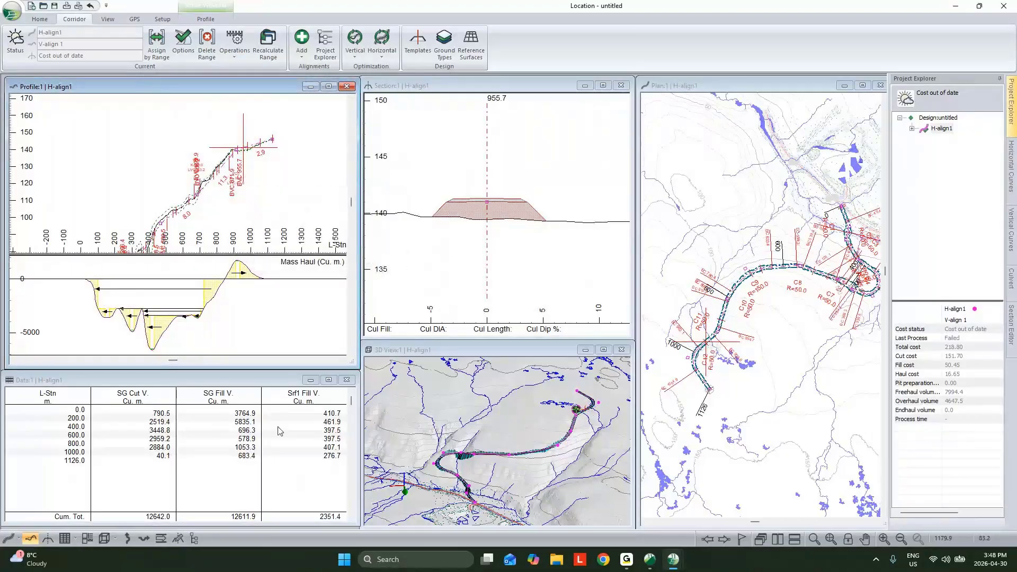
- Enlarge the 3D view and inspect the cut and fill along the lower bends of the H-align1 corridor
click(201, 426)
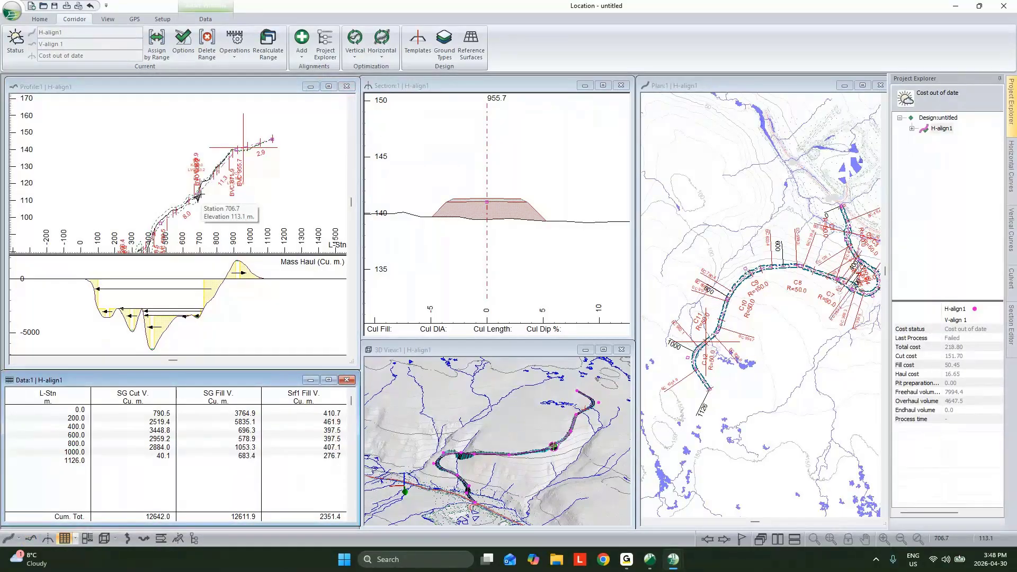
click(603, 350)
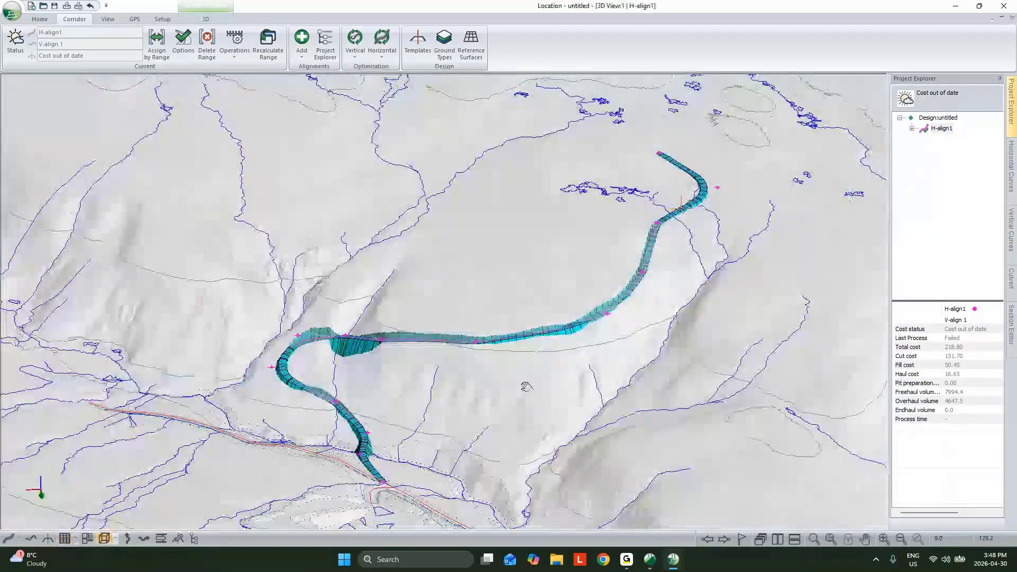
scroll(376, 366, up, 2)
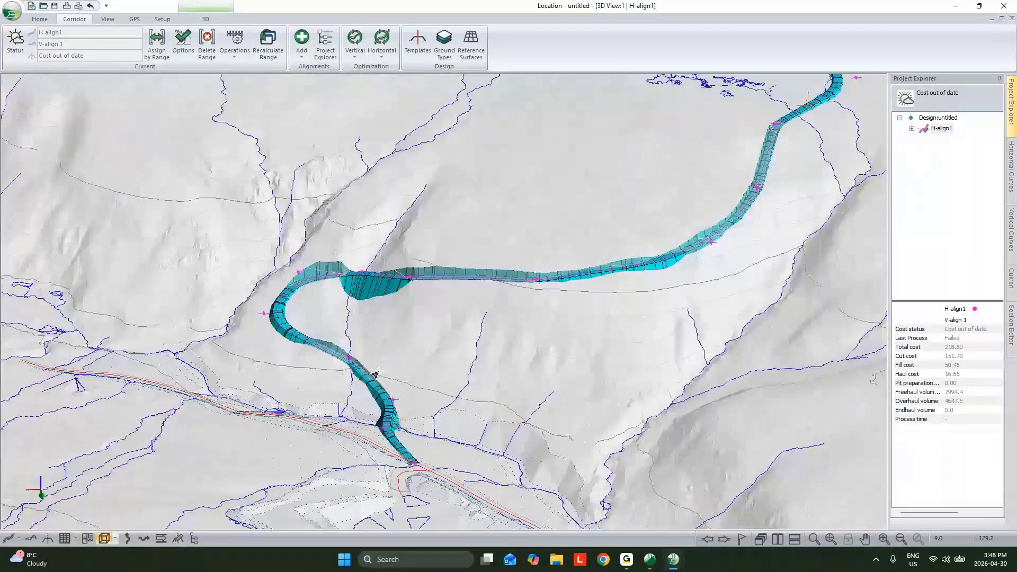
scroll(376, 374, up, 2)
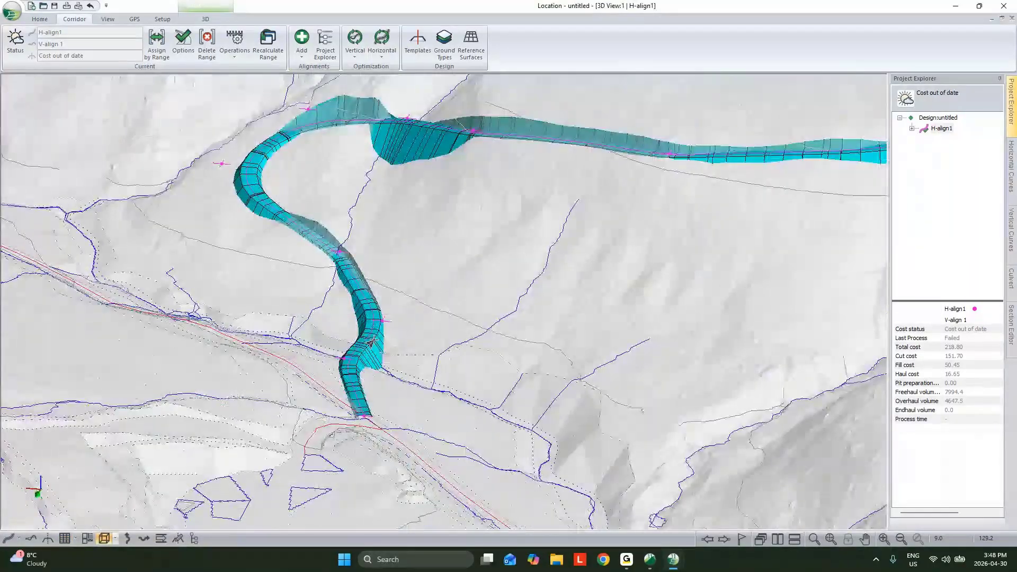
middle_drag(373, 342, 372, 375)
middle_drag(313, 268, 310, 309)
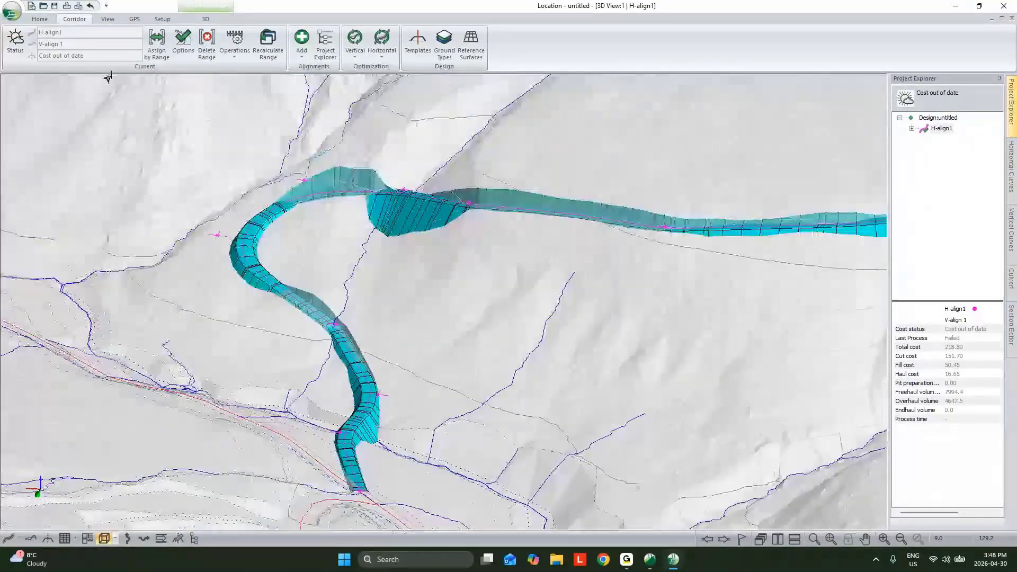
- Review H-align1's report point types and the automatic interval of Auto interval points (10.0m.), leaving the alignment options unchanged
click(183, 42)
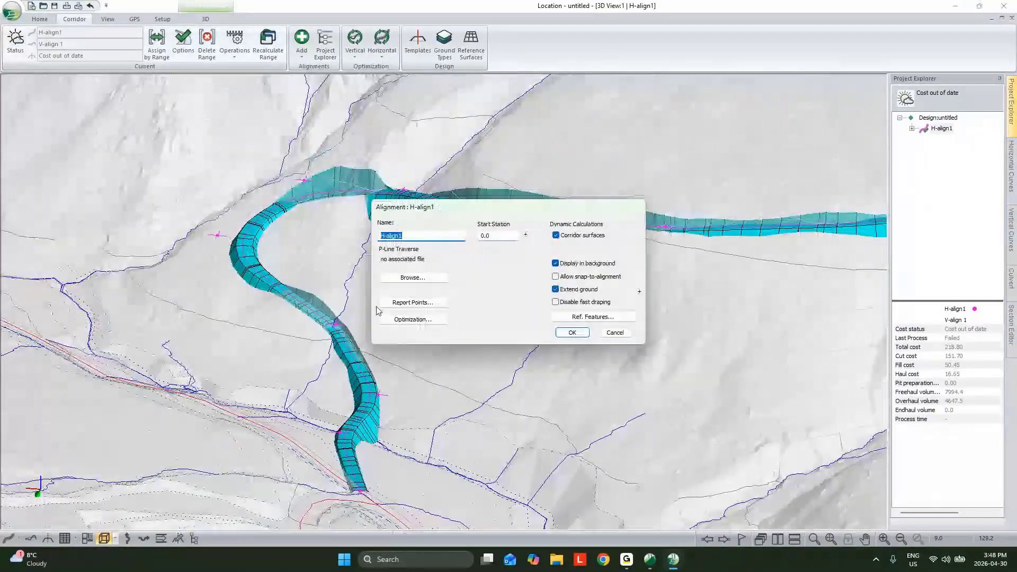
click(392, 303)
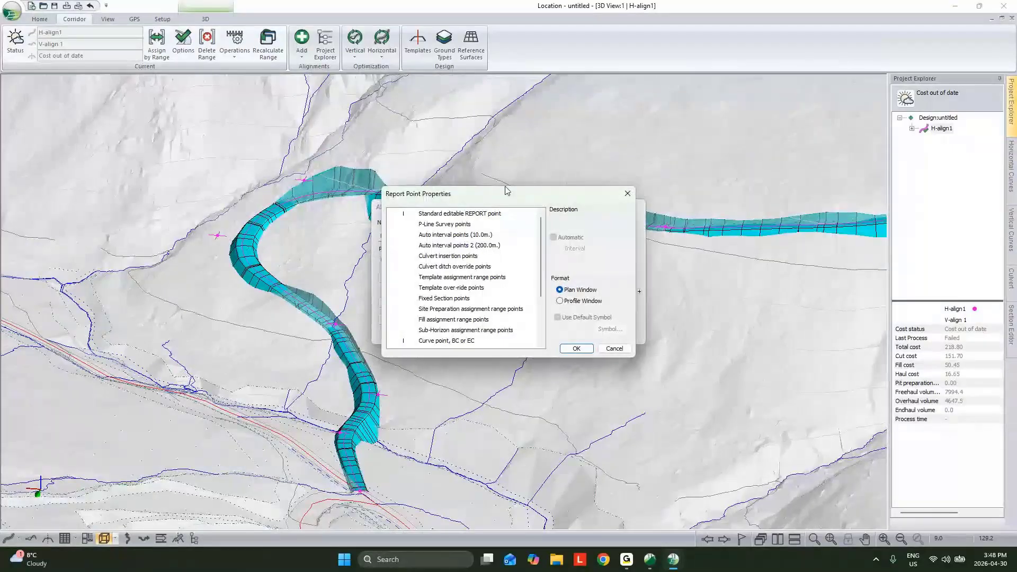
scroll(487, 321, down, 3)
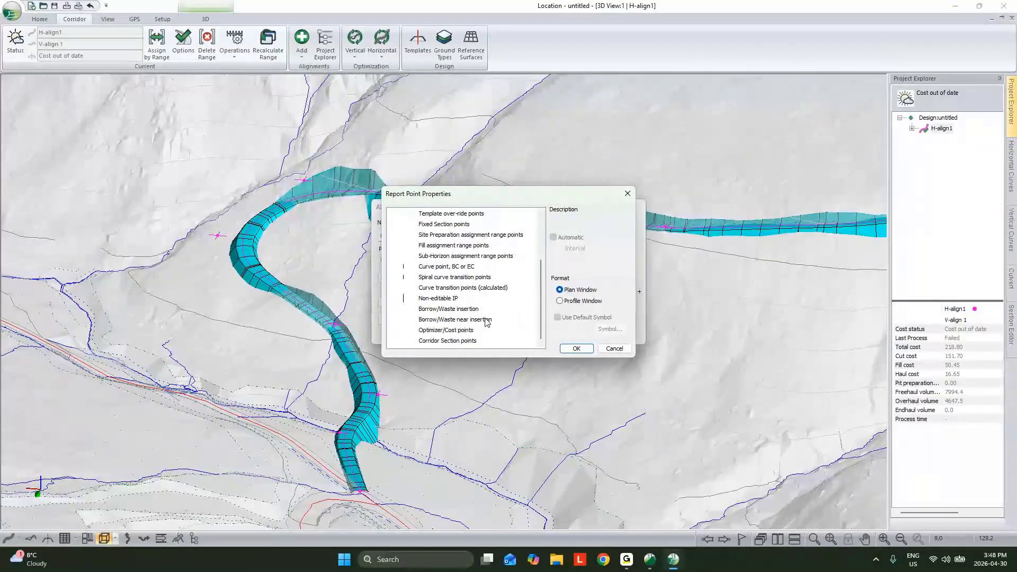
scroll(485, 320, up, 3)
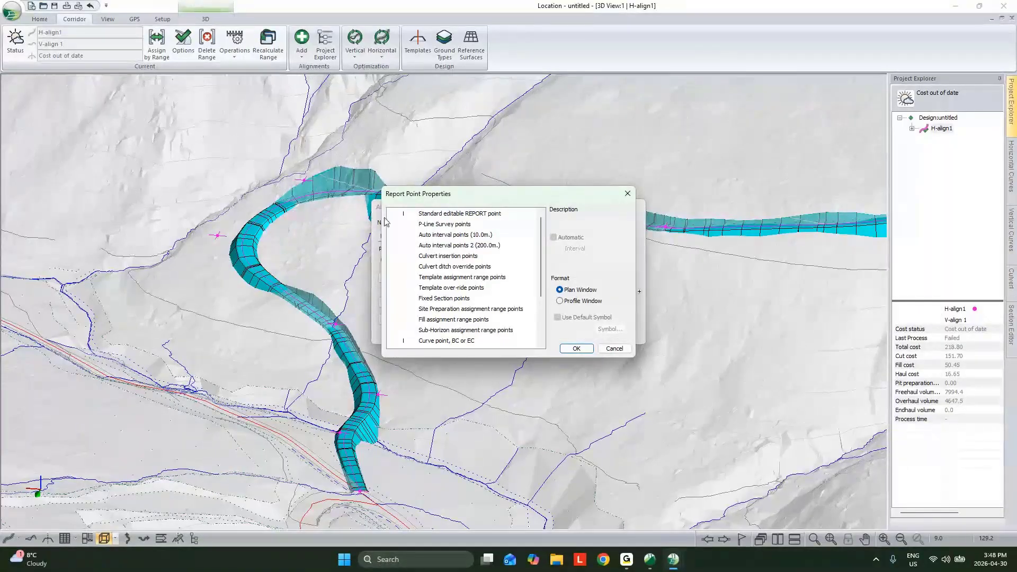
click(447, 237)
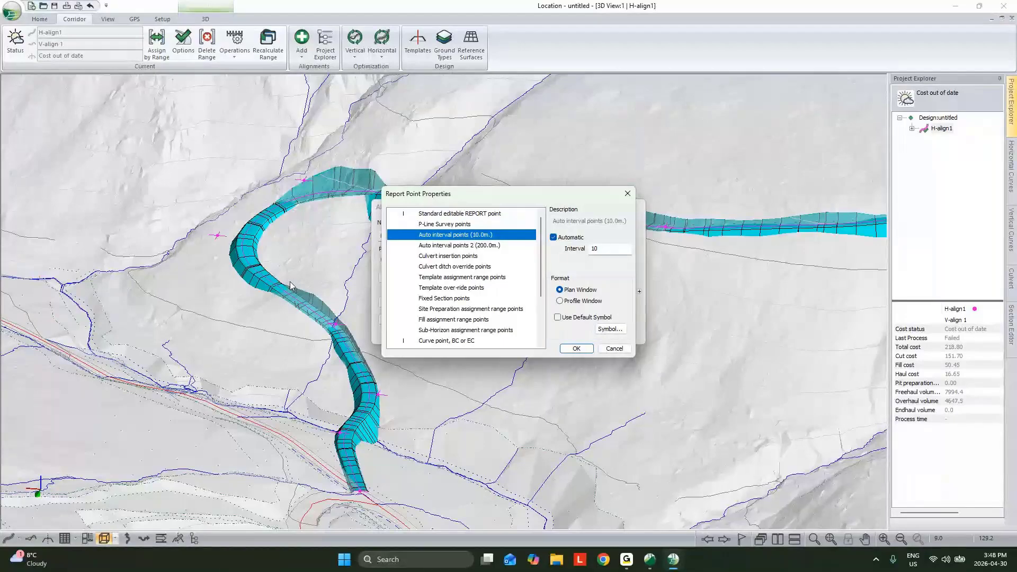
double_click(602, 248)
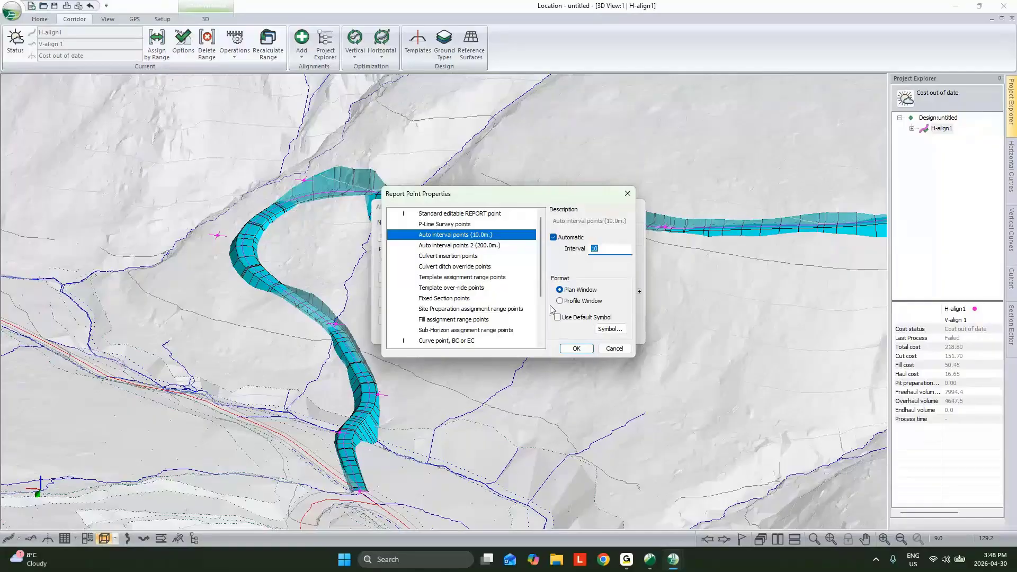
click(614, 348)
click(434, 301)
click(615, 348)
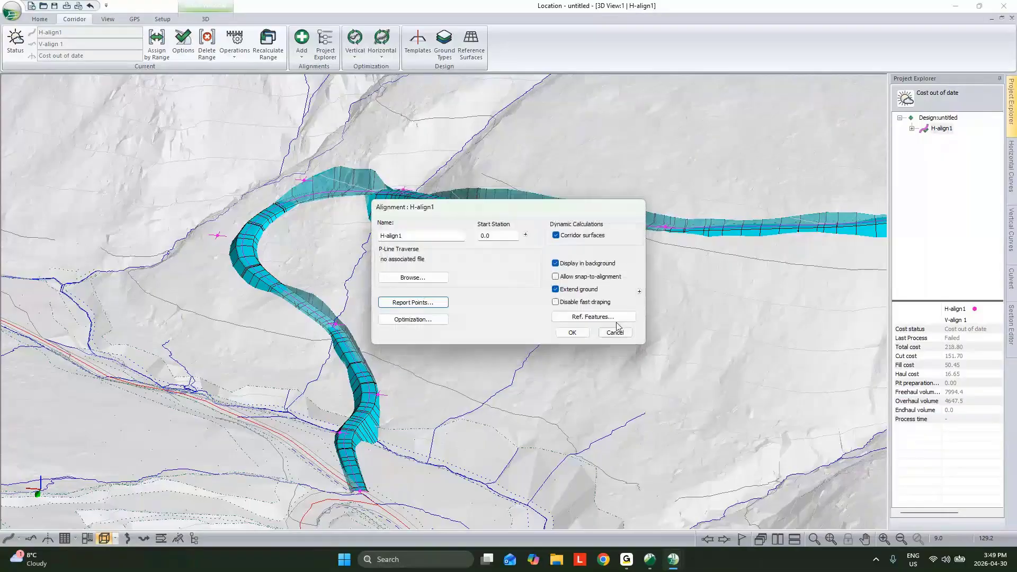
click(614, 333)
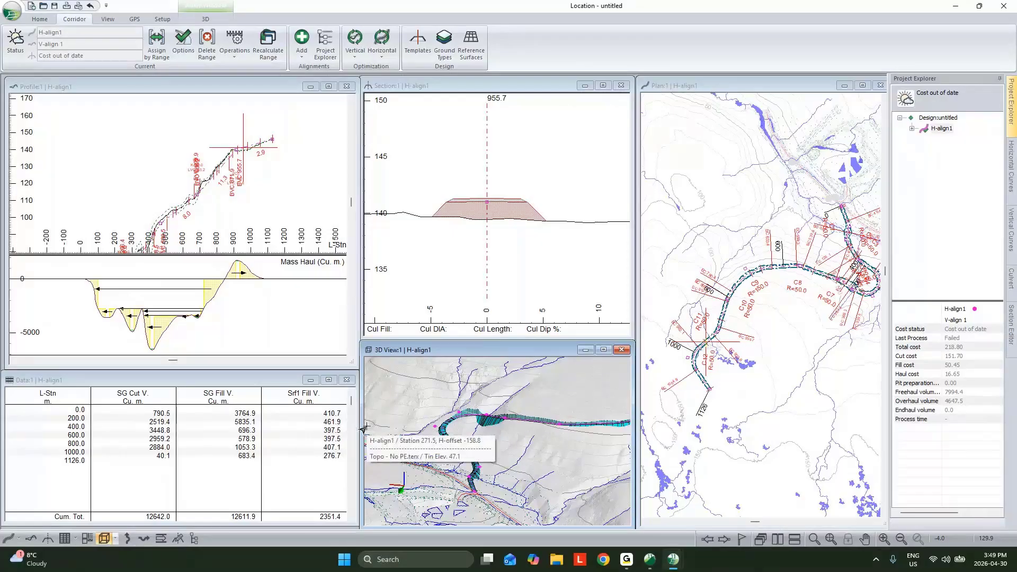
- Review the data window's available and selected fields and its point type selection, keeping Auto interval points 2 (200.0m.) included
click(227, 382)
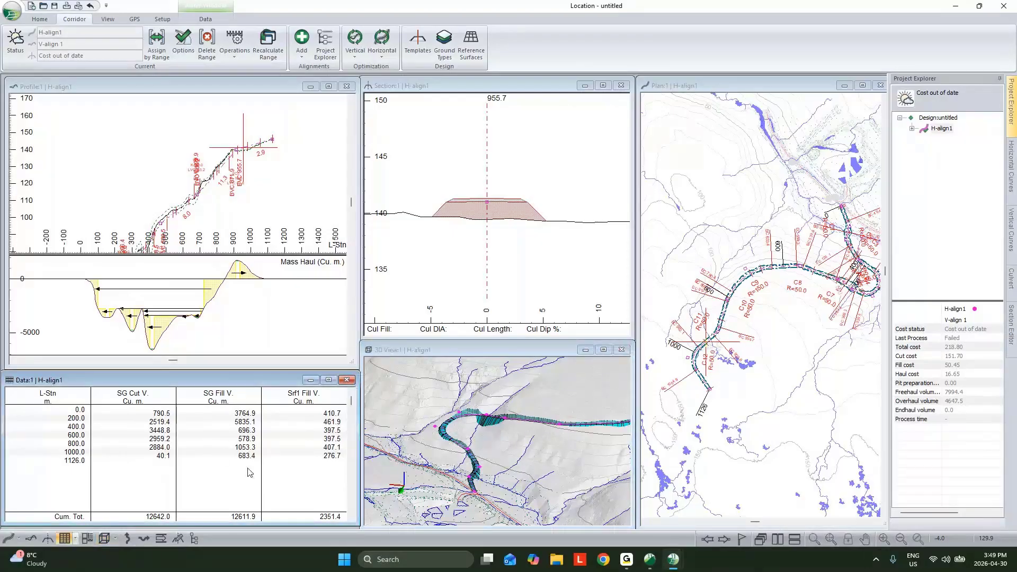
right_click(240, 443)
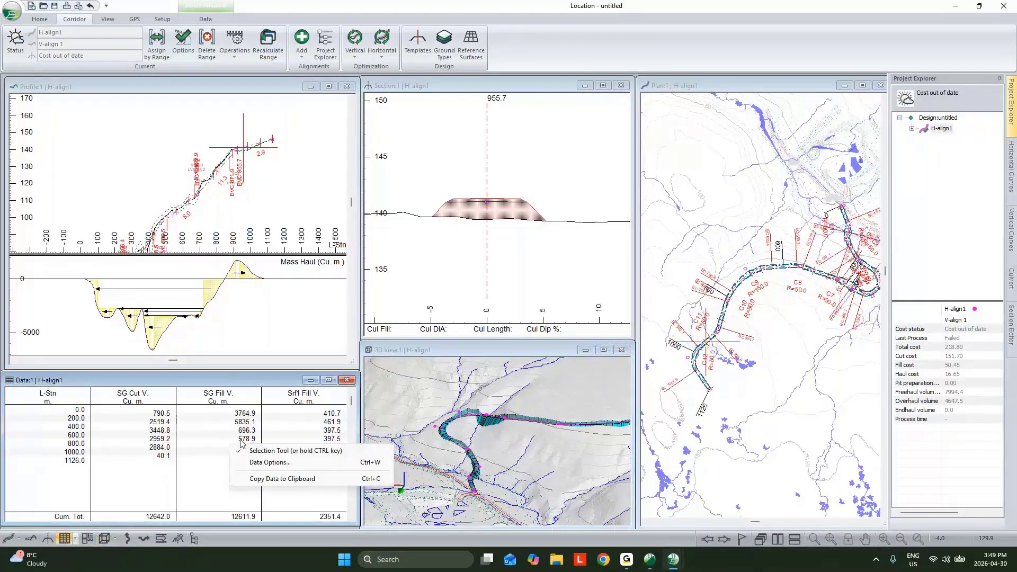
click(270, 462)
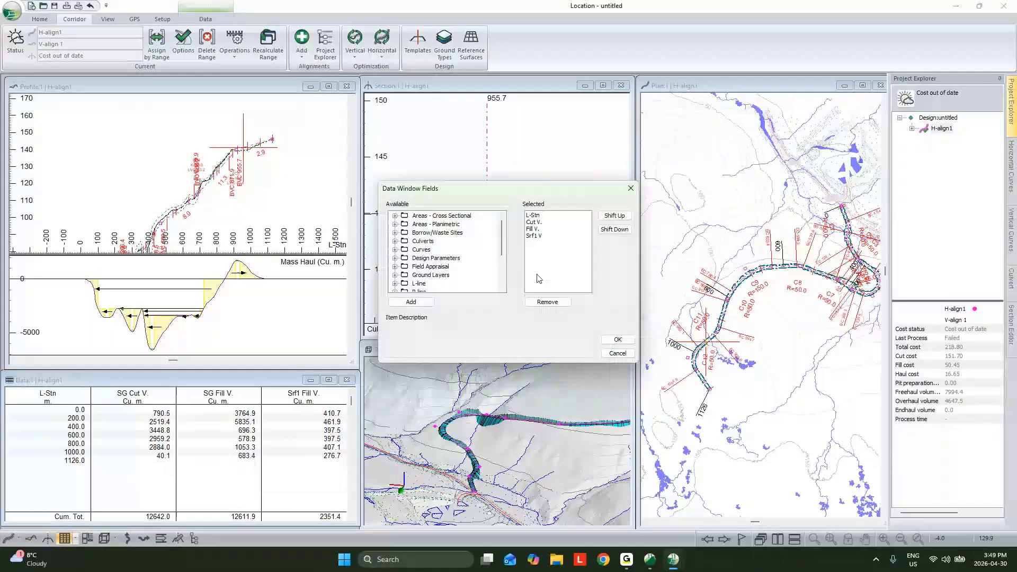
click(535, 216)
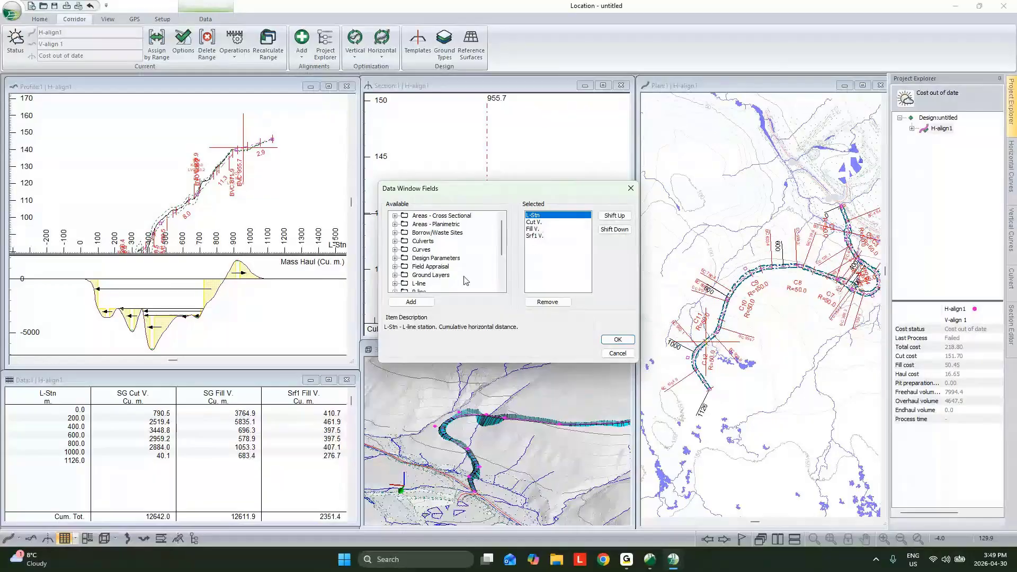
scroll(462, 279, down, 2)
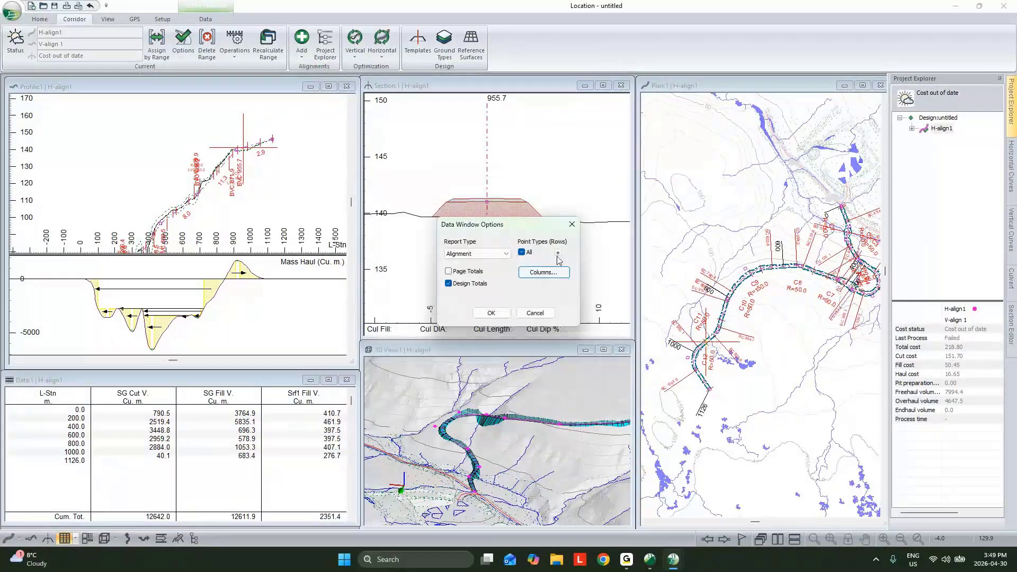
click(557, 269)
click(487, 306)
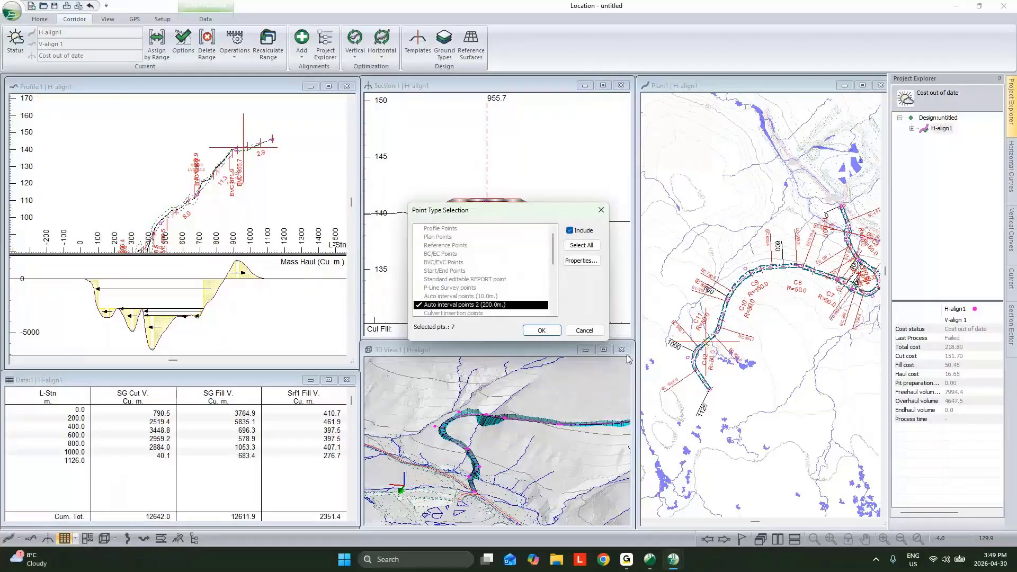
click(543, 331)
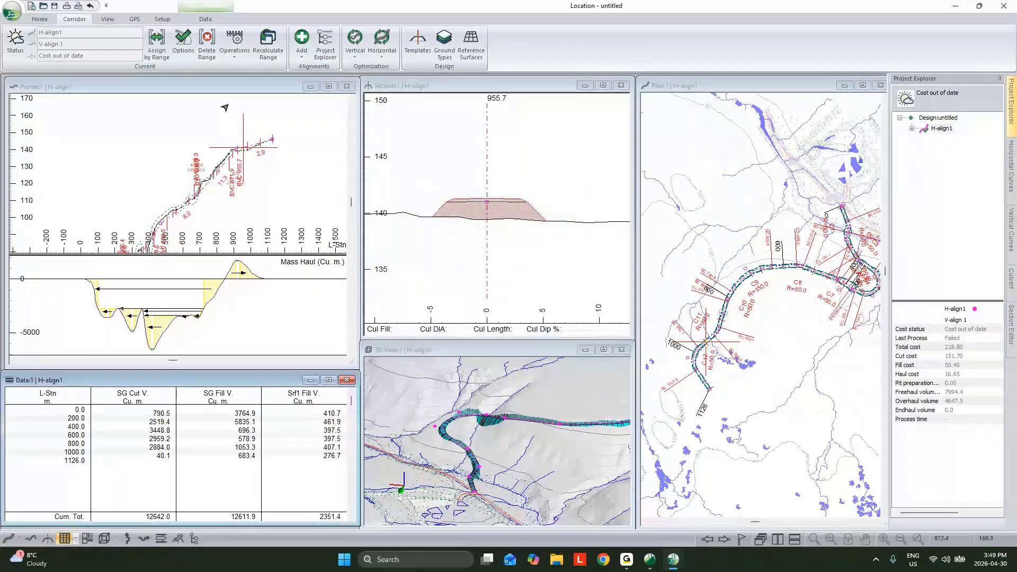
- Add a culvert to H-align1 at station 370.0, under the fill at the dip in the profile
middle_drag(180, 212, 232, 152)
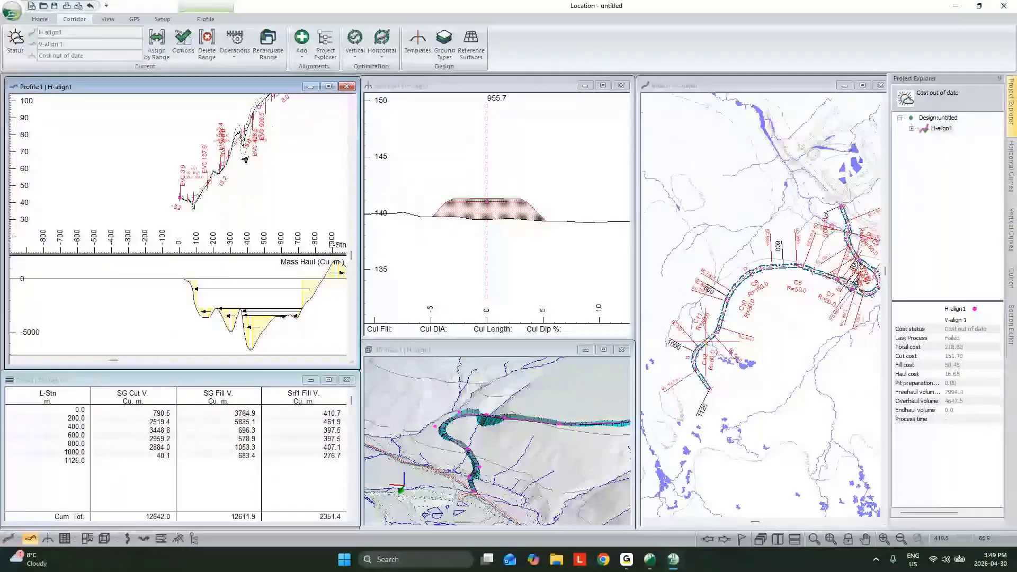
scroll(245, 159, up, 4)
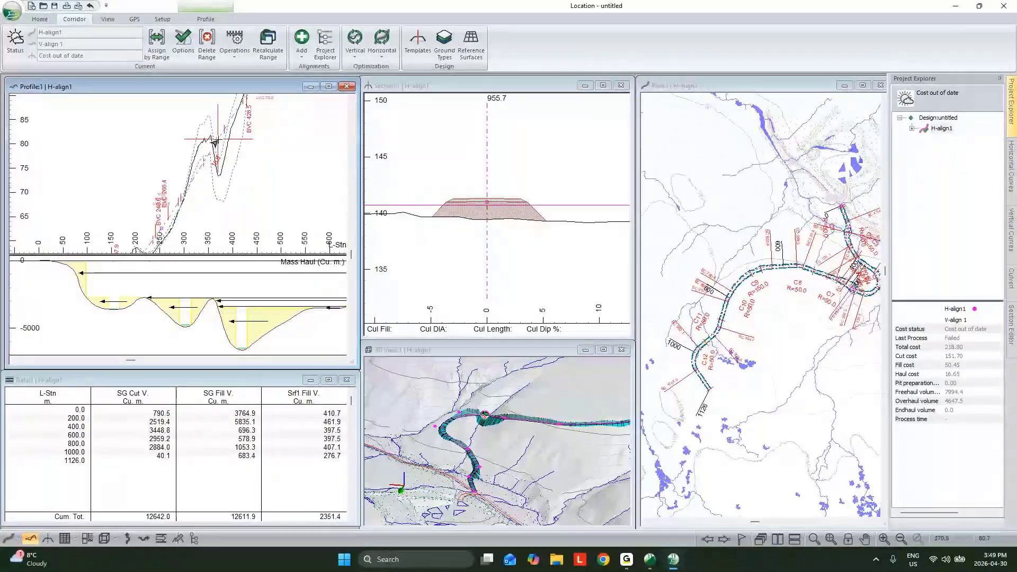
click(215, 142)
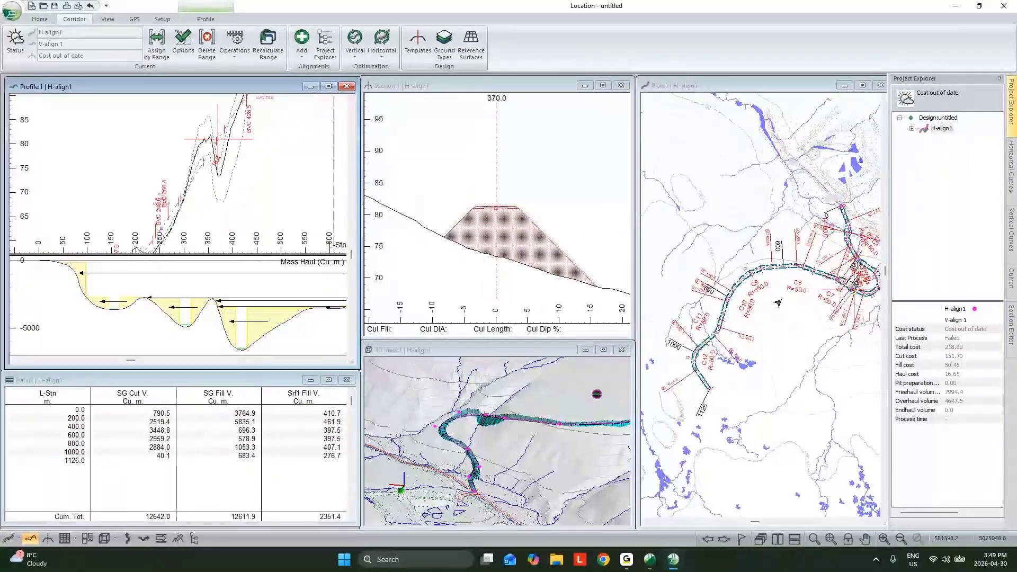
click(1011, 278)
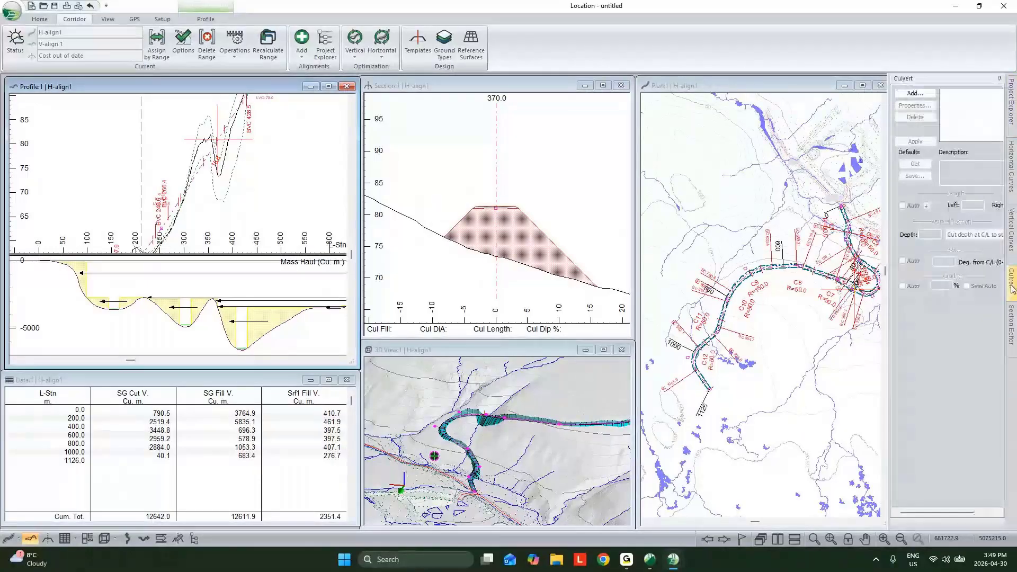
click(915, 93)
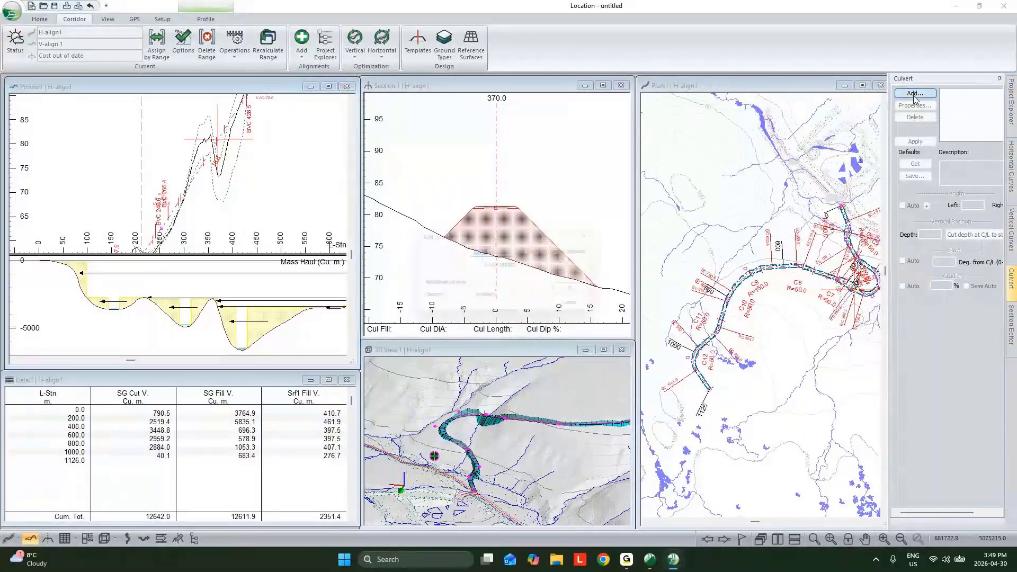
click(578, 290)
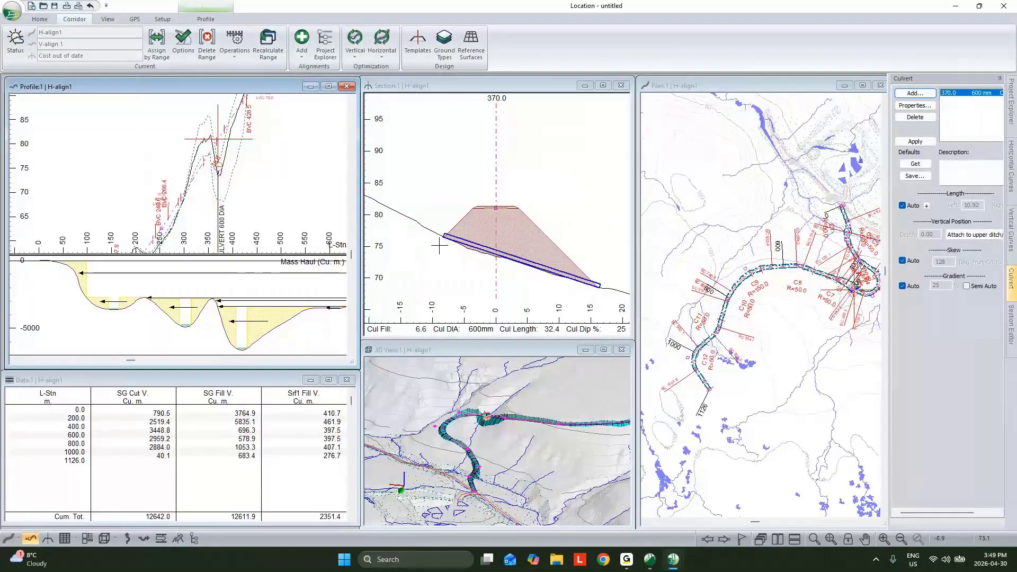
- Override the automatic gradient of the station 370.0 culvert with 5% and set its diameter to 1200 mm
click(902, 286)
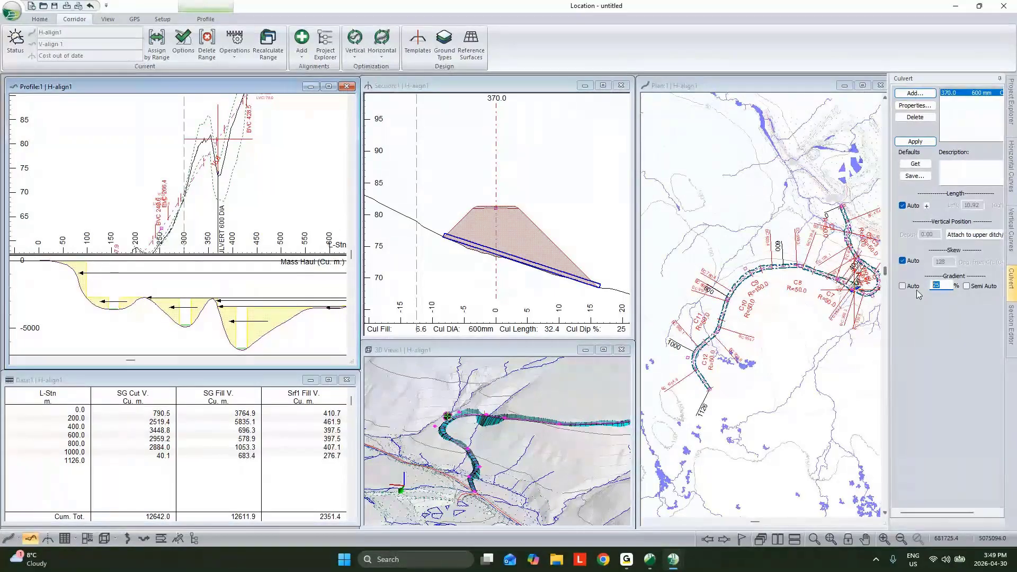
text(5)
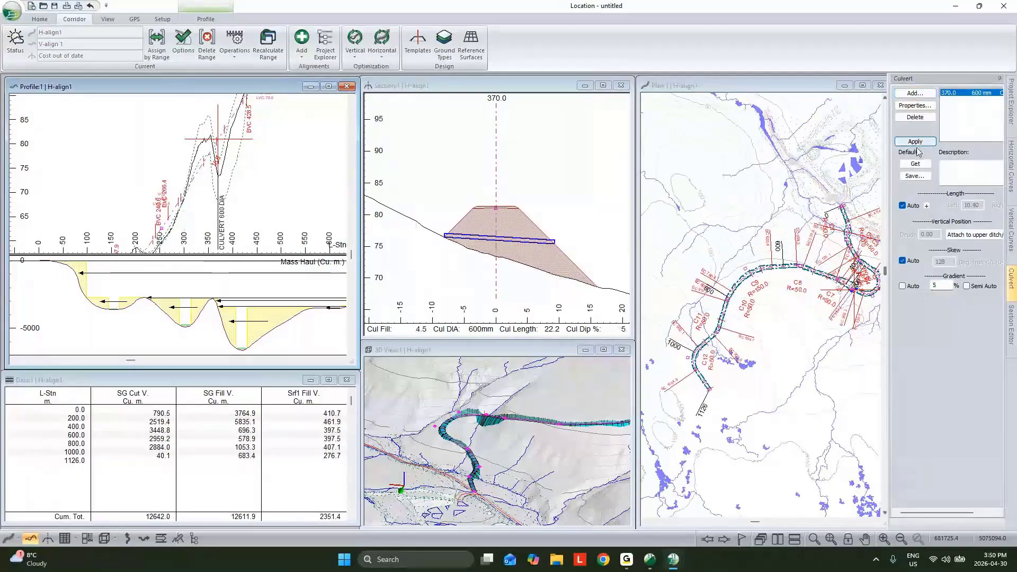
click(915, 142)
double_click(956, 96)
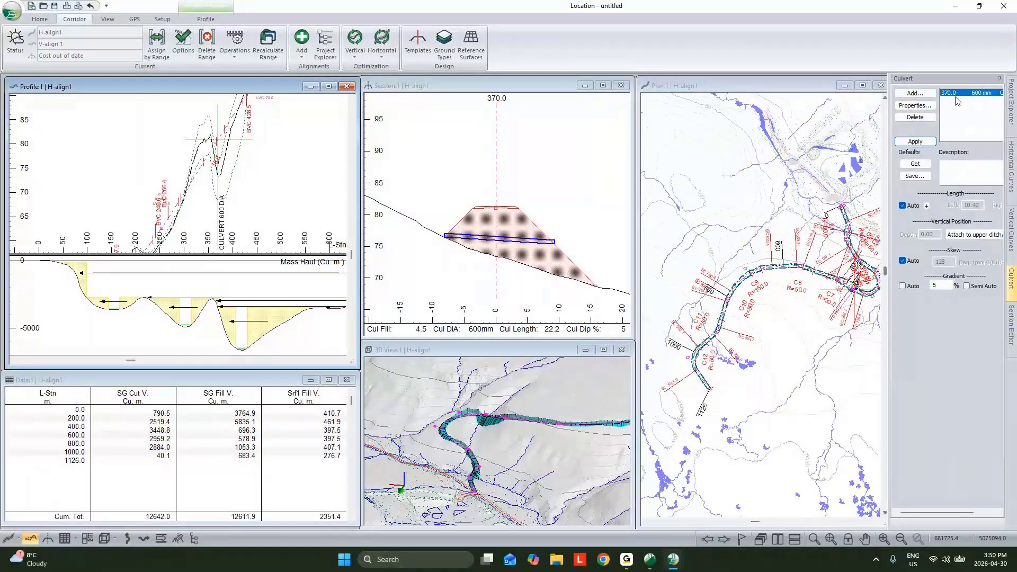
double_click(532, 278)
text(1200)
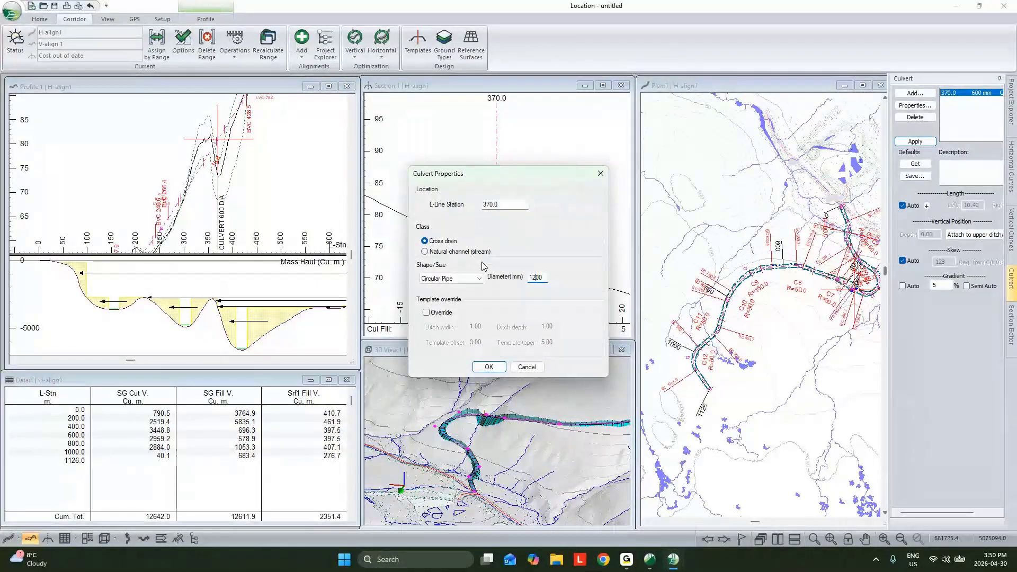
click(489, 366)
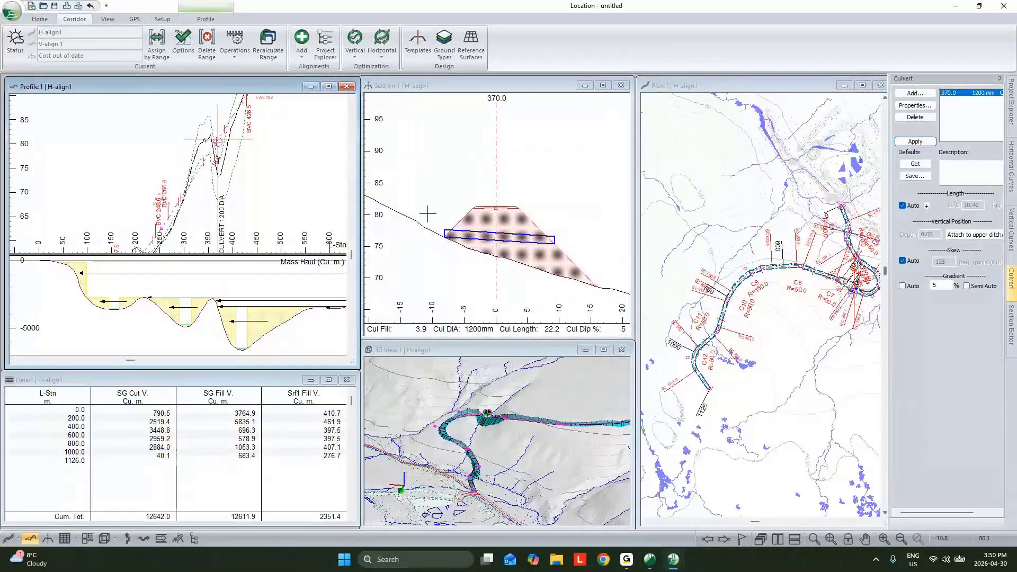
- Create a new data window for H-align1 and restrict its rows to culvert insertion points only
click(155, 398)
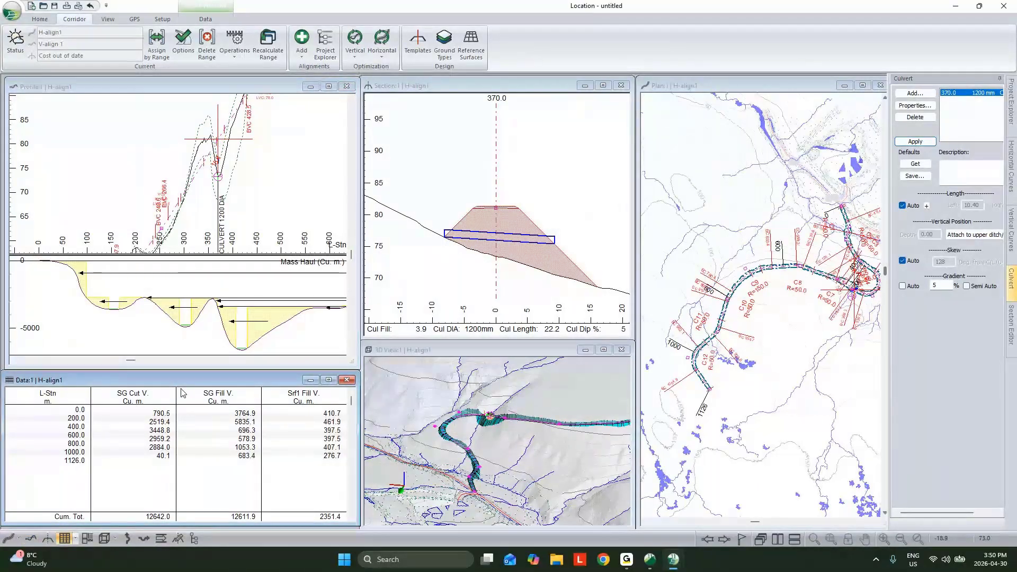
click(79, 533)
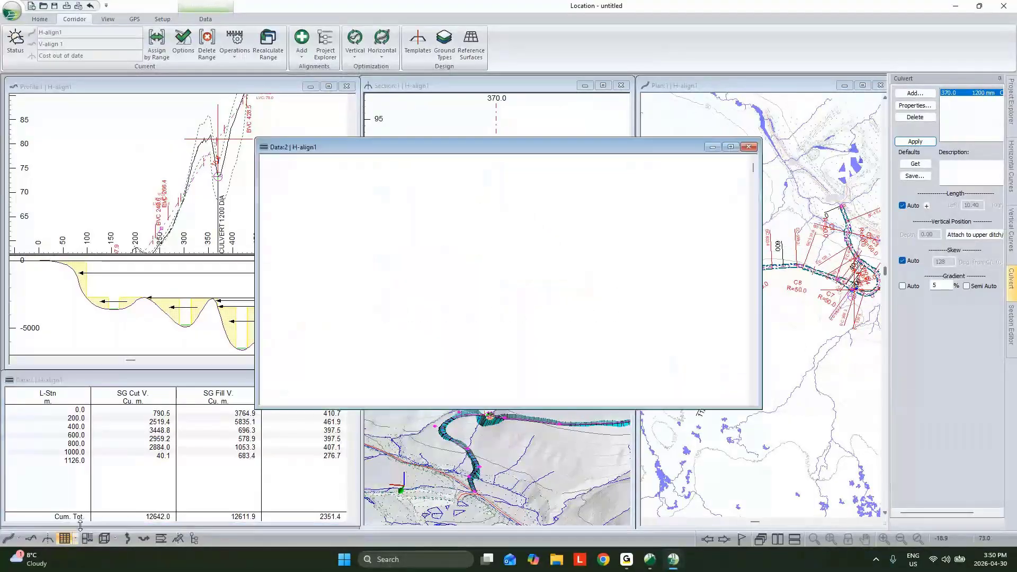
right_click(466, 201)
click(490, 226)
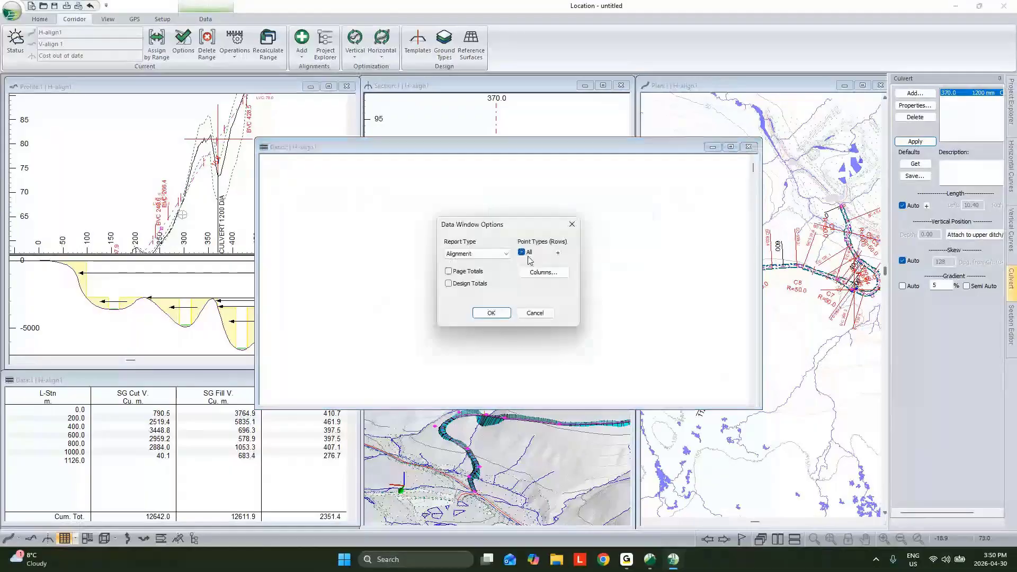
click(558, 252)
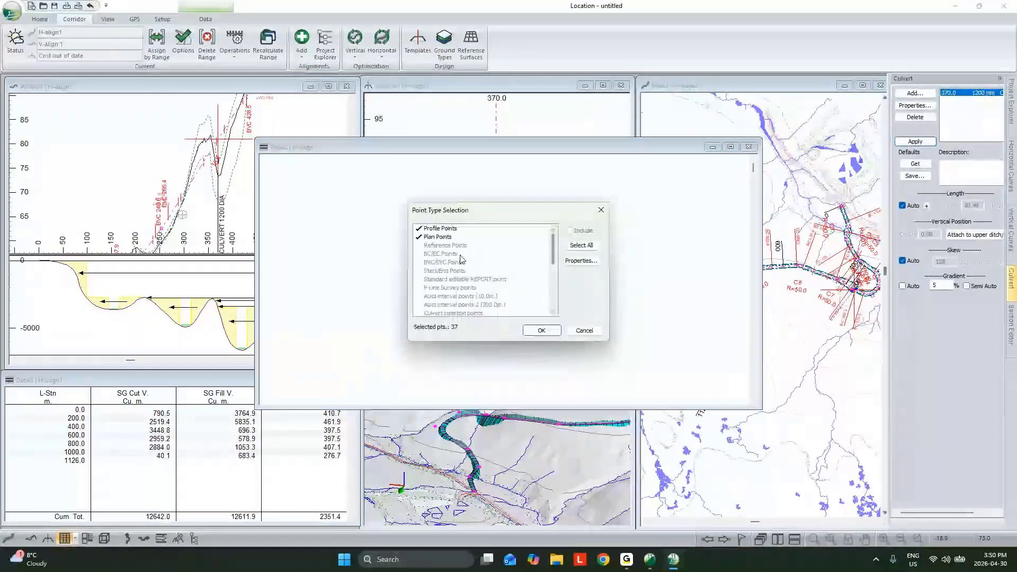
click(581, 245)
click(570, 231)
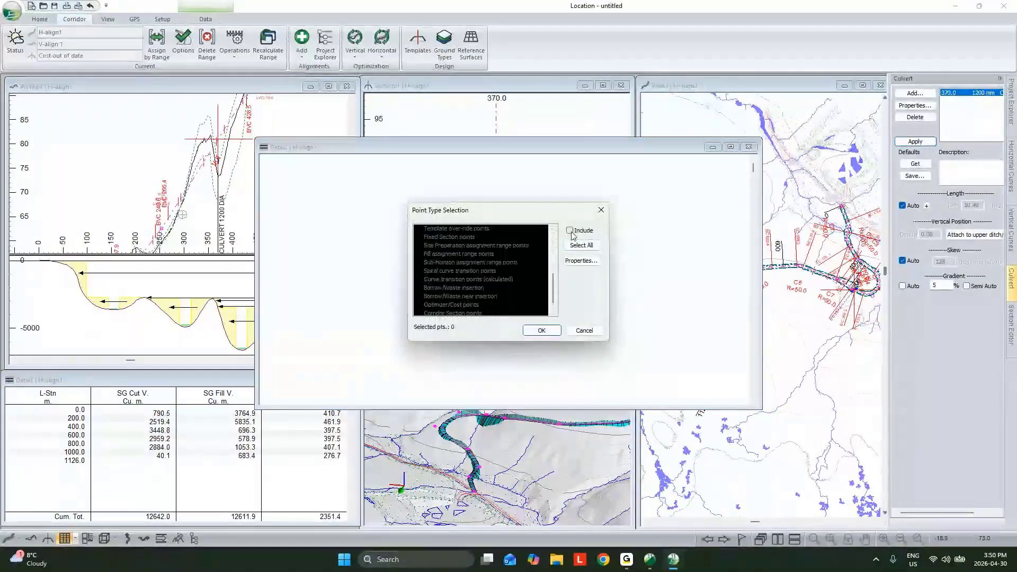
scroll(457, 264, up, 3)
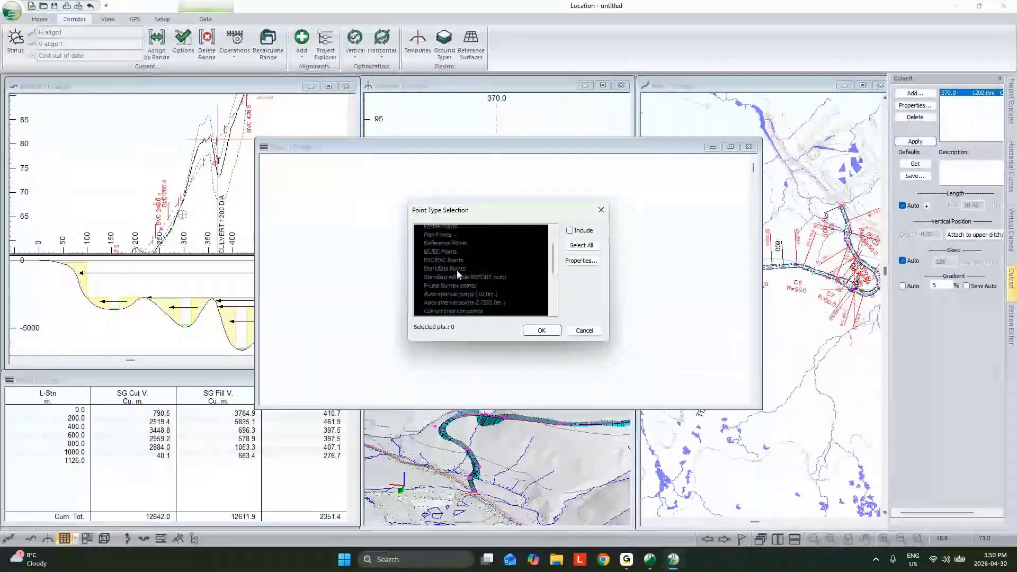
click(449, 288)
click(449, 289)
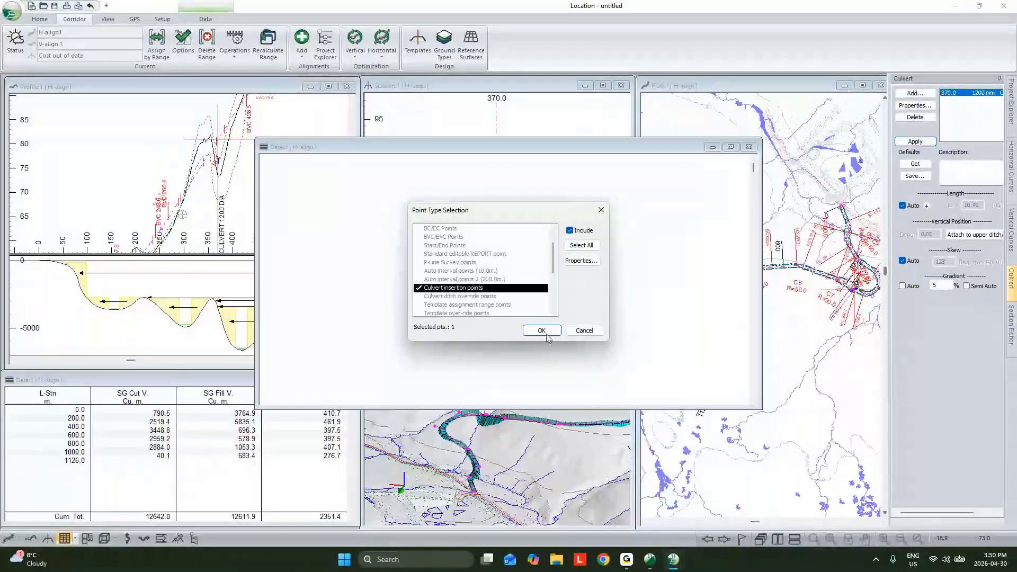
click(548, 338)
- Add the L-Stn, Cul DIA and Cul Len columns to the new data window and move it clear of the section view
click(550, 276)
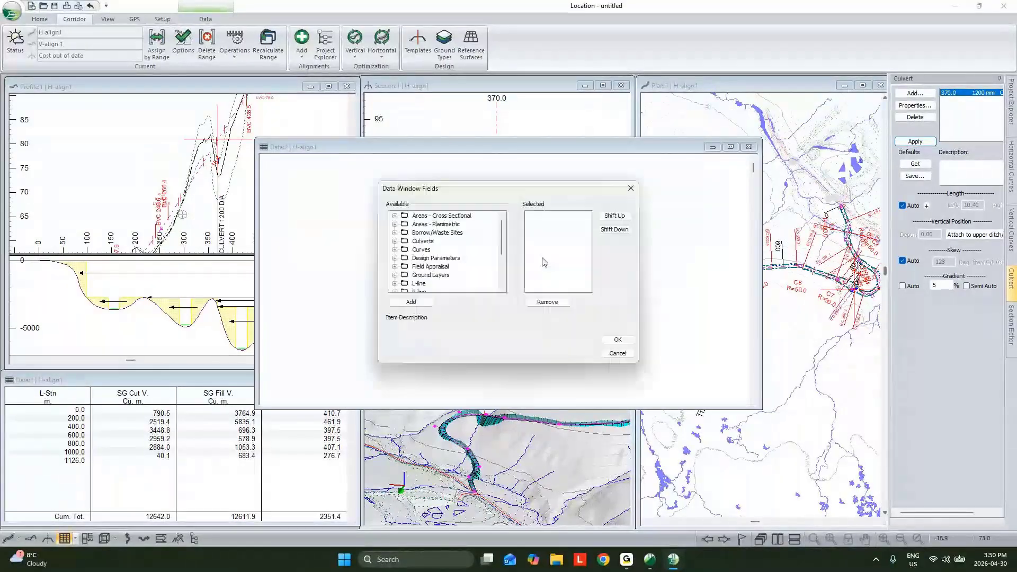
double_click(419, 284)
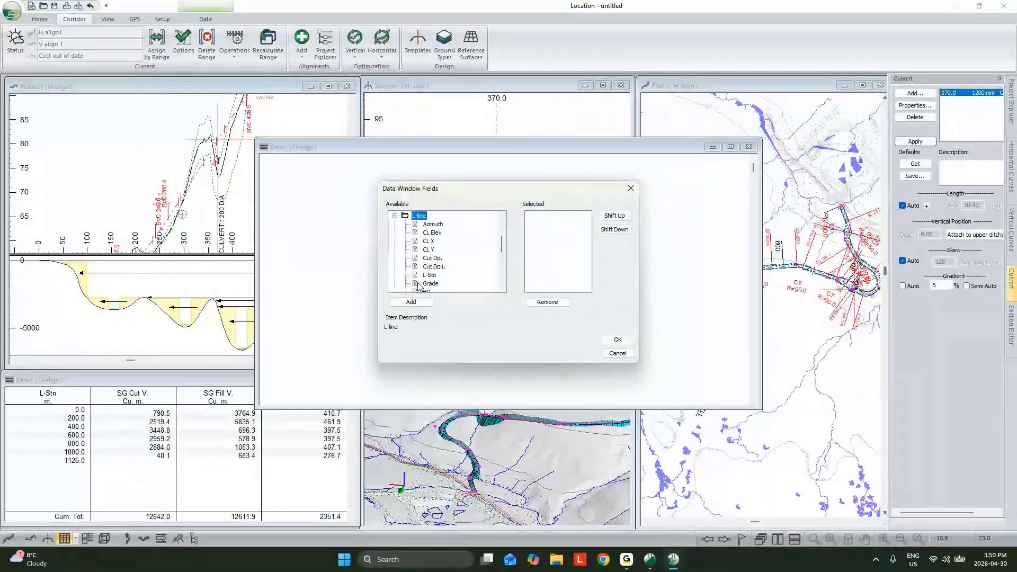
double_click(430, 275)
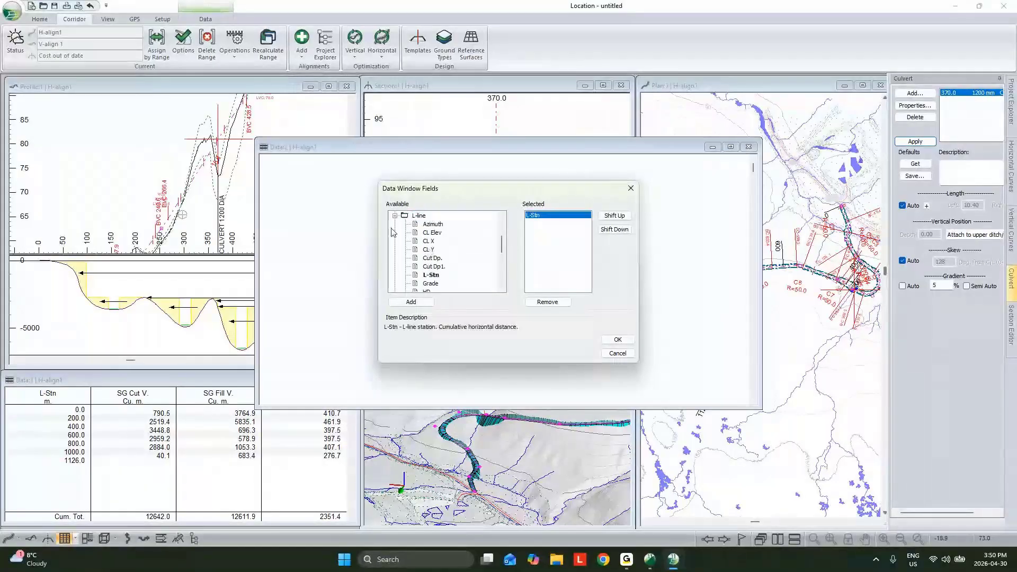
scroll(429, 259, up, 3)
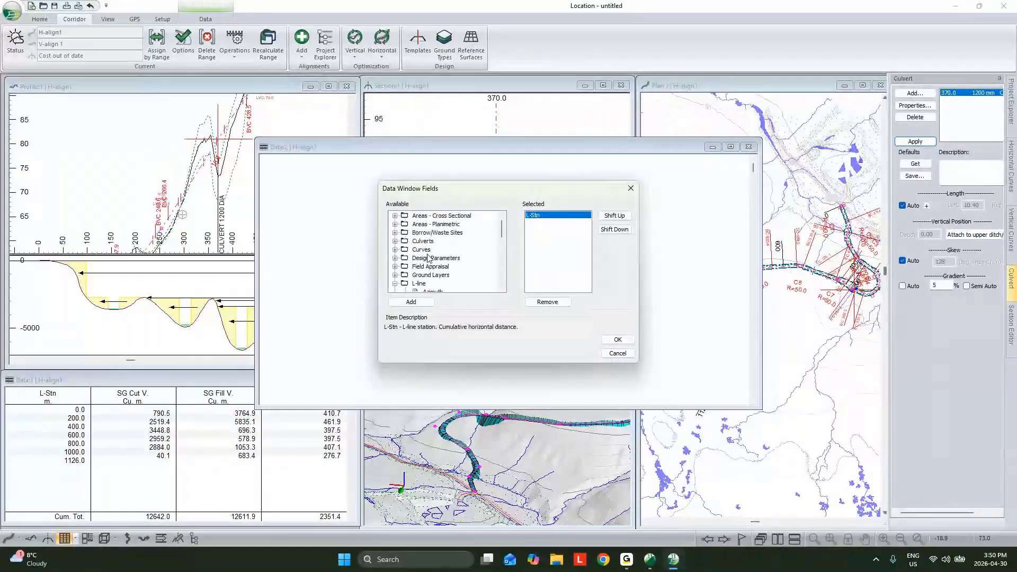
double_click(423, 241)
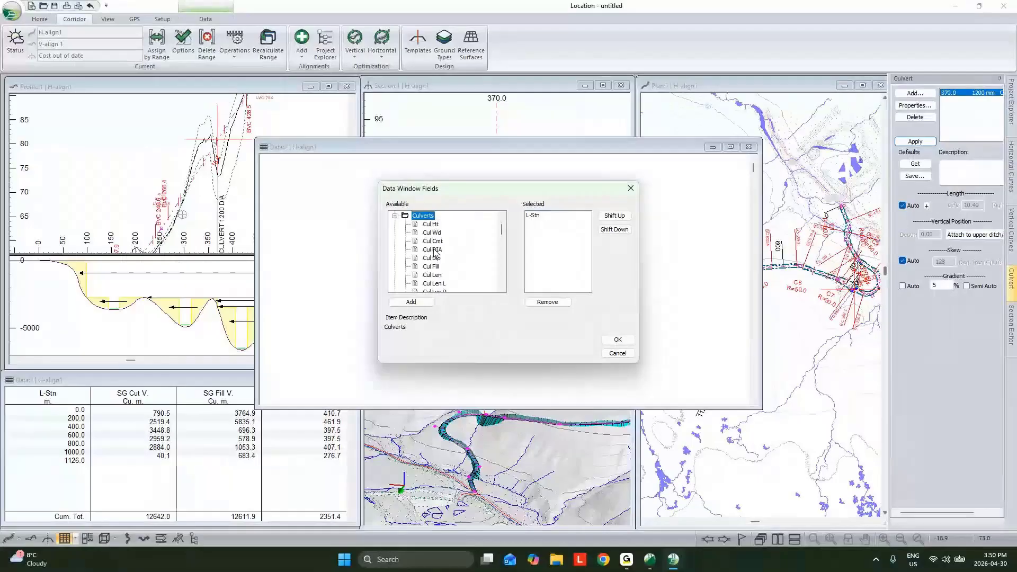
double_click(433, 250)
double_click(434, 275)
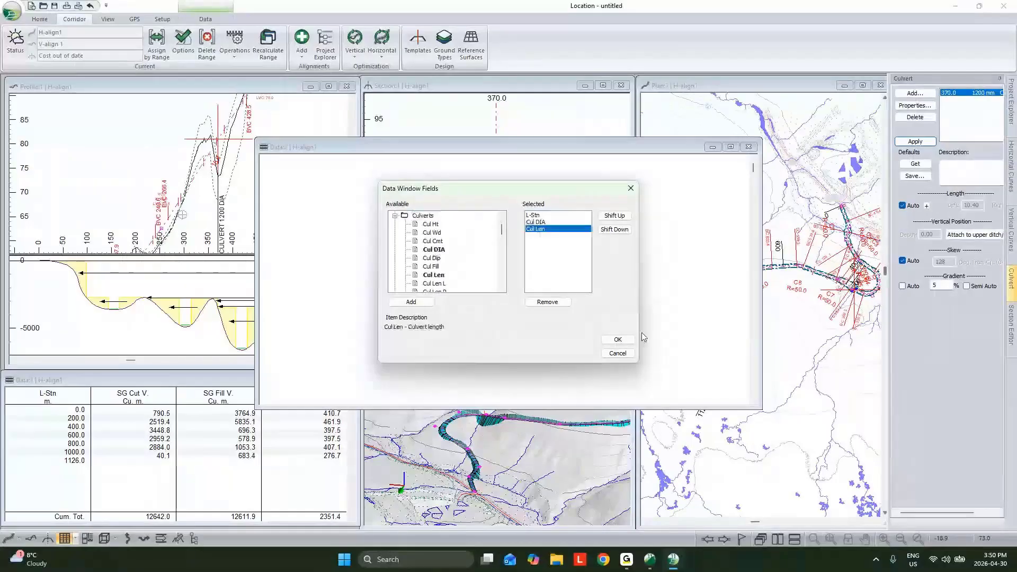
click(616, 339)
drag(653, 147, 297, 441)
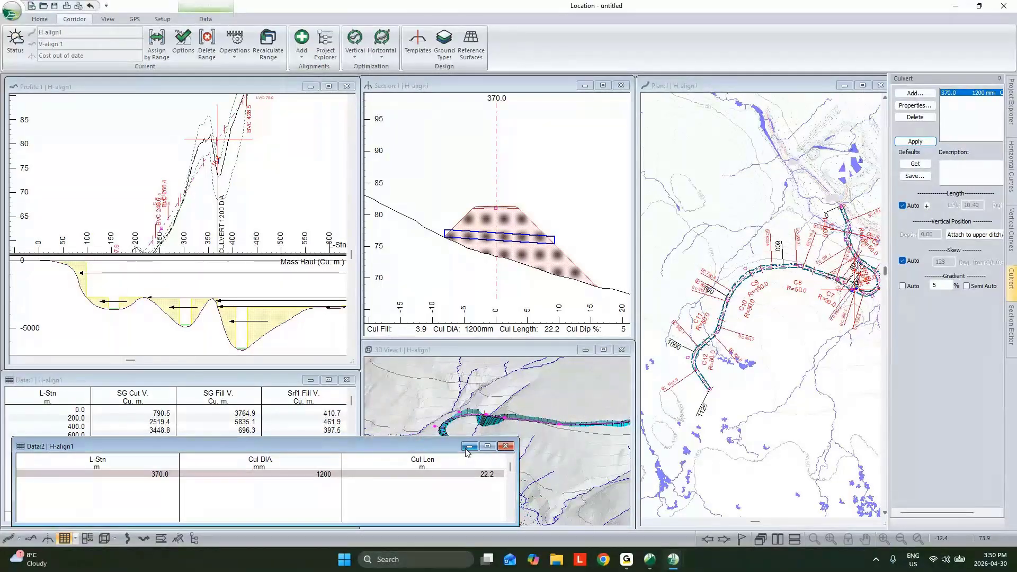
- Add a culvert at station 82.3, where the alignment crosses the stream in the plan view
scroll(827, 255, up, 2)
scroll(793, 239, up, 2)
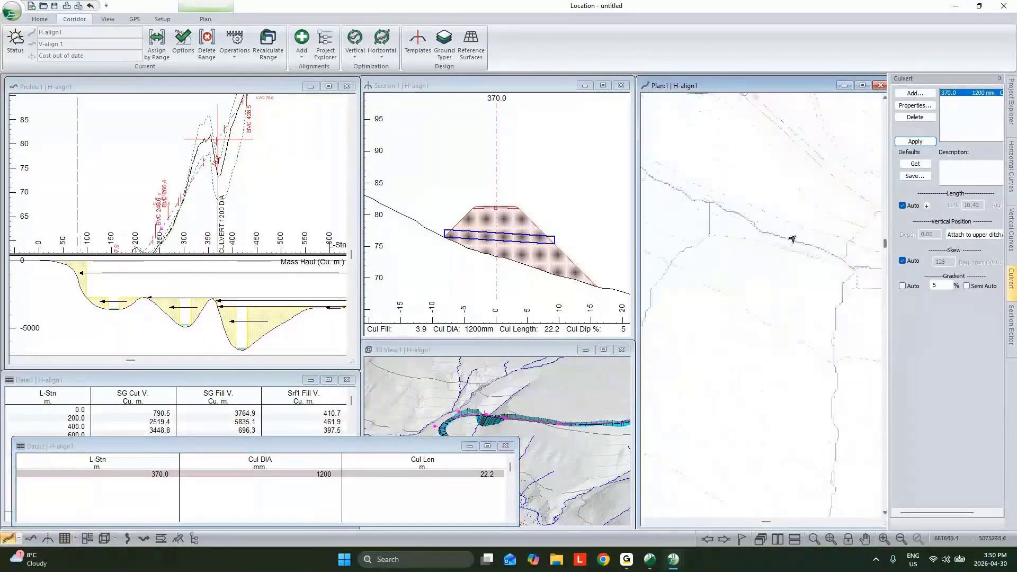
click(785, 240)
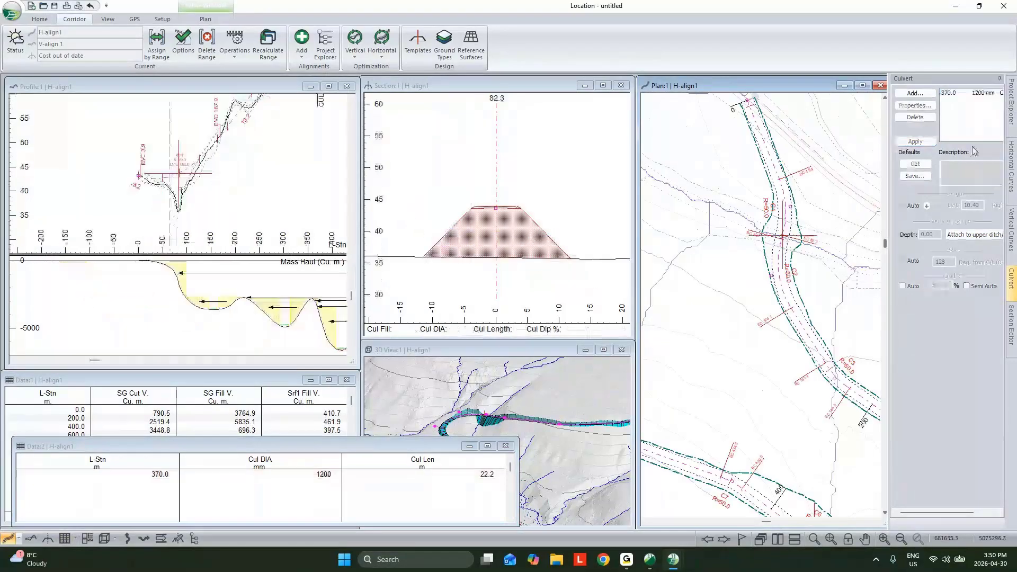
click(581, 292)
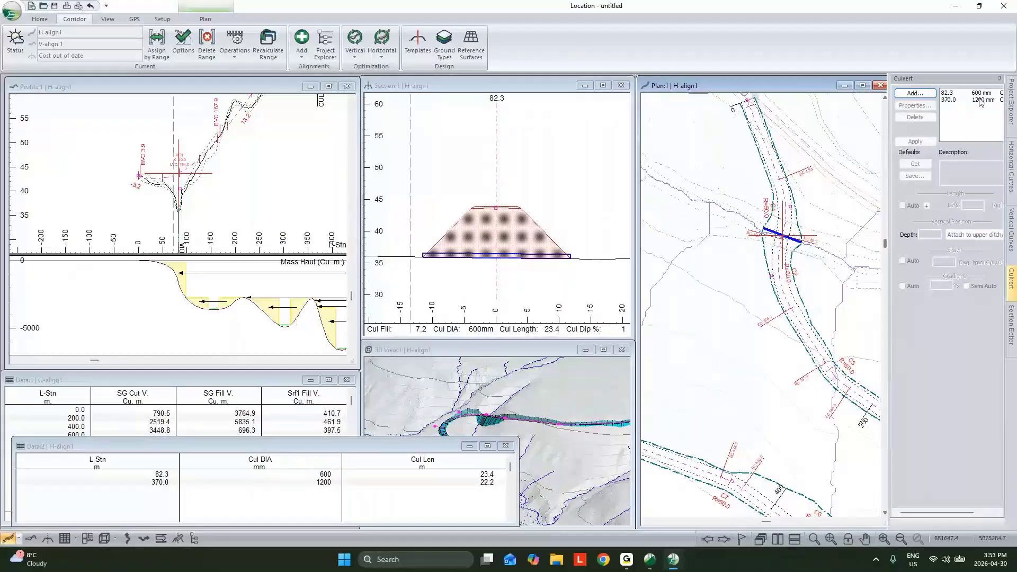
- Set the diameter of the culvert at station 82.3 to 1500 mm and minimize the culvert data window
double_click(953, 93)
drag(541, 278, 492, 280)
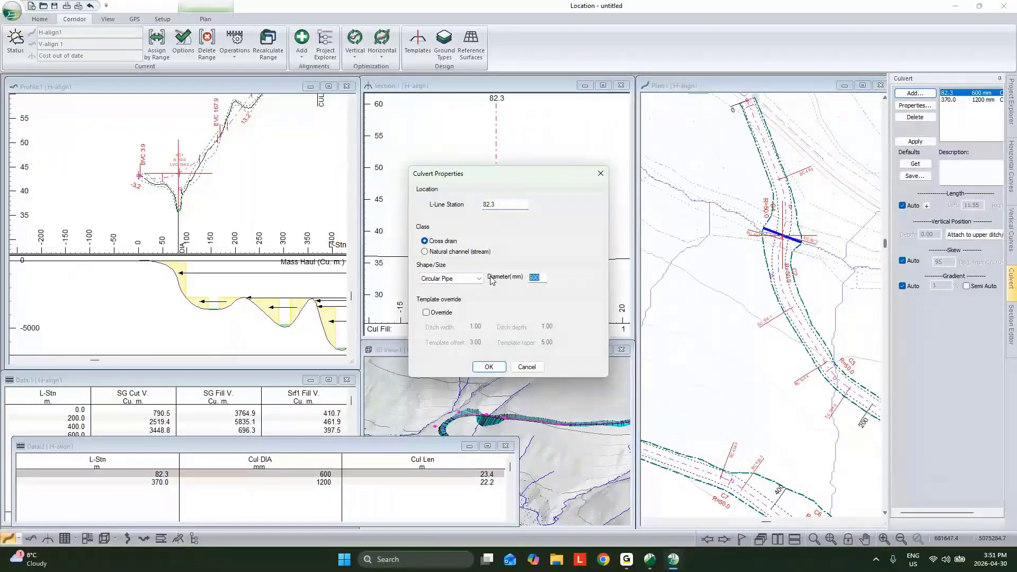
text(1500)
key(Return)
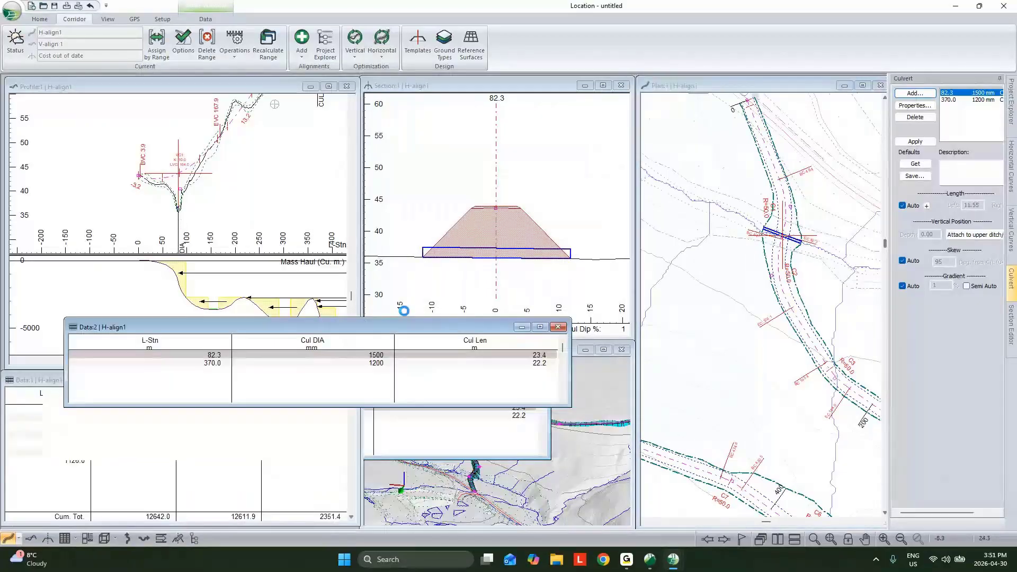
drag(402, 327, 415, 260)
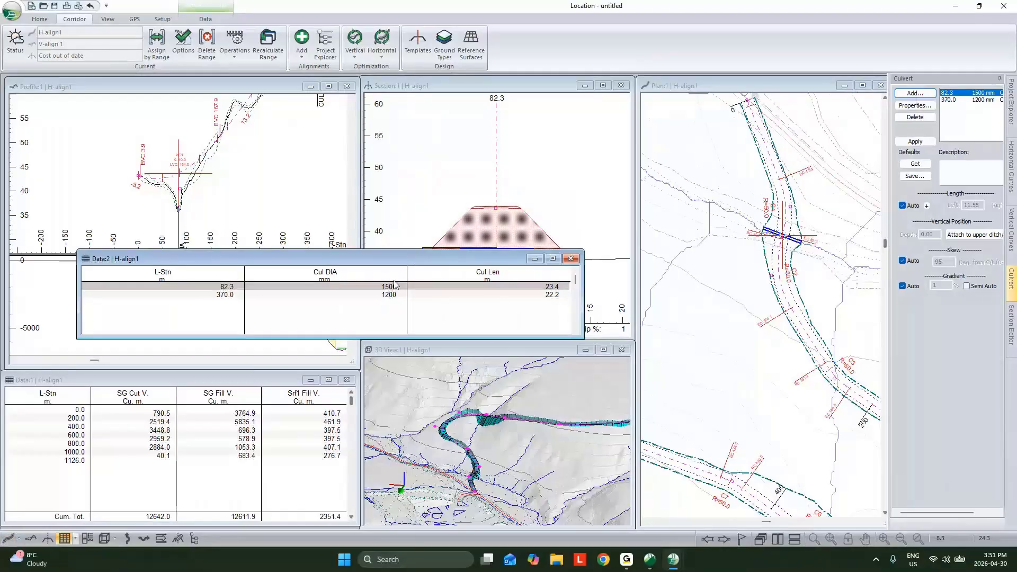
click(533, 260)
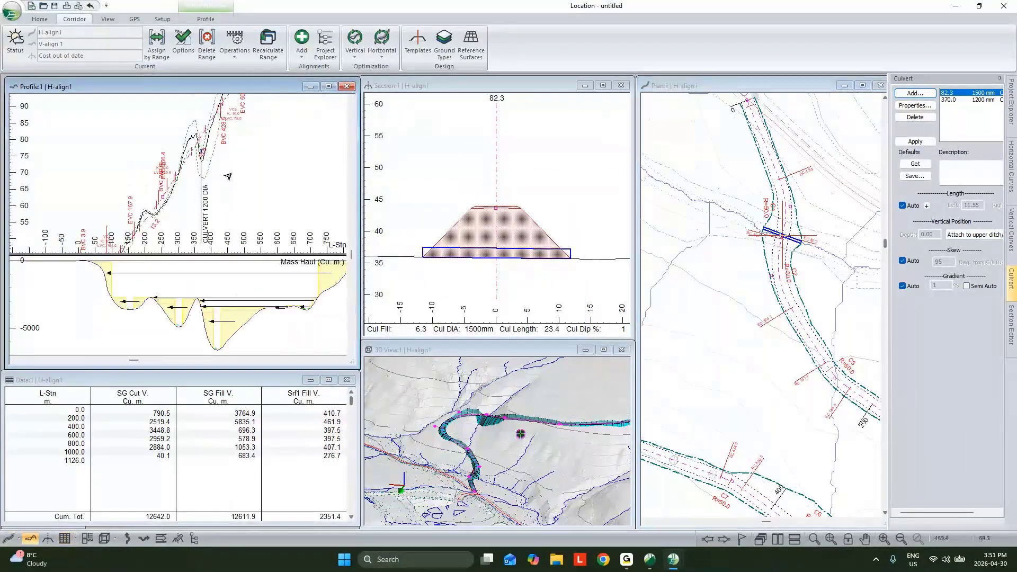
- Open the multi-plot layout for H-align1 and bring up its sheet layout commands
middle_drag(239, 167, 207, 209)
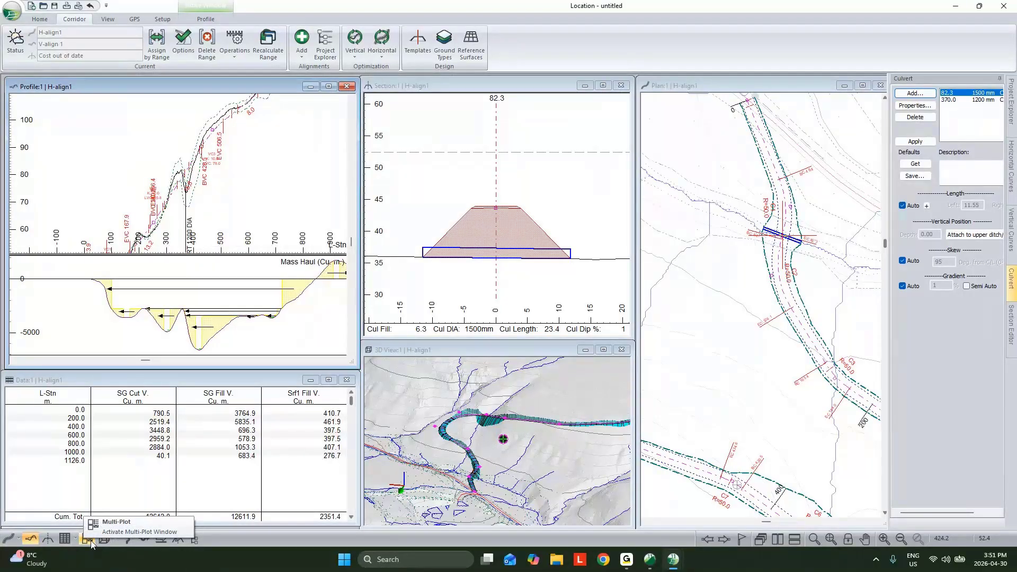
click(91, 541)
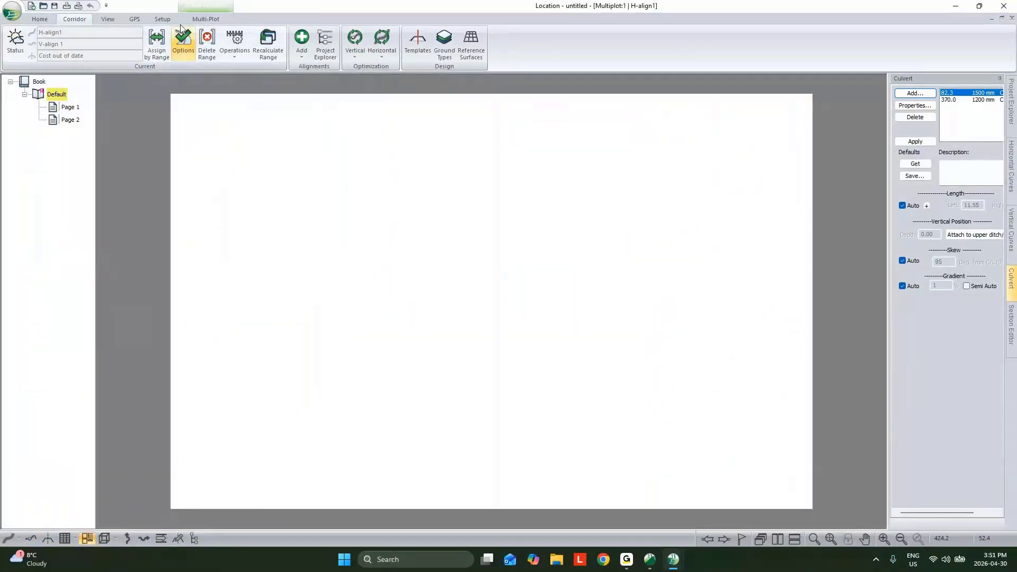
click(206, 18)
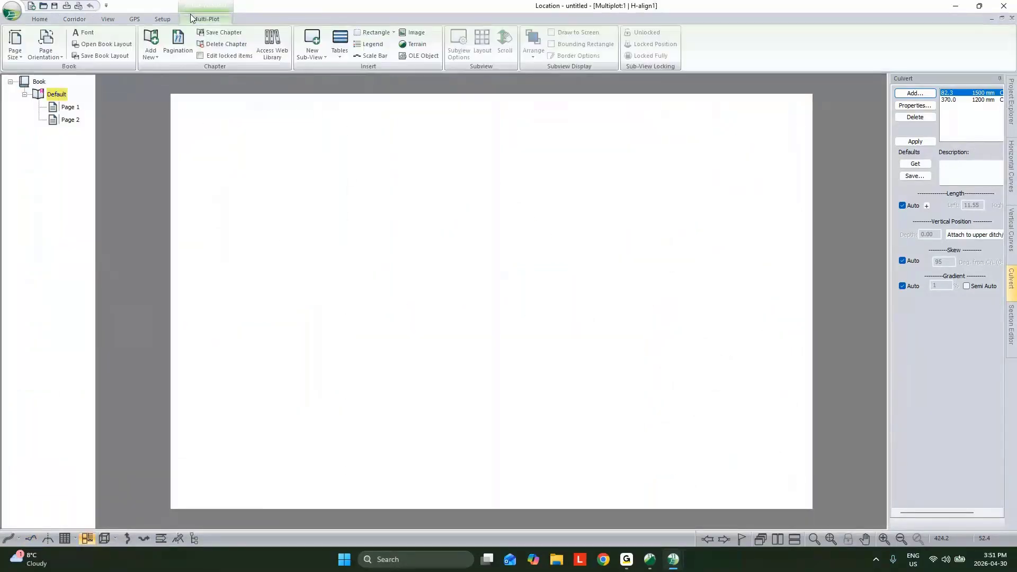
- Set the multi-plot book's page size to Size D
click(314, 52)
click(415, 84)
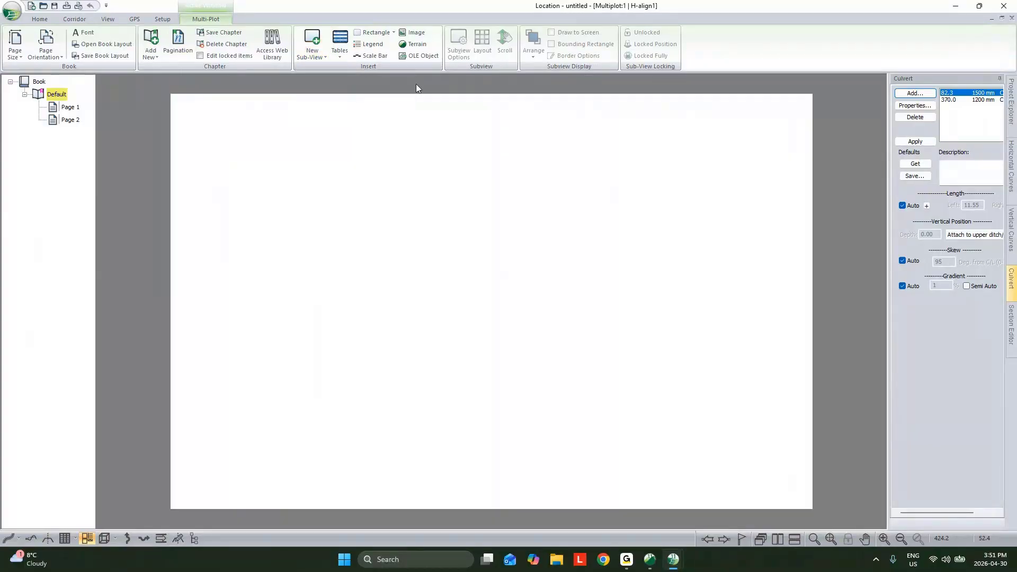
click(14, 50)
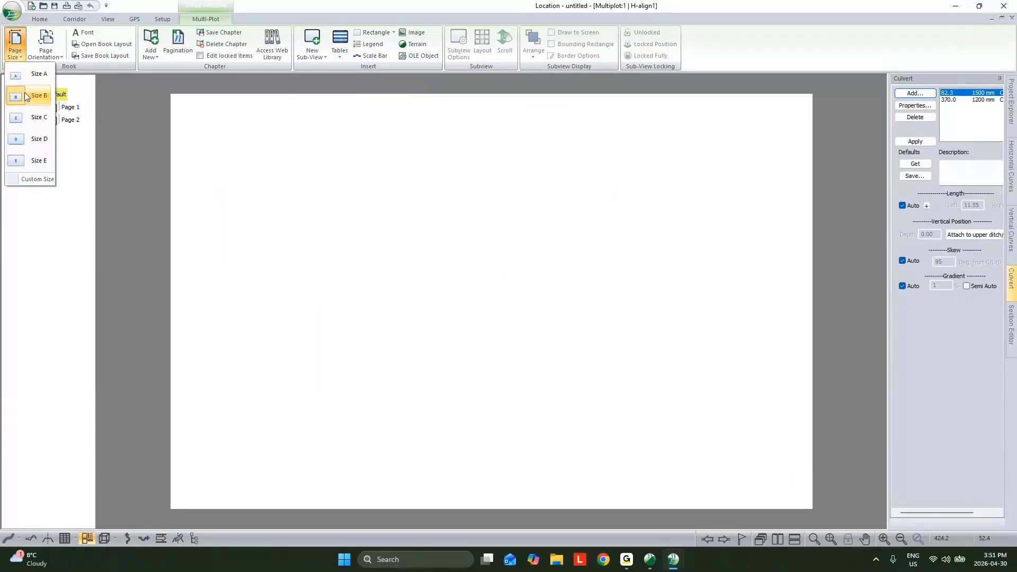
click(30, 141)
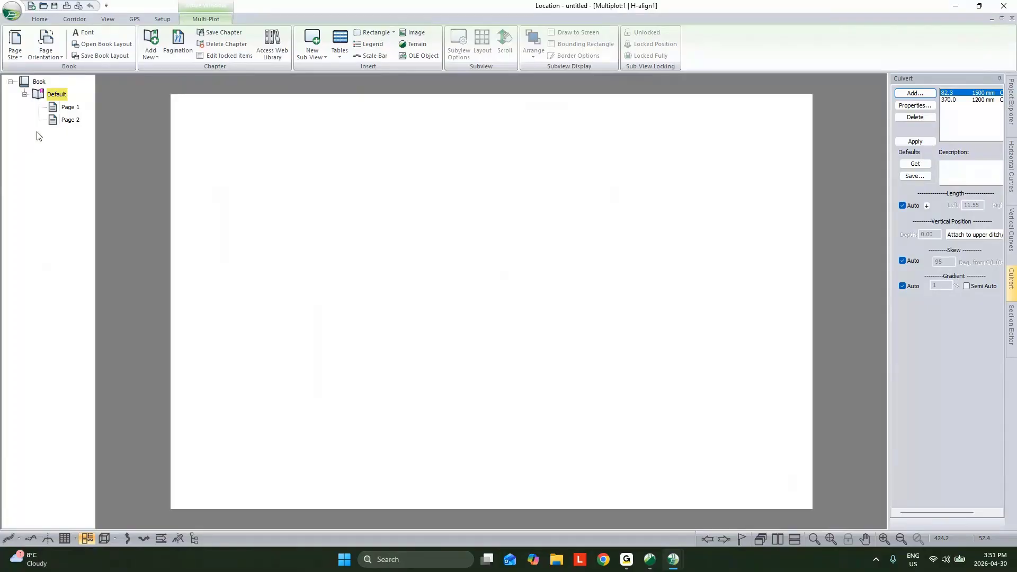
- Add the D_Size_Plan_Profile-3 chapter from the web library and delete the Default chapter
click(273, 43)
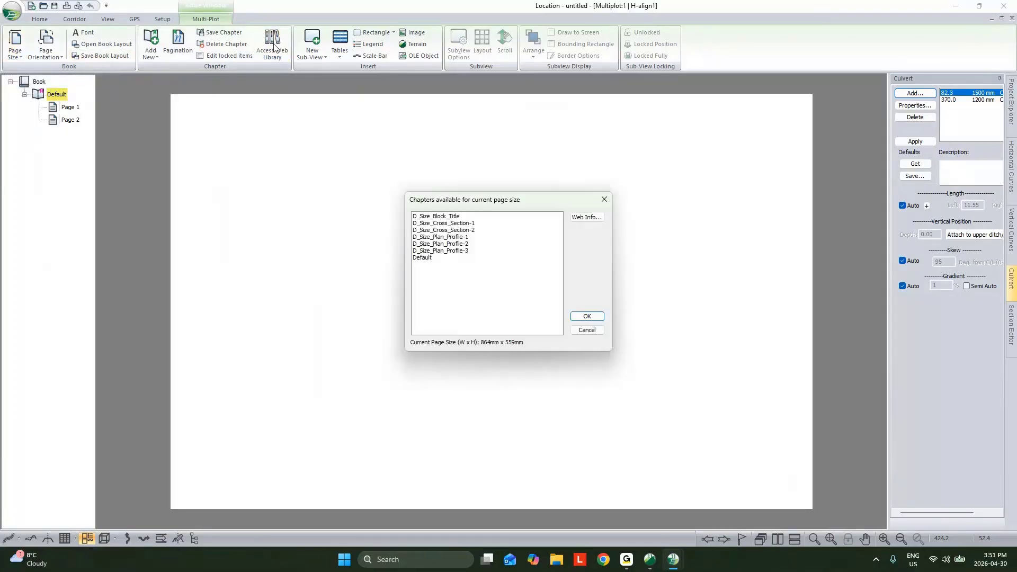
click(461, 251)
click(587, 317)
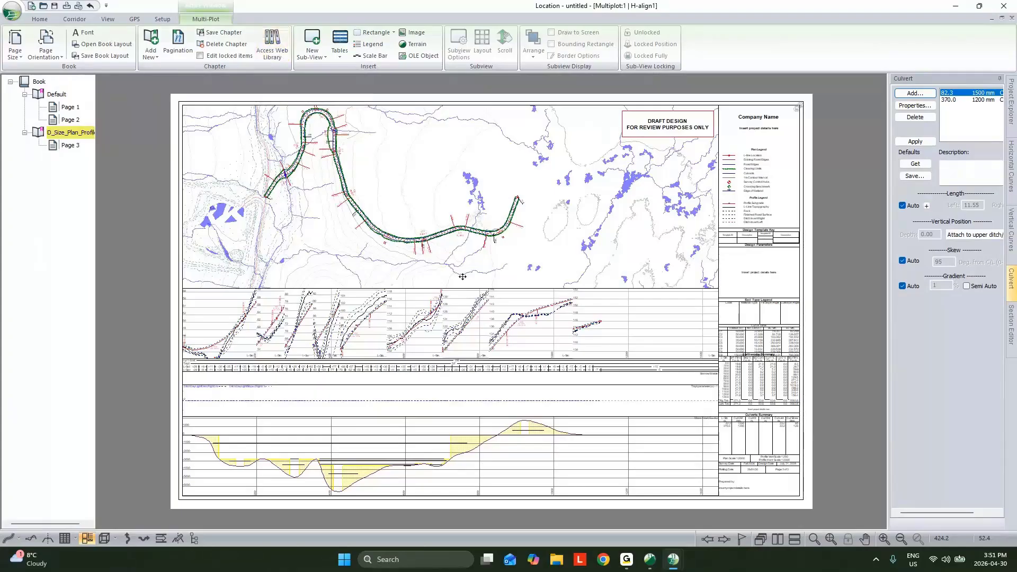
right_click(62, 96)
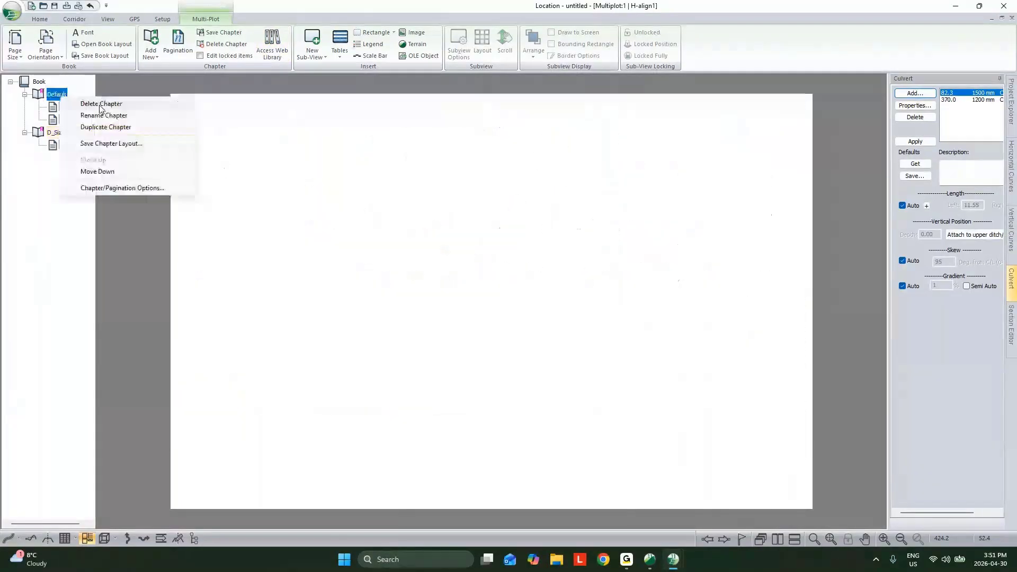
click(97, 106)
- Remove all sub-windows except Mass Haul from the profile view on the plan-profile sheet
double_click(423, 324)
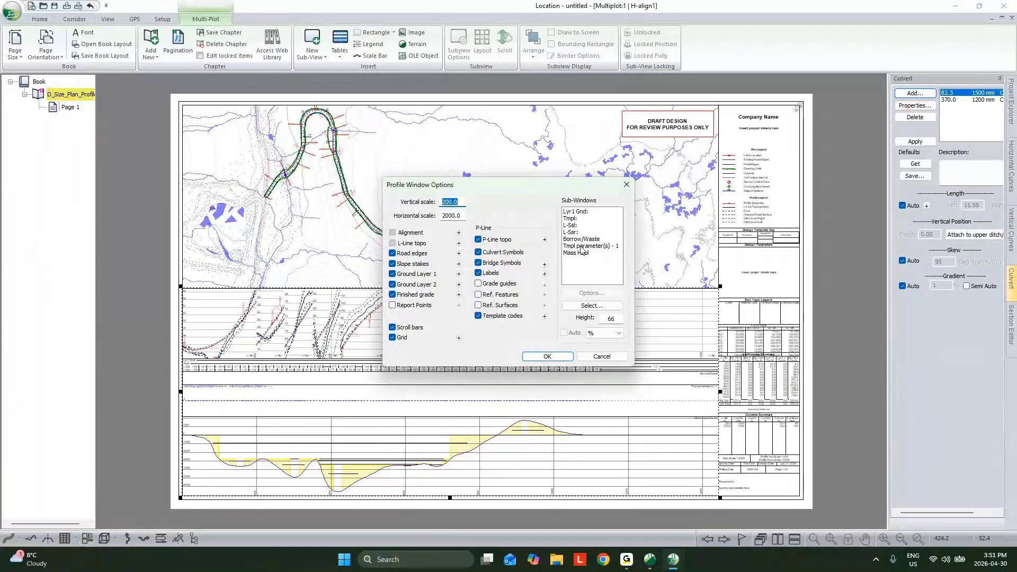
click(583, 245)
click(592, 307)
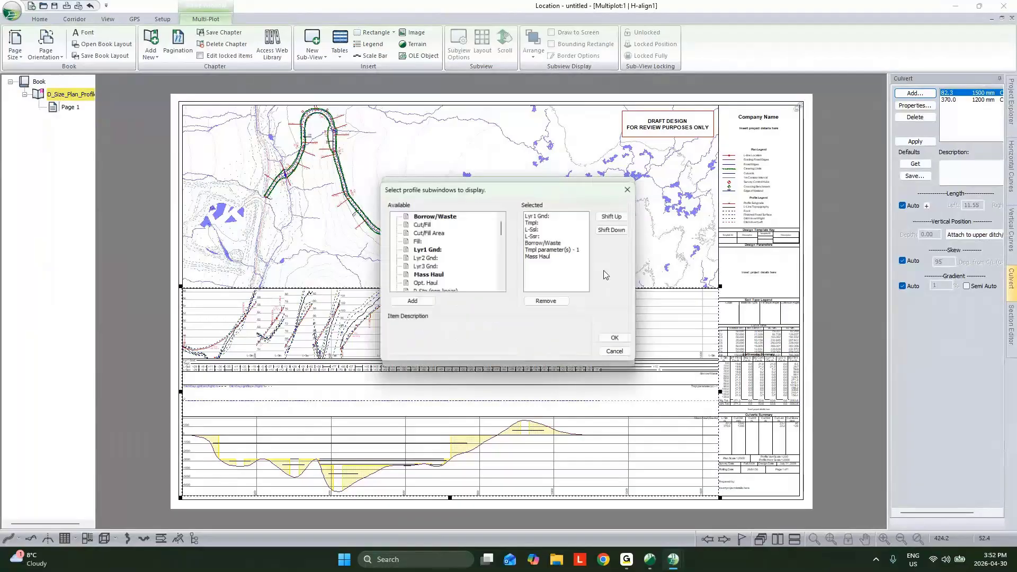
click(541, 215)
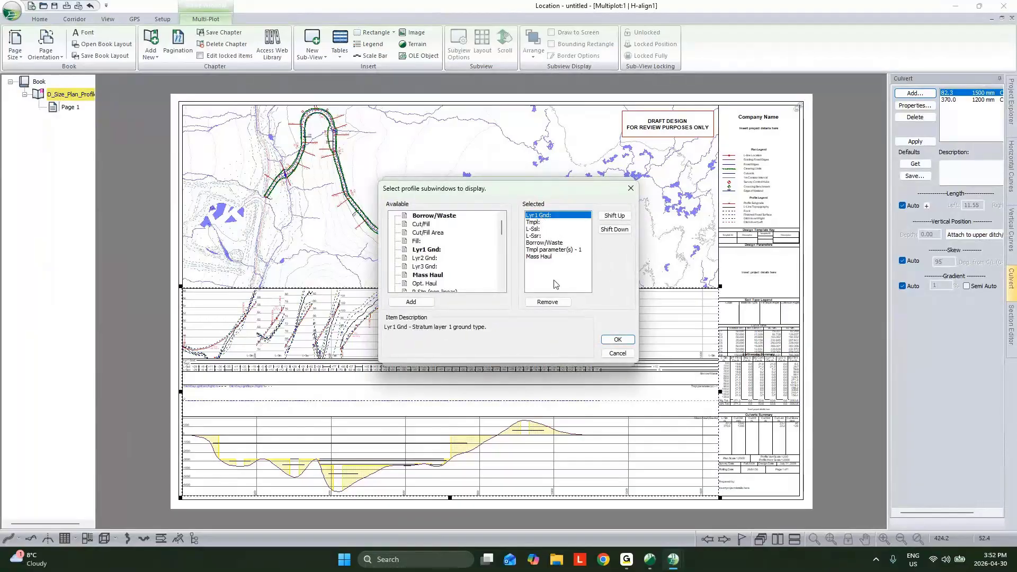
click(552, 302)
click(552, 302)
click(552, 303)
click(552, 303)
click(552, 303)
click(552, 302)
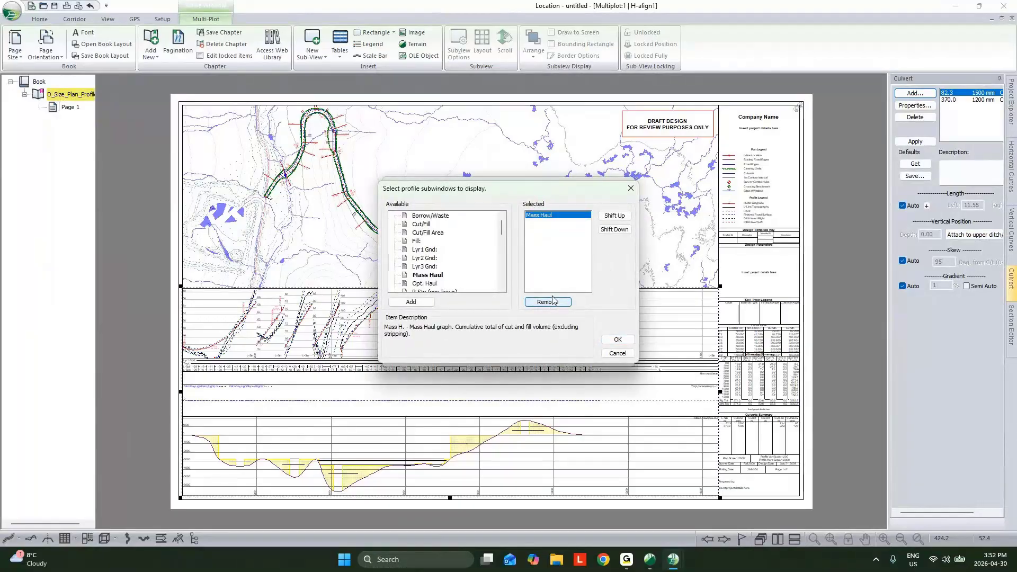
click(614, 340)
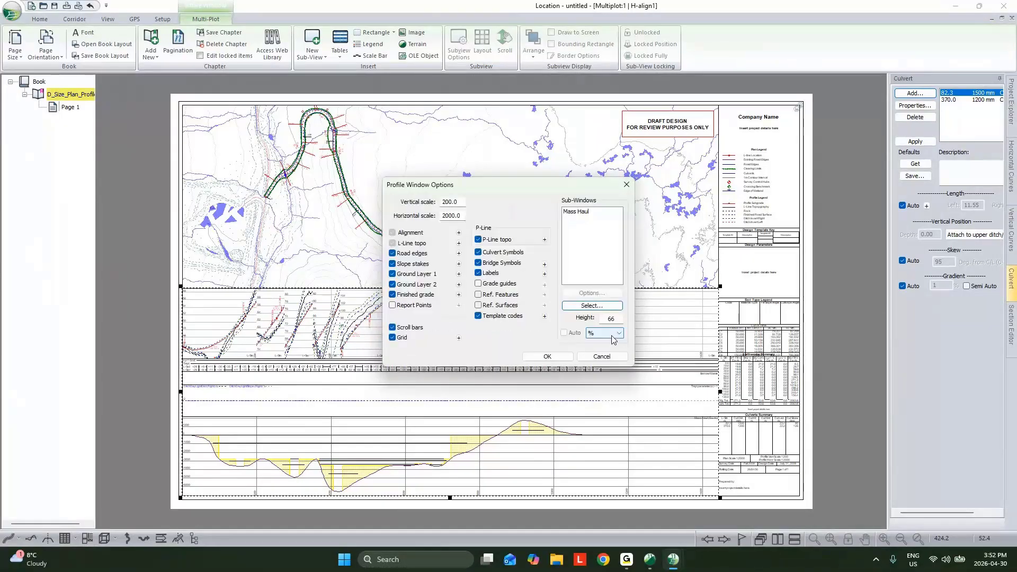
- Set the height of the profile view's sub-window area to 30 % and apply the profile options
key(Tab)
text(30)
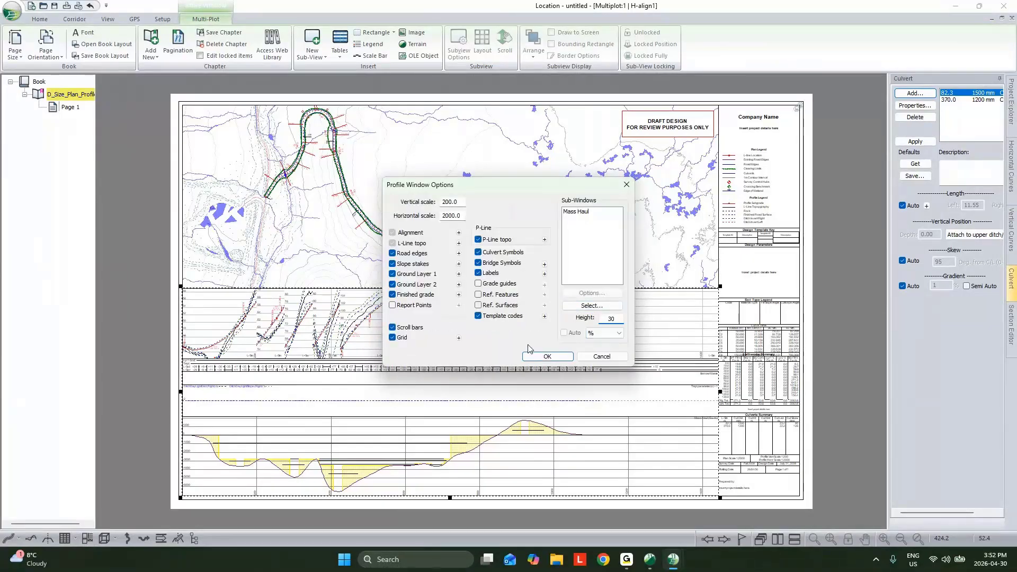
click(538, 355)
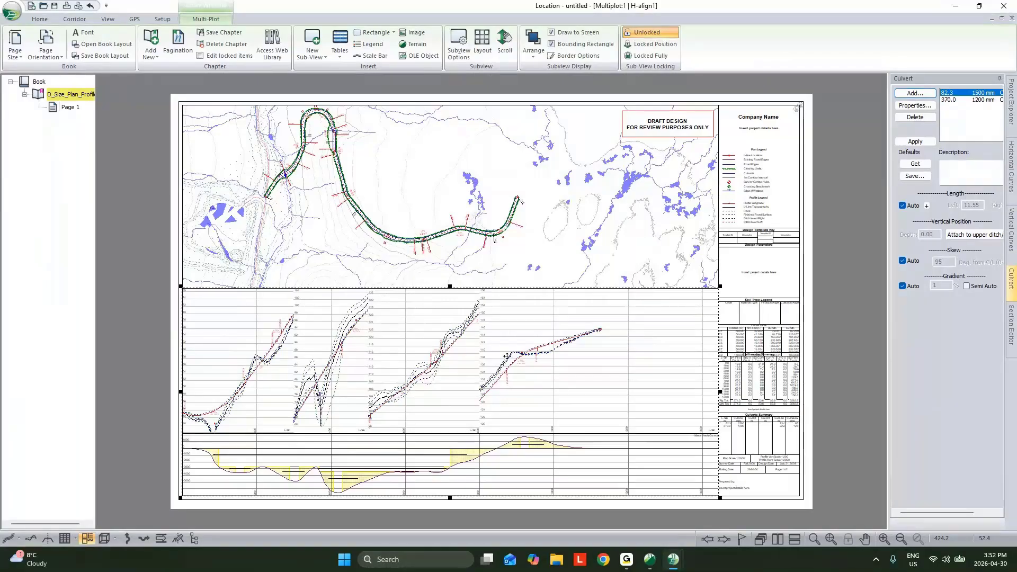
- Increase the vertical scale value of the profile view on the plan-profile sheet, then deselect the view
double_click(507, 356)
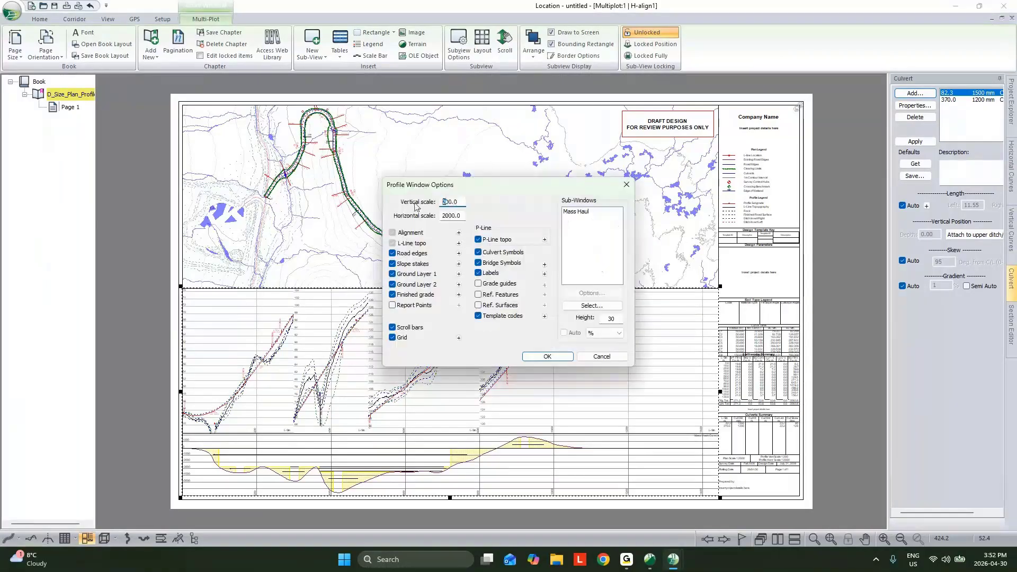
key(Return)
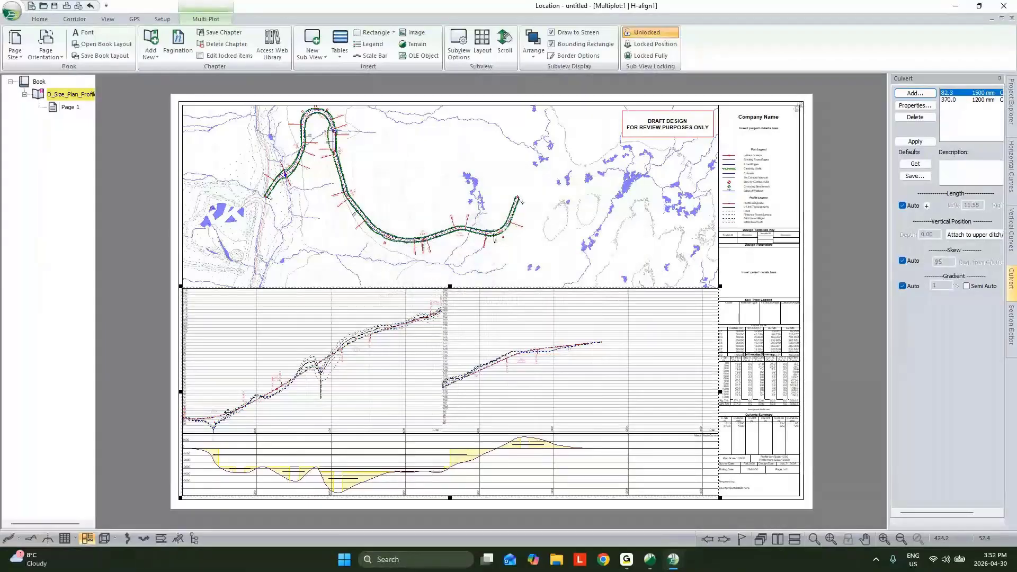
click(844, 309)
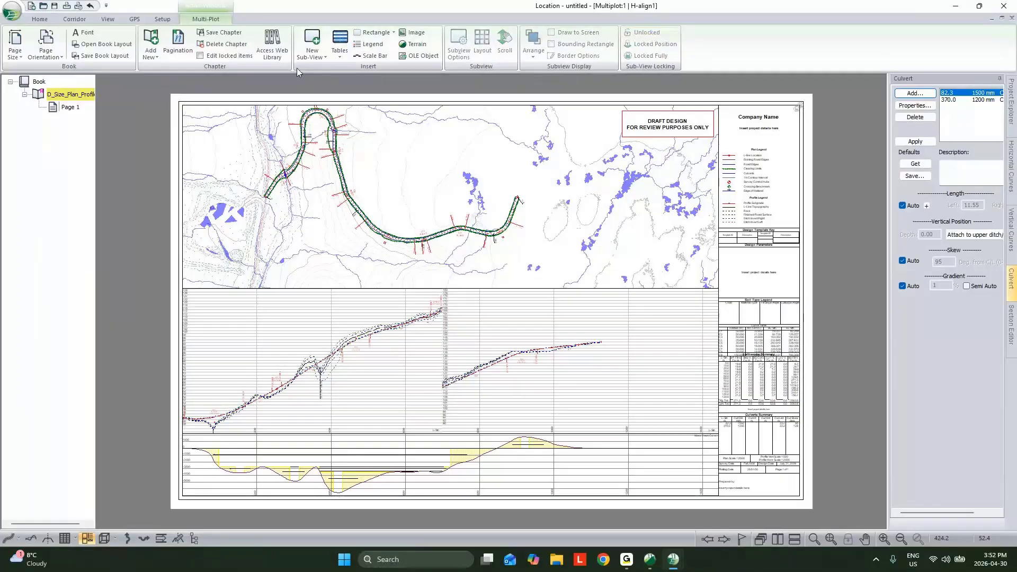
- Add the D_Size_Cross_Section-2 chapter from the web library to the book
click(272, 48)
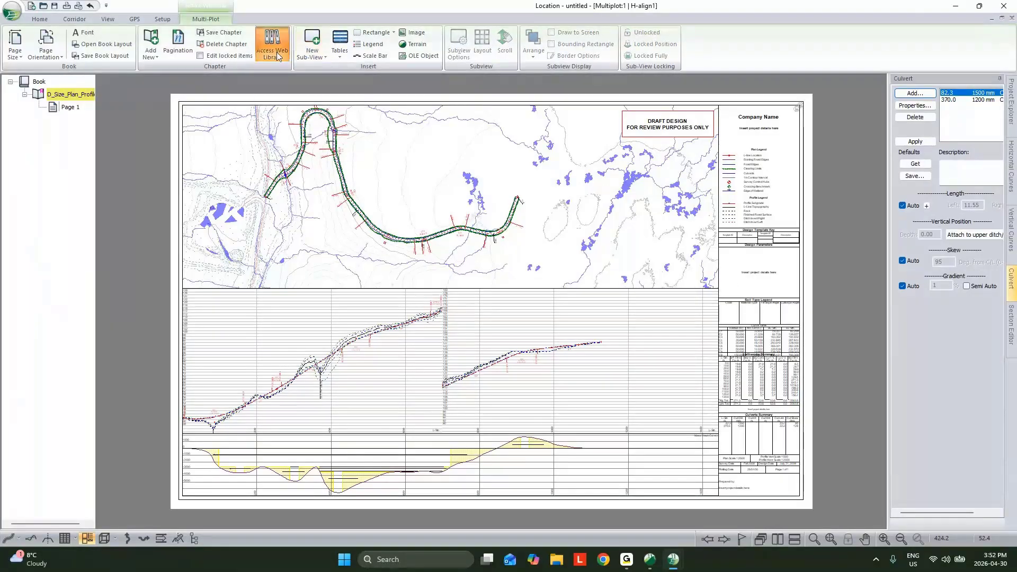
click(468, 231)
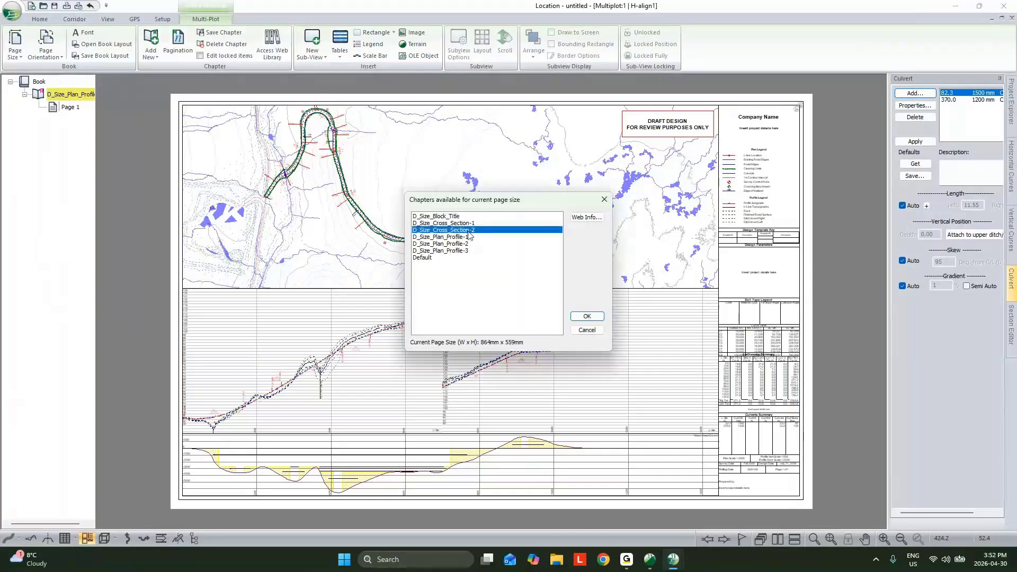
click(586, 316)
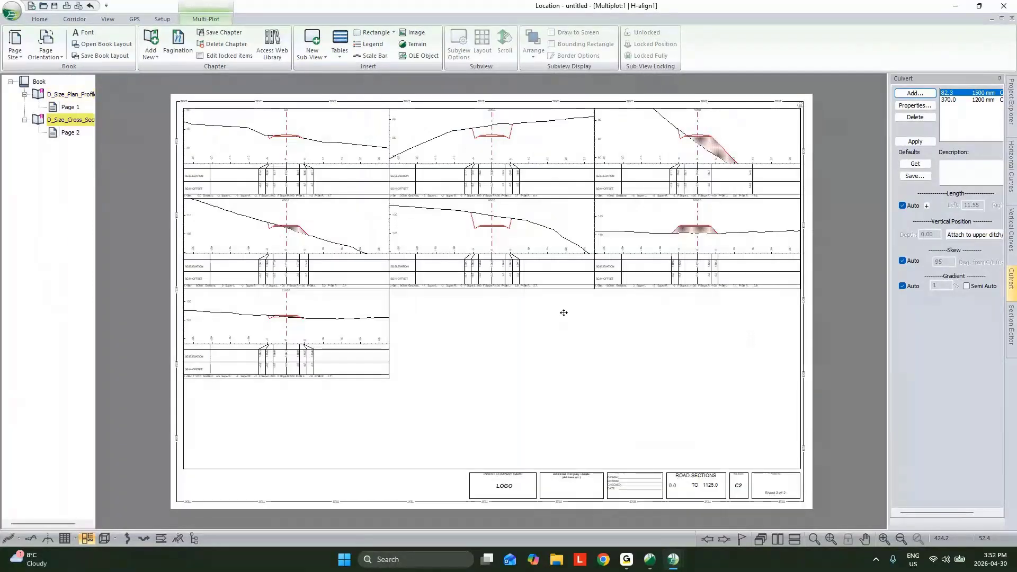
- Set the page layout of the cross-section sub-view to 2 rows and 2 columns
click(564, 313)
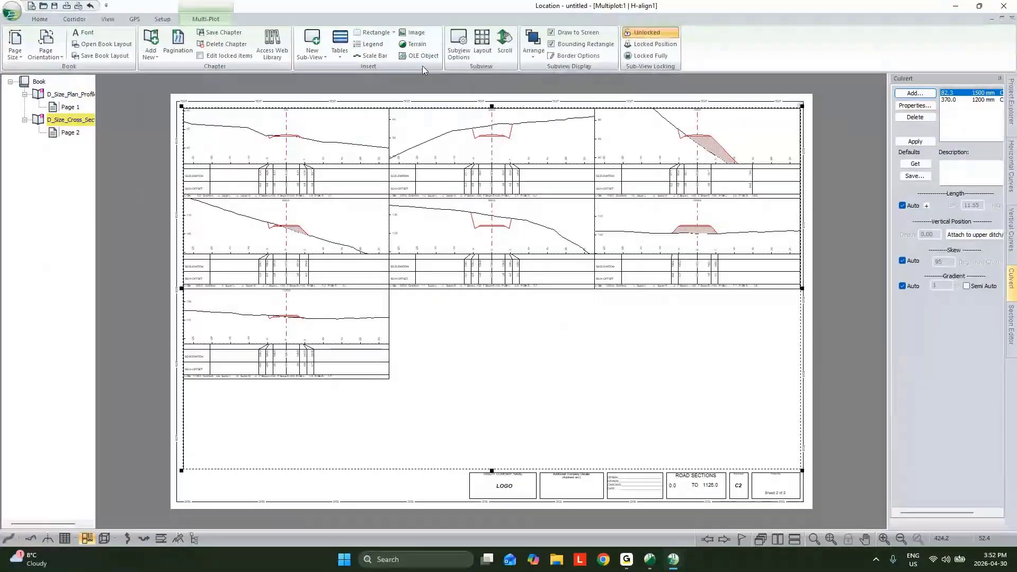
click(482, 44)
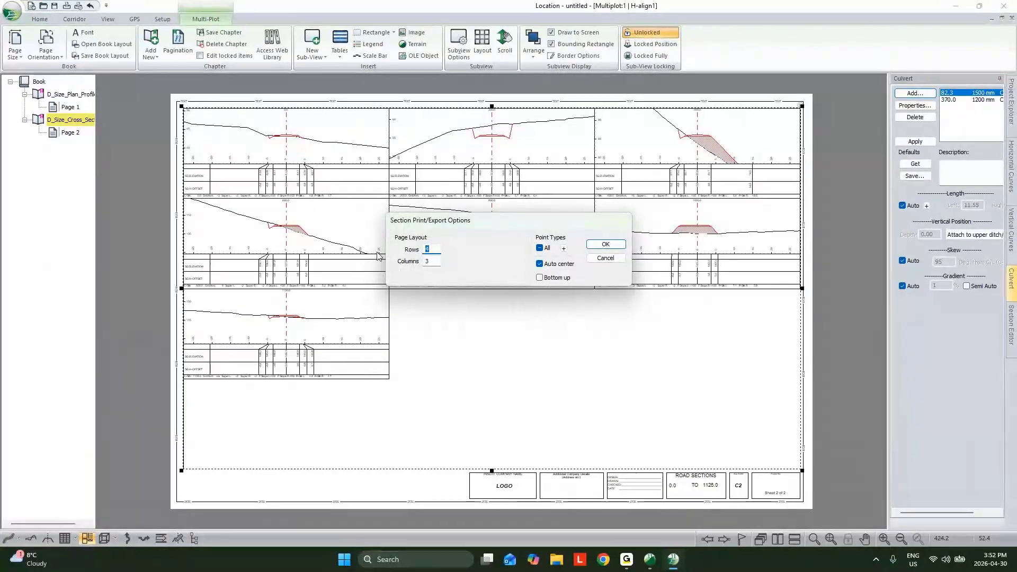
text(2)
key(Tab)
text(2)
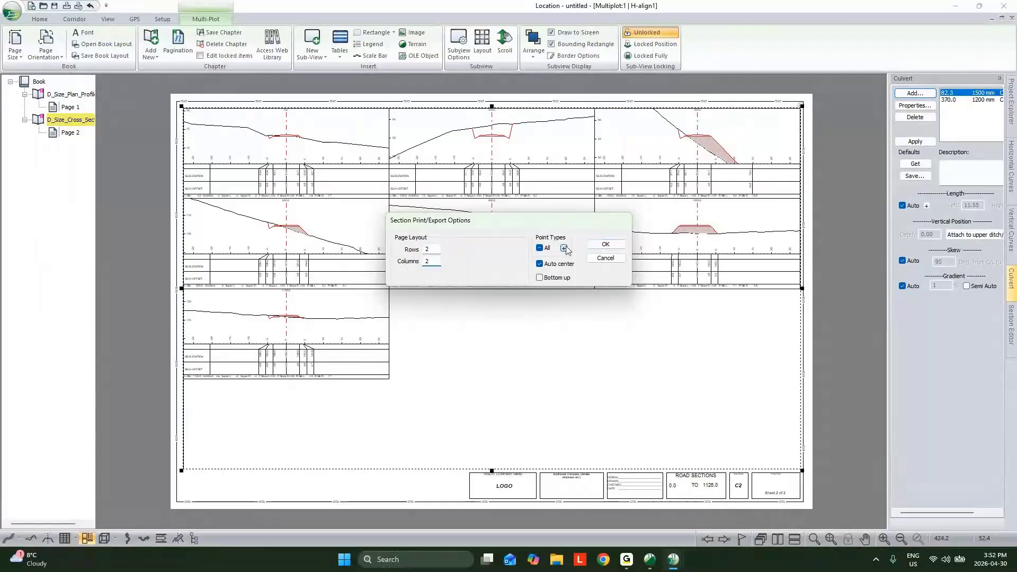
- Plot the cross sections at Auto interval points (10.0m) instead of Auto interval points 2 and apply the section layout
click(563, 248)
click(474, 283)
click(477, 274)
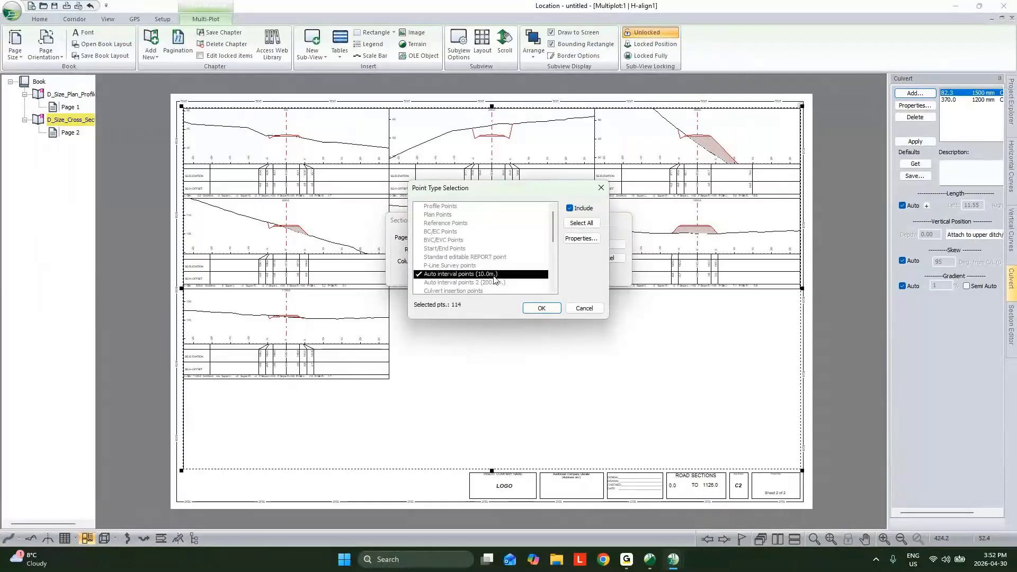
click(538, 309)
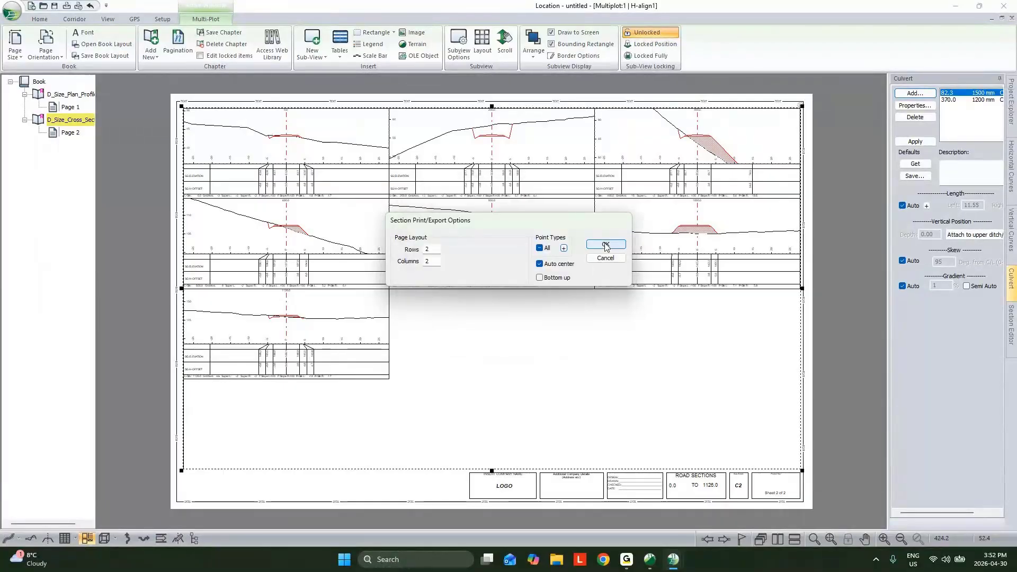
click(602, 244)
- Review the cross-section sheets on pages 3, 4, 5, 7 and 9
click(71, 146)
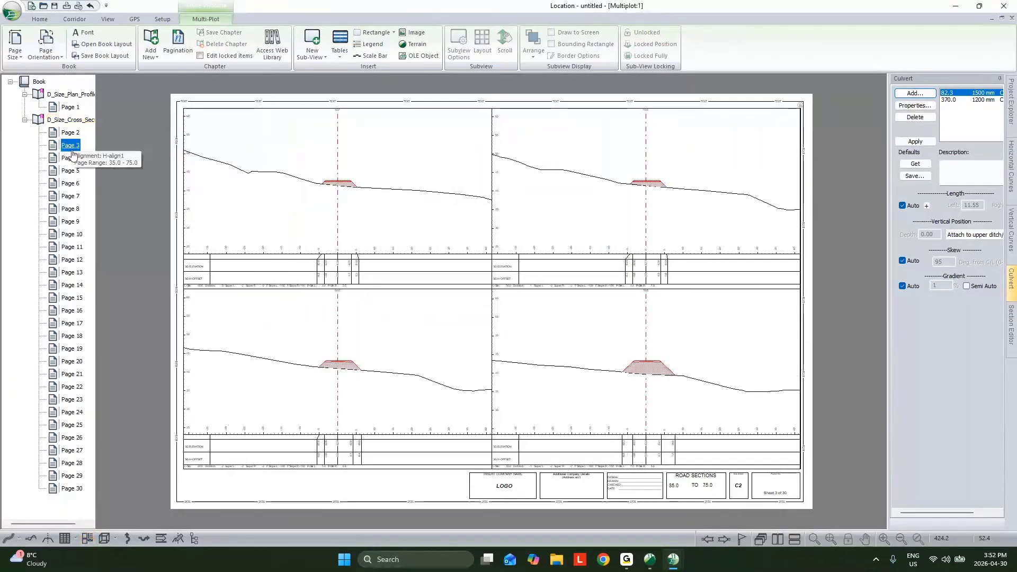
click(71, 159)
click(71, 171)
click(70, 198)
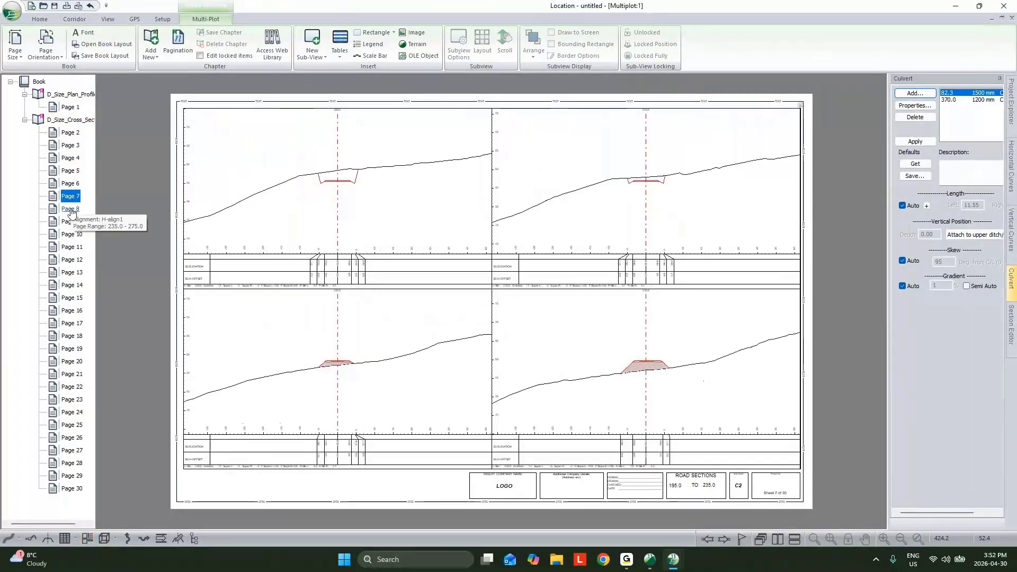
click(72, 222)
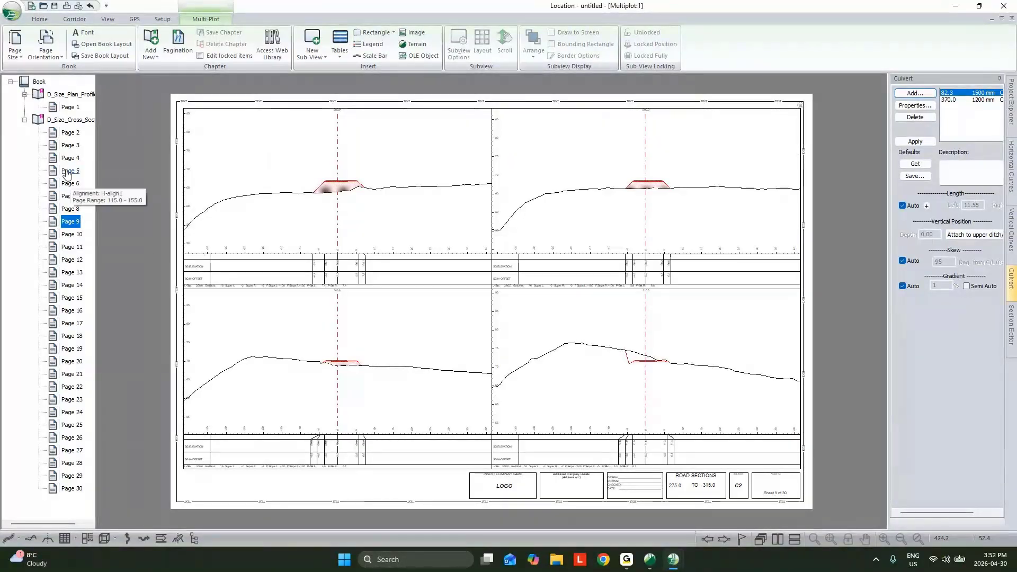
click(75, 121)
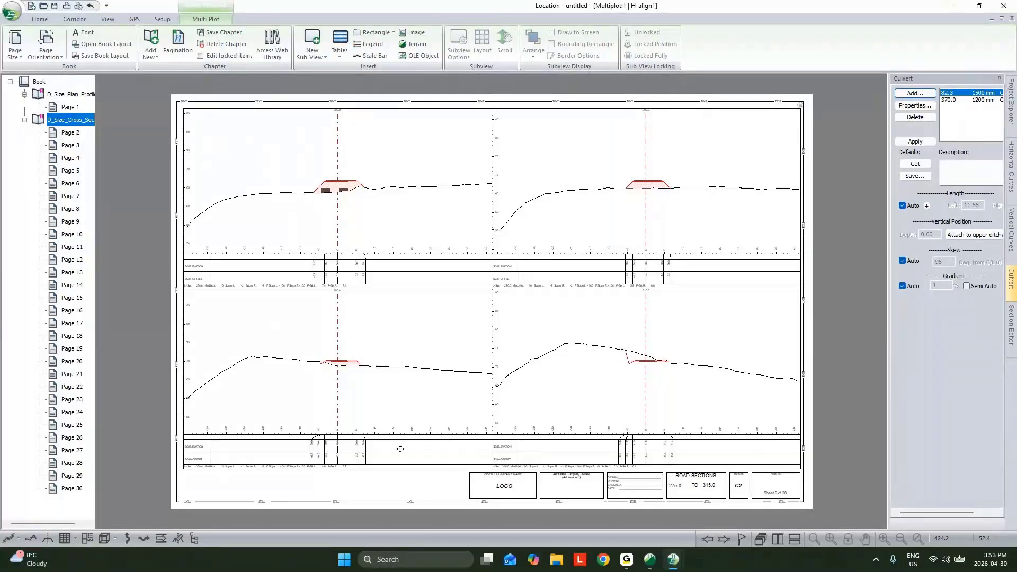
click(99, 48)
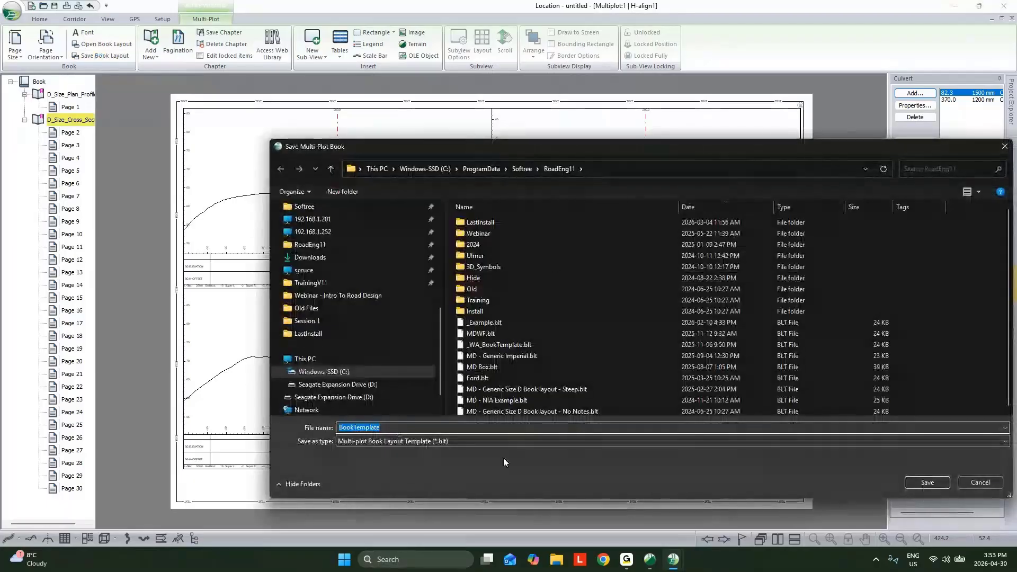
click(979, 482)
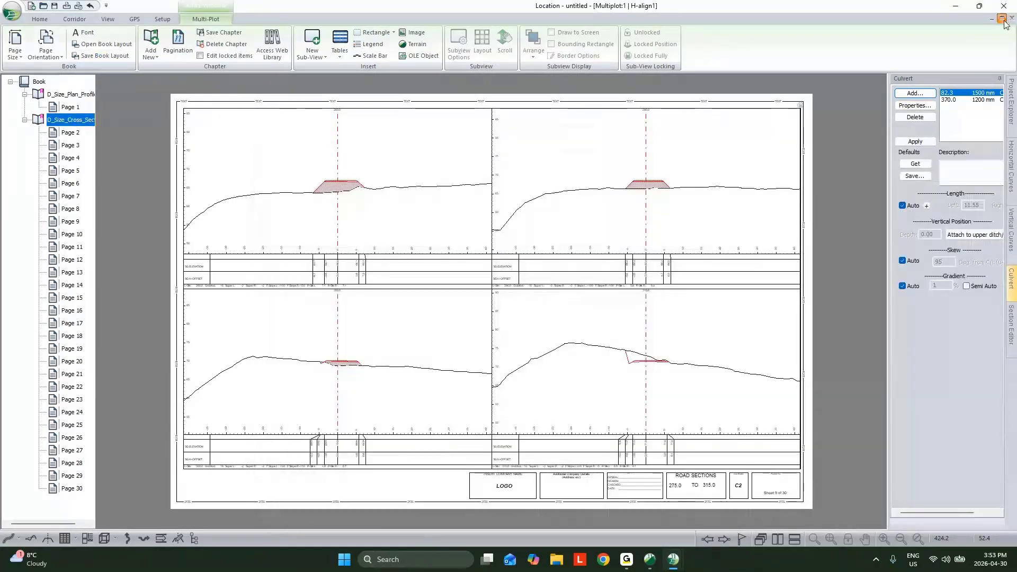
- Restore the multi-plot window from full size and minimize it to return to the design views
click(1002, 17)
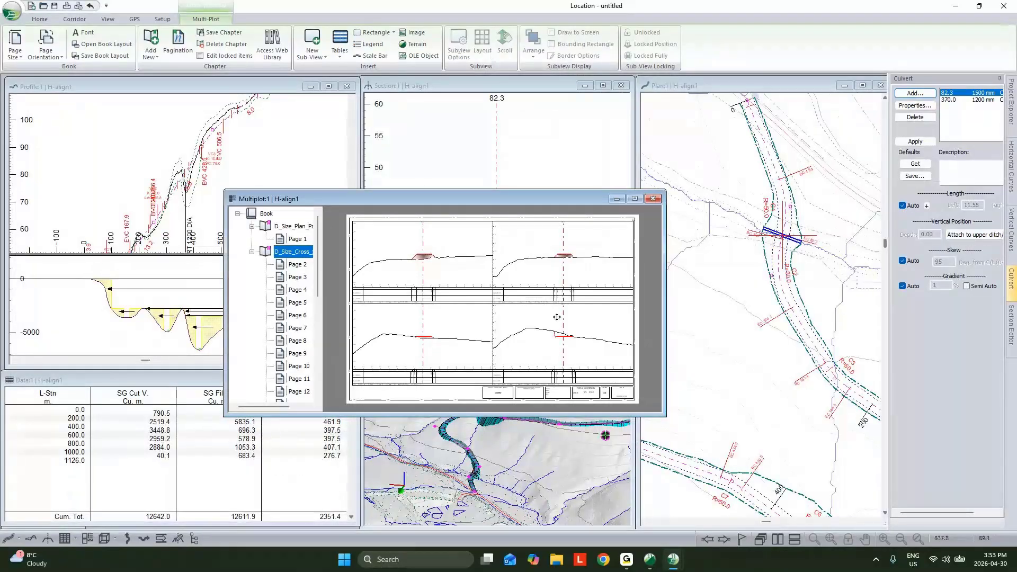
click(616, 199)
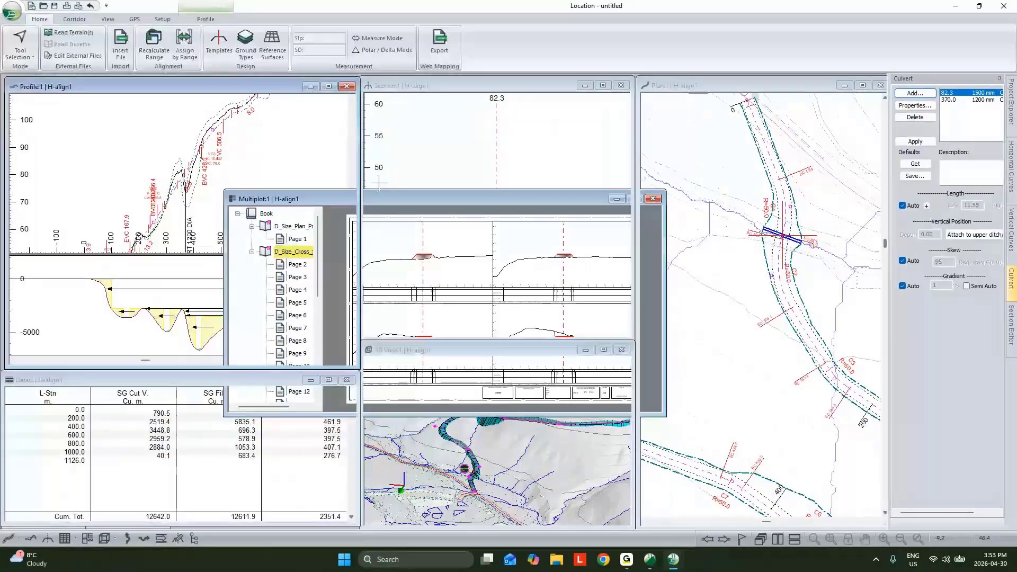
- Start saving the design under a new name, entering By Hand as the file name in the Webinar - Intro To Road Design folder
click(12, 11)
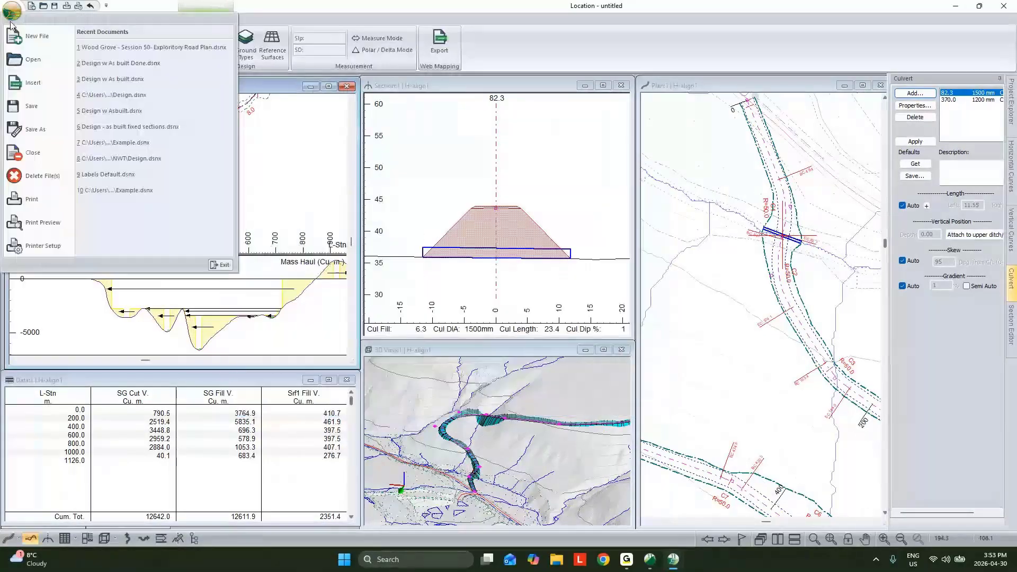
click(42, 132)
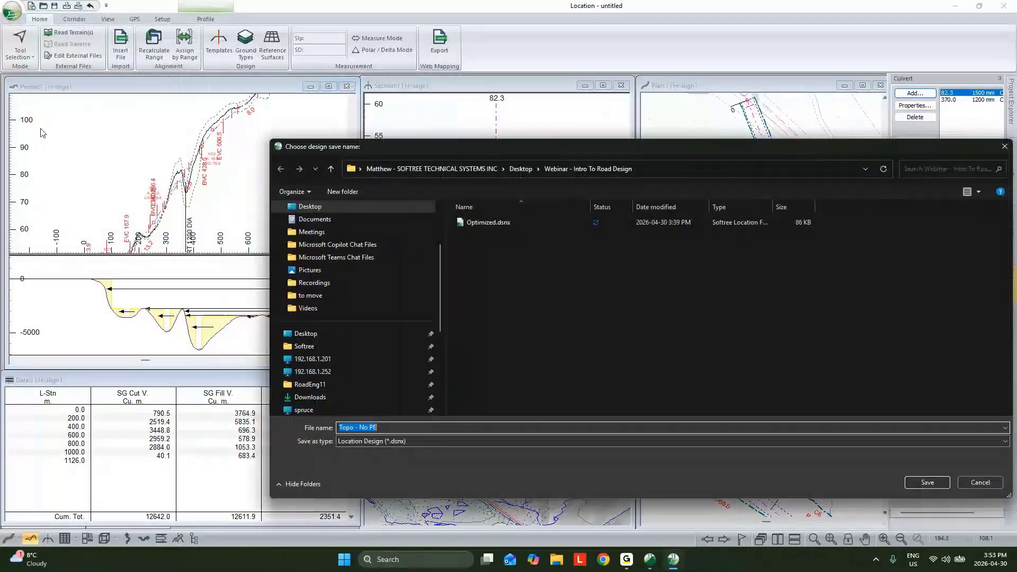
text(B)
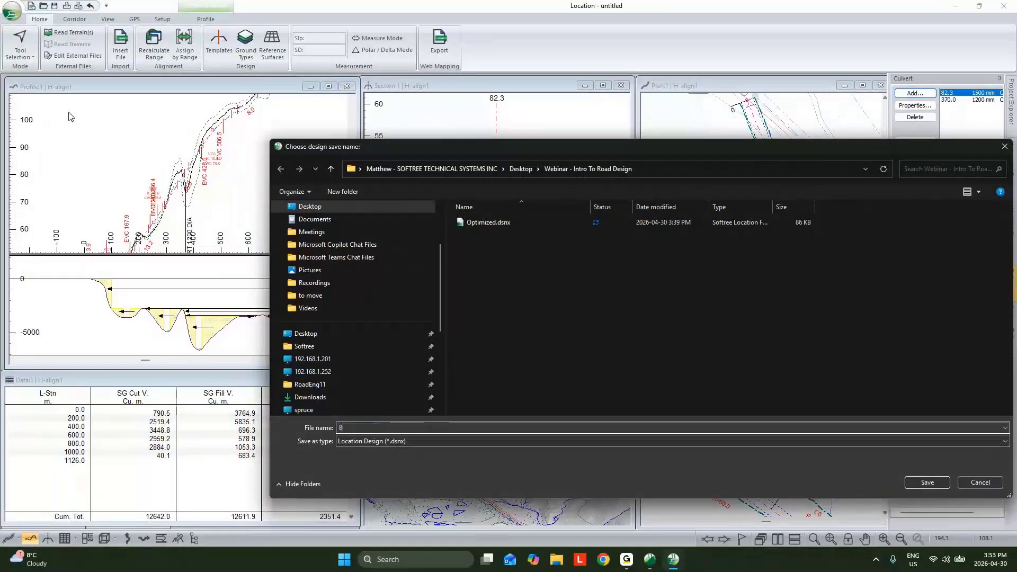
text(y Hand)
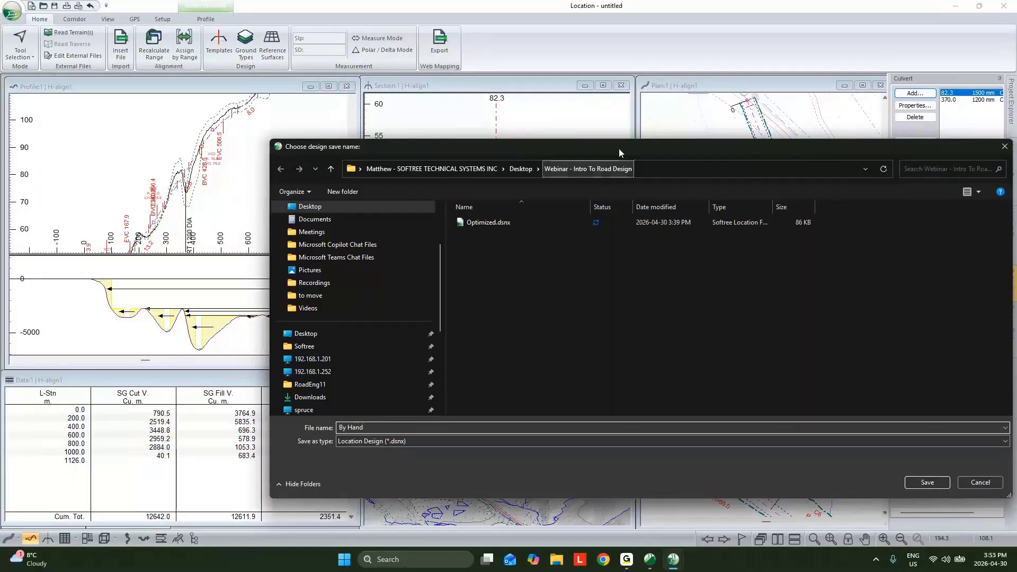
drag(619, 148, 503, 145)
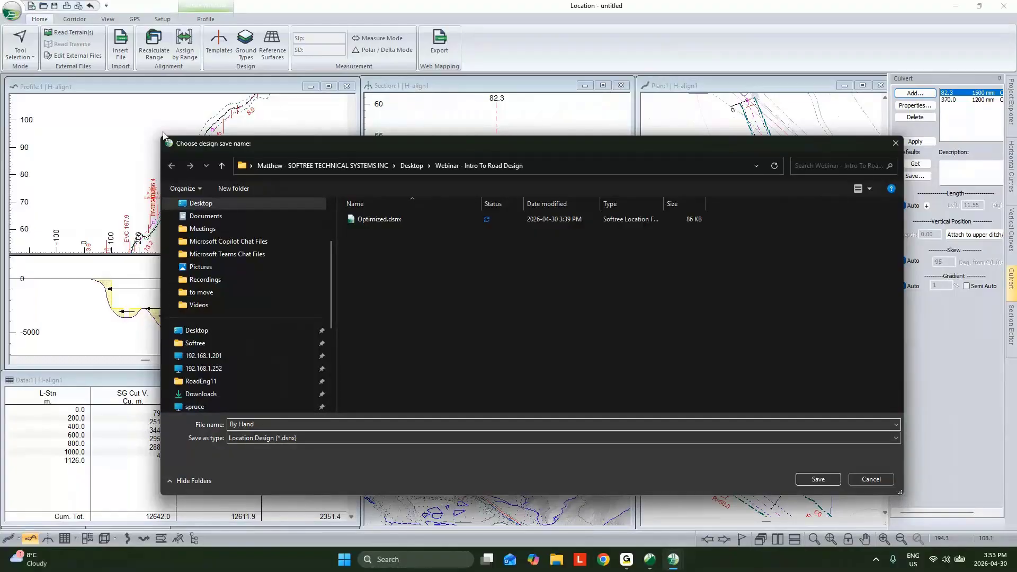
- Examine the file formats offered for saving or exporting the design, and cancel without saving
click(283, 438)
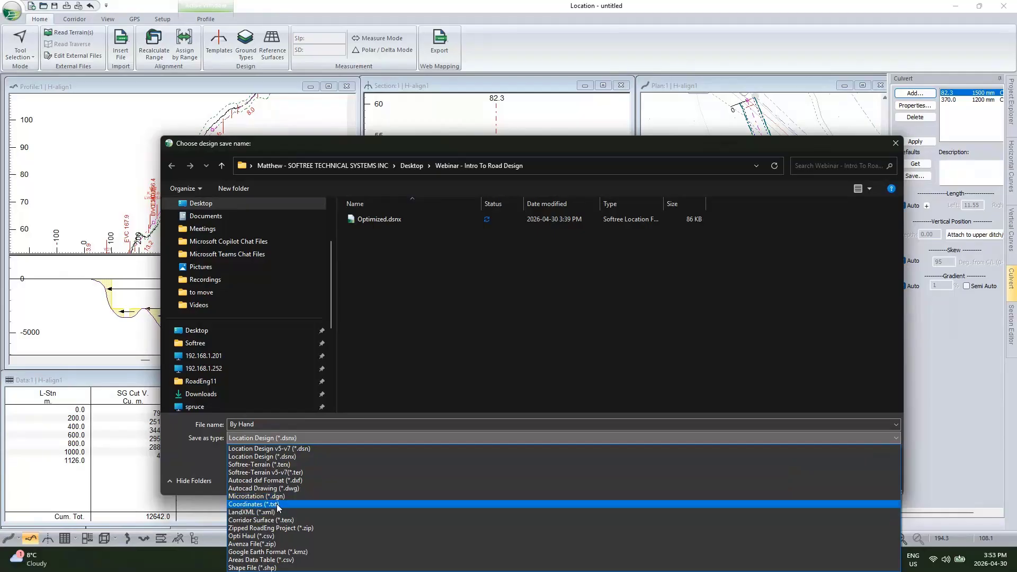
click(209, 460)
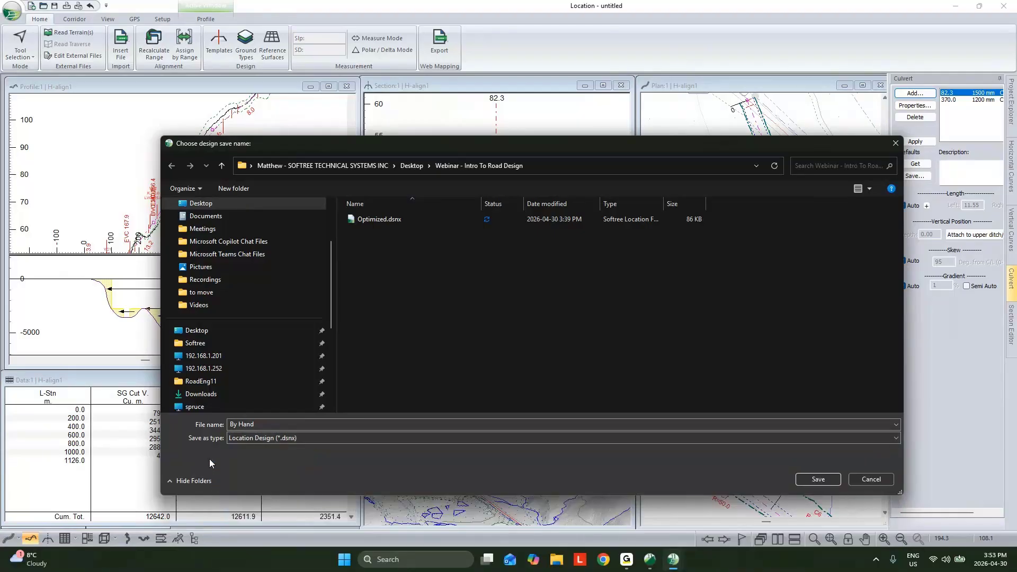
click(271, 442)
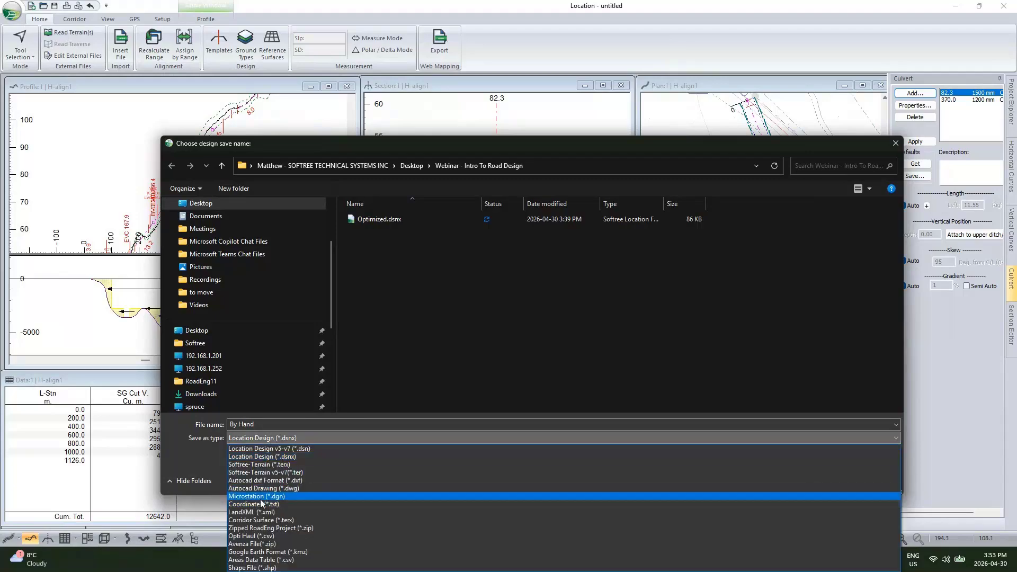
click(204, 460)
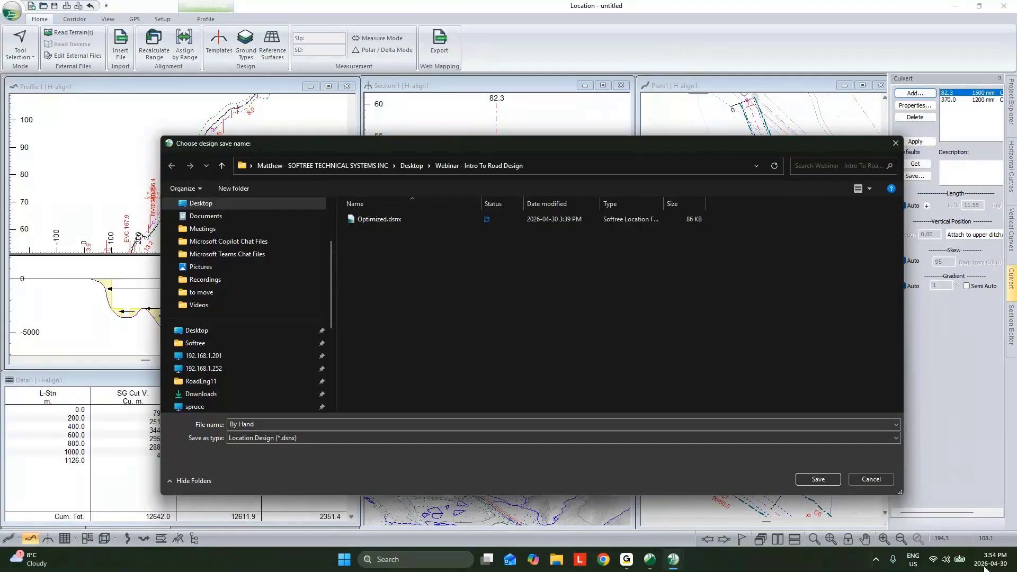
click(869, 476)
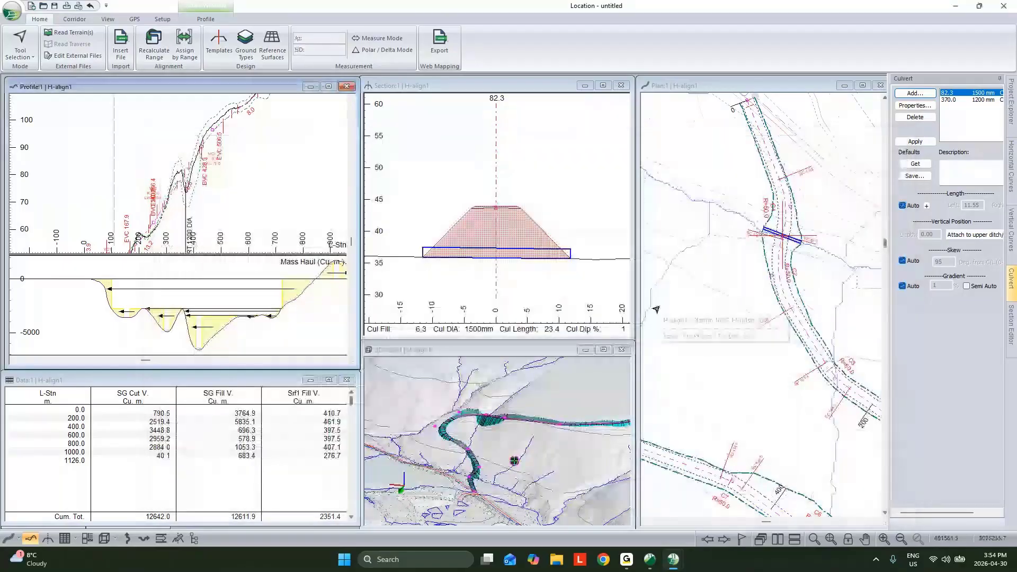
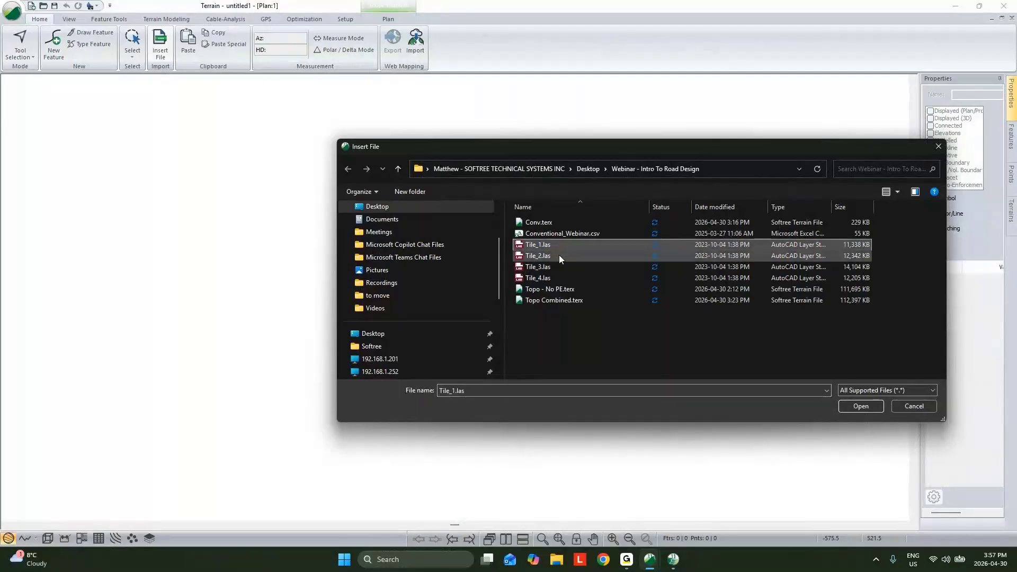
- Insert the point cloud files Tile_1.las to Tile_4.las and examine the projection and region selection import options
shift+click(561, 280)
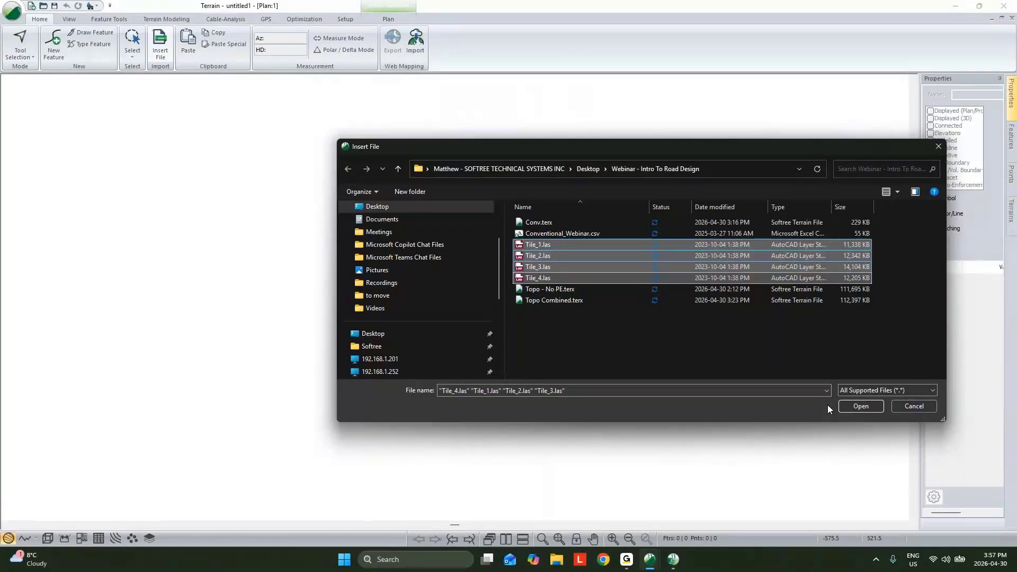
click(850, 406)
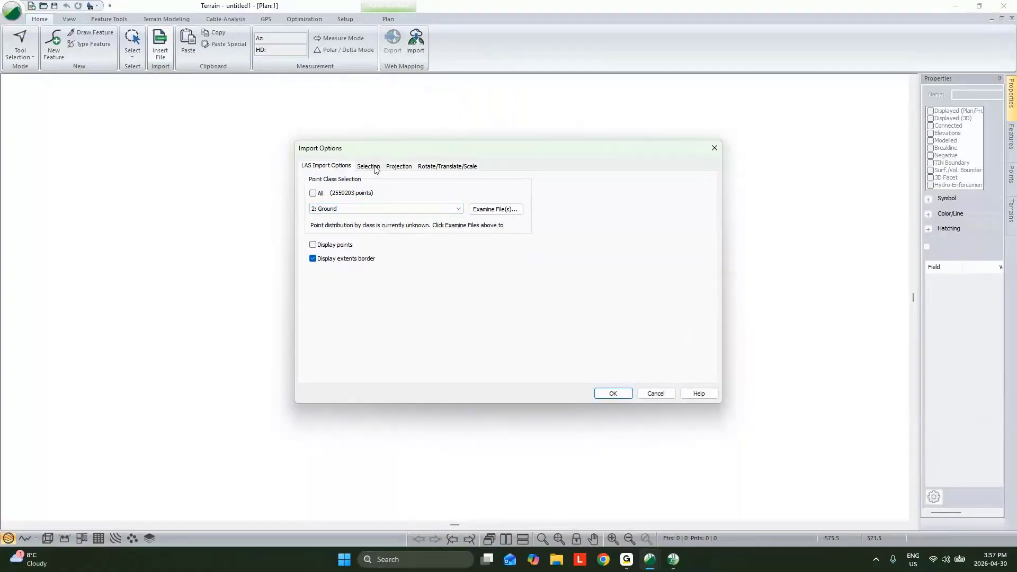
click(402, 167)
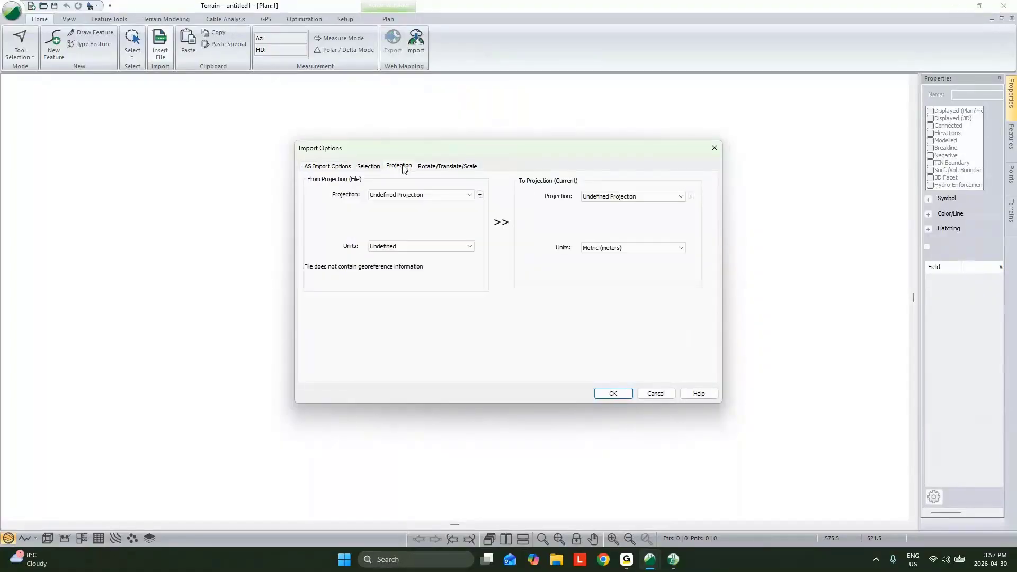
click(369, 166)
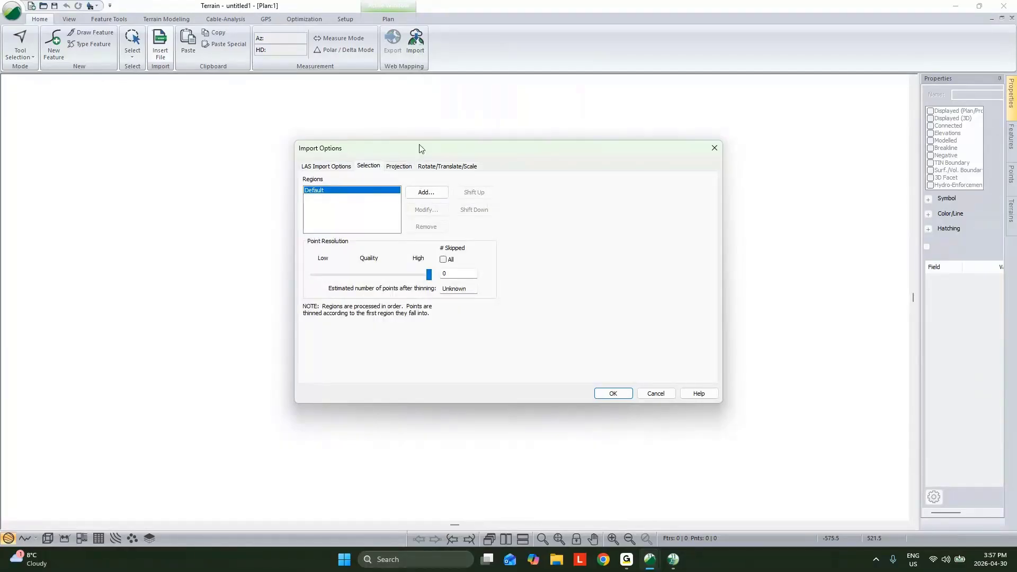
- Examine the polygon option for adding a filtering region to the import, and cancel it
drag(422, 148, 496, 260)
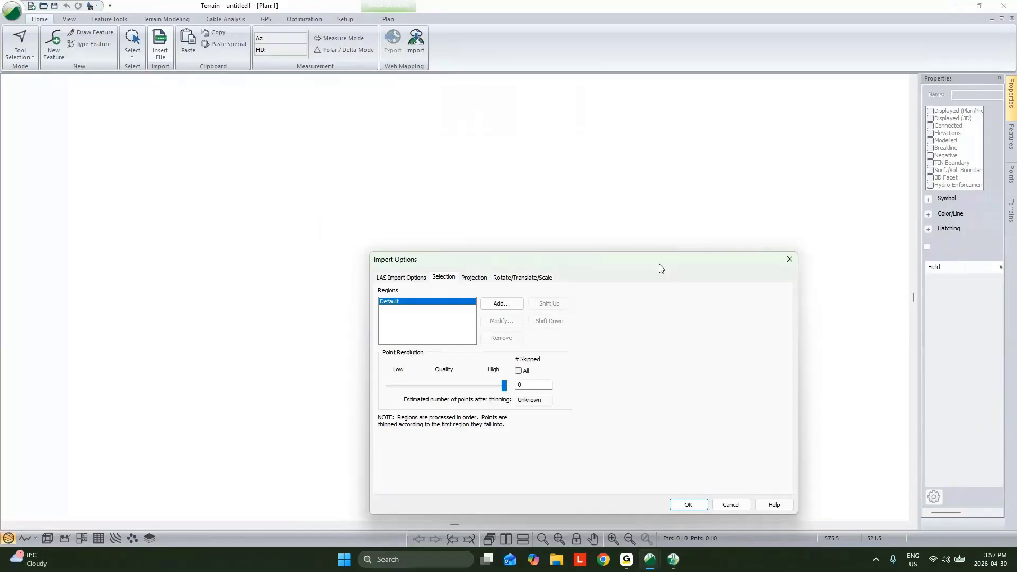
click(484, 303)
click(582, 332)
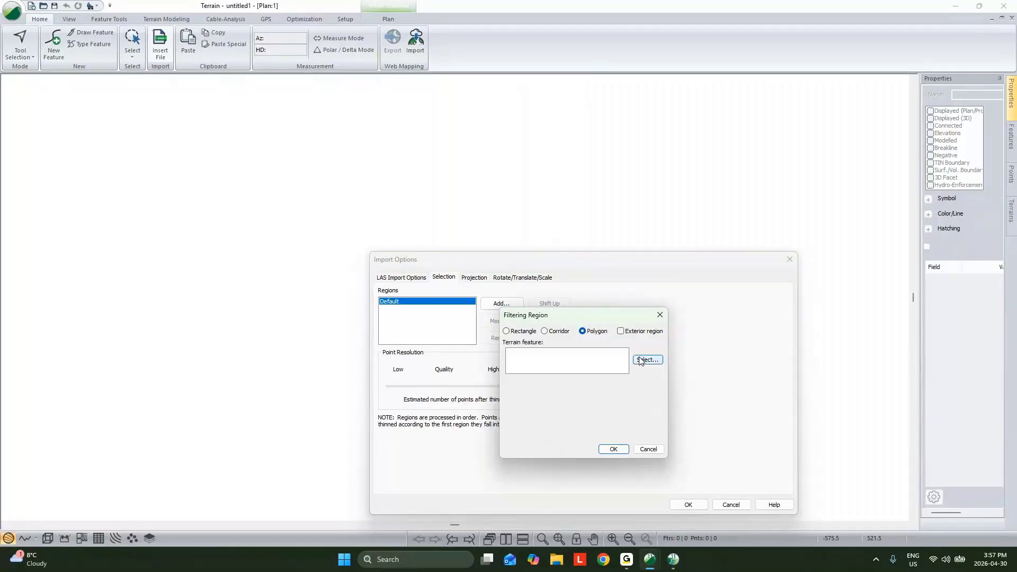
click(647, 450)
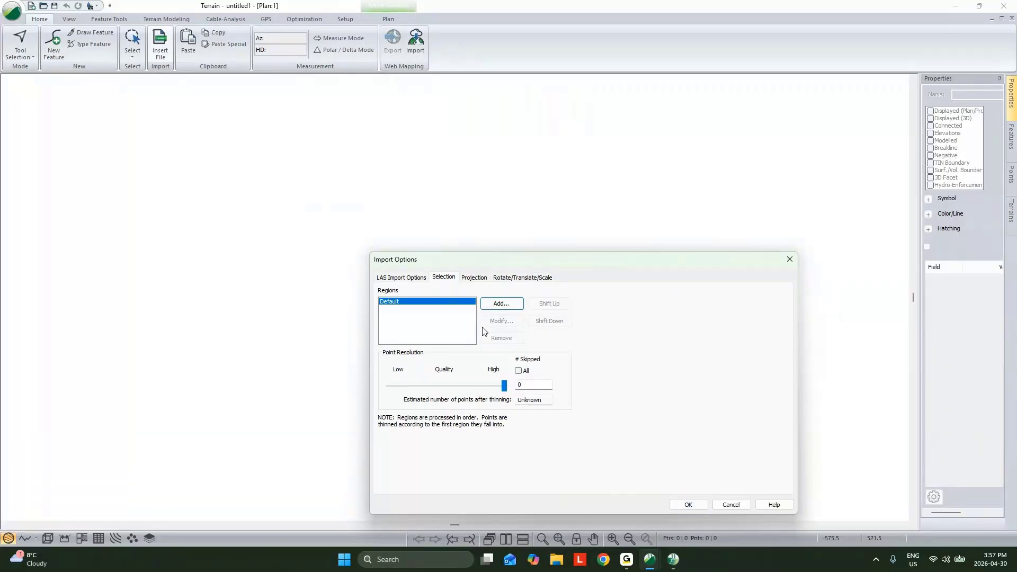
- Import the 2: Ground class points with a displayed extents border, and select the four LIDAR tile frames
click(688, 504)
click(619, 417)
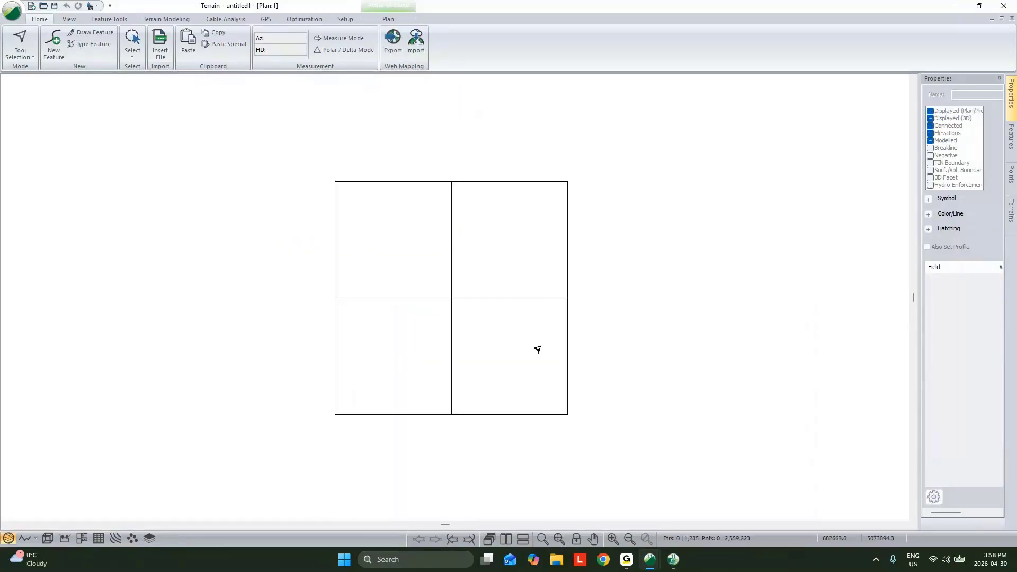
scroll(454, 275, up, 3)
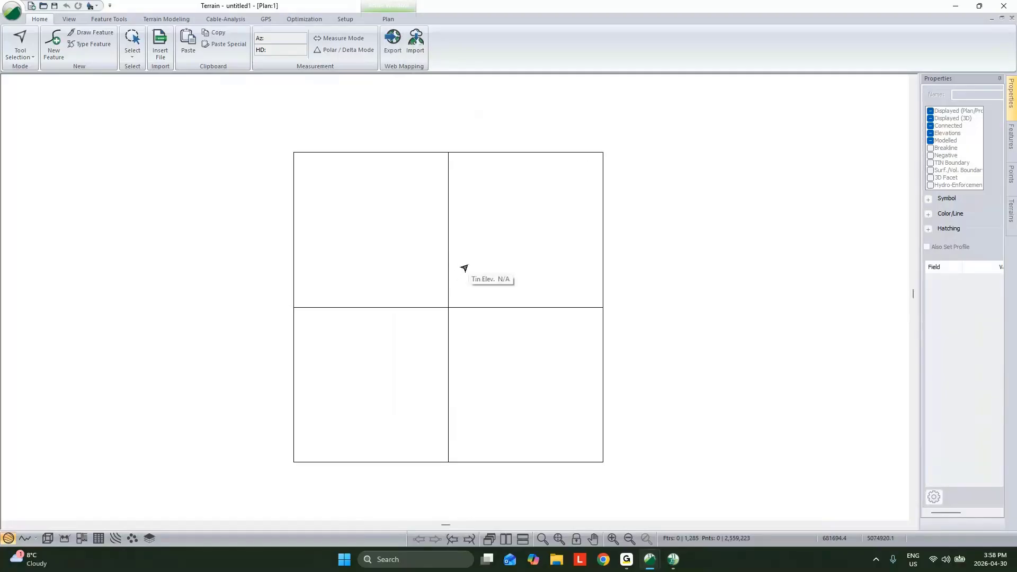
scroll(518, 305, up, 1)
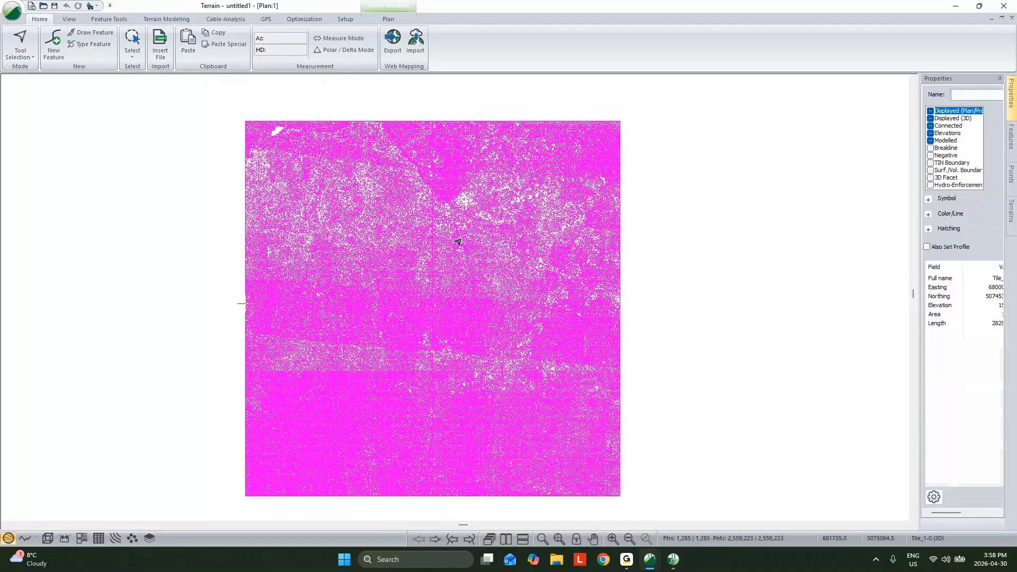
key(Escape)
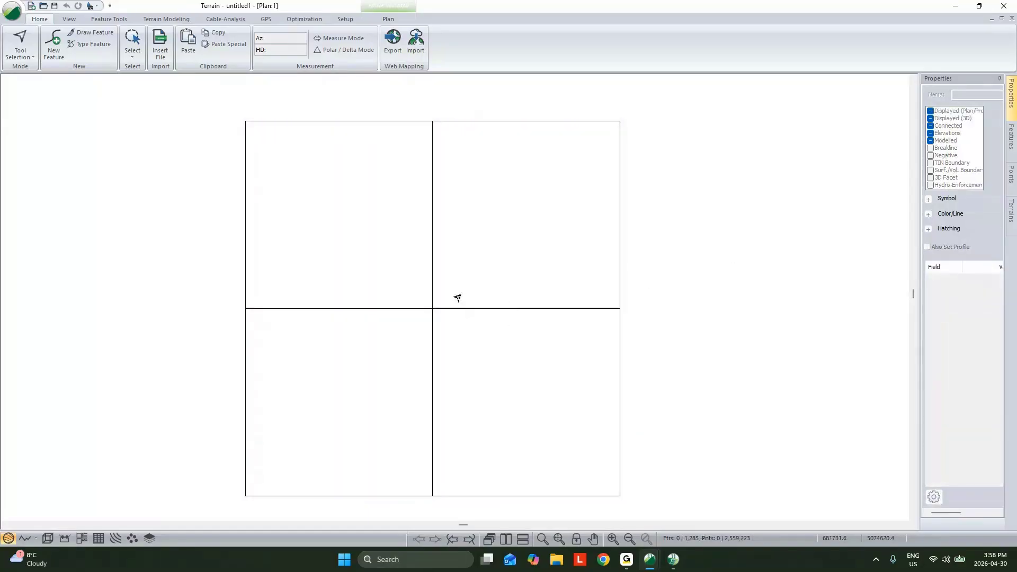
drag(447, 327, 405, 298)
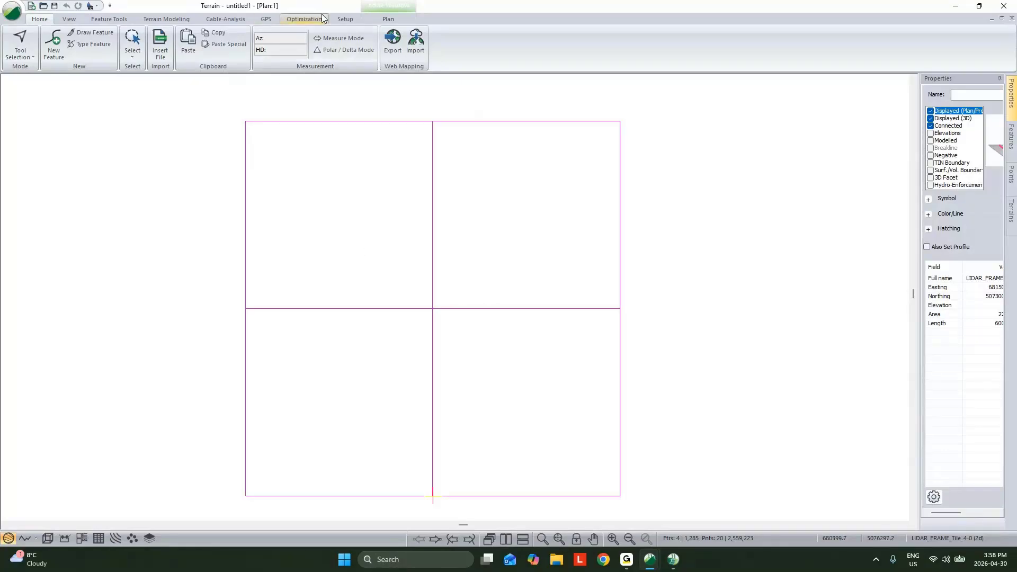
- Set the terrain projection to Universal Transverse Mercator, North American Datum 1983, Zone 20N (66 W to 60 W)
click(343, 18)
click(20, 37)
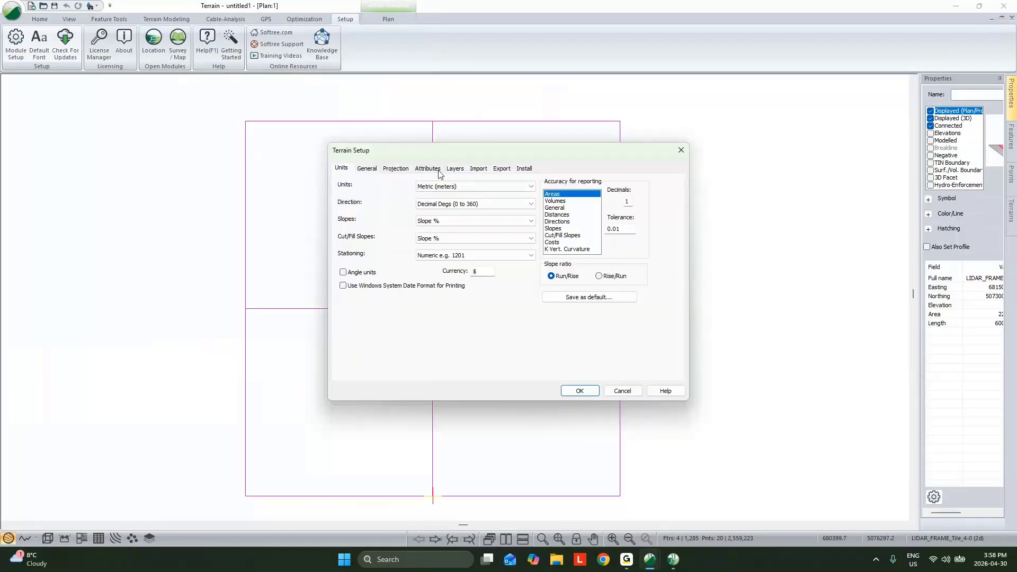
click(395, 167)
click(466, 183)
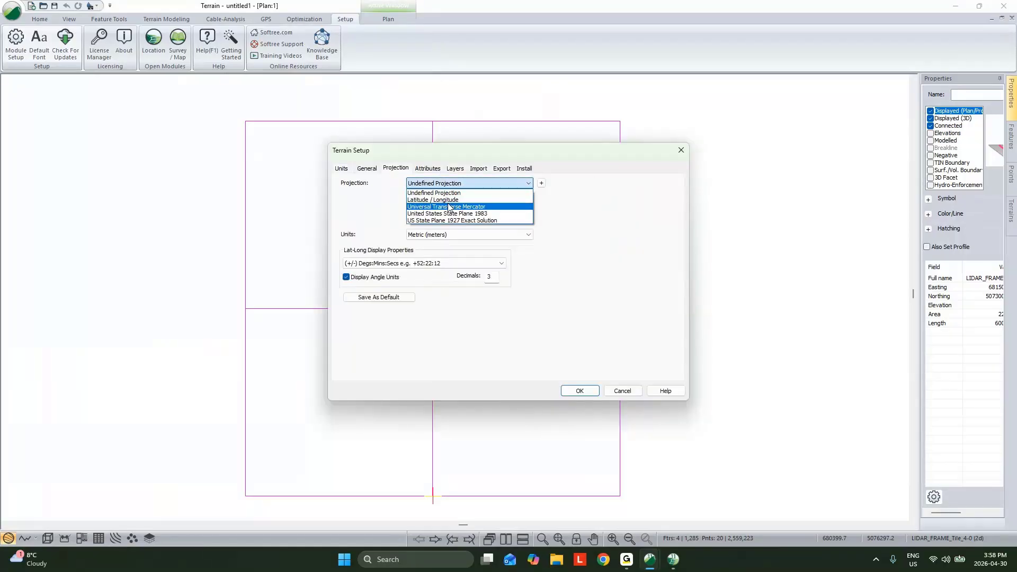
click(449, 207)
click(469, 217)
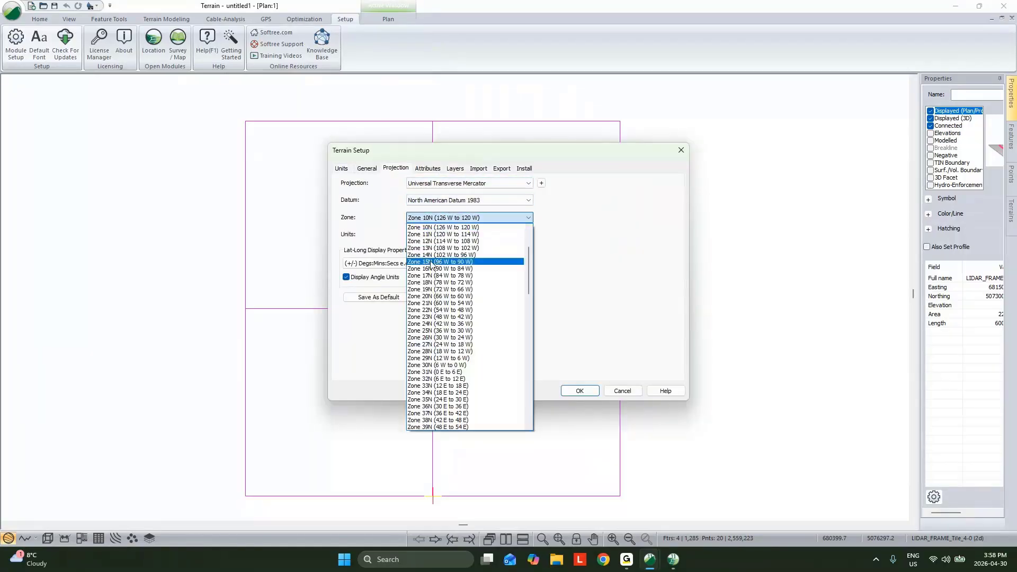
click(451, 297)
click(591, 395)
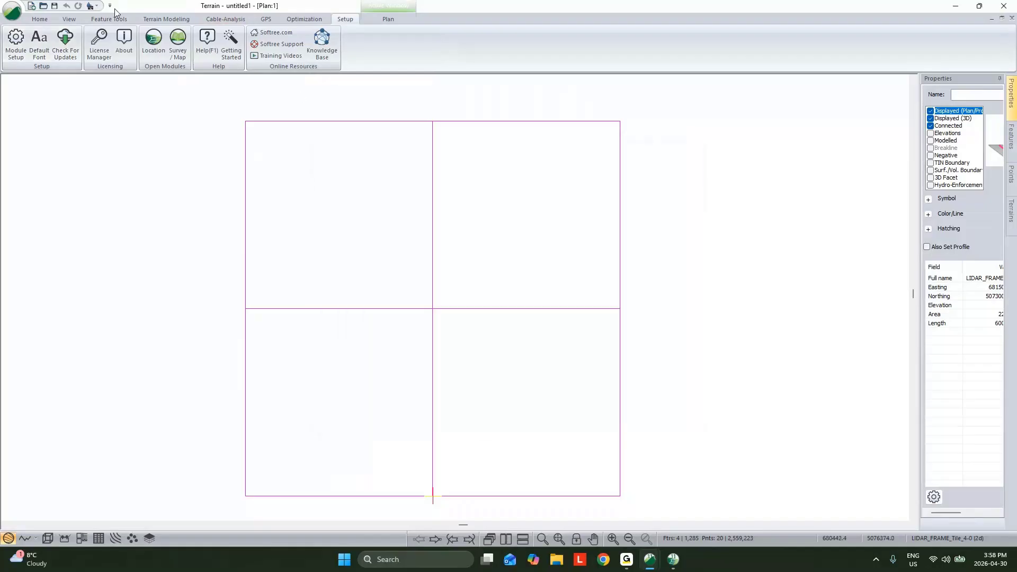
- Download a cropped Google satellite image covering the tile frames at a pixel size of 1 m by 1 m
click(40, 19)
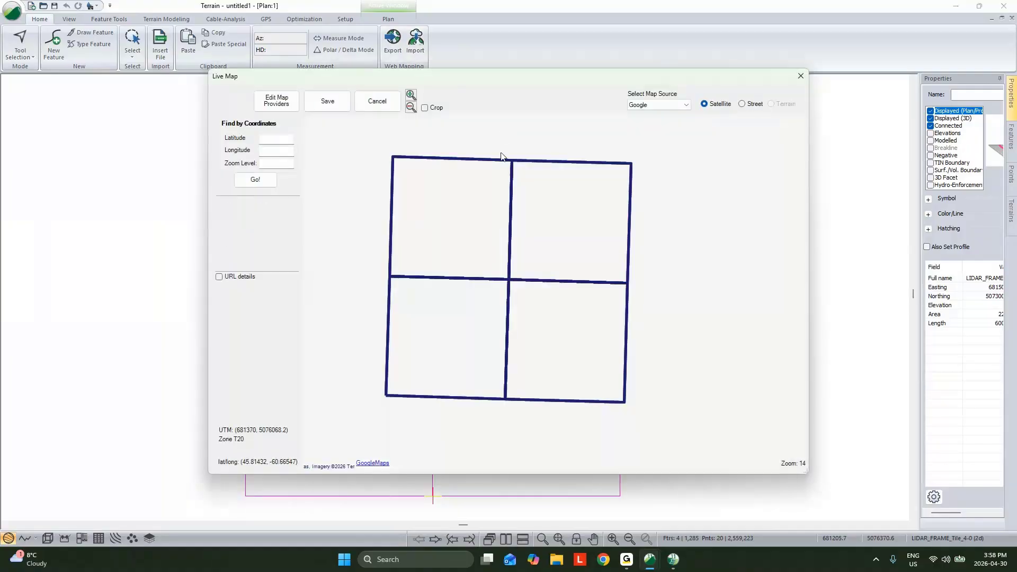
click(425, 108)
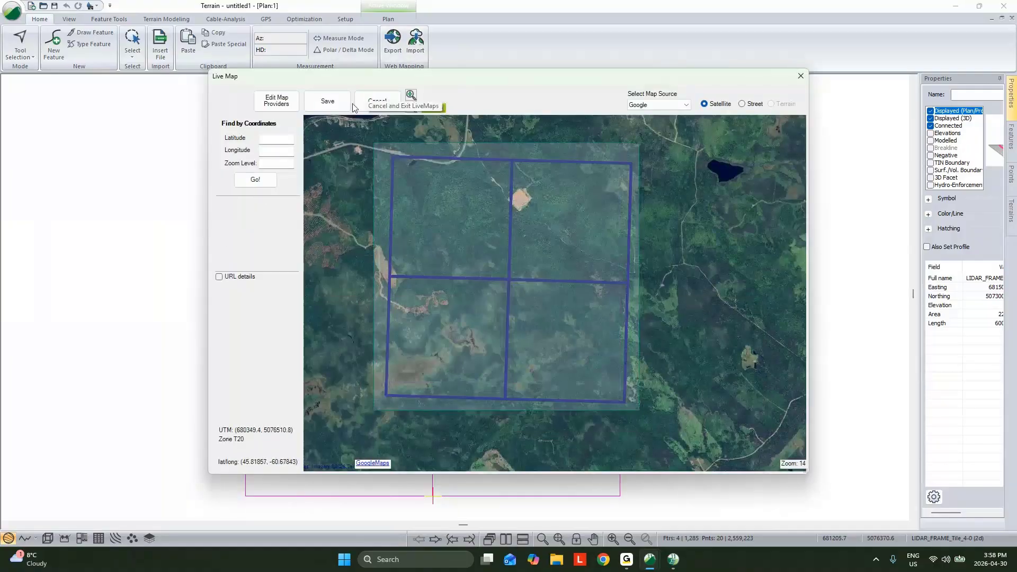
click(328, 101)
drag(507, 296, 528, 299)
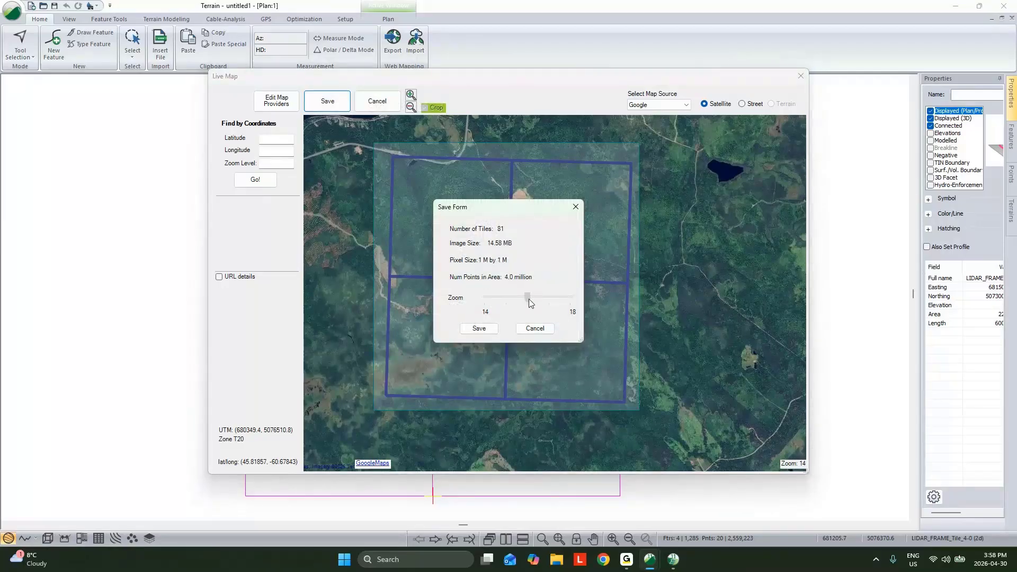
click(479, 328)
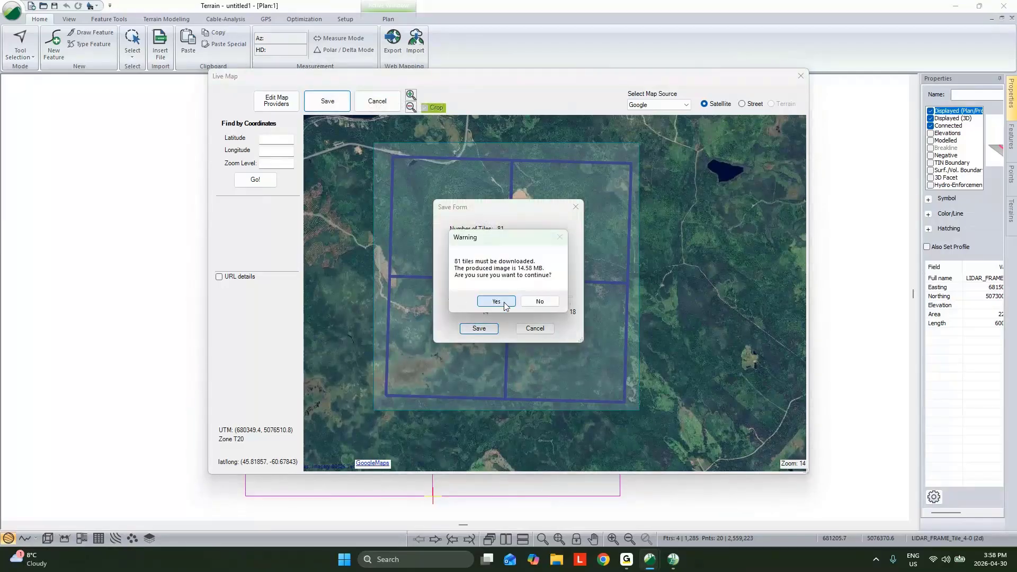
click(496, 301)
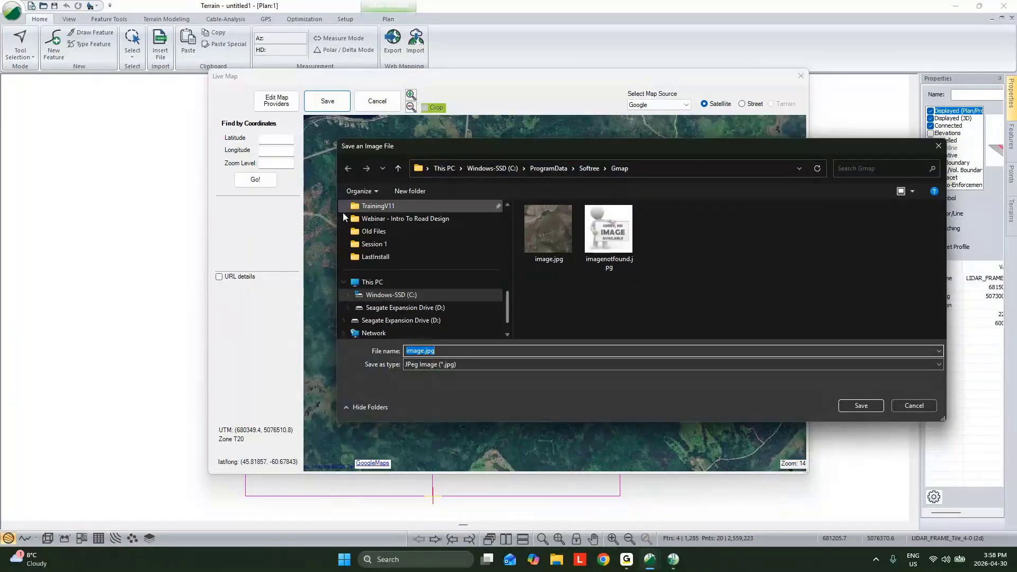
- Save the satellite image as image.jpg in a Desktop folder and import it with Latitude / Longitude, World Geodetic System 1984 as source projection
scroll(384, 265, up, 3)
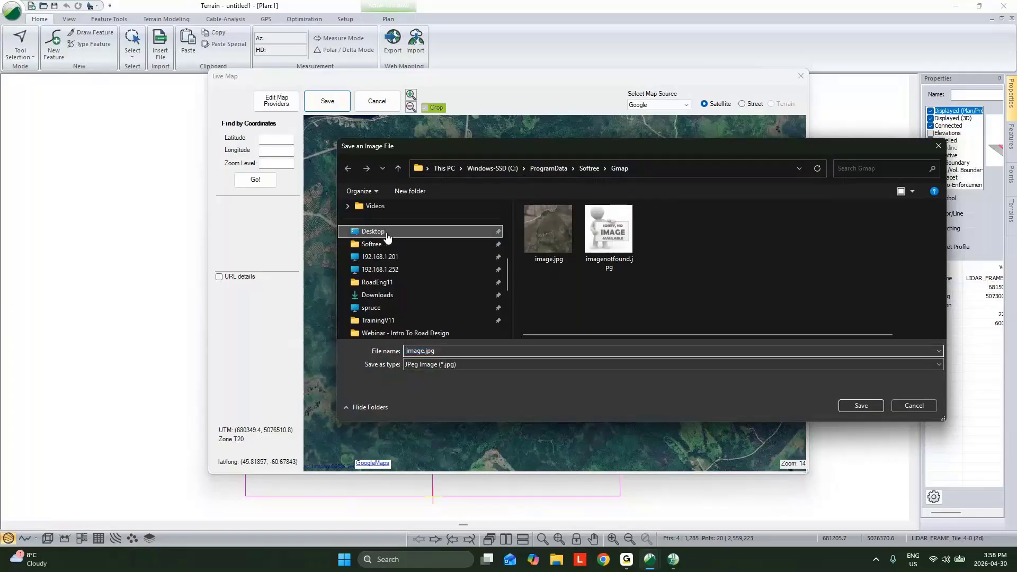
click(374, 231)
double_click(577, 222)
click(850, 405)
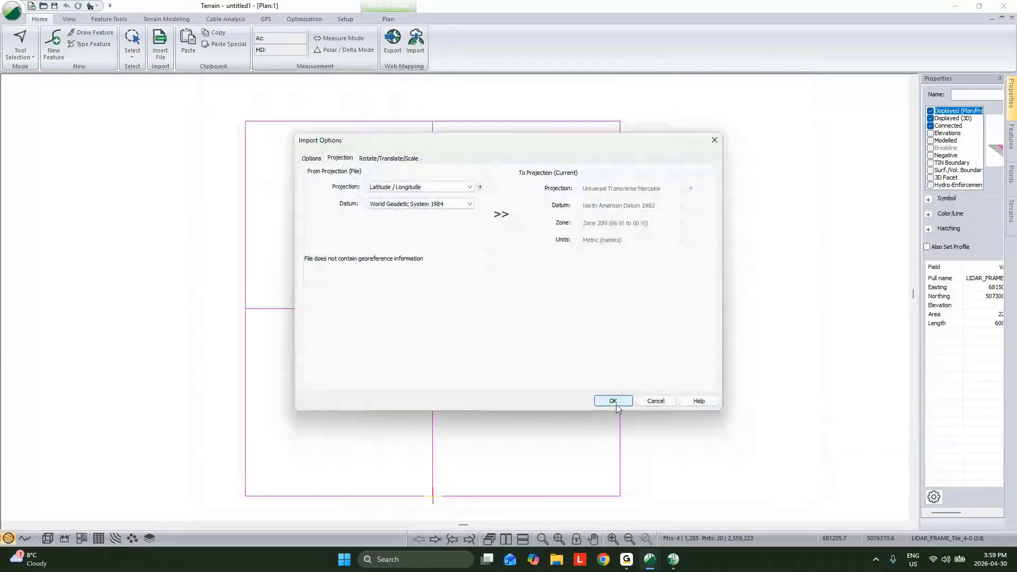
click(615, 404)
key(Return)
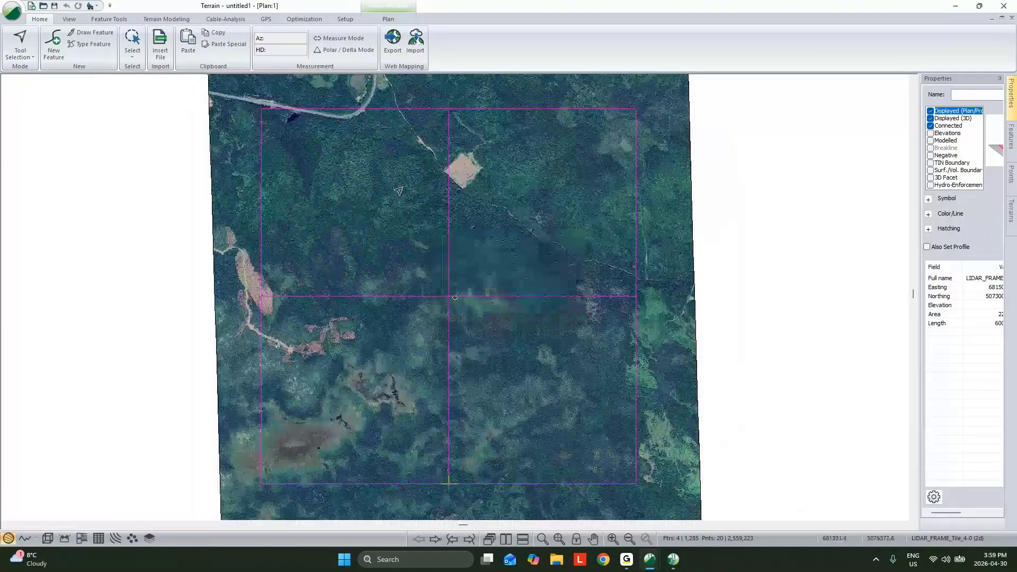
- Create a feature named AOI and draw it as a closed four-sided polygon across the middle of the tiles
click(53, 44)
text(AOI)
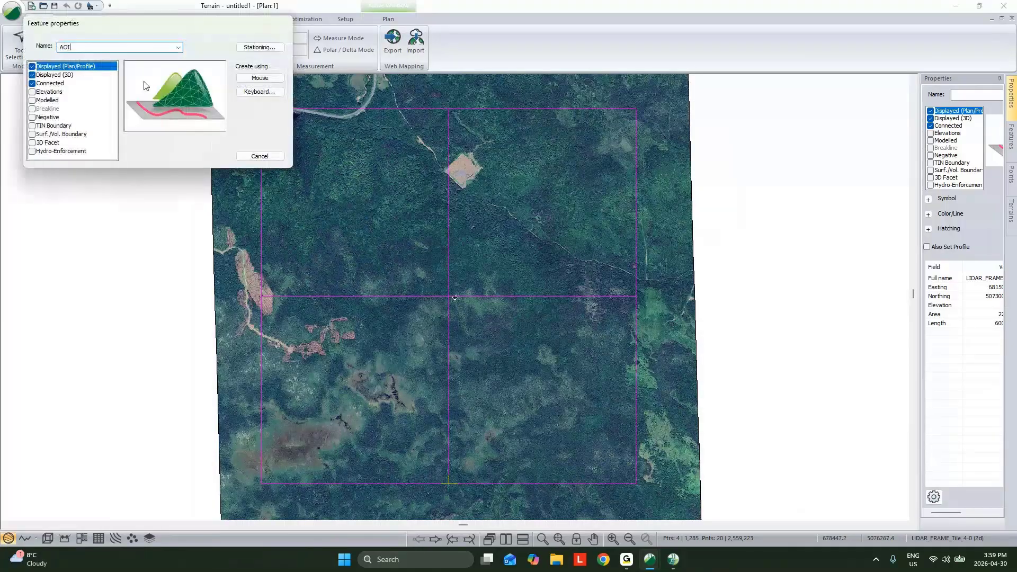
click(273, 80)
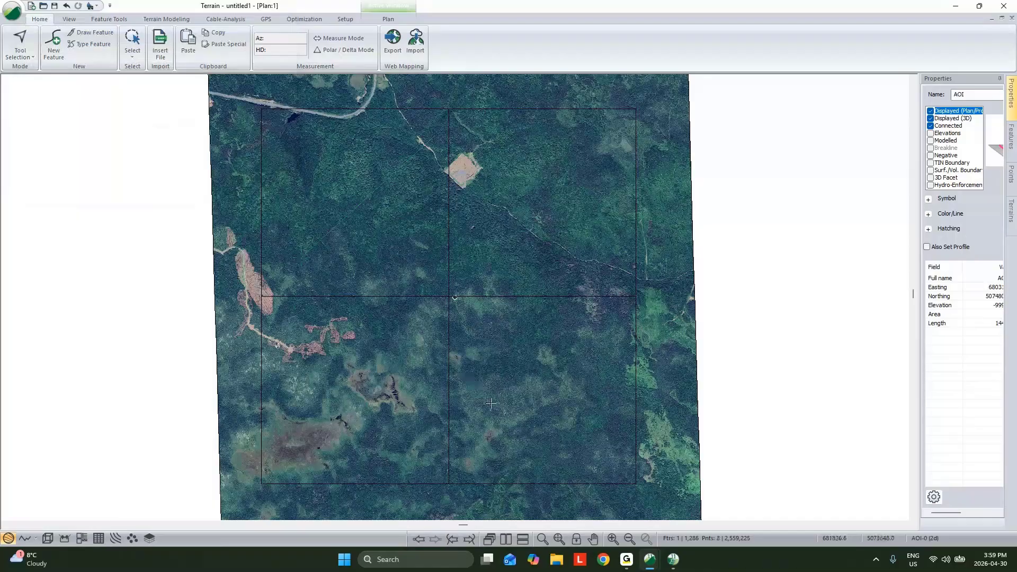
right_click(619, 164)
mouse_move(688, 237)
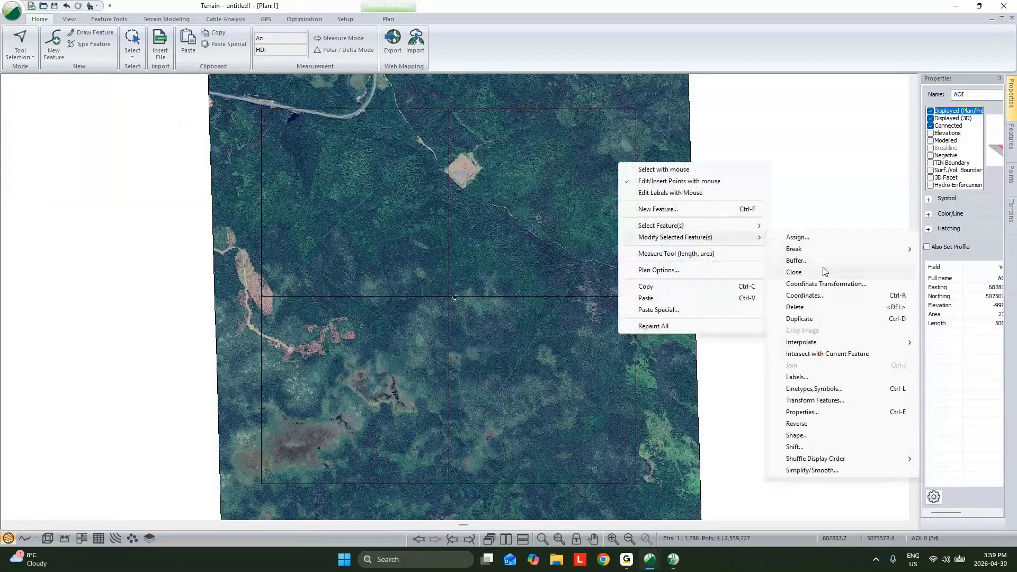
click(824, 272)
middle_drag(610, 205, 596, 209)
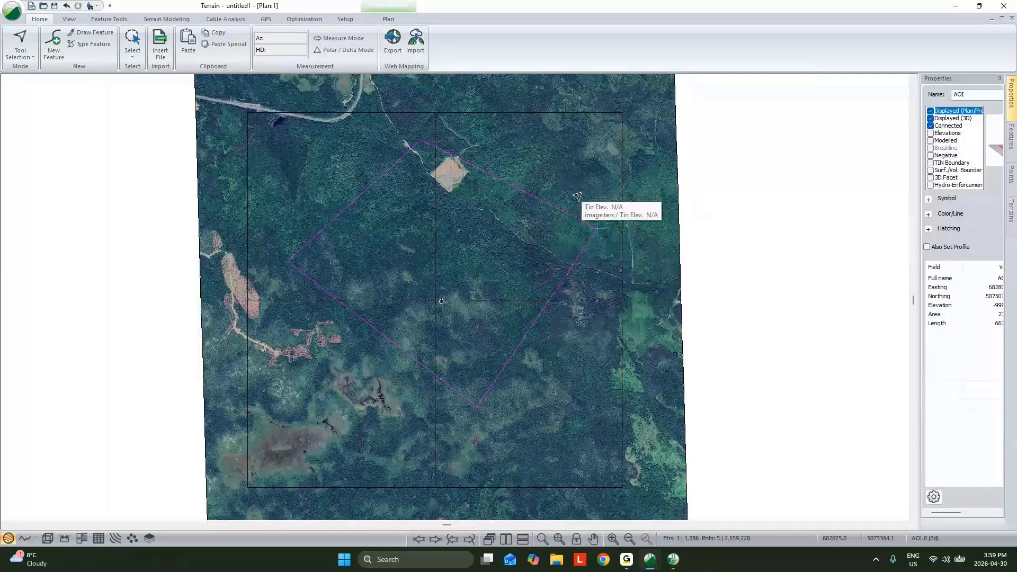
- Set up a surface point simplification with a sample grid spacing of 30 and the AOI-0 polygon as excluded region
click(156, 21)
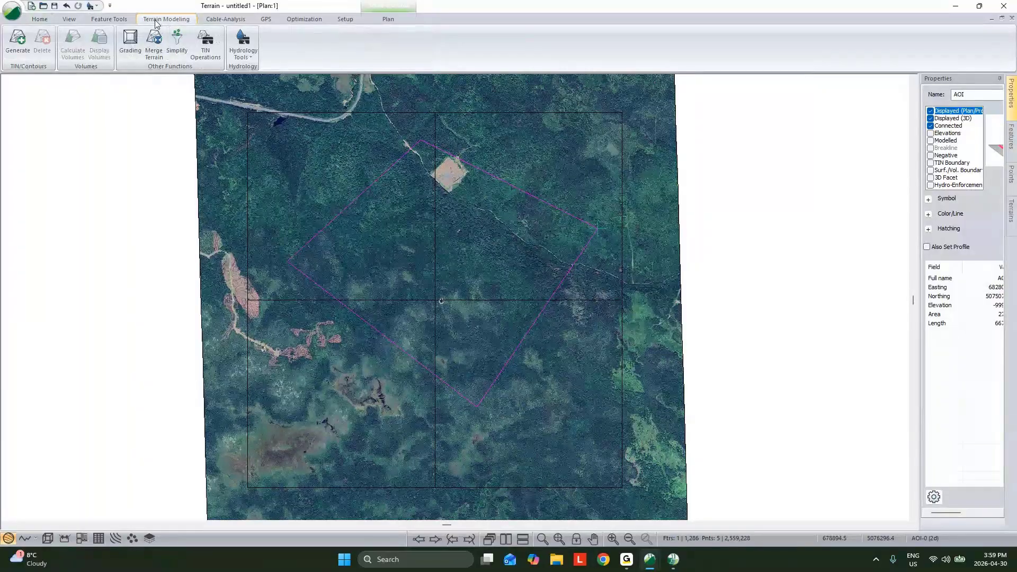
click(175, 49)
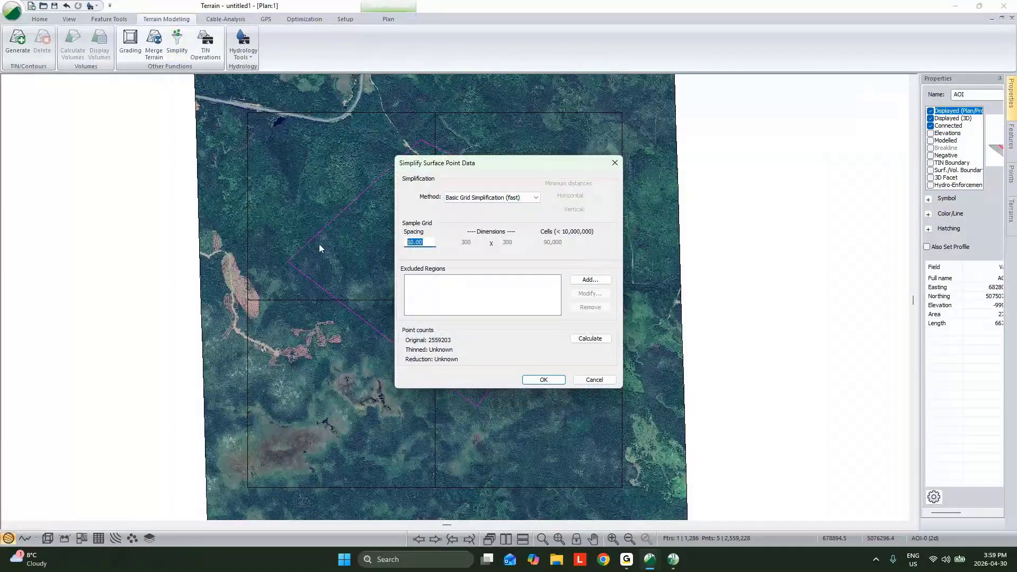
text(30)
click(592, 281)
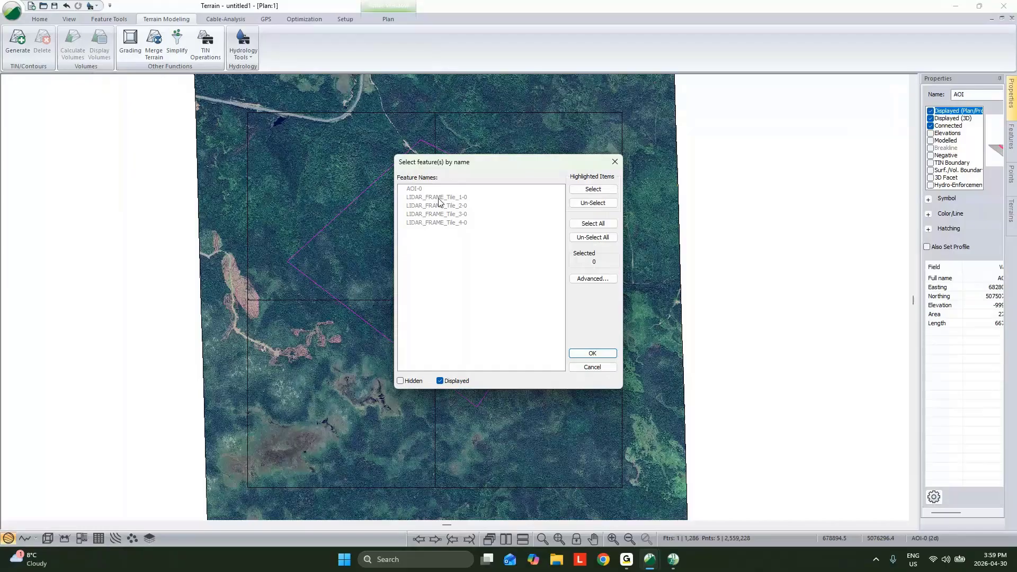
click(427, 190)
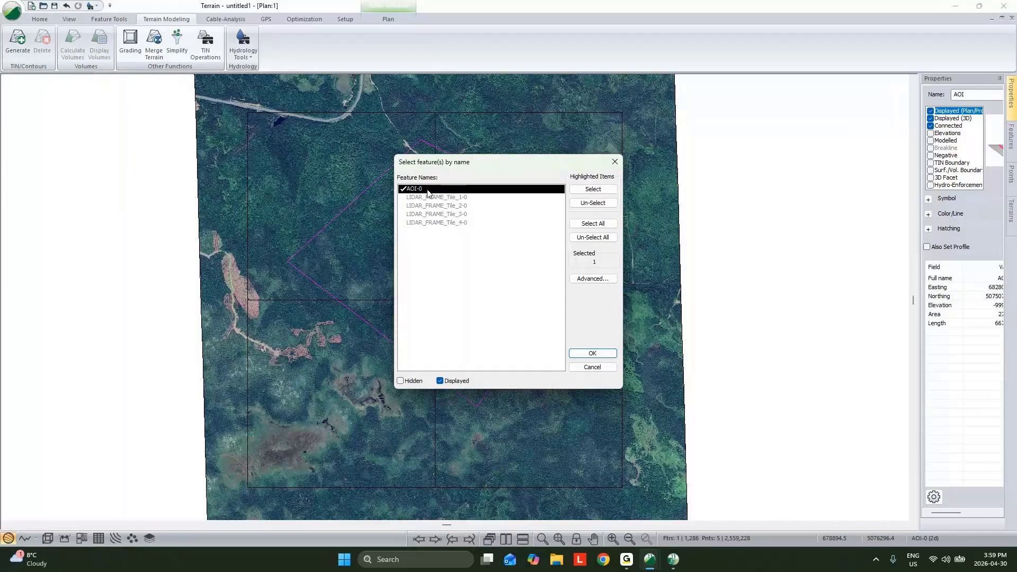
click(591, 355)
click(585, 352)
- Run the basic grid simplification and select all features to check the point density inside and outside the polygon
click(541, 380)
click(474, 281)
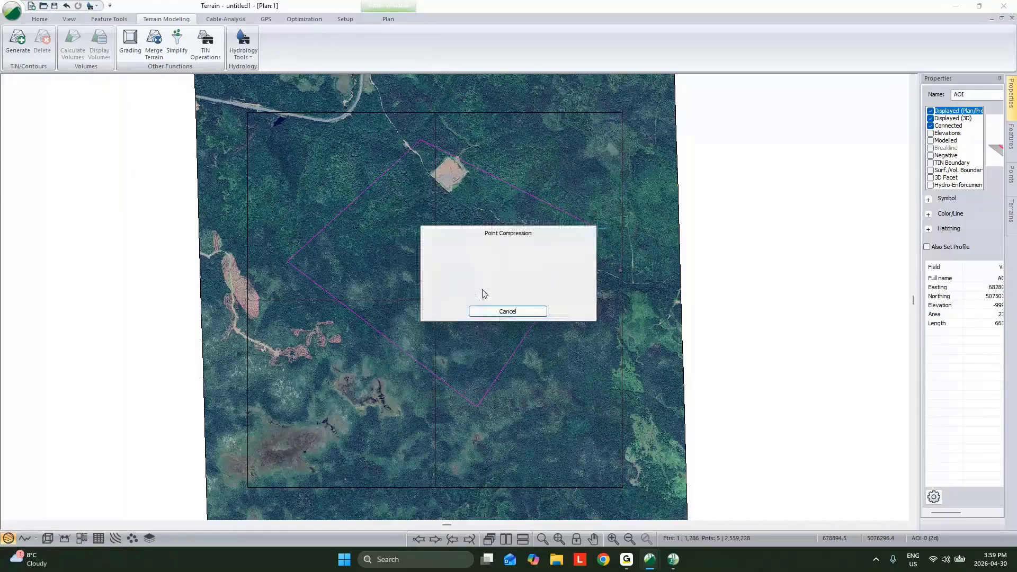
click(583, 299)
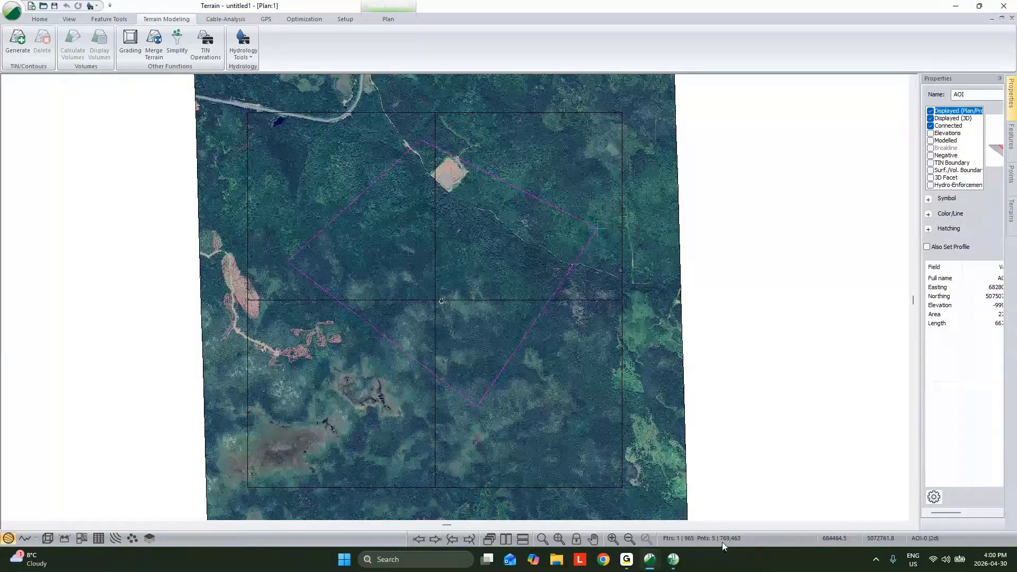
key(ctrl+a)
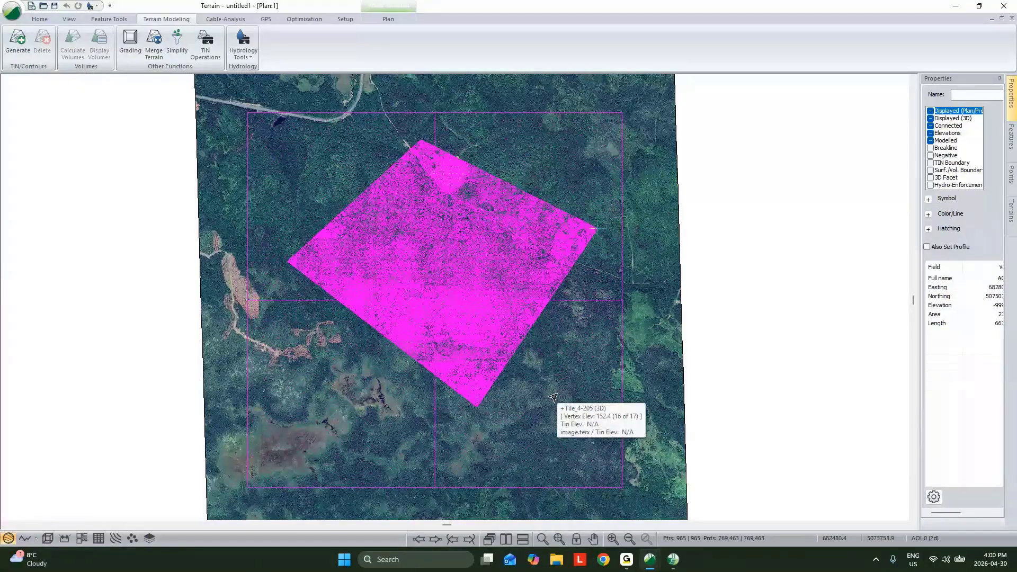
- Generate the TIN and contours from the thinned points and display the whole surface in the 3D view
click(726, 325)
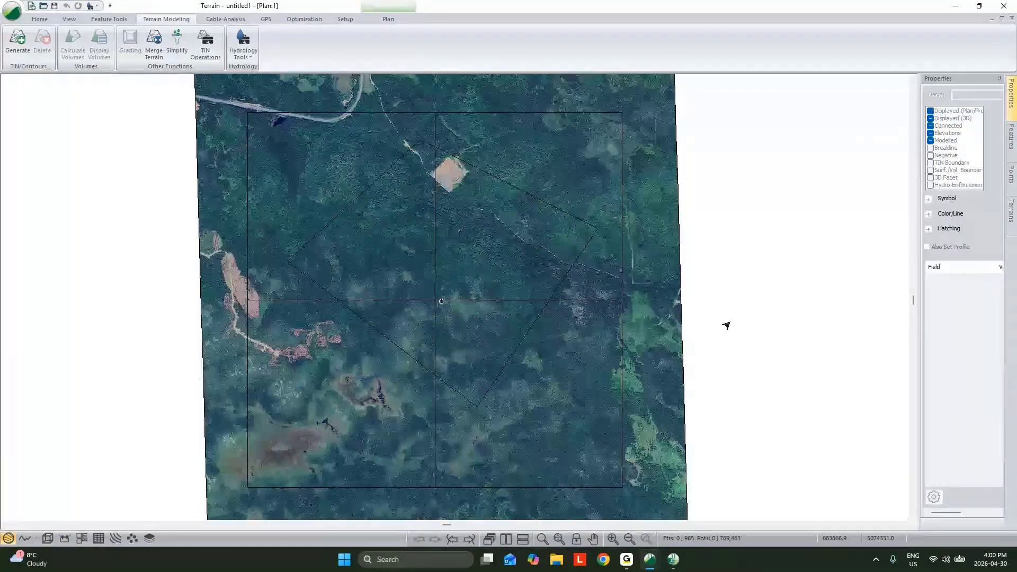
click(18, 42)
click(561, 362)
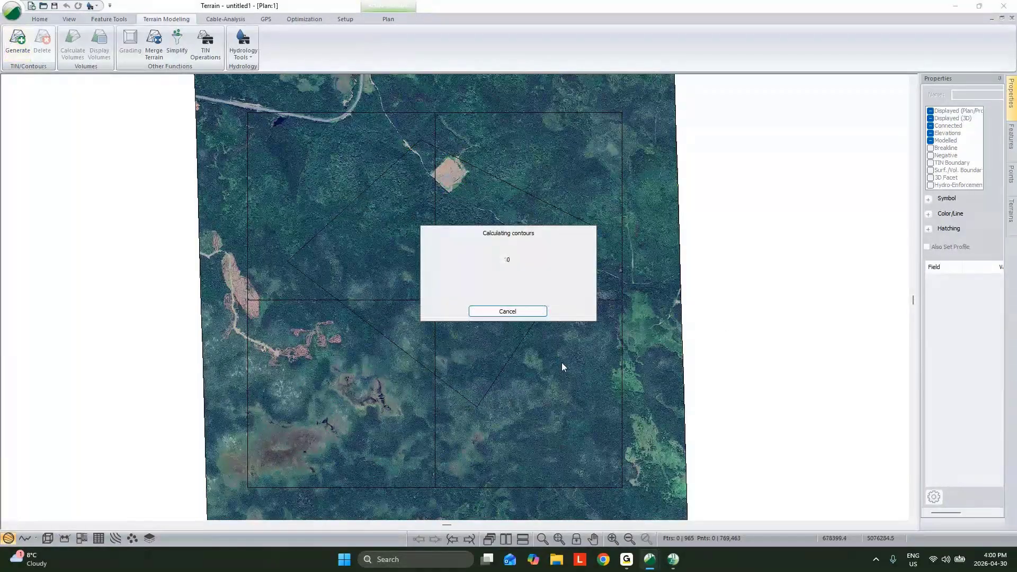
click(46, 537)
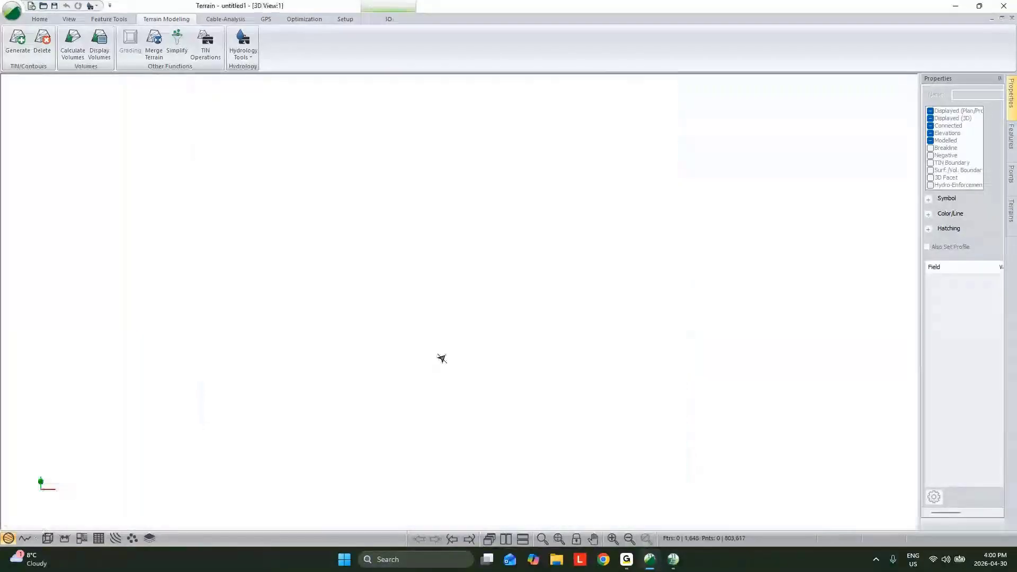
click(556, 540)
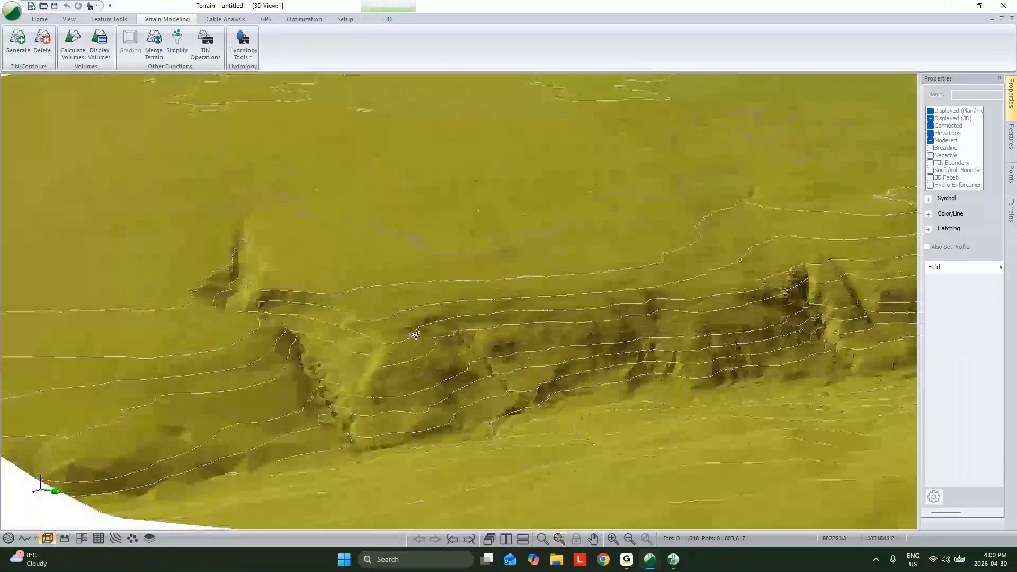
- Examine the 3D surface from several angles, comparing the terrain detail inside the AOI with the thinned area around it
scroll(348, 295, up, 4)
middle_drag(347, 295, 327, 272)
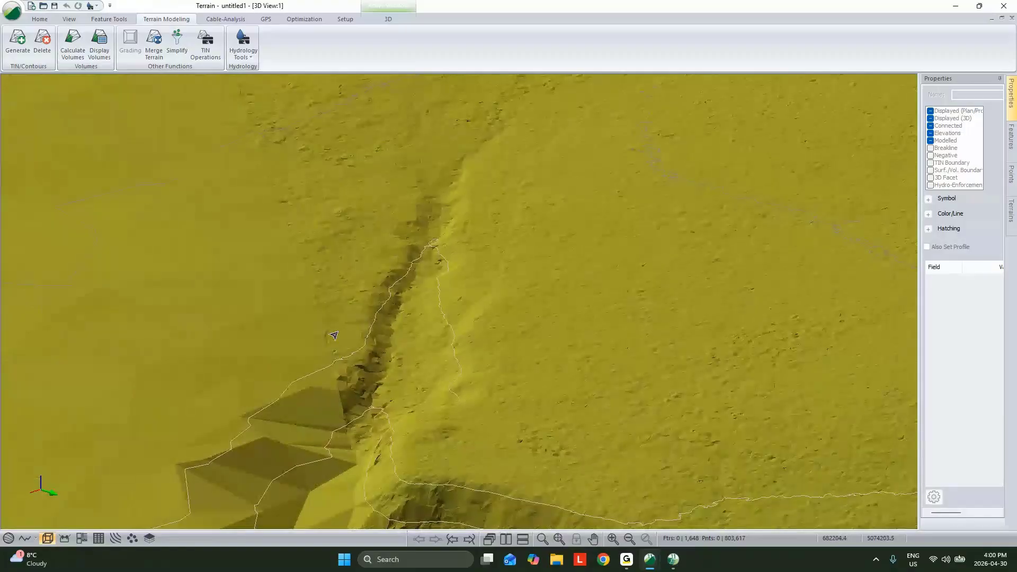
middle_drag(352, 460, 370, 267)
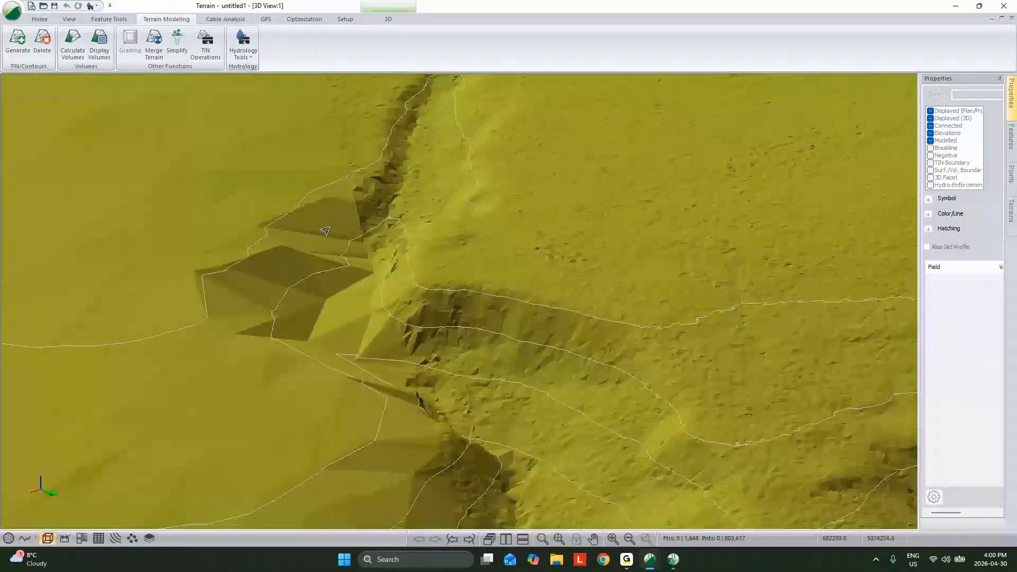
scroll(326, 231, down, 6)
middle_drag(589, 488, 422, 307)
drag(422, 307, 568, 396)
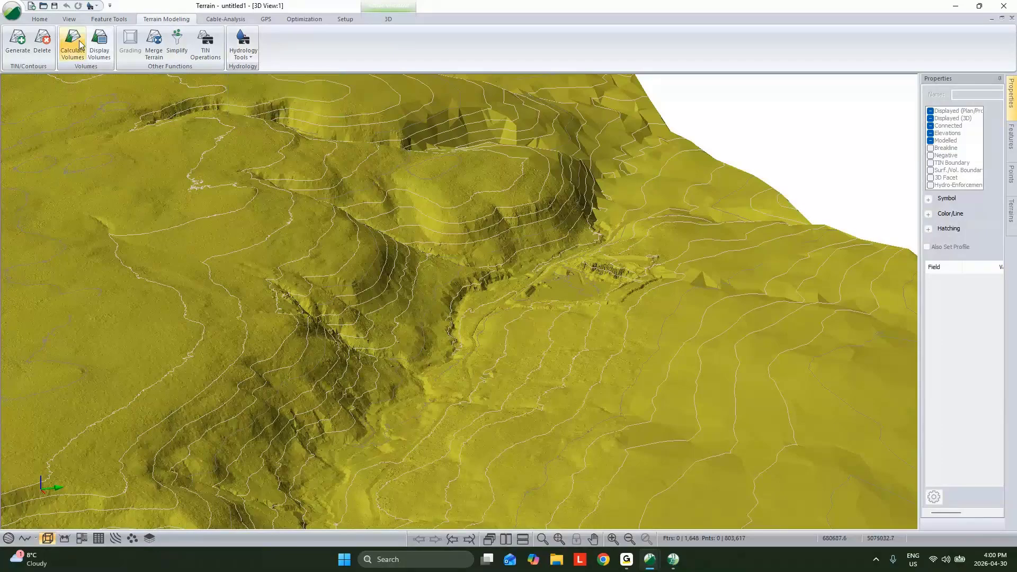
click(112, 19)
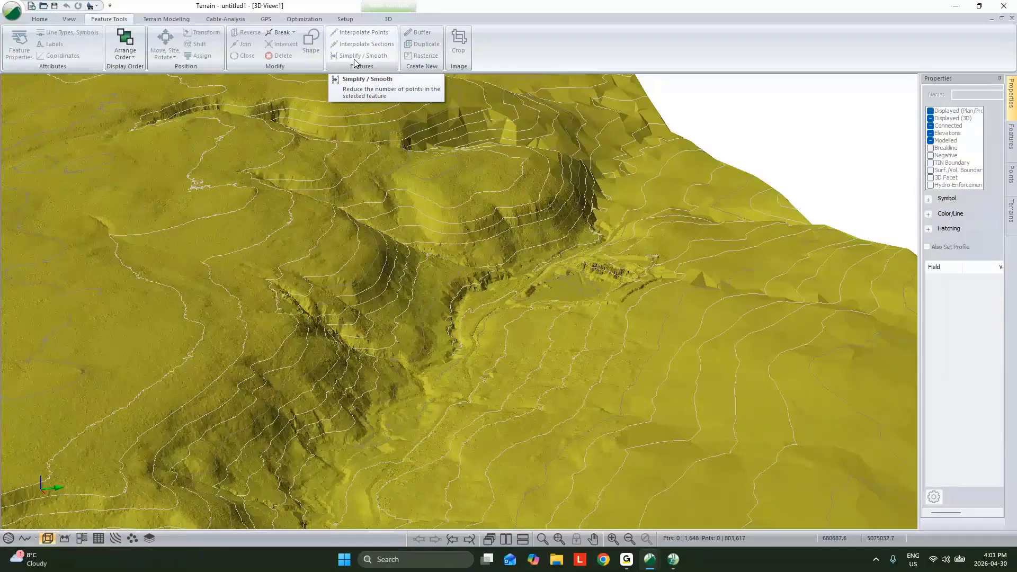
drag(603, 275, 703, 303)
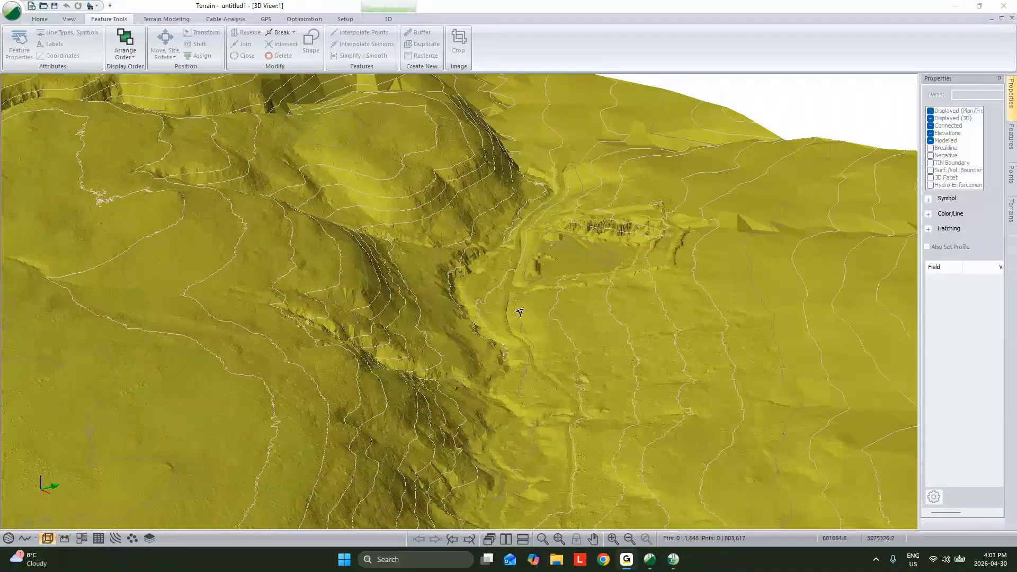
scroll(519, 312, up, 5)
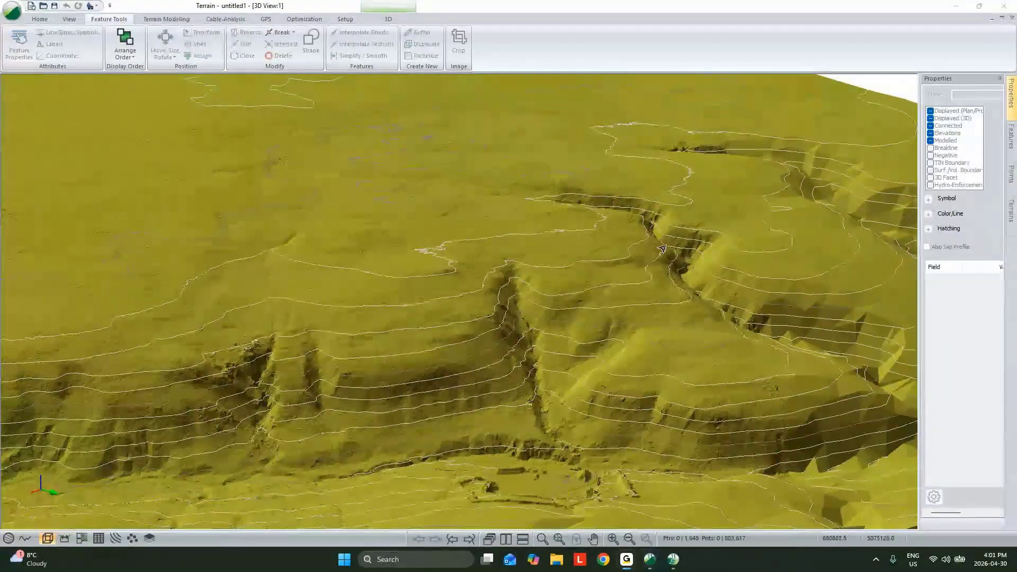
scroll(618, 290, down, 5)
drag(618, 290, 622, 317)
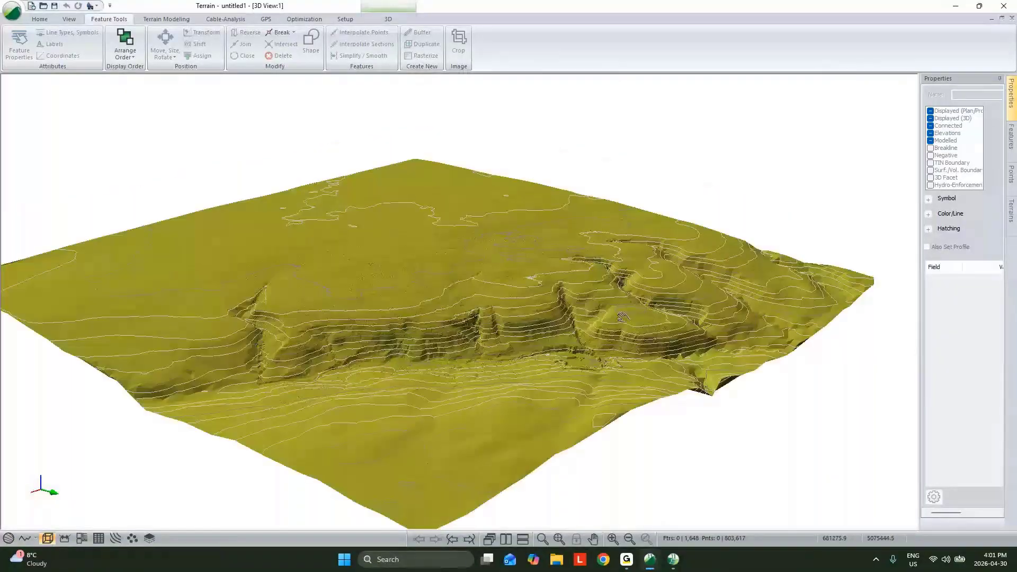
scroll(518, 301, up, 3)
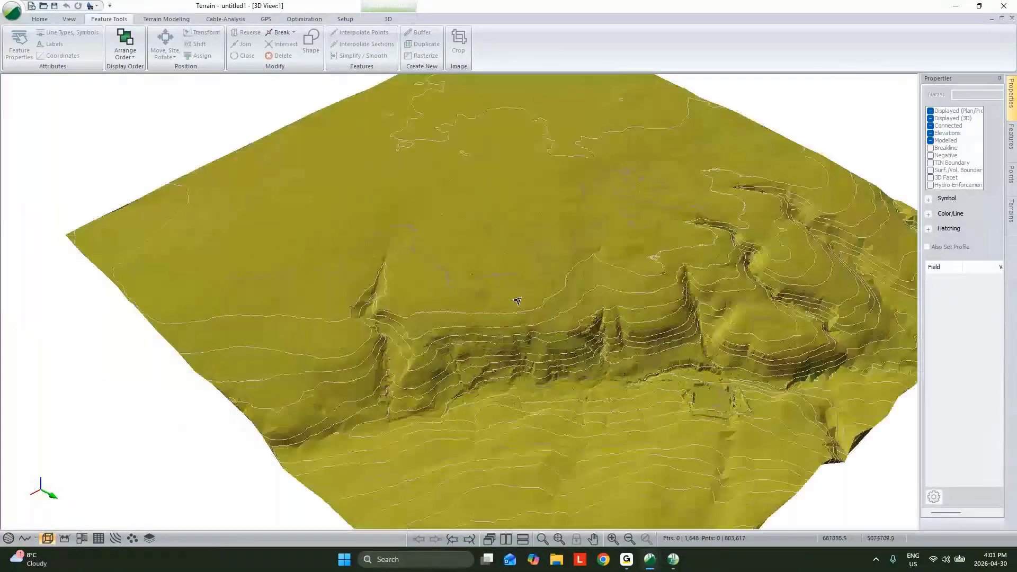
- Generate streams and ponds from the current TIN with a 1.00 m cell size and a stream drainage area of 7500 sq. m
click(166, 19)
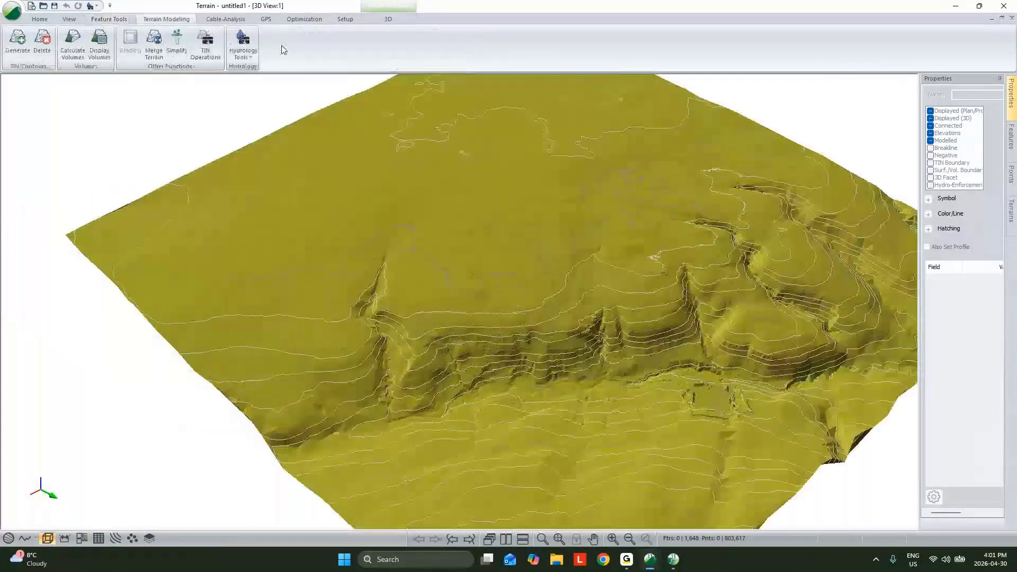
click(249, 62)
click(267, 91)
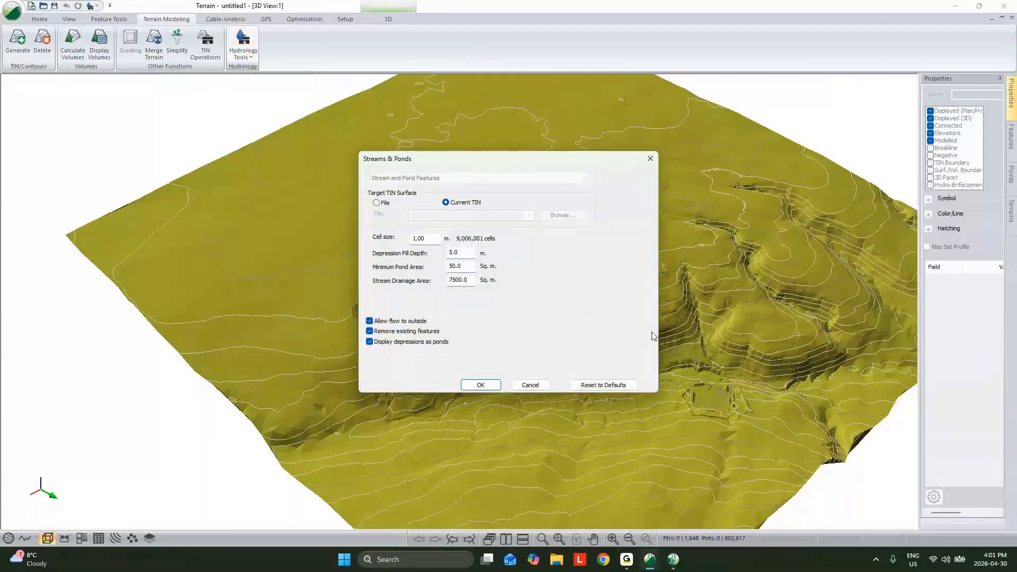
click(481, 385)
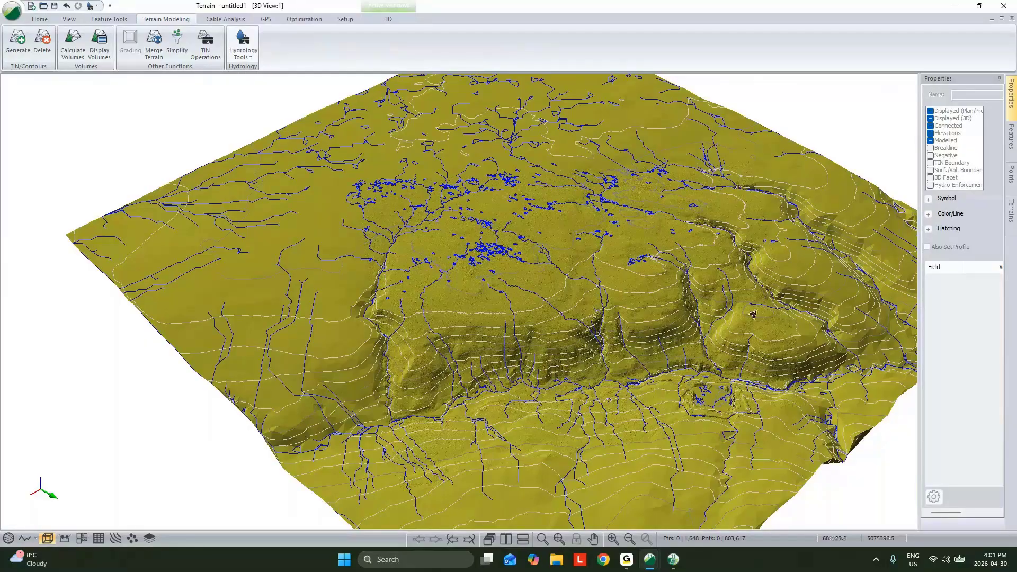
- Regenerate the streams and ponds with the stream drainage area set to 20000 sq. m
middle_drag(622, 349, 559, 361)
scroll(558, 362, up, 5)
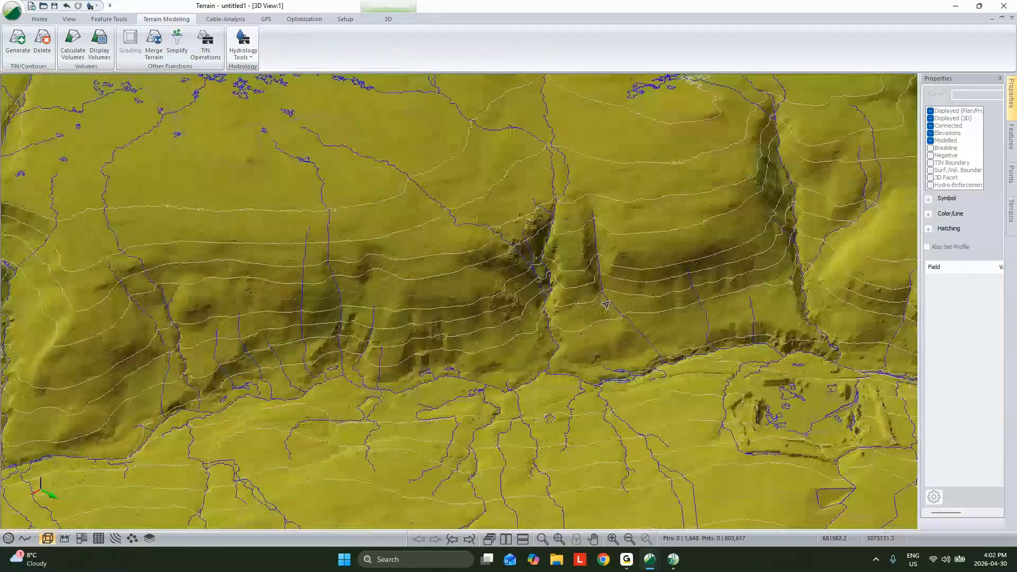
middle_drag(605, 305, 593, 351)
drag(594, 352, 494, 289)
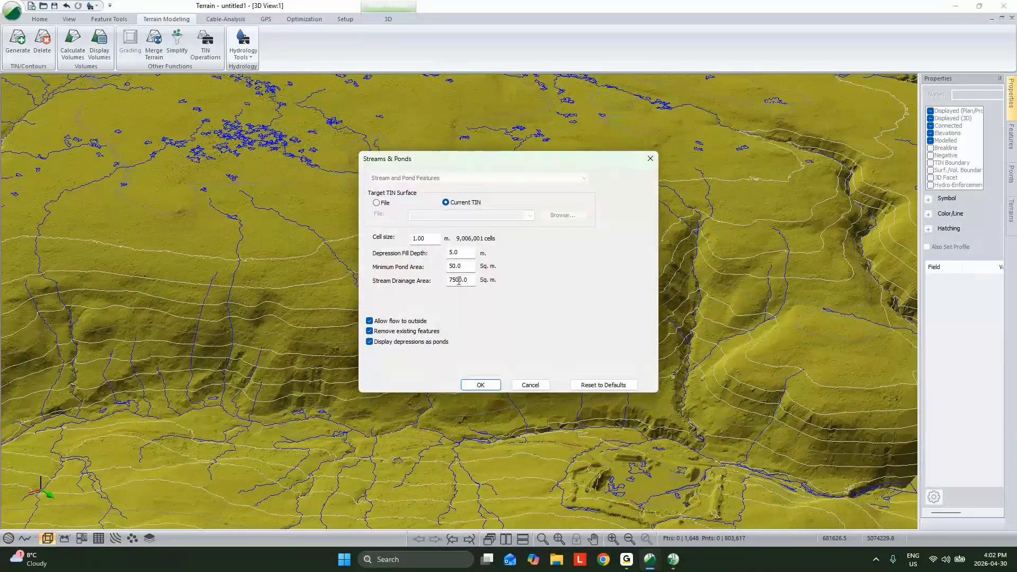
drag(455, 280, 437, 299)
click(418, 238)
double_click(455, 279)
drag(456, 280, 373, 282)
text(200)
click(480, 385)
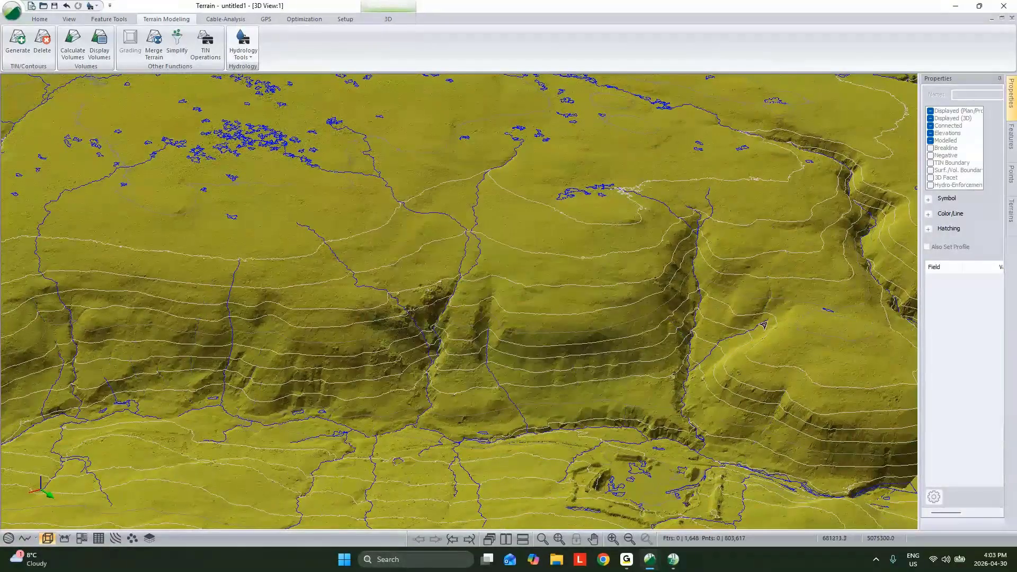
- Examine the regenerated streams and ponds in 3D, from the steep slopes up to the plateau
mouse_move(764, 325)
drag(562, 271, 532, 407)
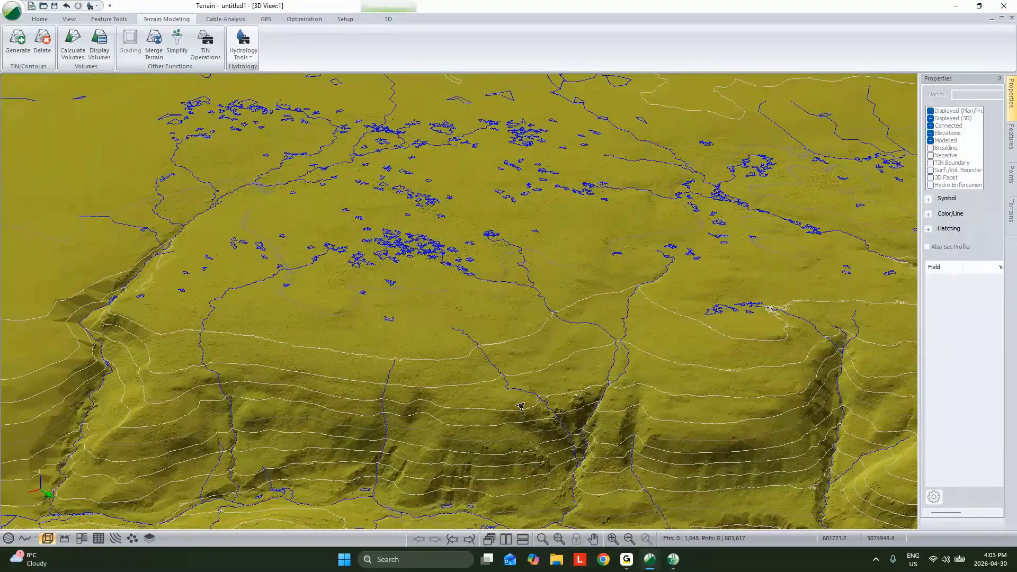
drag(488, 366, 472, 339)
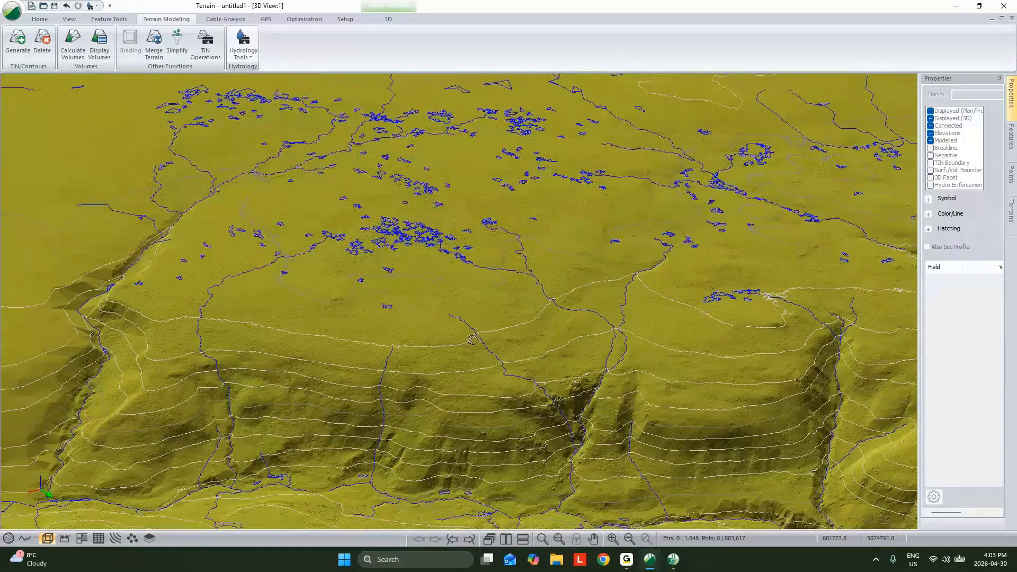
middle_drag(473, 340, 450, 258)
middle_drag(511, 308, 607, 380)
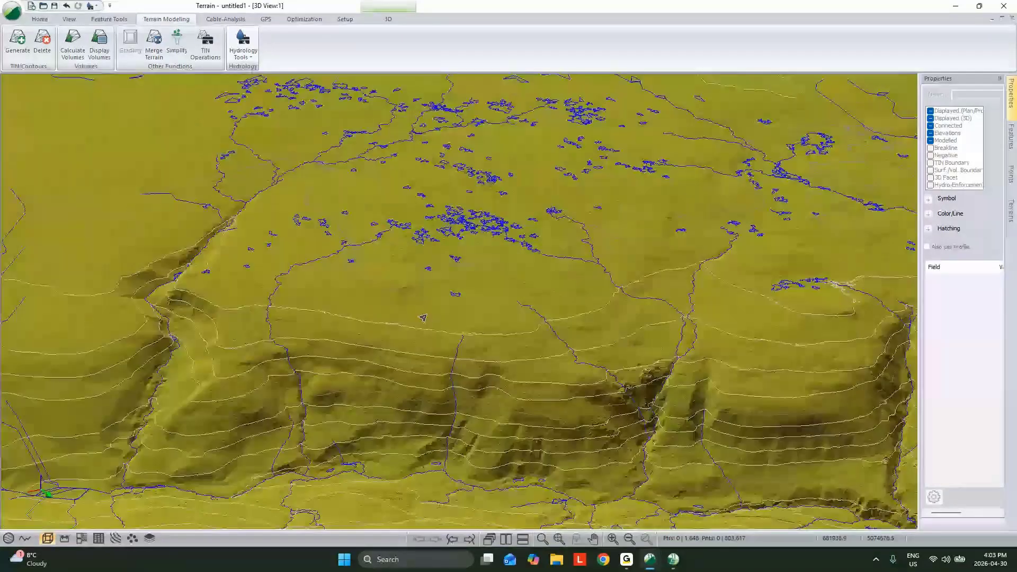
drag(422, 317, 420, 329)
scroll(414, 363, up, 4)
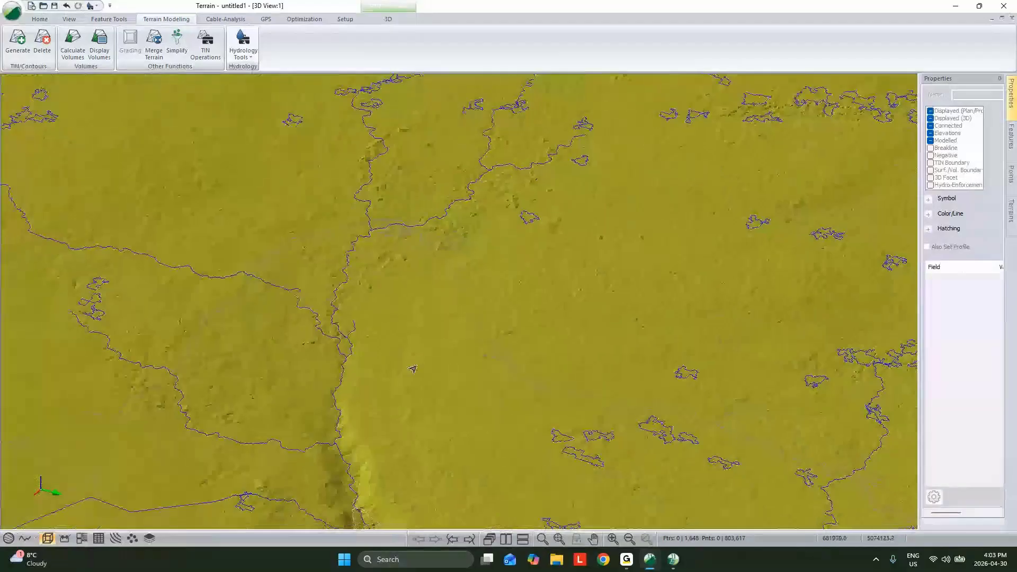
drag(413, 368, 470, 395)
mouse_move(470, 395)
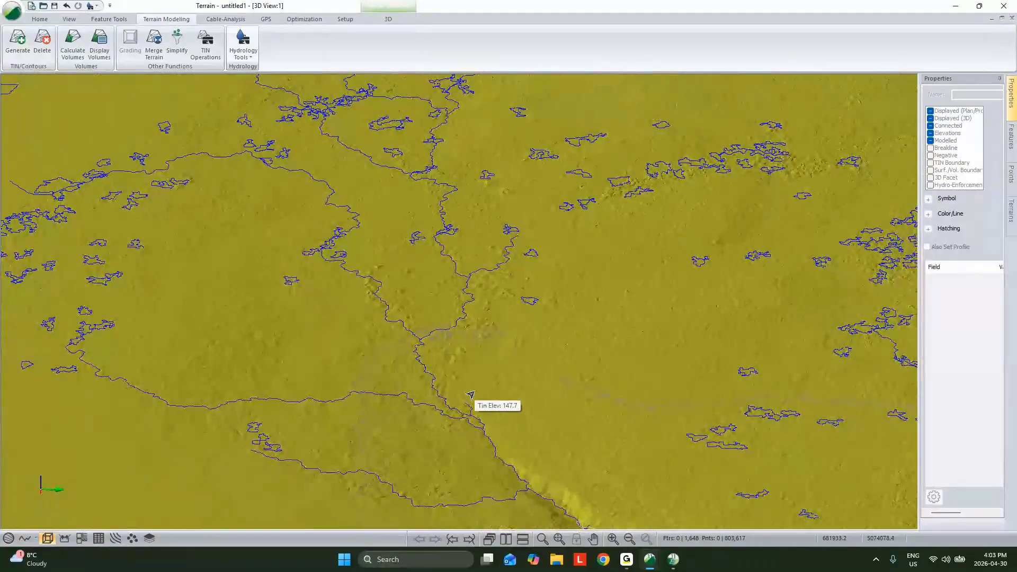
- Select the long stream line running into the gully and show it close up in the plan view over the imagery
click(407, 176)
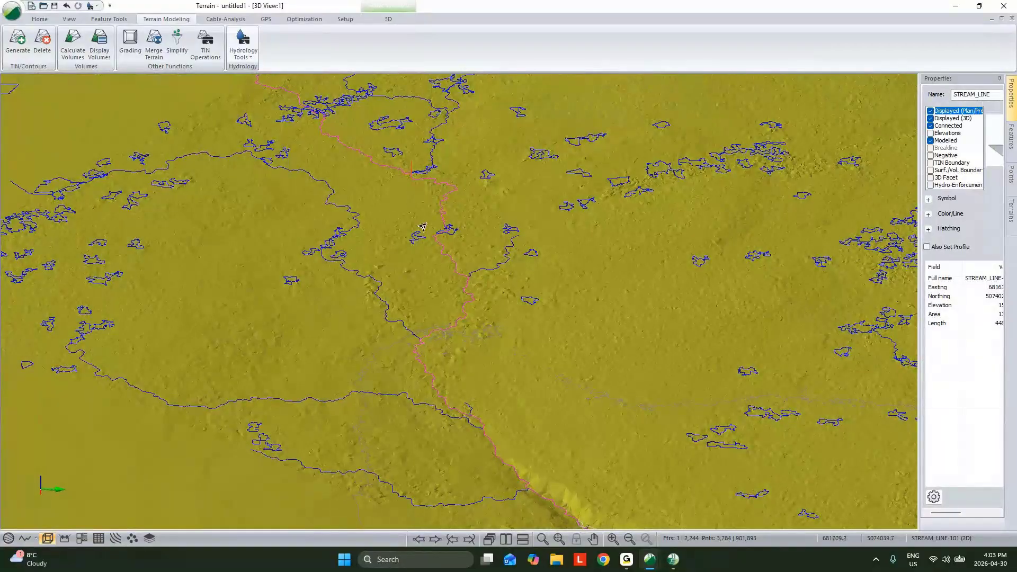
middle_drag(456, 265, 490, 320)
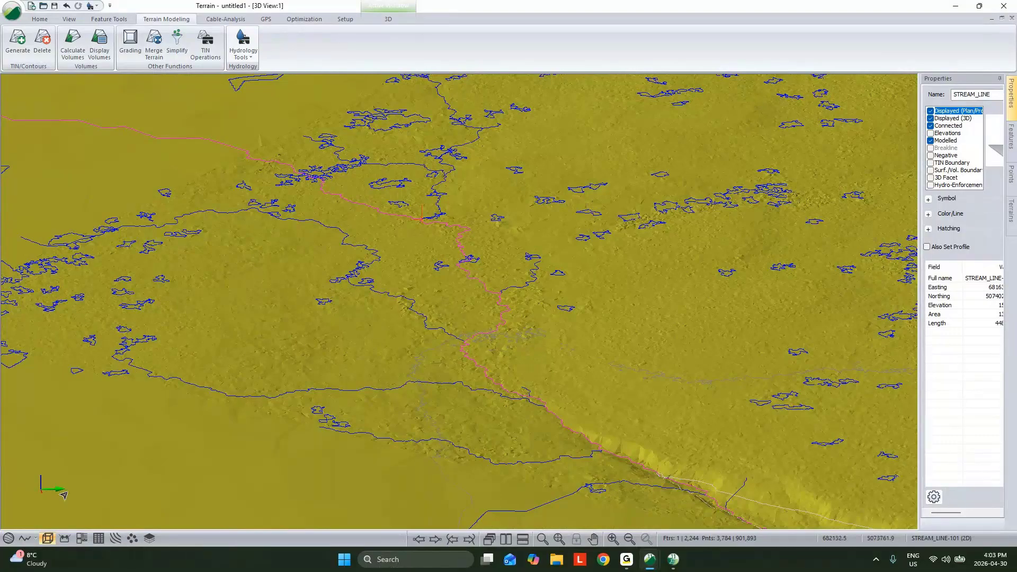
click(6, 540)
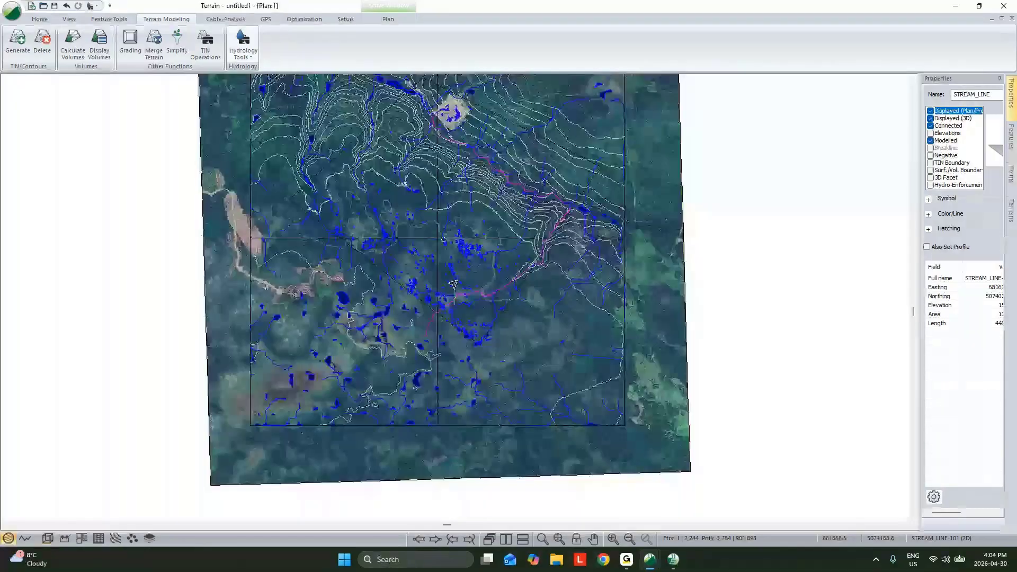
scroll(453, 284, up, 5)
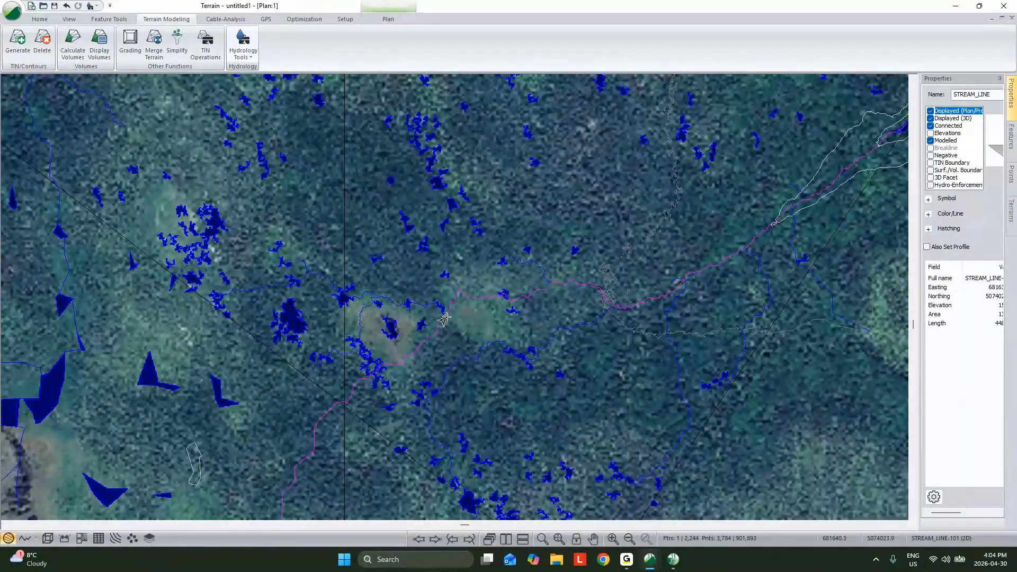
mouse_move(439, 329)
click(461, 313)
key(ctrl+z)
- Break the selected stream line at the current point just east of the brown clearing
click(97, 20)
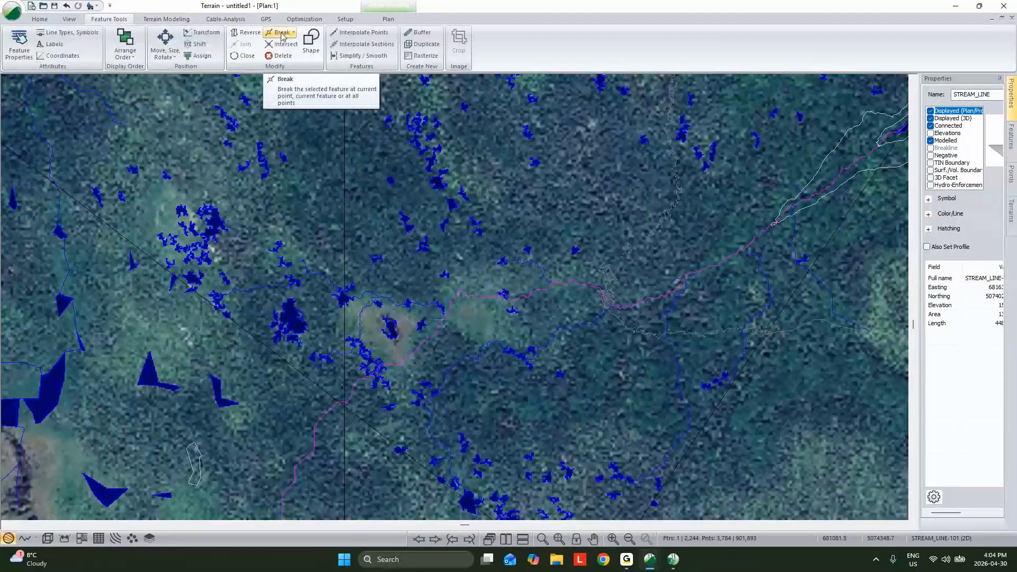
click(283, 36)
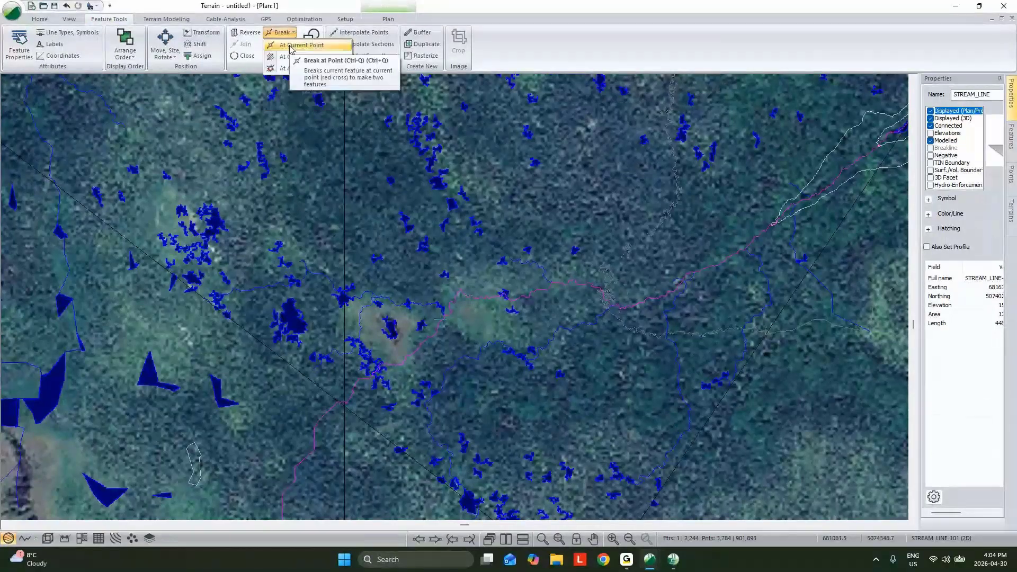
click(290, 46)
- Break the eastern part of the stream line at a second point a short distance further east
click(496, 298)
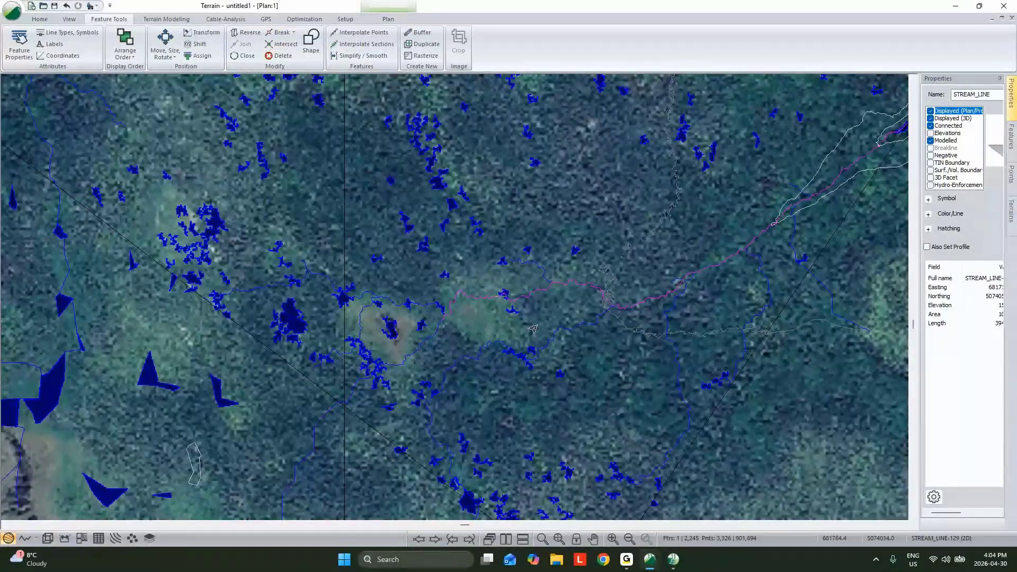
right_click(496, 301)
mouse_move(560, 373)
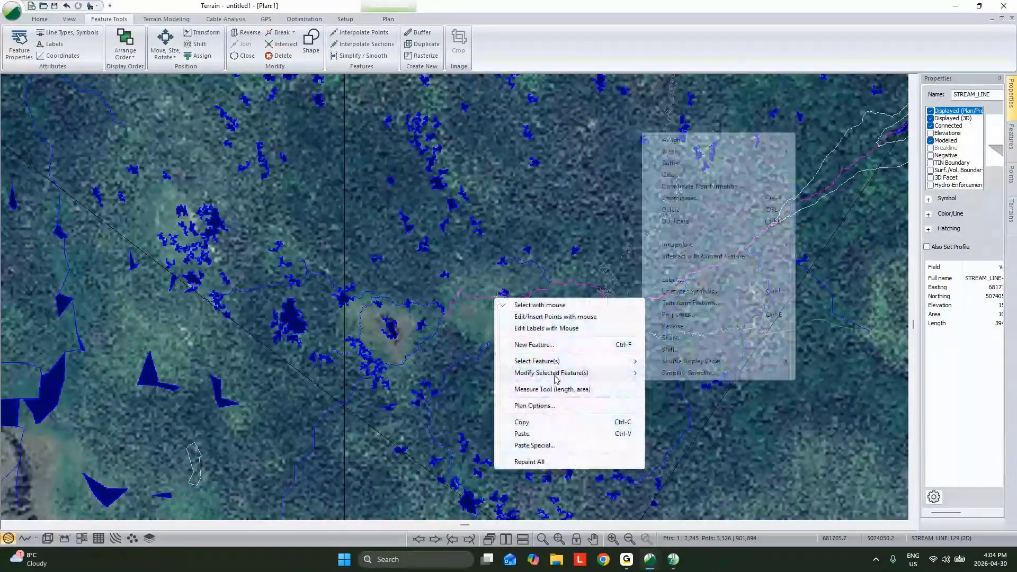
mouse_move(733, 154)
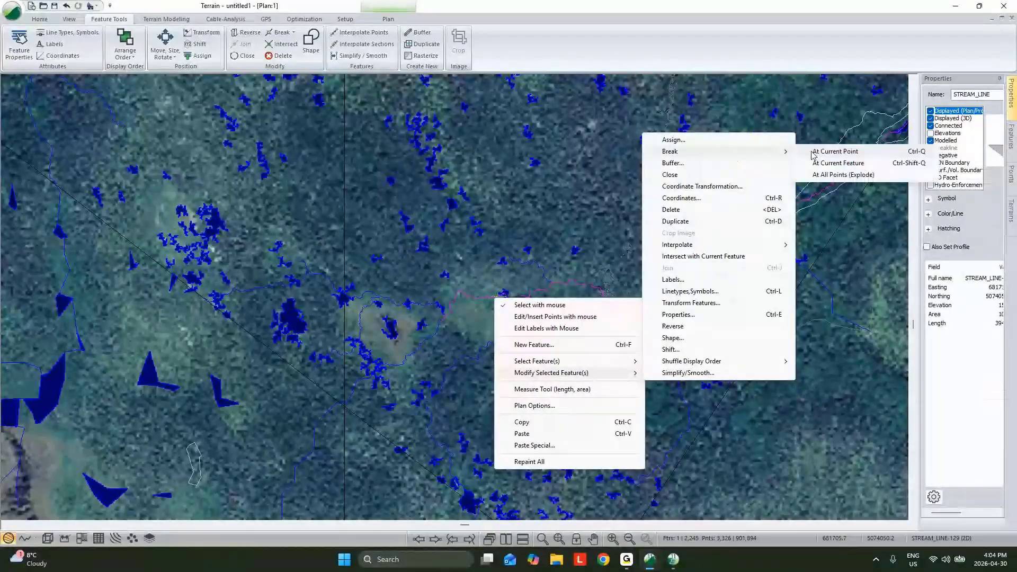
click(813, 154)
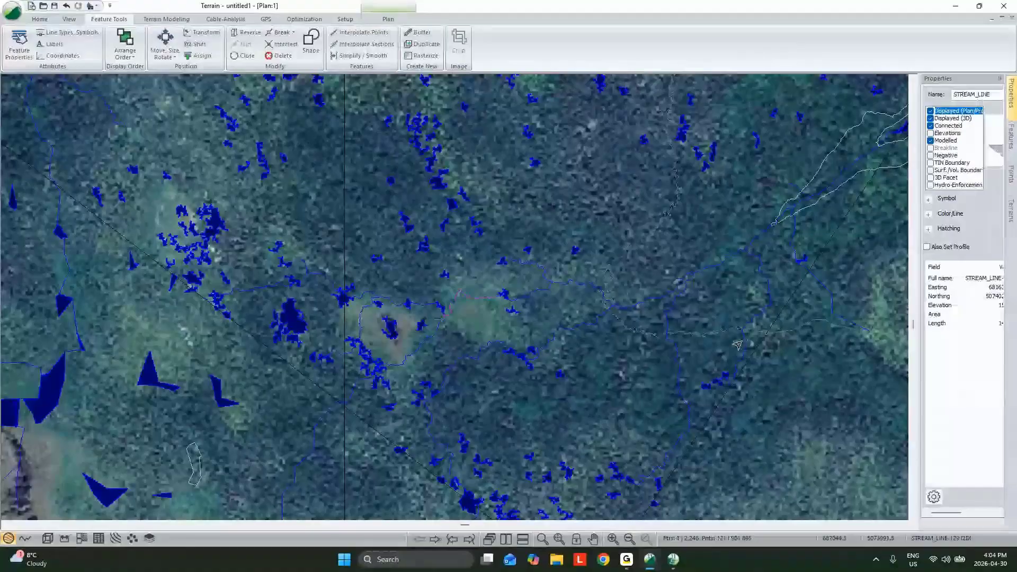
- Delete the stream piece between the two breaks and join the southwestern stream line to the eastern one at their nearest ends
key(Delete)
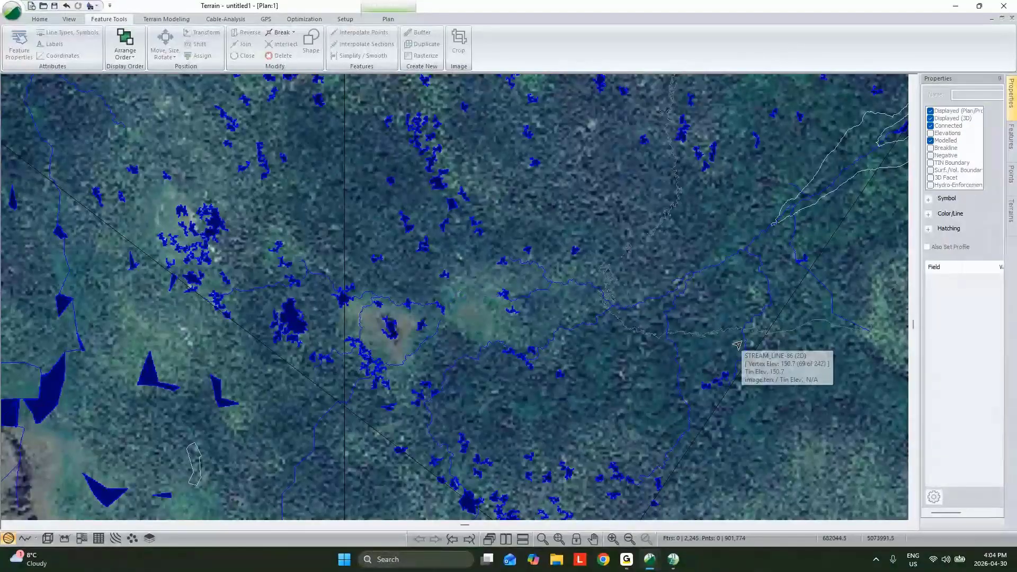
click(425, 343)
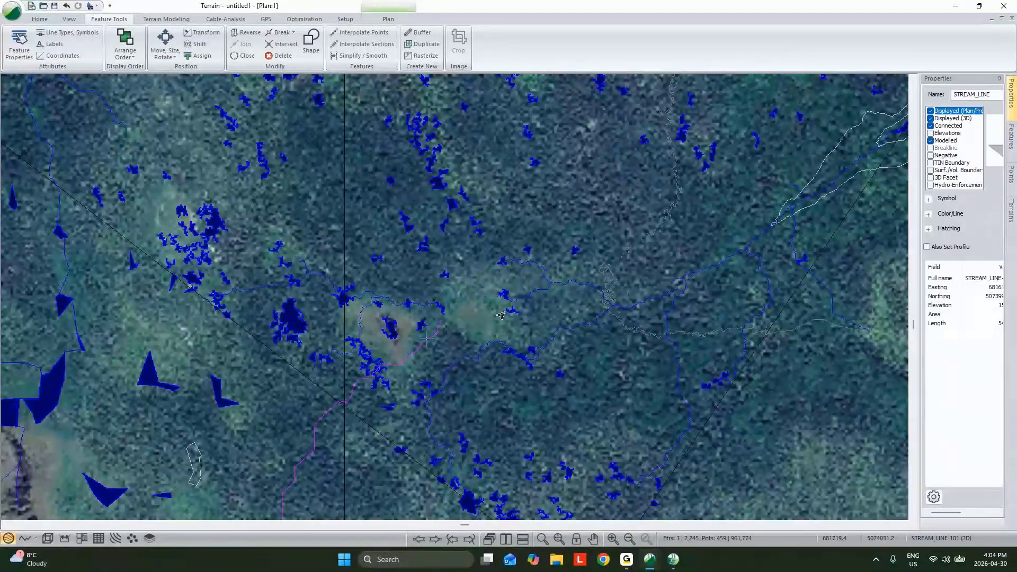
ctrl+click(525, 299)
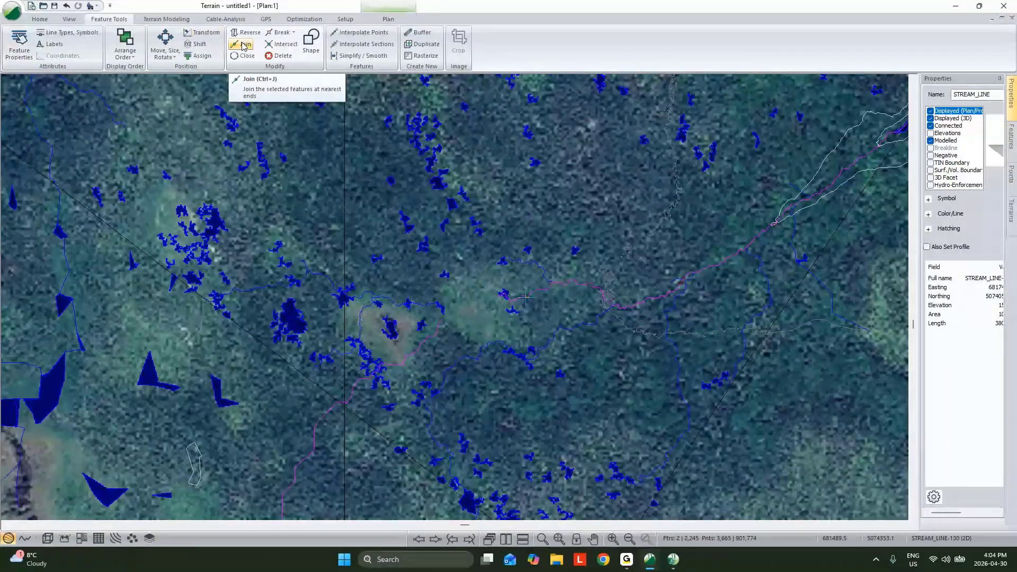
click(244, 46)
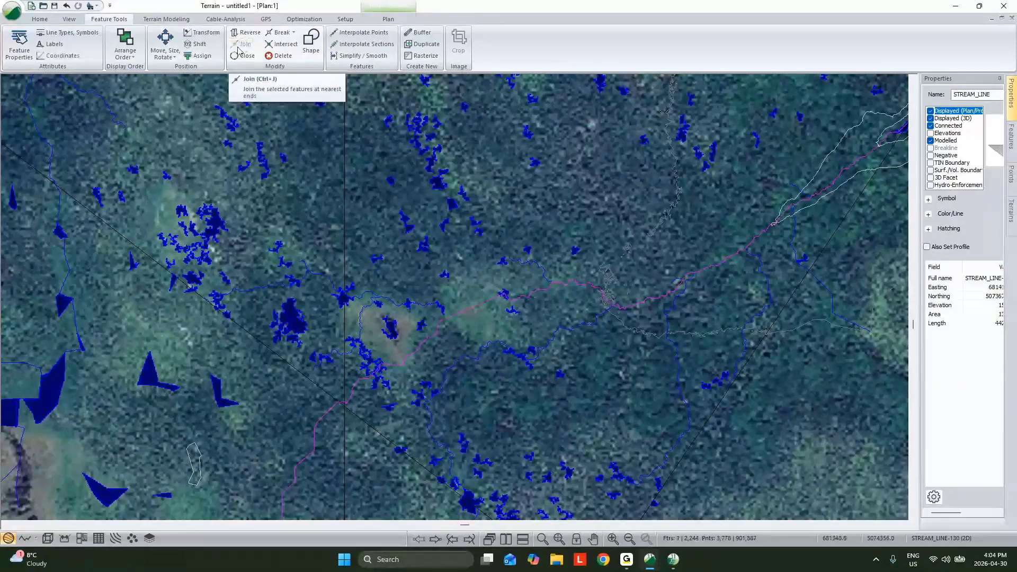
right_click(666, 214)
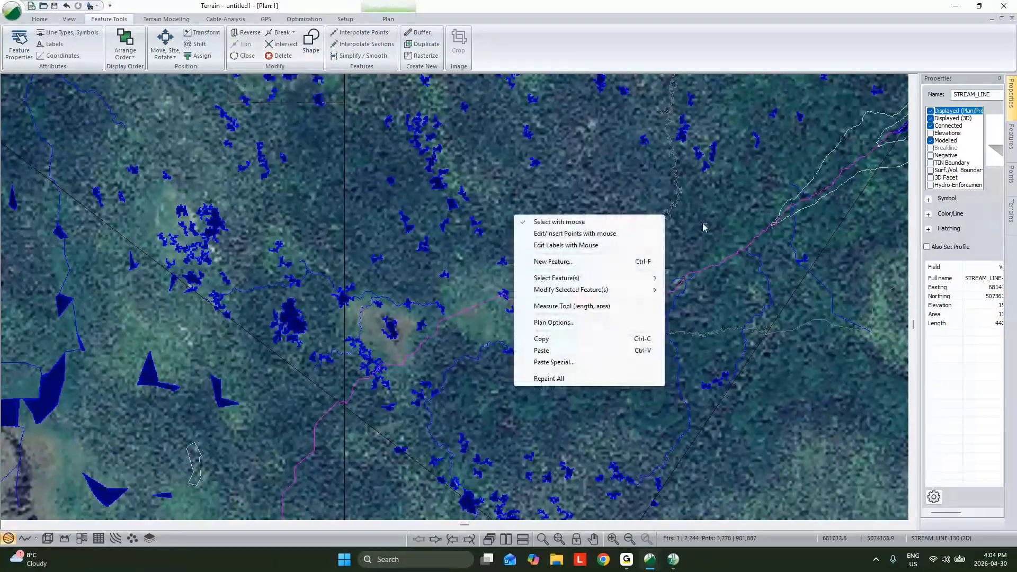
click(676, 240)
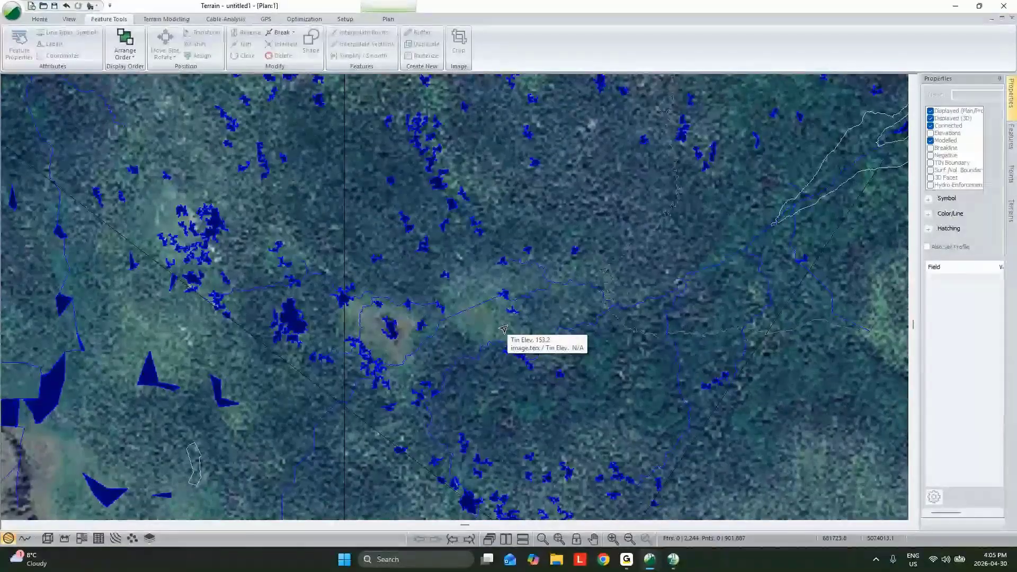
- Examine the edited stream network in 3D, from the plateau across to the steep gullied slopes
middle_drag(503, 329, 492, 344)
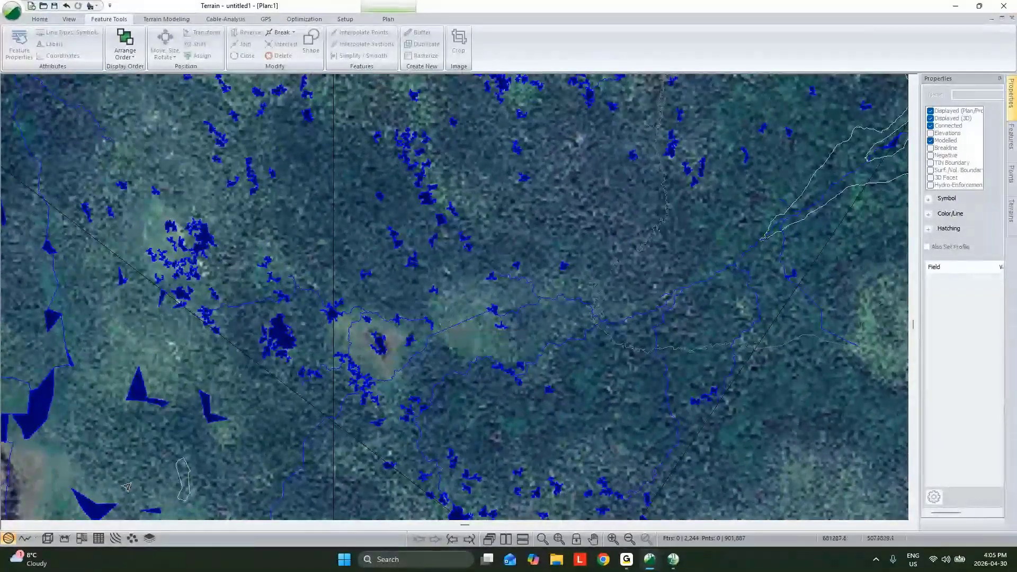
click(49, 537)
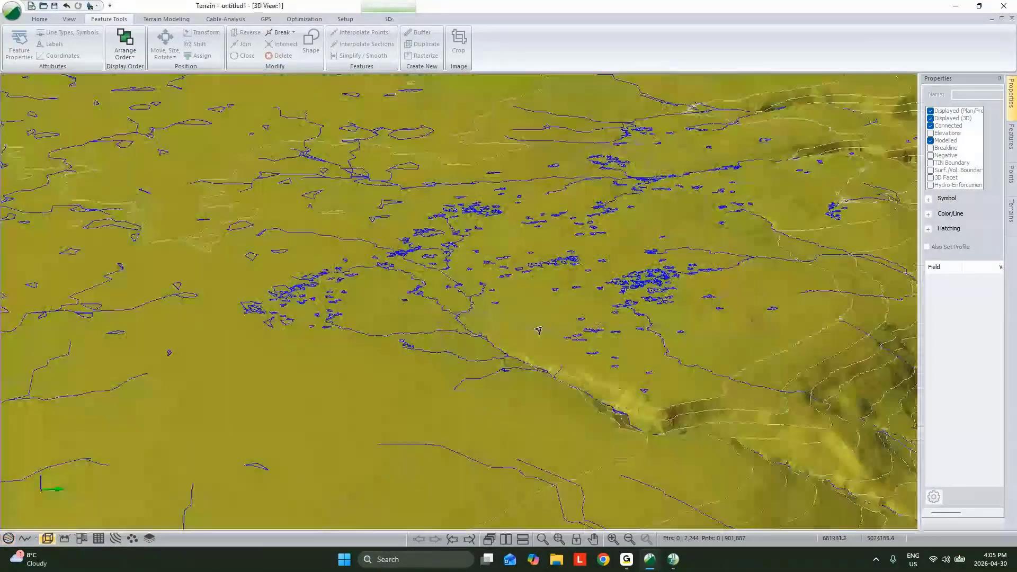
drag(715, 367, 569, 400)
- Review the stream drainage area setting in the Streams & Ponds options, leaving the dialog without generating features
click(166, 19)
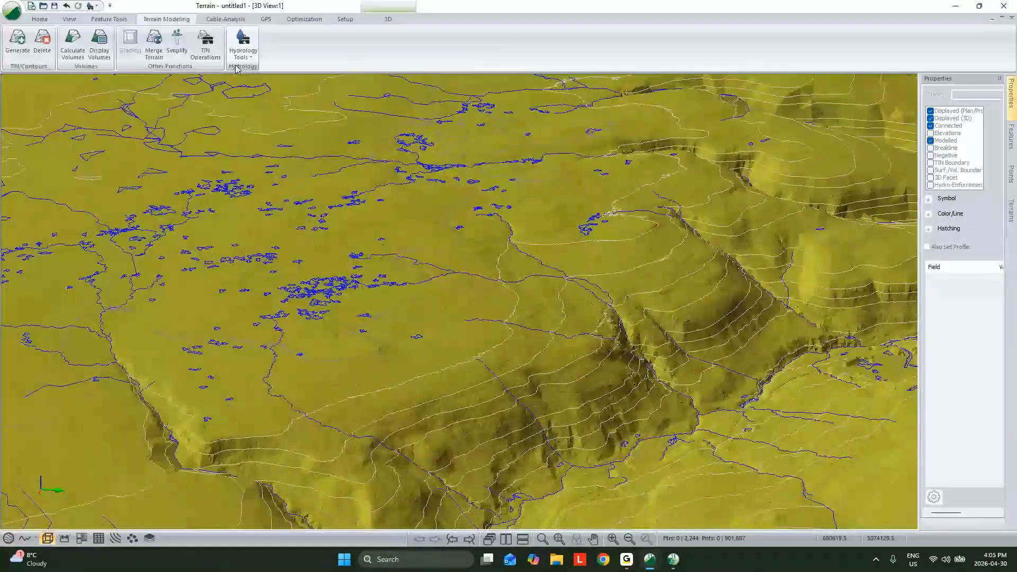
click(243, 53)
click(272, 92)
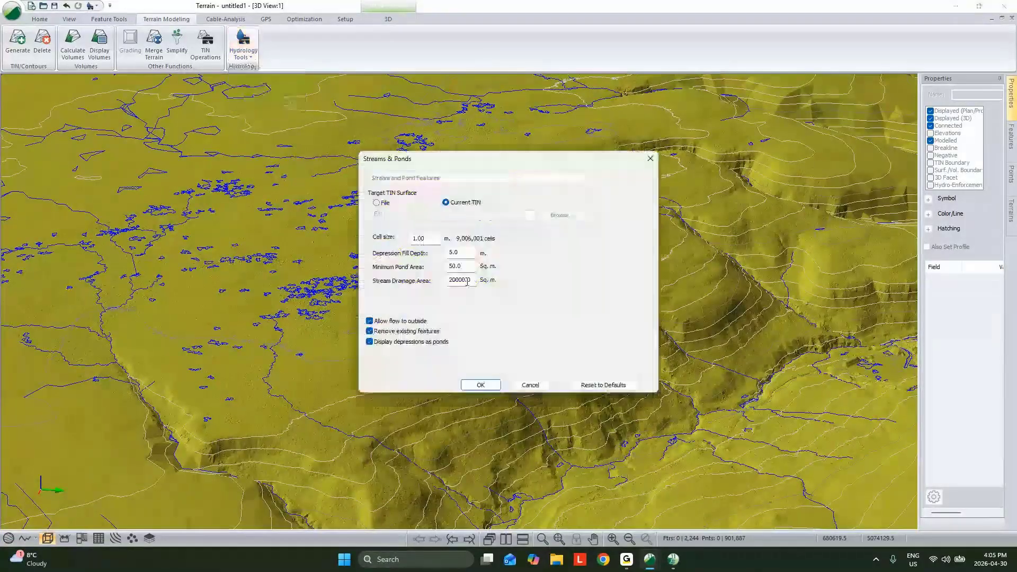
click(467, 282)
click(455, 280)
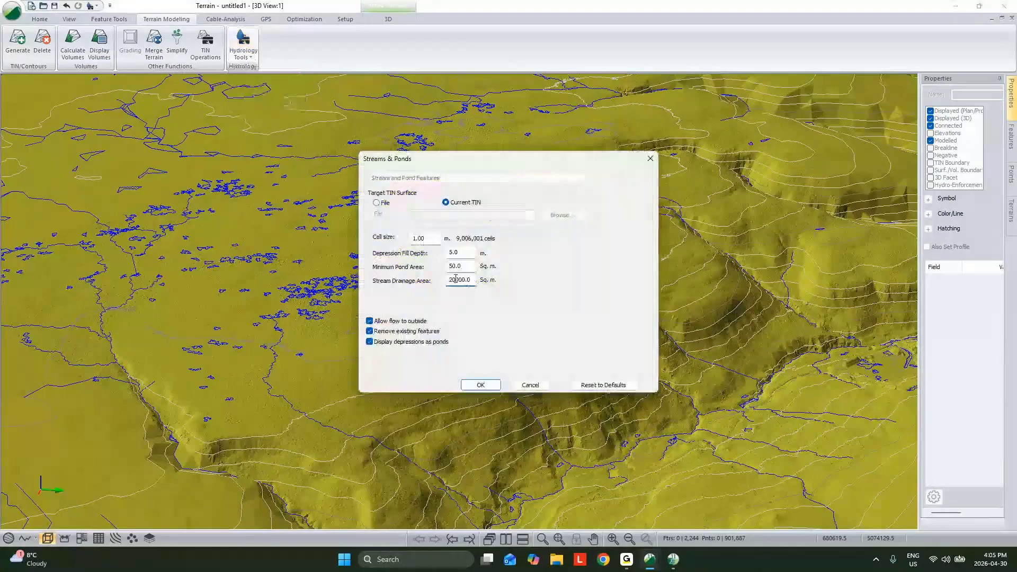
drag(455, 280, 448, 285)
click(530, 385)
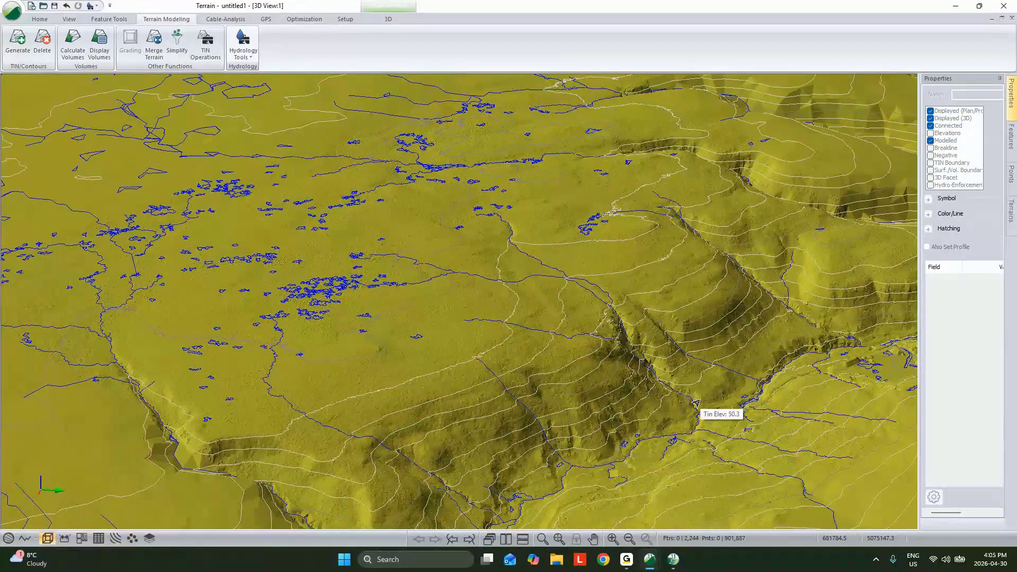
click(243, 45)
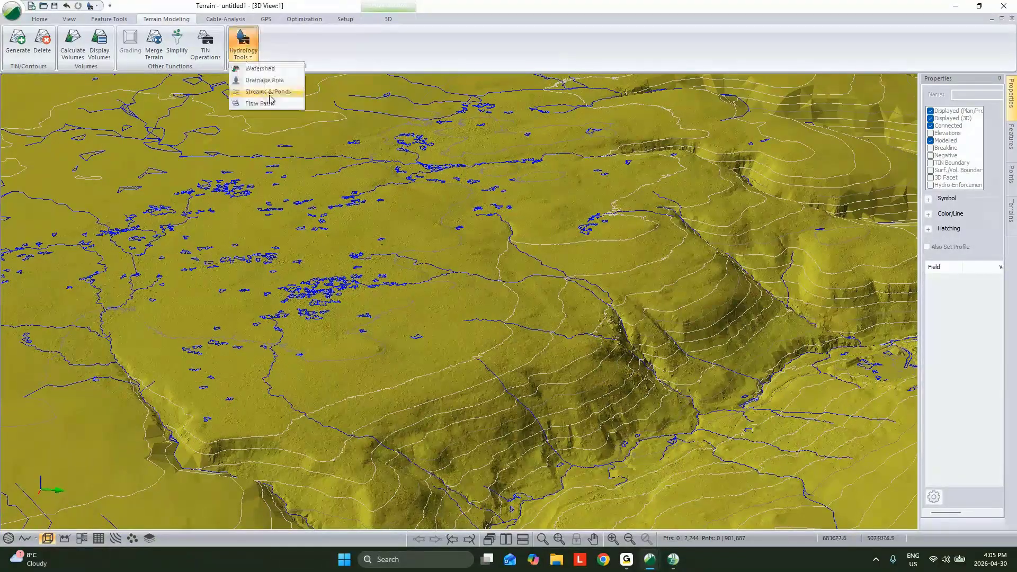
click(339, 65)
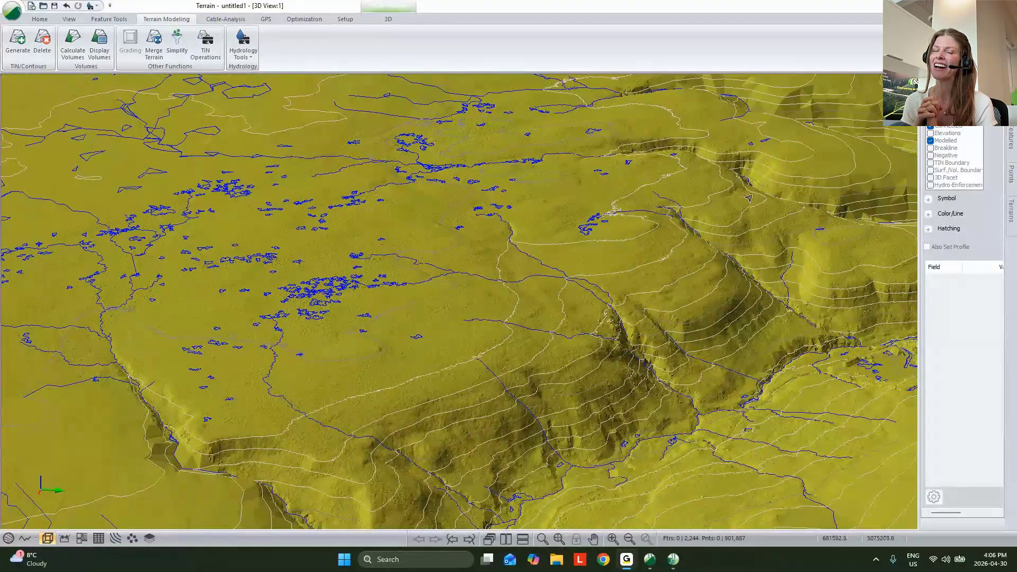
drag(748, 198, 732, 218)
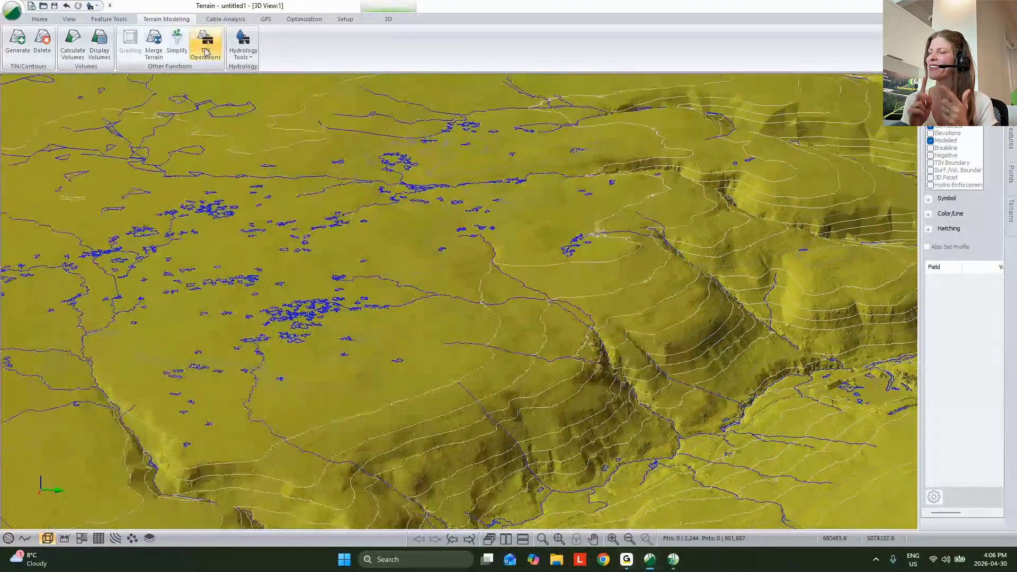
scroll(206, 52, down, 4)
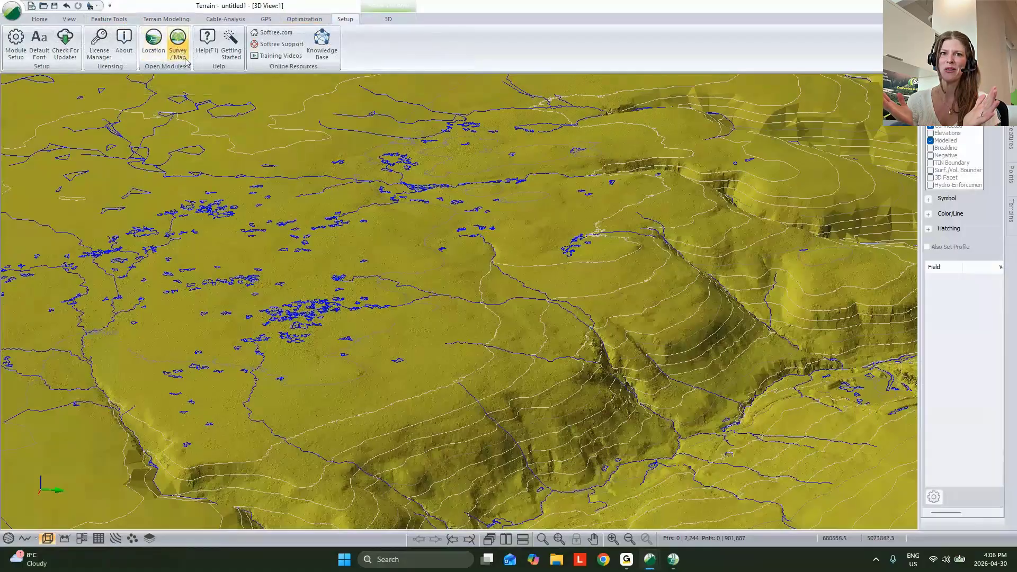
- Restore the maximized Terrain window to a floating window and resize it to cover about half of the desktop
drag(607, 6, 608, 13)
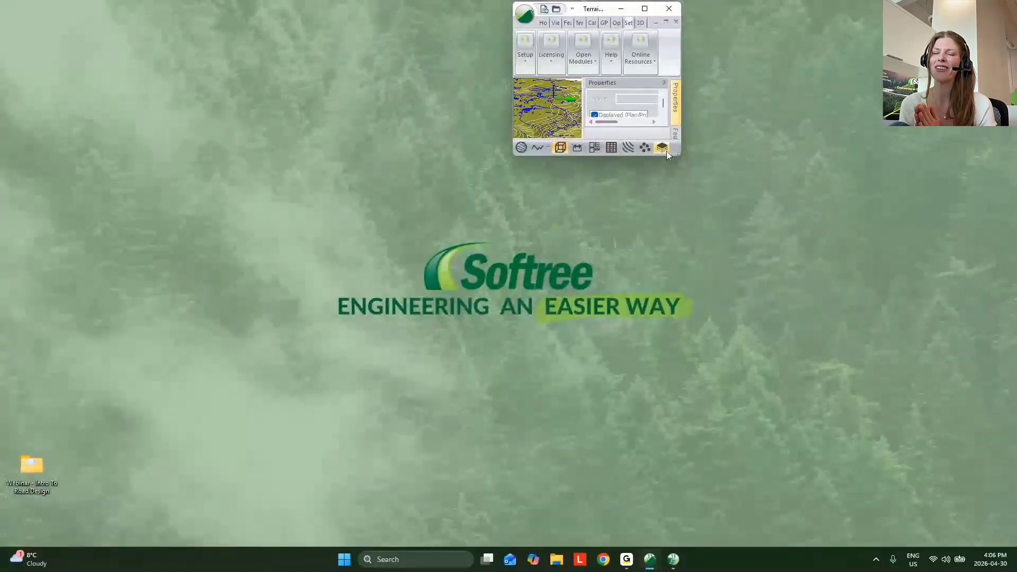
drag(680, 154, 932, 516)
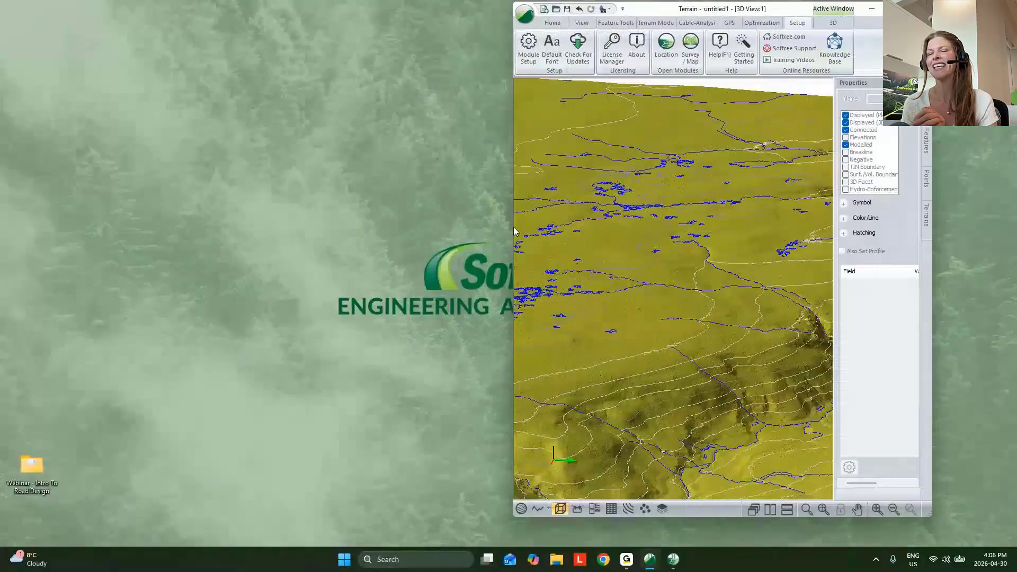
drag(513, 231, 420, 233)
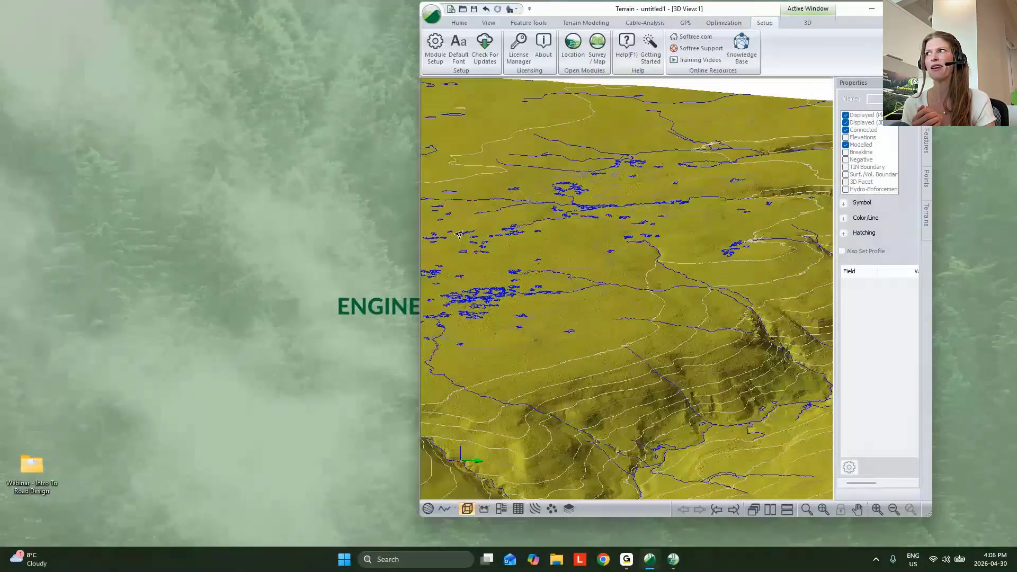
drag(735, 8, 707, 21)
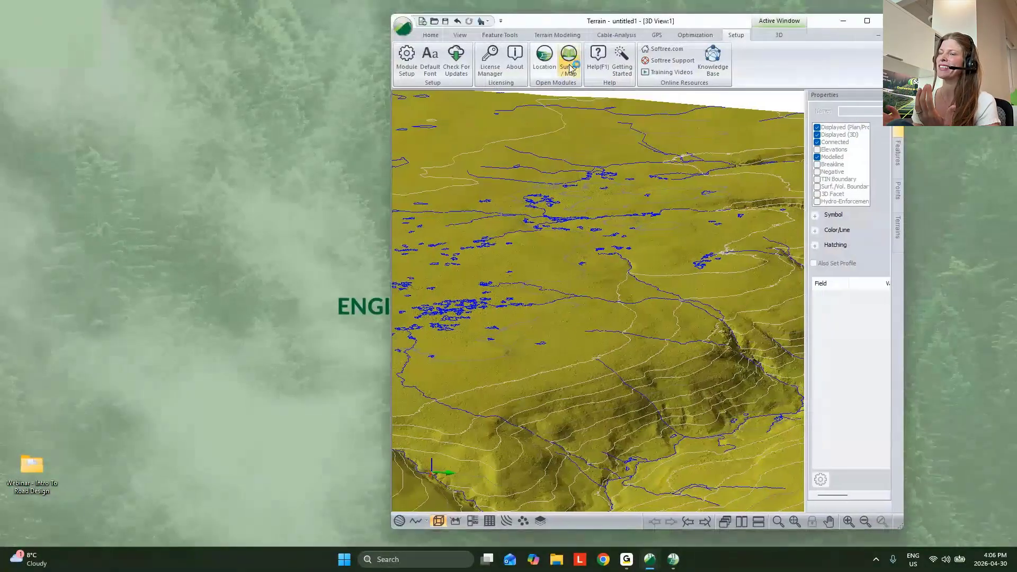
- Open the Survey/Map module, put its window away again, and widen the floating Terrain window across the desktop
click(568, 64)
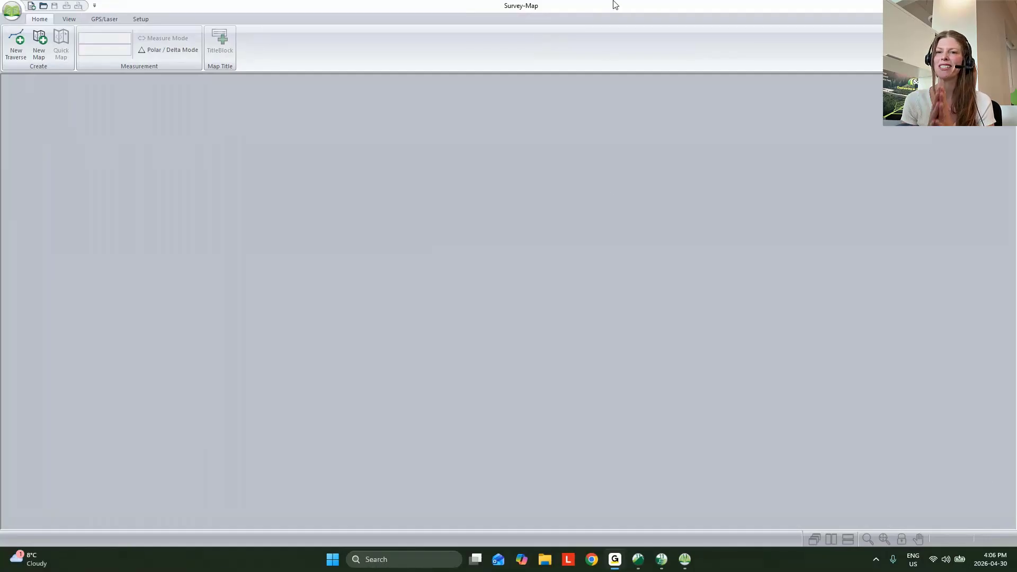
click(956, 6)
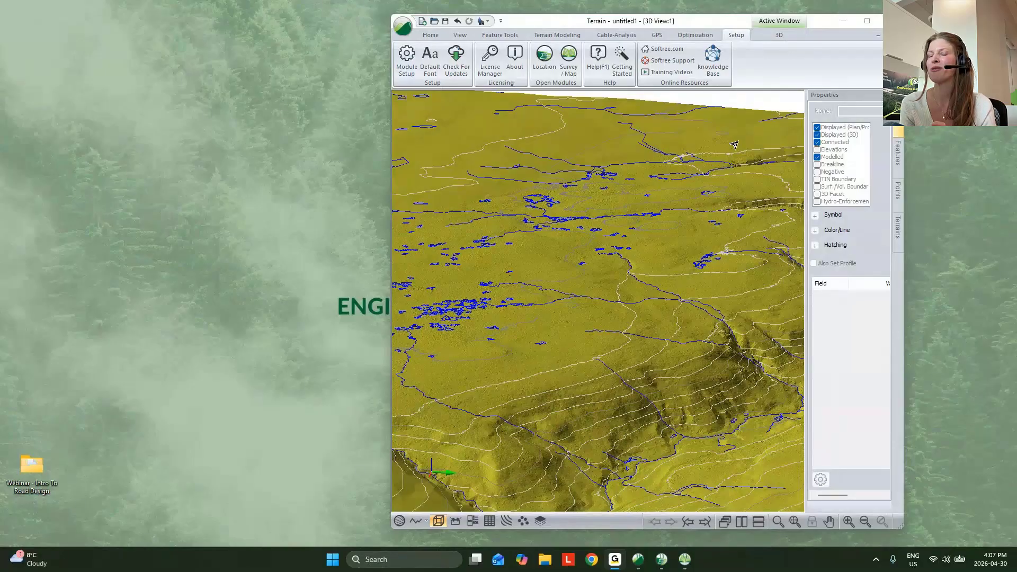
click(390, 297)
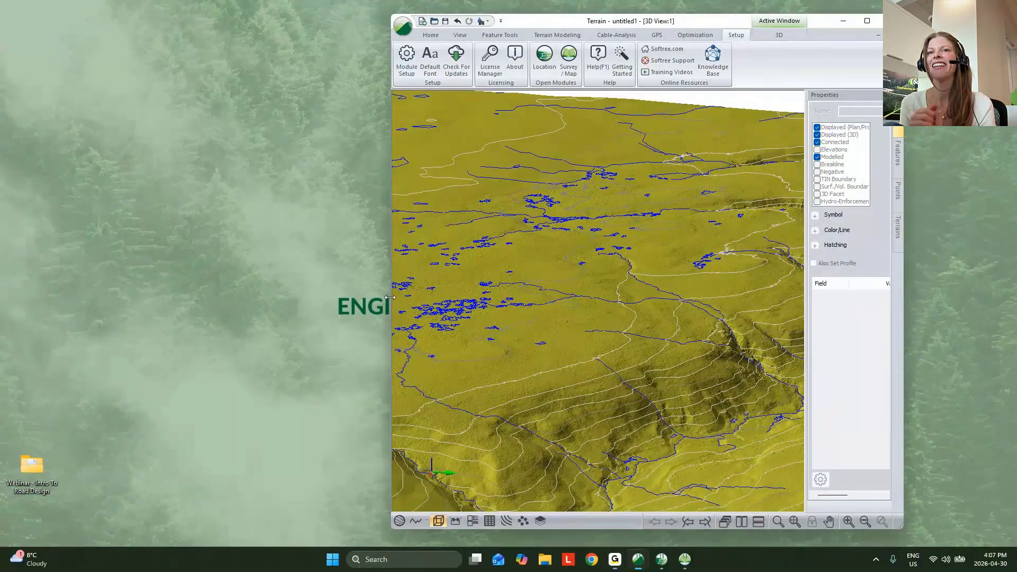
drag(390, 297, 217, 297)
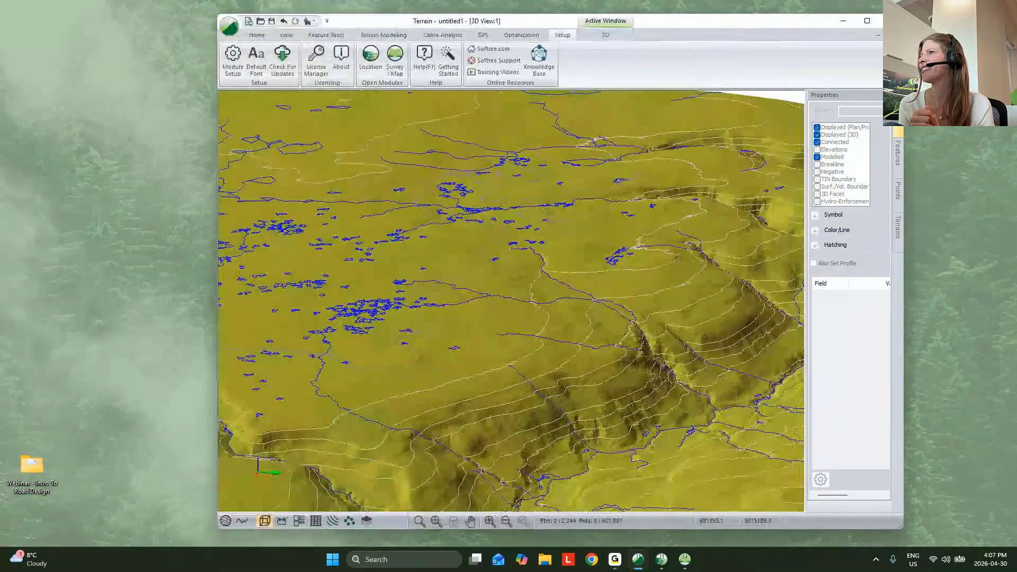
click(926, 372)
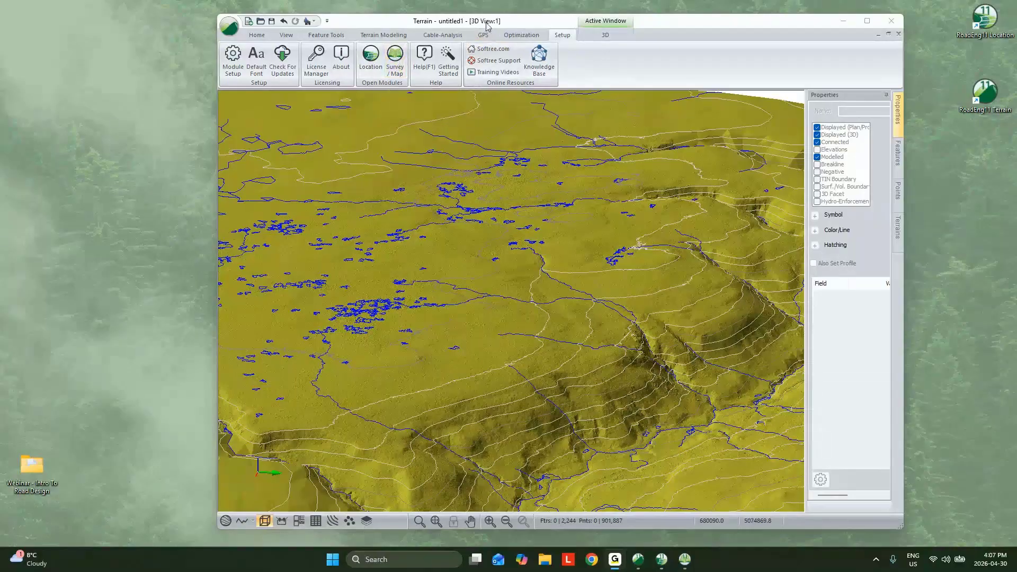
- In Survey/Map, create a new traverse starting at easting 0.0, northing 0.0, elevation 100.0, and narrow its window to fit the table
click(392, 57)
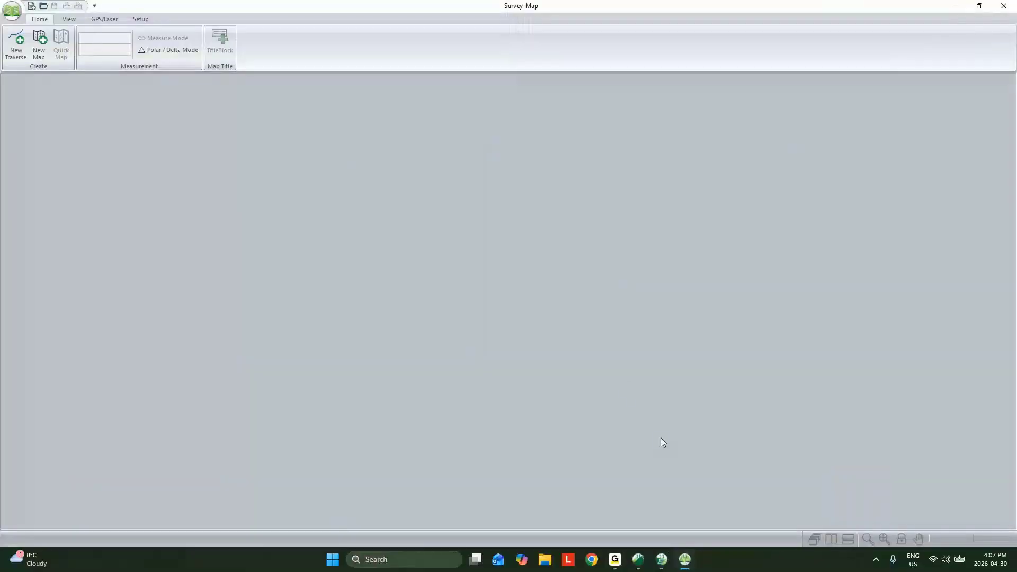
click(12, 51)
click(135, 48)
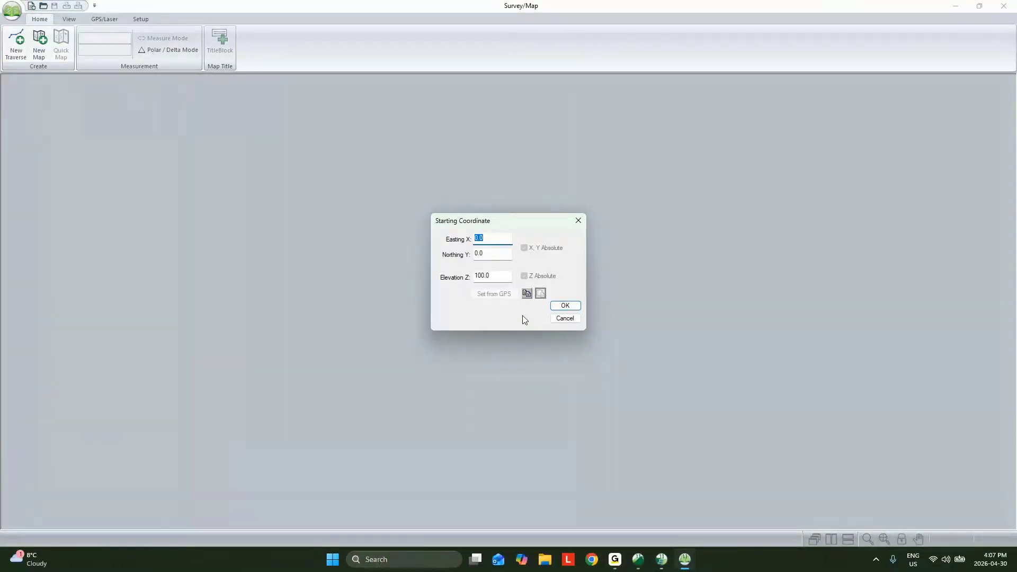
click(565, 306)
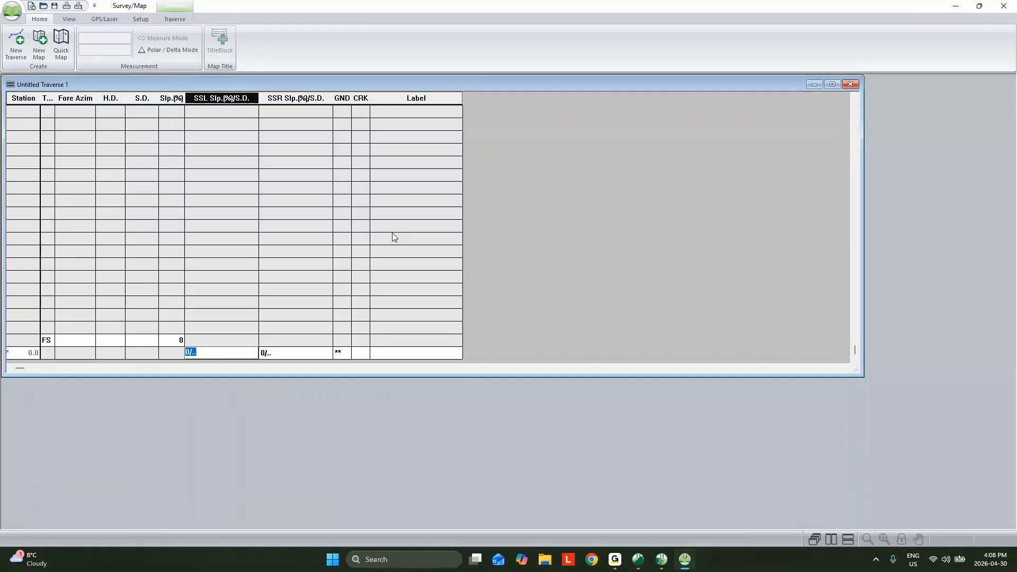
drag(864, 275, 490, 320)
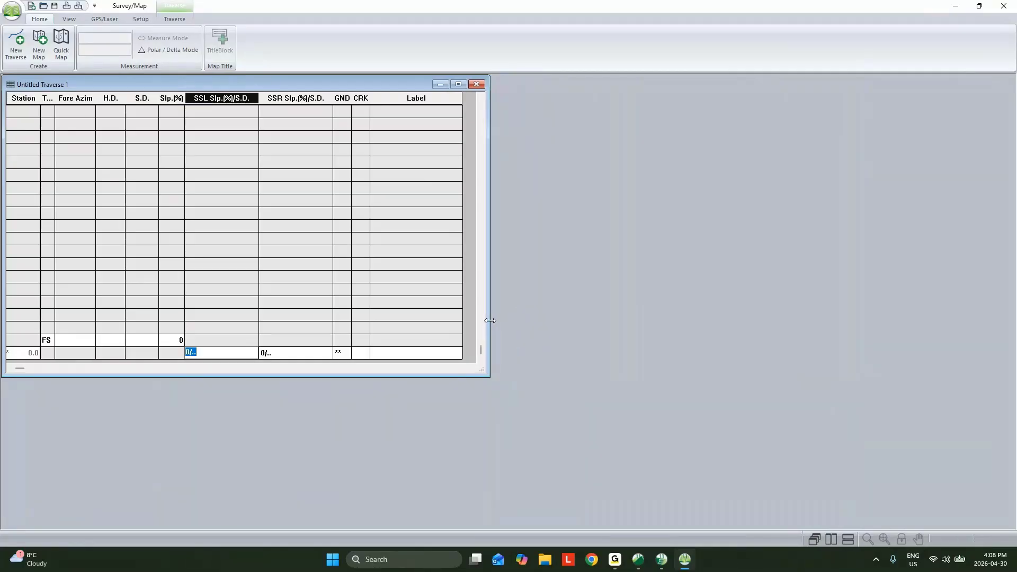